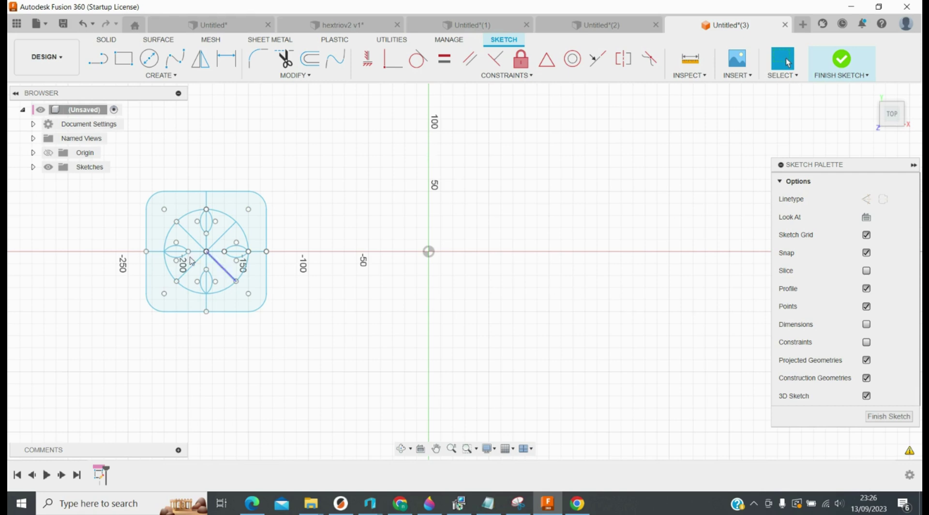
Sketch a 100 mm by 100 mm square to the right of the origin, in the empty area beside the finished pattern
{"action": "scroll", "coordinate": [90, 256], "scroll_direction": "down", "scroll_amount": 2}
{"action": "scroll", "coordinate": [92, 255], "scroll_direction": "up", "scroll_amount": 4}
{"action": "scroll", "coordinate": [90, 255], "scroll_direction": "up", "scroll_amount": 1}
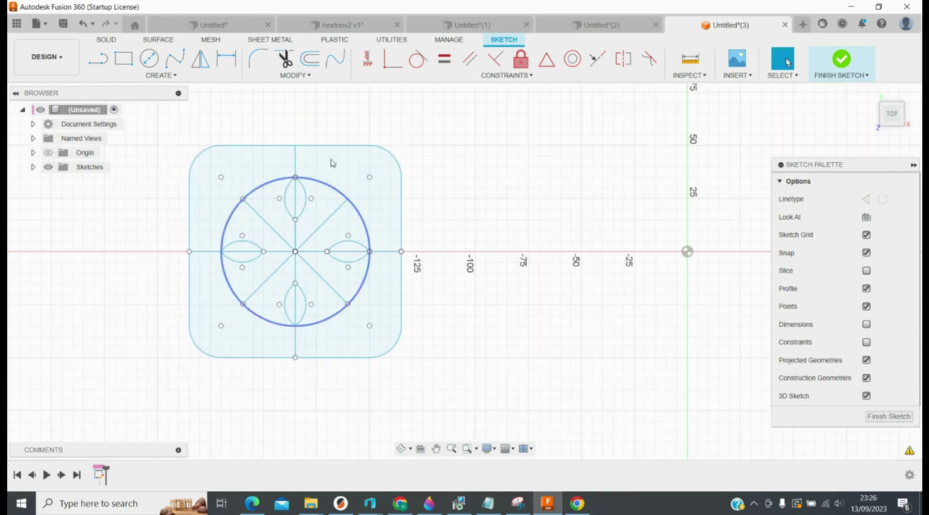
{"action": "scroll", "coordinate": [205, 295], "scroll_direction": "down", "scroll_amount": 3}
{"action": "scroll", "coordinate": [206, 296], "scroll_direction": "down", "scroll_amount": 1}
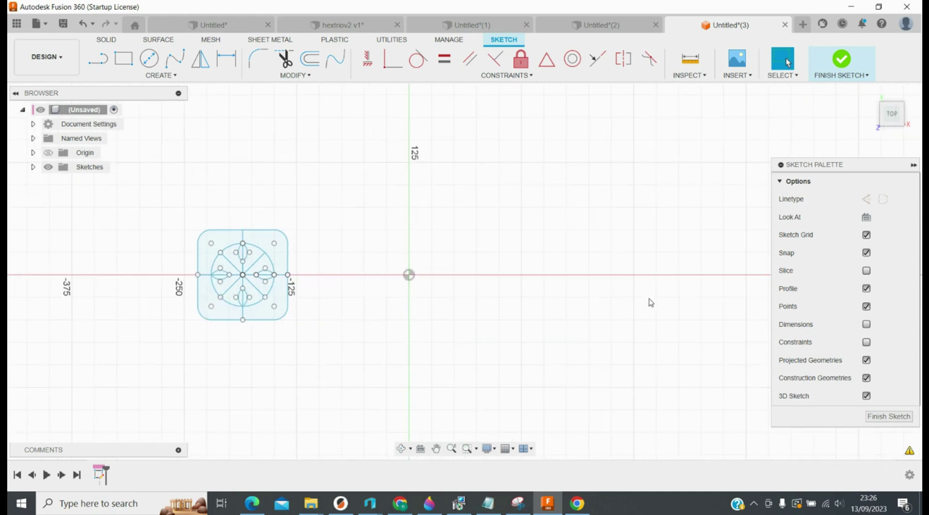
{"action": "left_click", "coordinate": [128, 58]}
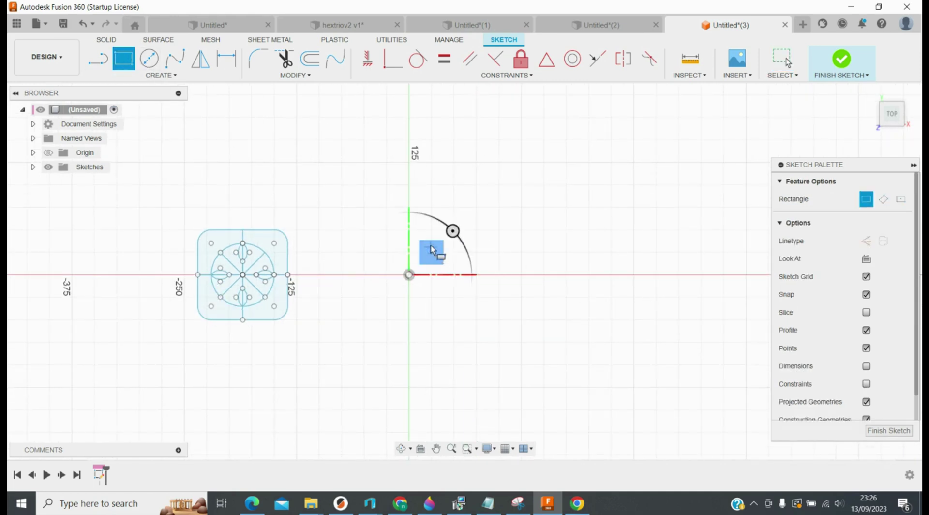
{"action": "left_click", "coordinate": [454, 208]}
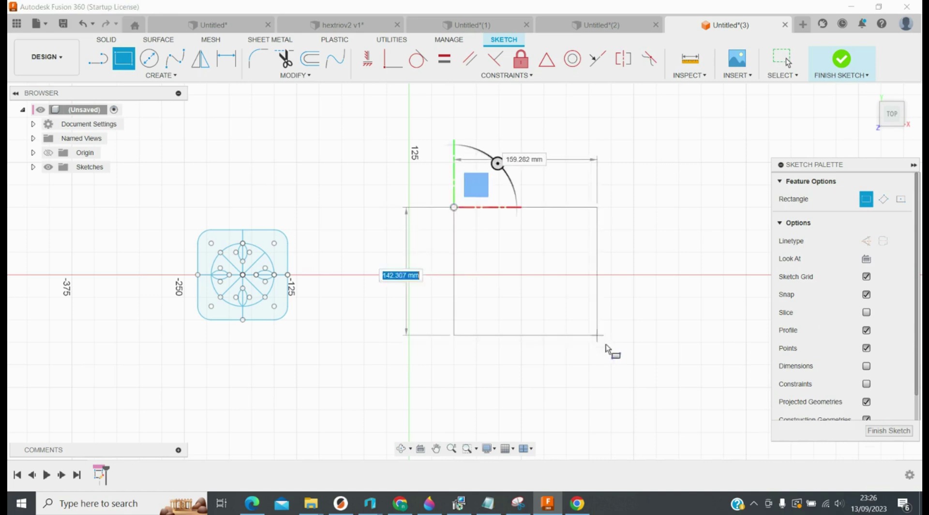
{"action": "key", "text": "Tab"}
{"action": "type", "text": "100"}
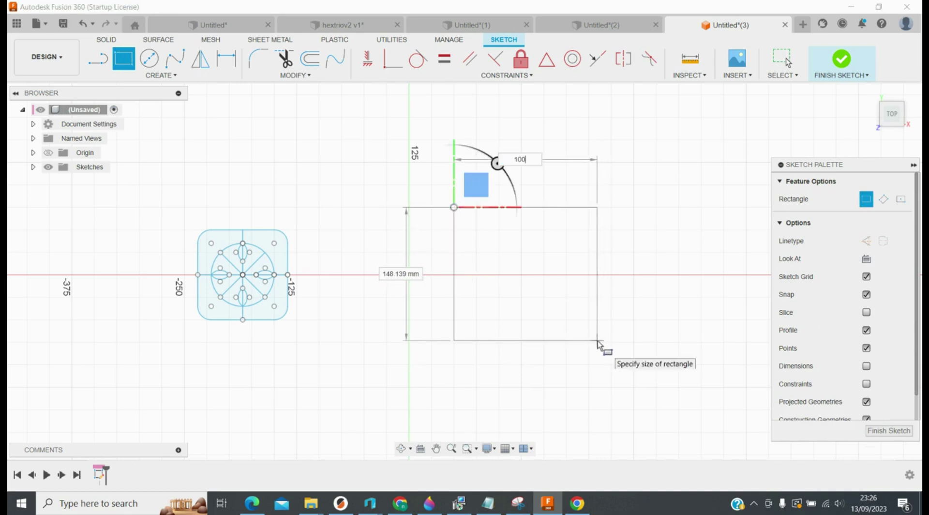
{"action": "key", "text": "Tab"}
{"action": "type", "text": "1"}
{"action": "key", "text": "Tab"}
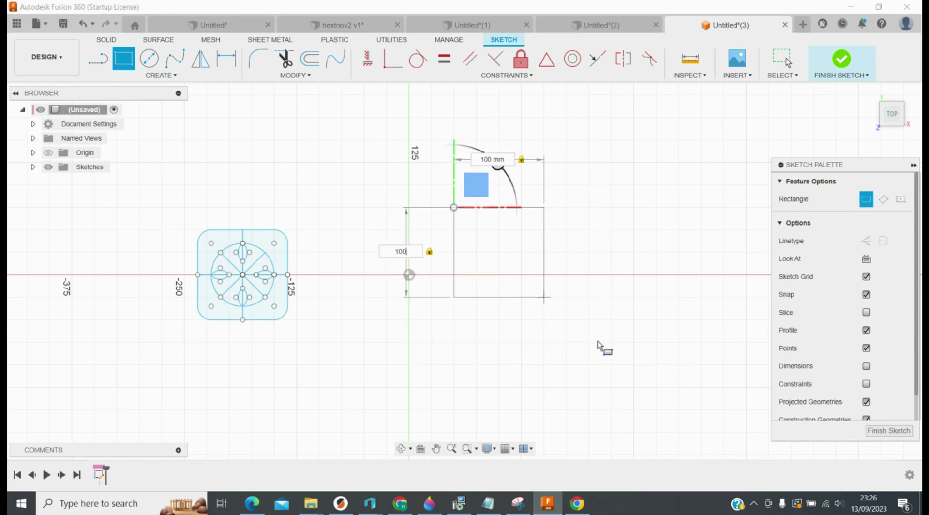
{"action": "key", "text": "Return"}
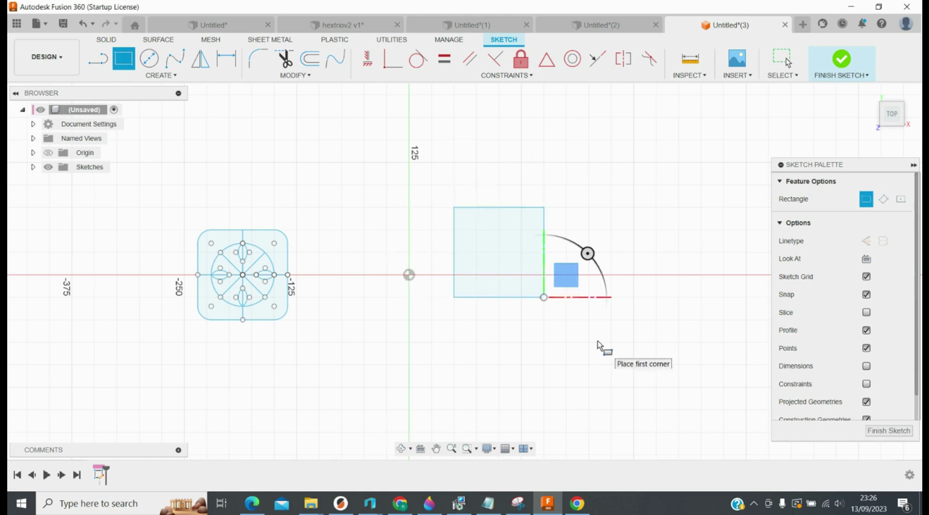
Divide the new square with a vertical and a horizontal line joining the midpoints of its opposite sides
{"action": "scroll", "coordinate": [515, 260], "scroll_direction": "up", "scroll_amount": 2}
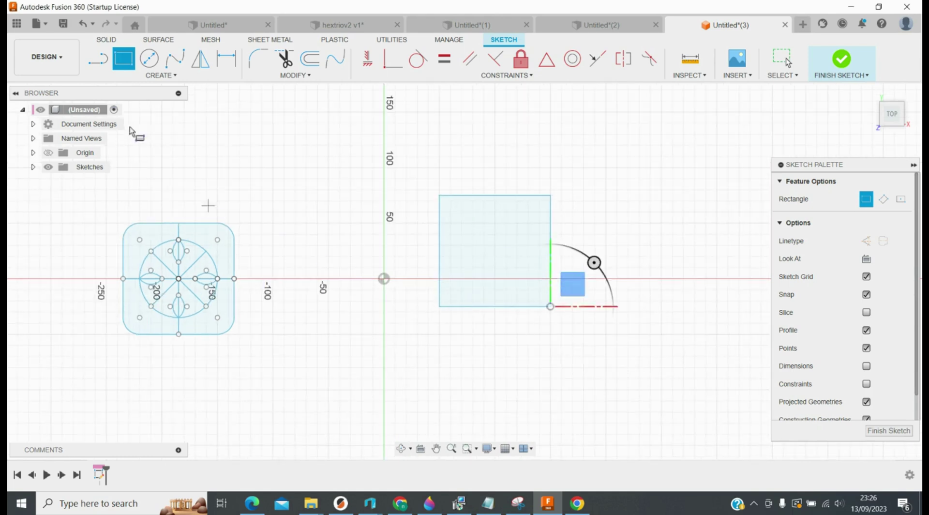
{"action": "key", "text": "l"}
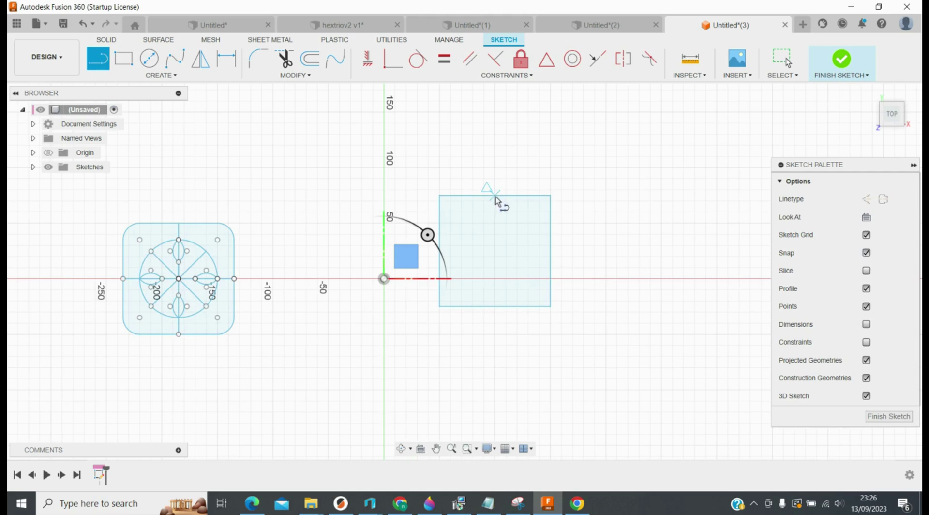
{"action": "left_click", "coordinate": [495, 195]}
{"action": "left_click", "coordinate": [494, 306]}
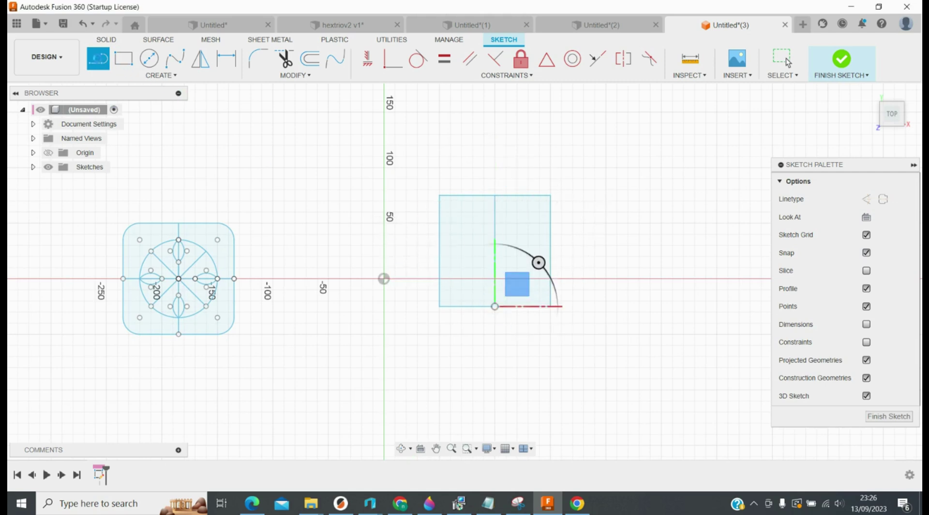
{"action": "left_click", "coordinate": [100, 59]}
{"action": "left_click", "coordinate": [100, 59]}
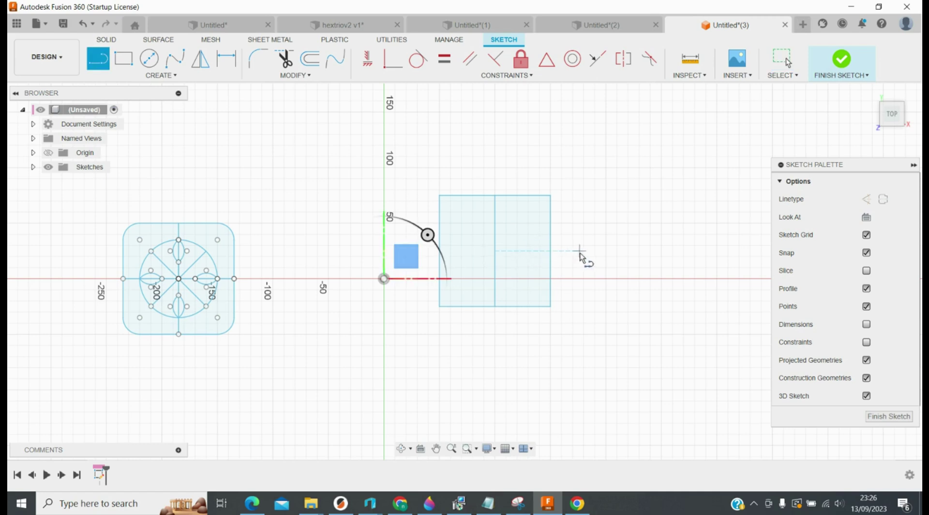
{"action": "left_click", "coordinate": [550, 251]}
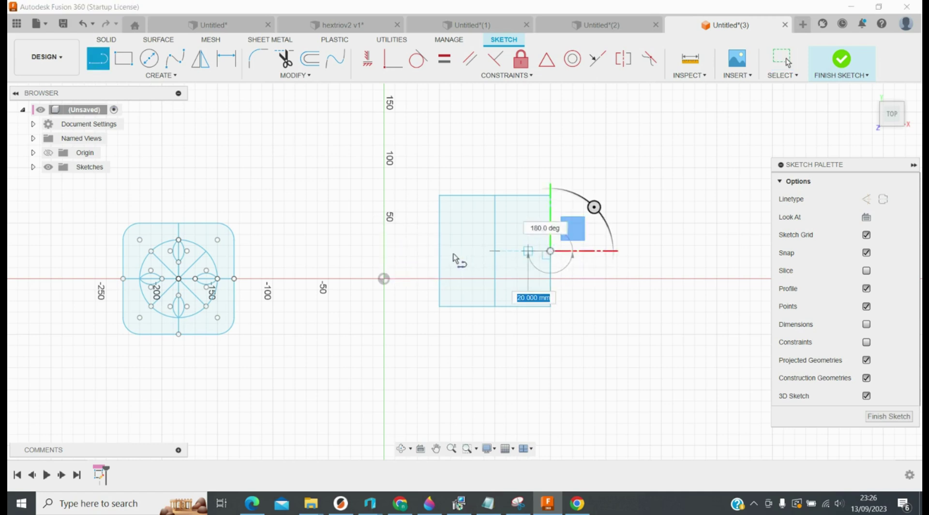
{"action": "left_click", "coordinate": [440, 252]}
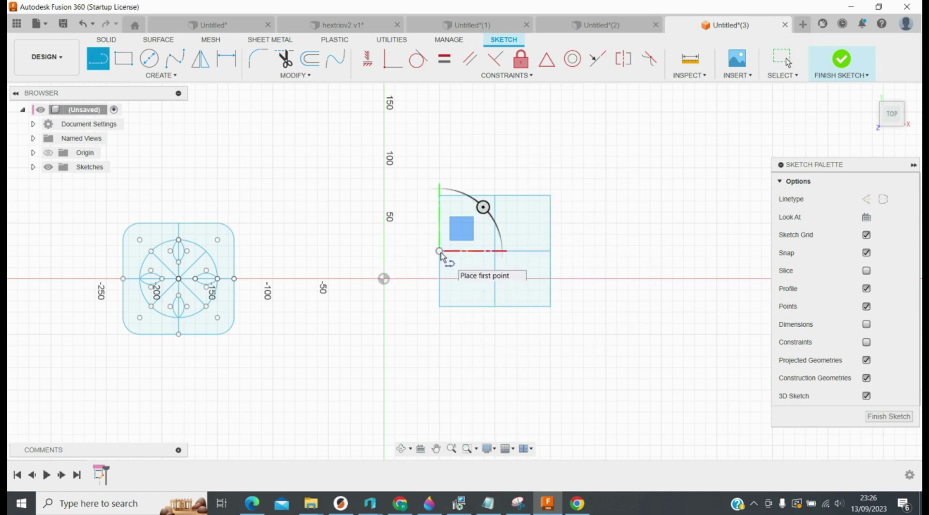
{"action": "key", "text": "Escape"}
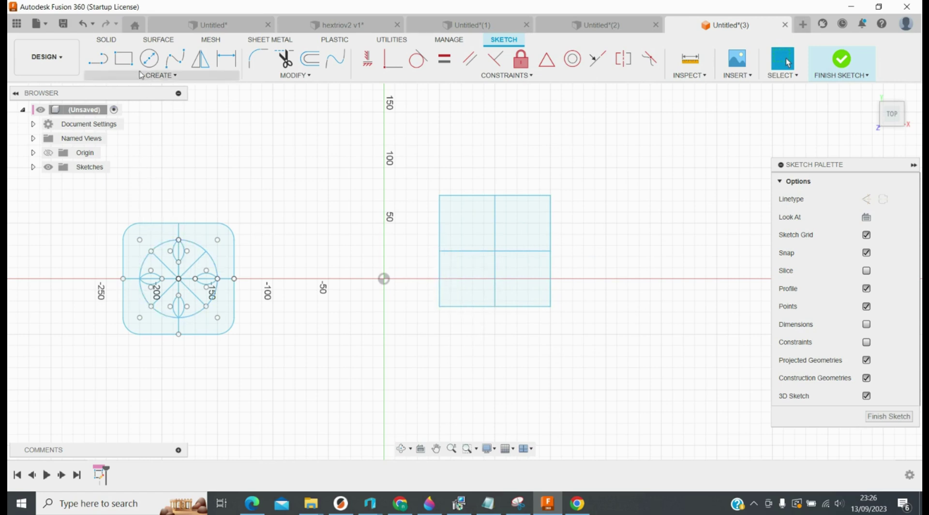
Draw a circle about 70 mm in diameter centred where the square's two dividing lines cross
{"action": "left_click", "coordinate": [149, 58]}
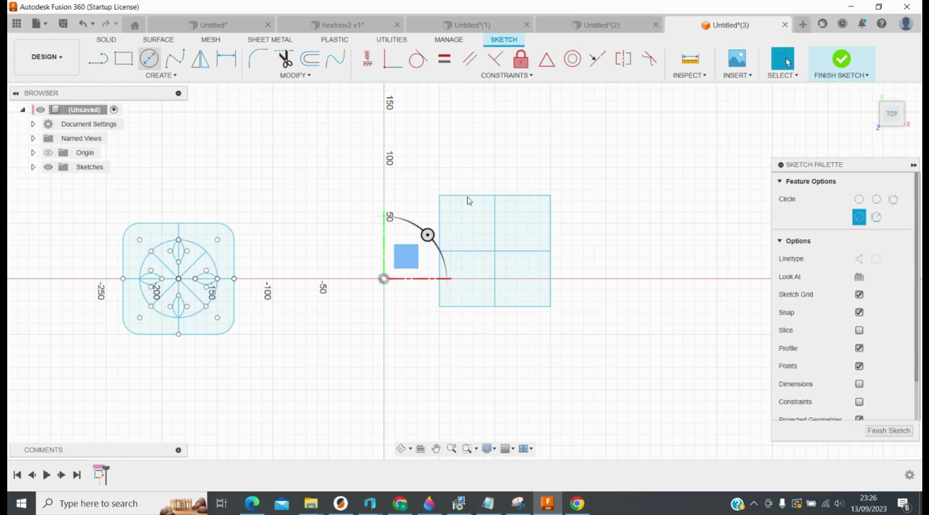
{"action": "left_click", "coordinate": [495, 251]}
{"action": "left_click", "coordinate": [495, 289]}
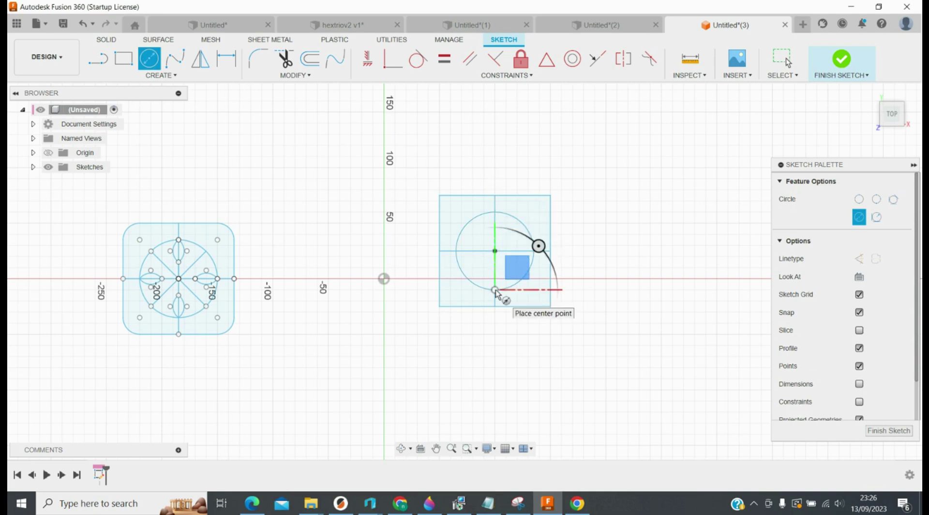
{"action": "key", "text": "Escape"}
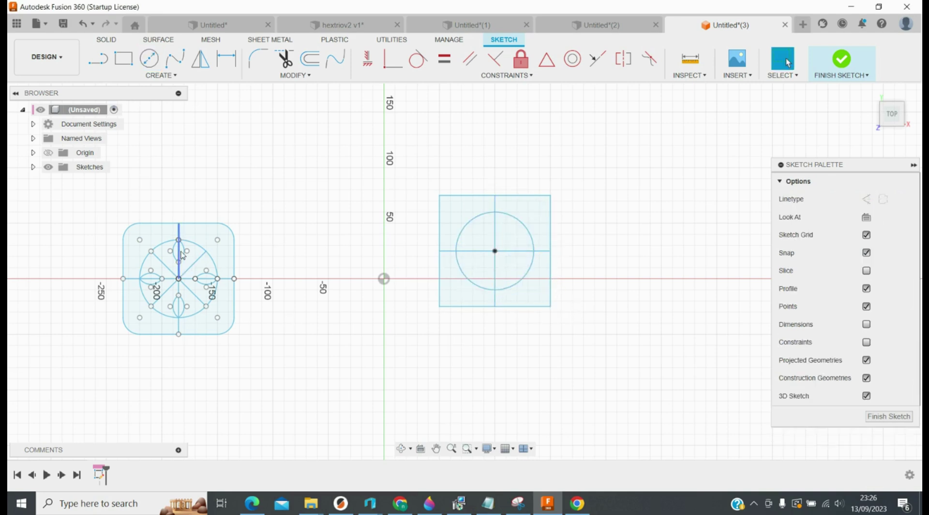
Draw a short line from the circle's top point down the vertical centre line, stopping a little more than halfway to the centre
{"action": "scroll", "coordinate": [555, 223], "scroll_direction": "up", "scroll_amount": 2}
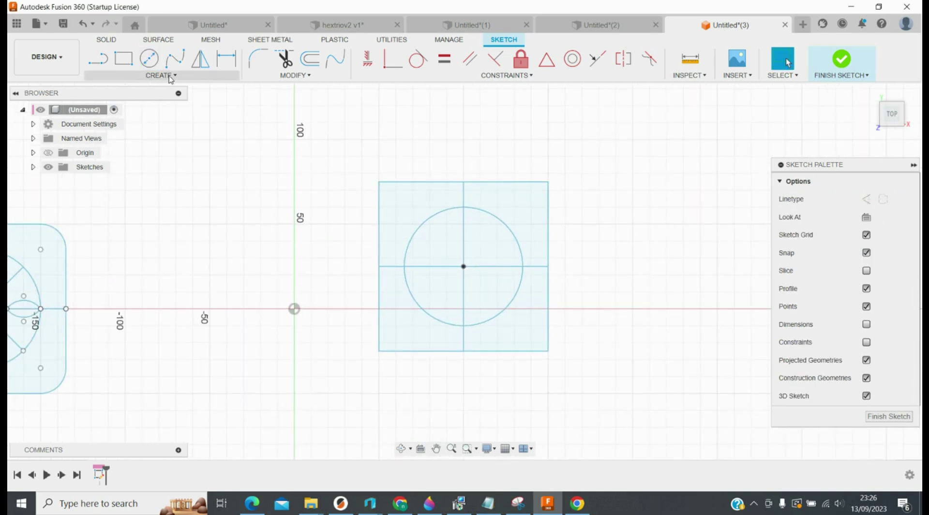
{"action": "key", "text": "l"}
{"action": "left_click", "coordinate": [465, 208]}
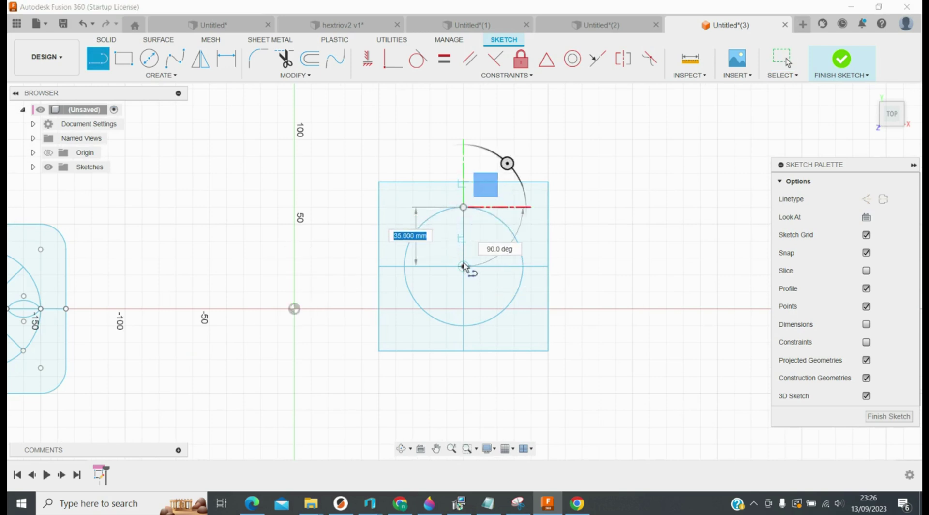
{"action": "left_click", "coordinate": [463, 240]}
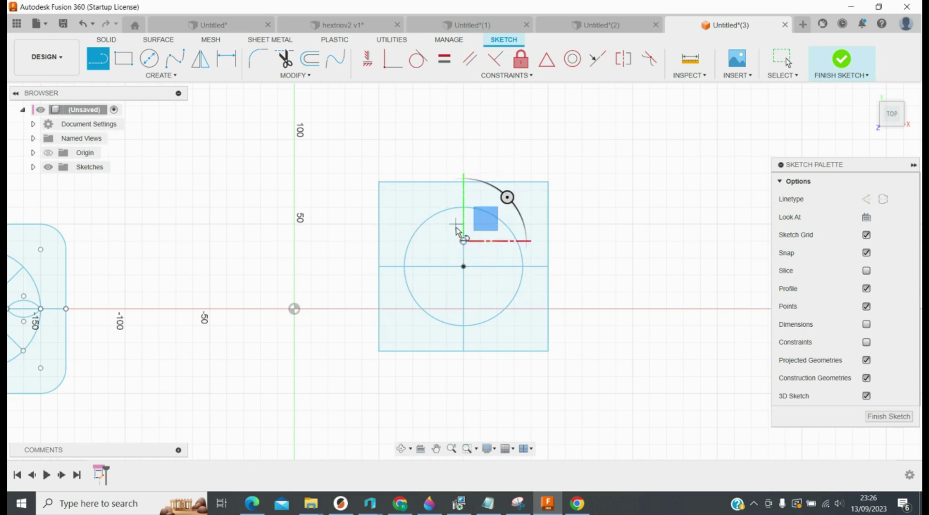
{"action": "key", "text": "Escape"}
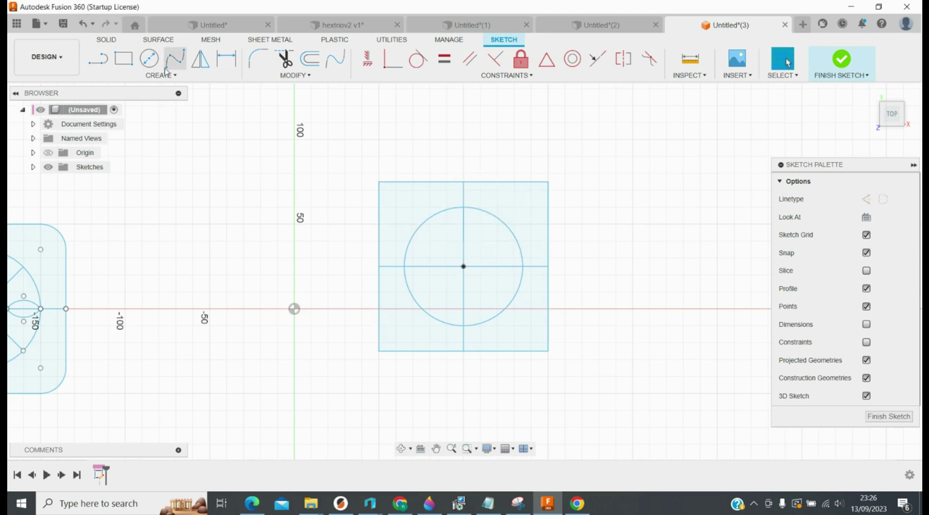
Draw a three-point arc of about 12 mm radius between the short line's ends, bulging to the left, as half of a petal
{"action": "left_click", "coordinate": [161, 75]}
{"action": "mouse_move", "coordinate": [145, 124]}
{"action": "left_click", "coordinate": [210, 135]}
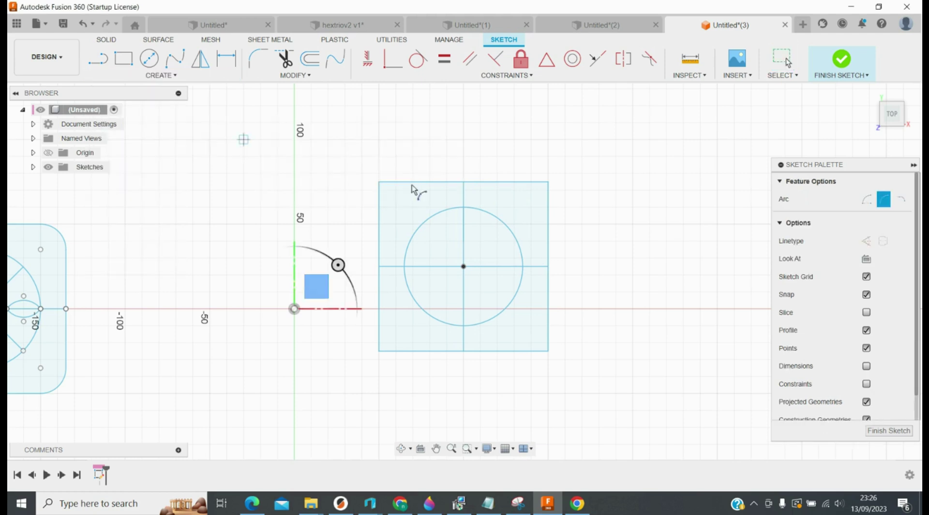
{"action": "left_click", "coordinate": [463, 240]}
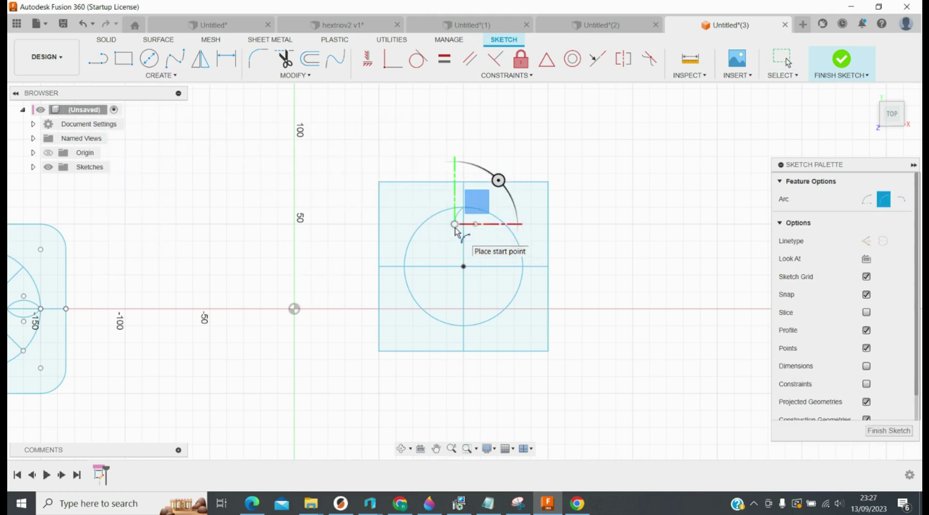
{"action": "key", "text": "Escape"}
Mirror the arc about the square's vertical centre line to complete the petal outline
{"action": "left_click", "coordinate": [200, 59]}
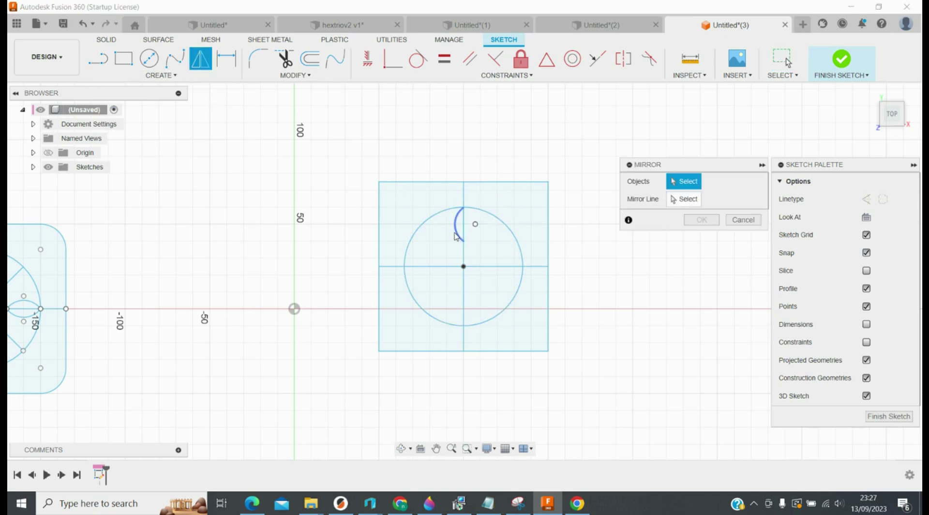
{"action": "left_click", "coordinate": [695, 205]}
{"action": "left_click", "coordinate": [463, 257]}
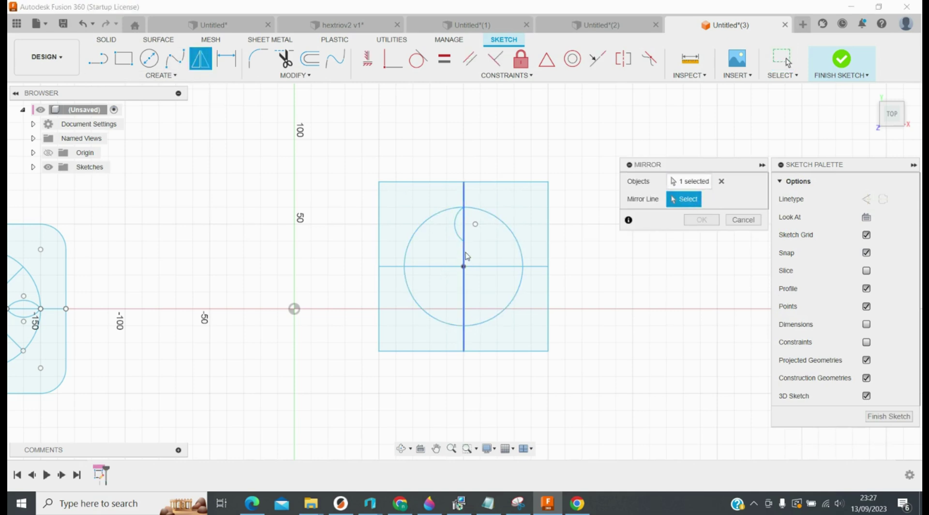
{"action": "left_click", "coordinate": [706, 221]}
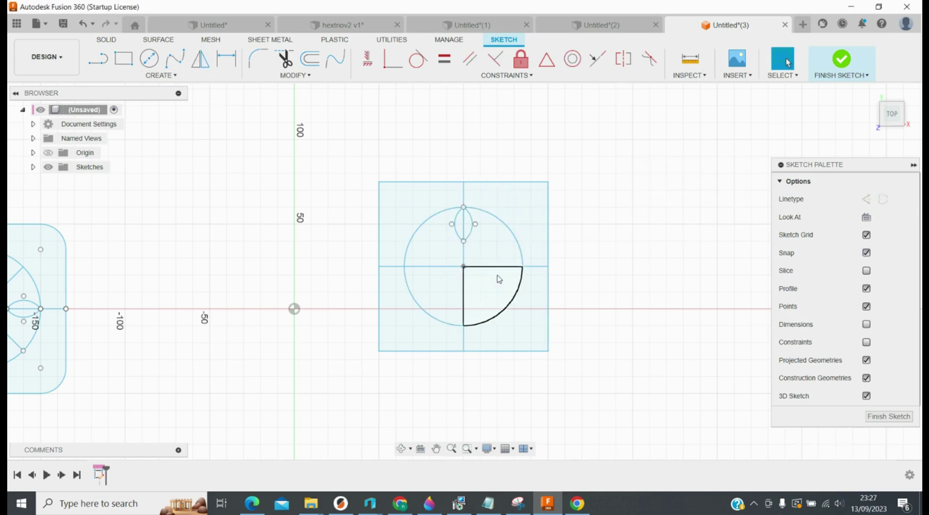
Trim the vertical line segment that runs inside the petal
{"action": "scroll", "coordinate": [495, 276], "scroll_direction": "up", "scroll_amount": 2}
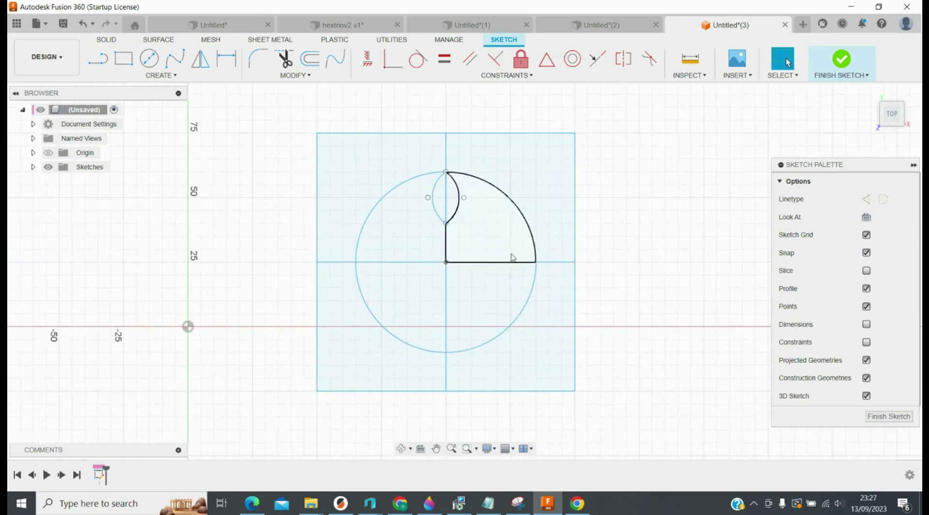
{"action": "left_click", "coordinate": [283, 59]}
{"action": "left_click", "coordinate": [446, 208]}
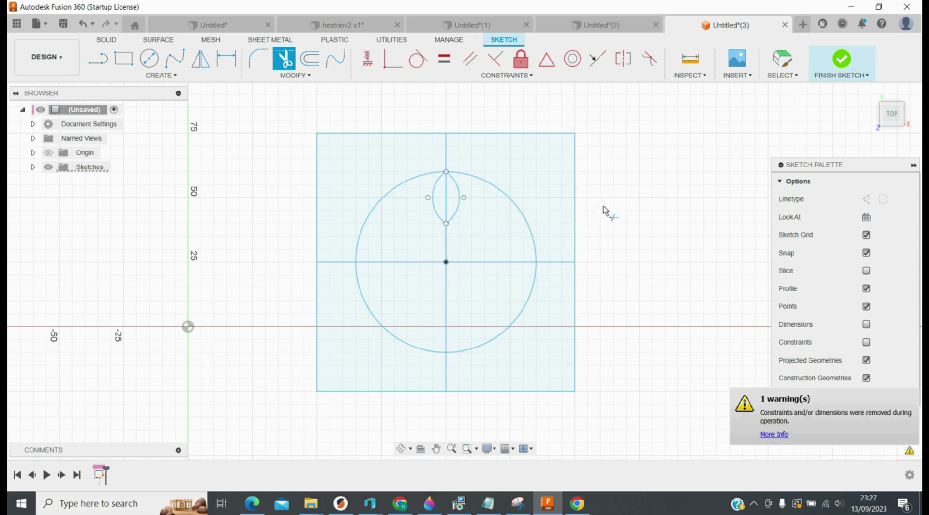
{"action": "key", "text": "Escape"}
{"action": "scroll", "coordinate": [572, 193], "scroll_direction": "down", "scroll_amount": 3}
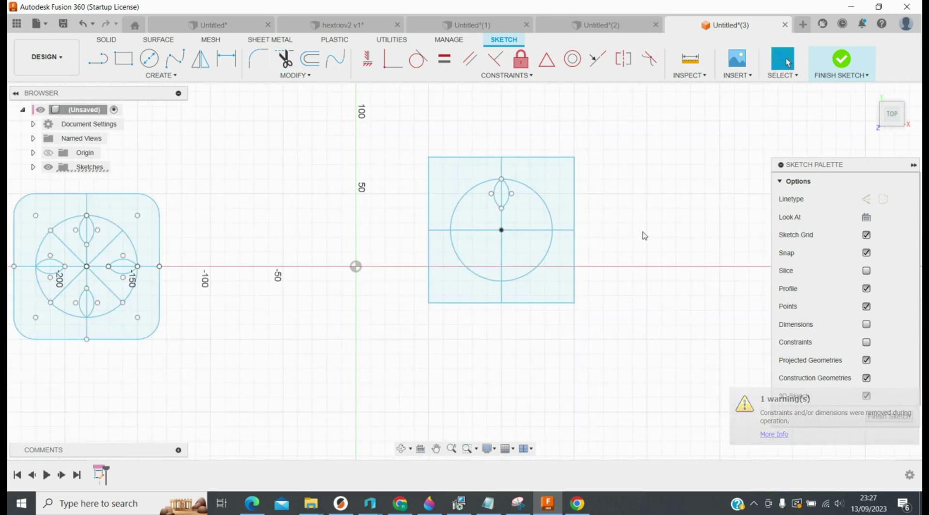
Pattern the petal's two arcs circularly about the circle's centre, with a full distribution and a quantity of 4
{"action": "left_click", "coordinate": [161, 75]}
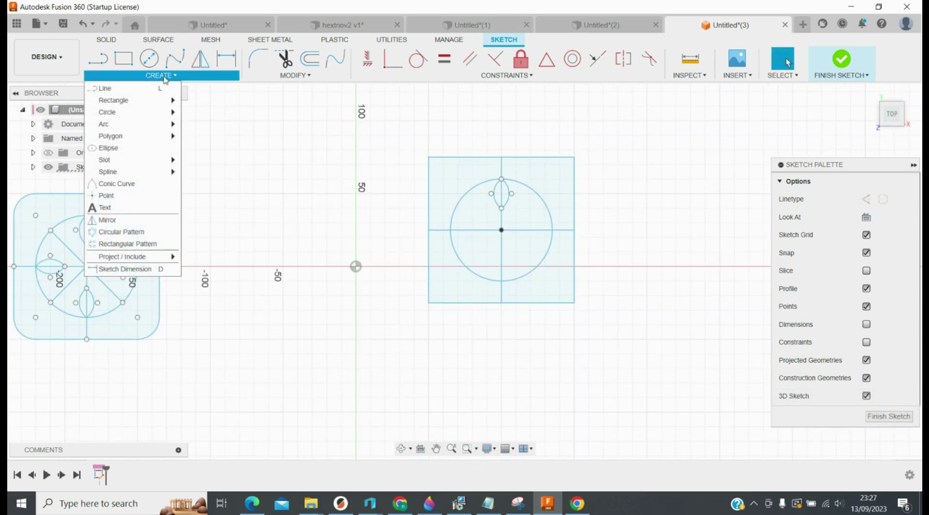
{"action": "left_click", "coordinate": [507, 204]}
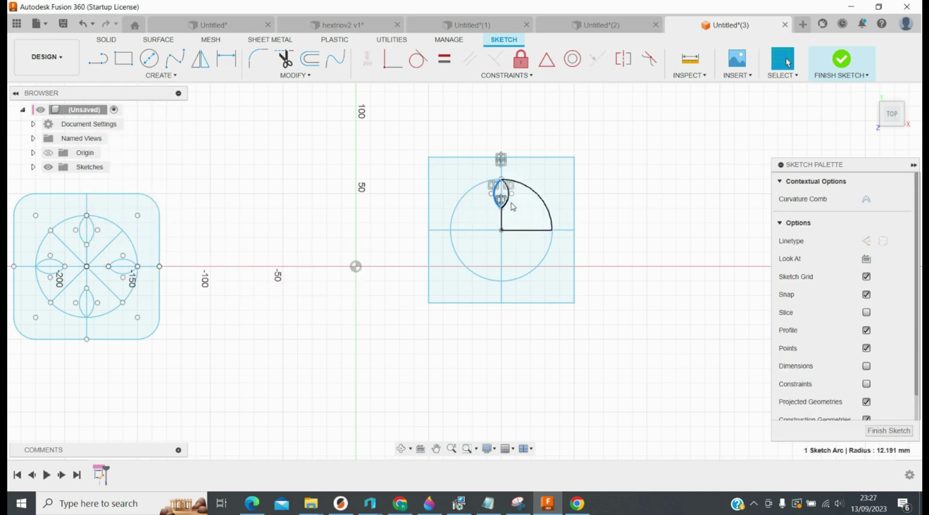
{"action": "left_click", "coordinate": [162, 73]}
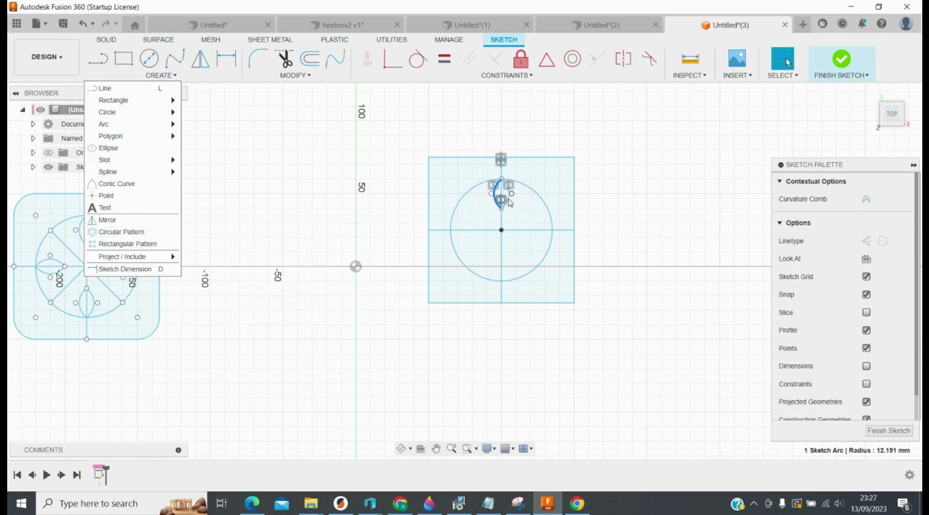
{"action": "left_click", "coordinate": [121, 232]}
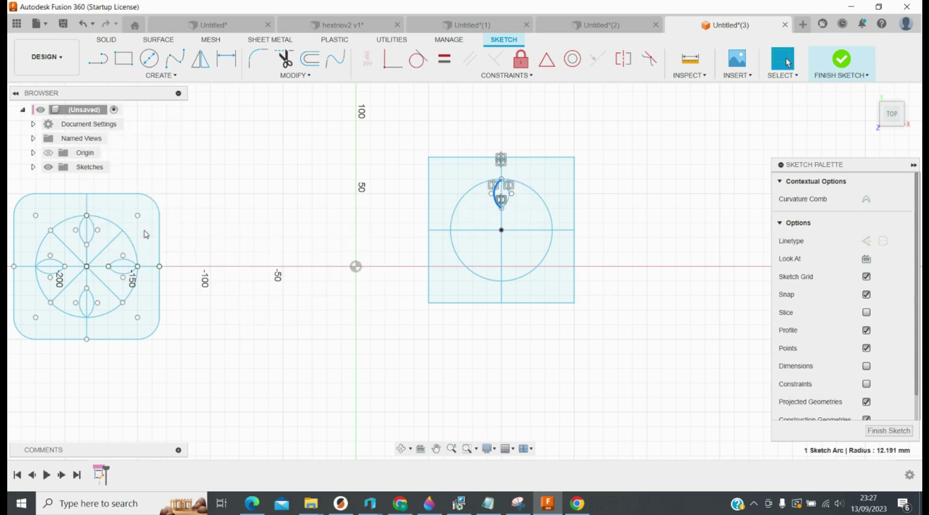
{"action": "left_click", "coordinate": [503, 195]}
{"action": "left_click", "coordinate": [678, 201]}
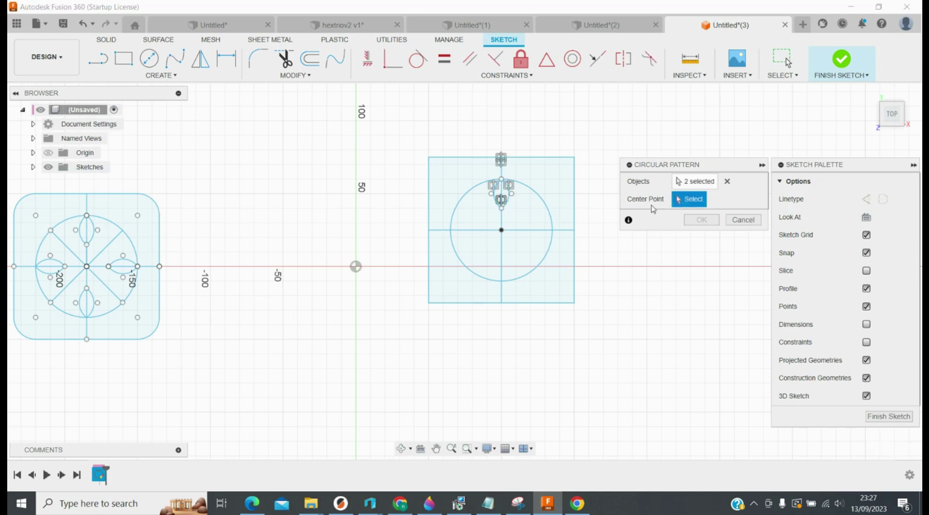
{"action": "left_click", "coordinate": [501, 230]}
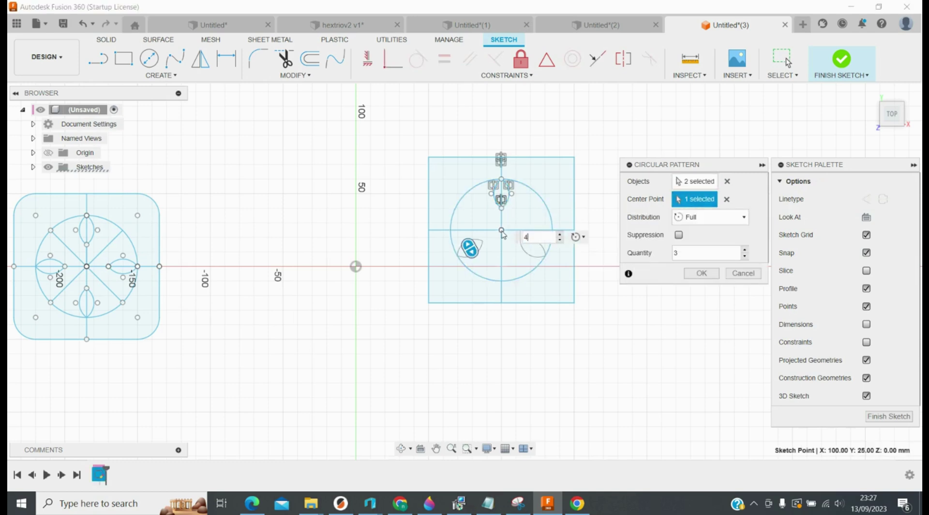
{"action": "key", "text": "Return"}
{"action": "key", "text": "Return"}
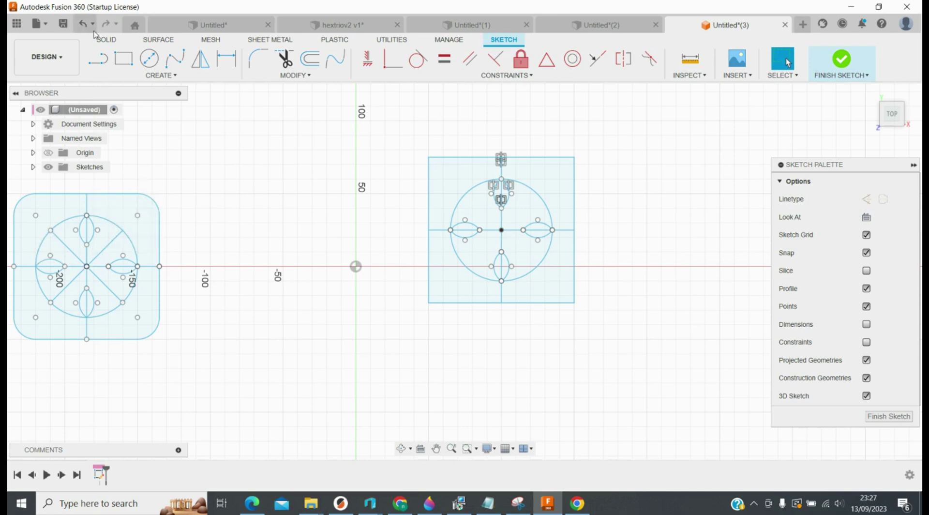
Draw a diagonal line from the circle's centre to the square's upper-left corner and trim the part outside the circle
{"action": "left_click", "coordinate": [97, 57]}
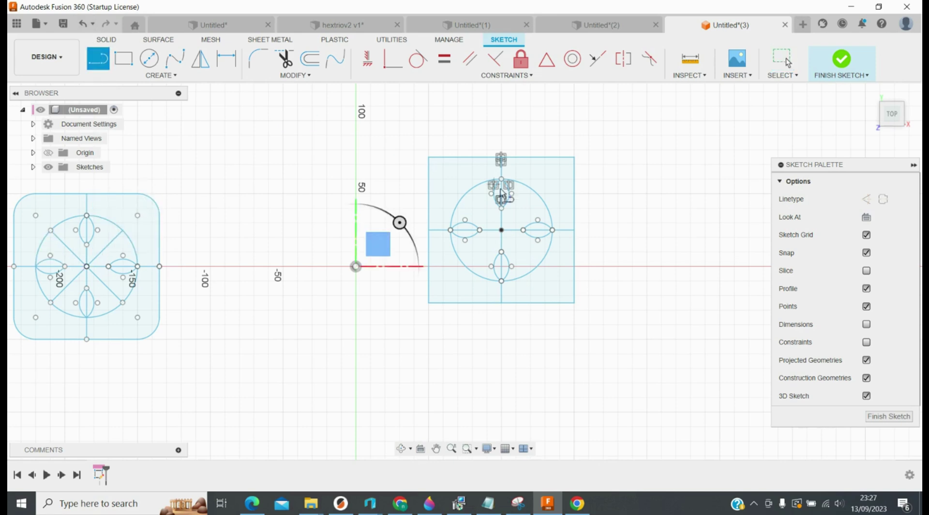
{"action": "left_click", "coordinate": [501, 230]}
{"action": "left_click", "coordinate": [428, 158]}
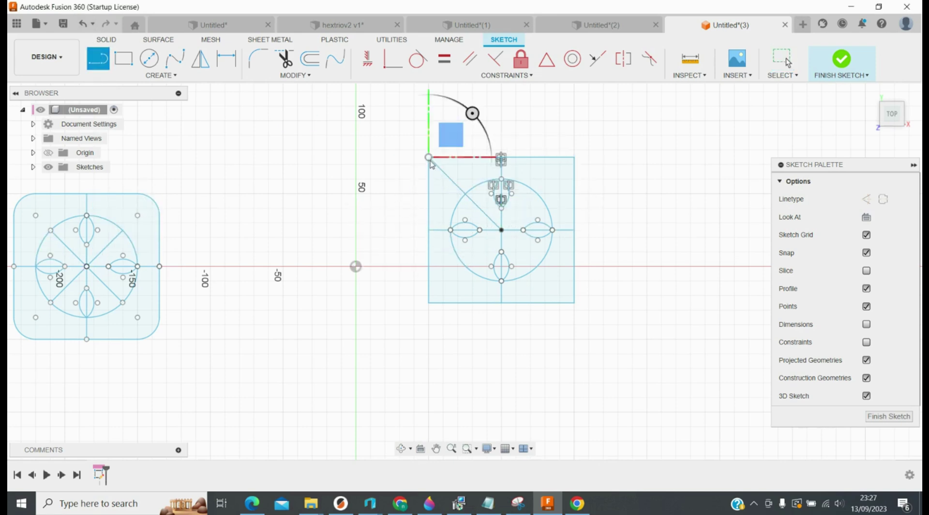
{"action": "key", "text": "Escape"}
{"action": "left_click", "coordinate": [285, 58]}
{"action": "left_click", "coordinate": [446, 175]}
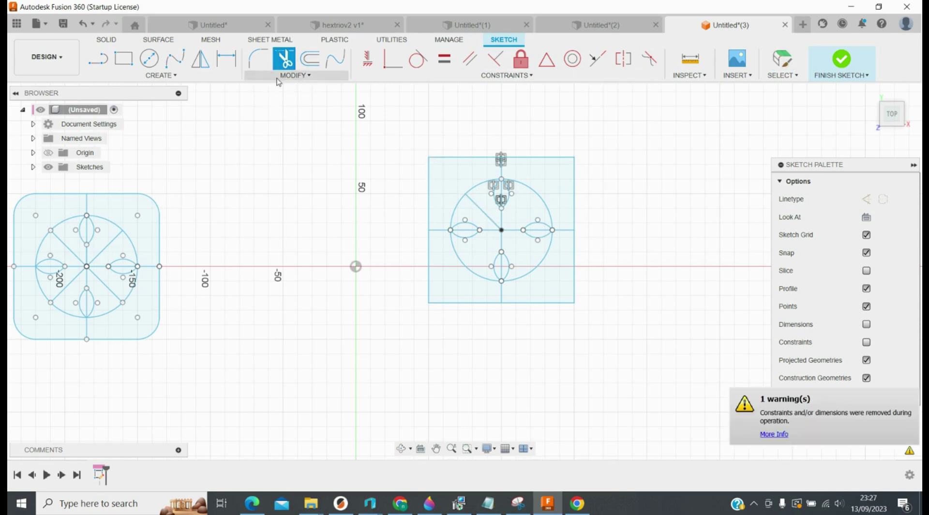
{"action": "left_click", "coordinate": [295, 76]}
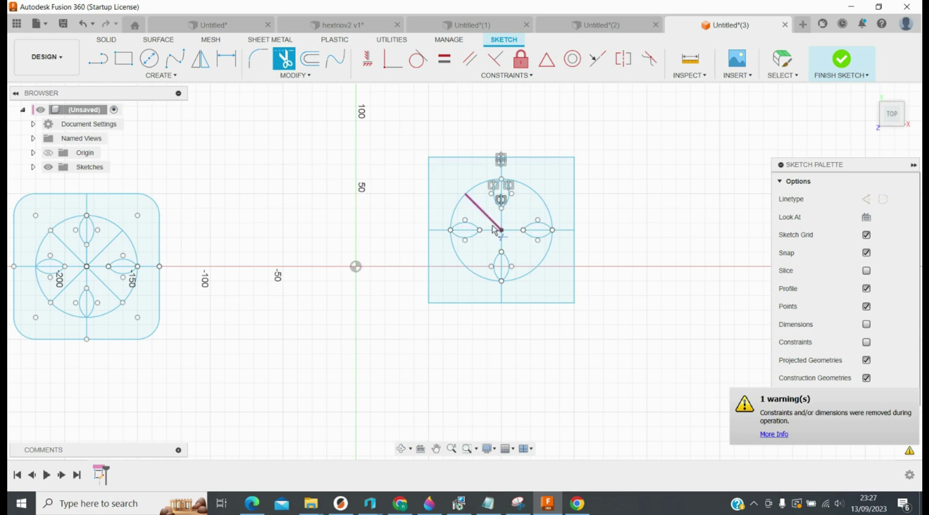
Pattern the diagonal line circularly about the circle's centre, with a full distribution and a quantity of 4
{"action": "left_click", "coordinate": [163, 76]}
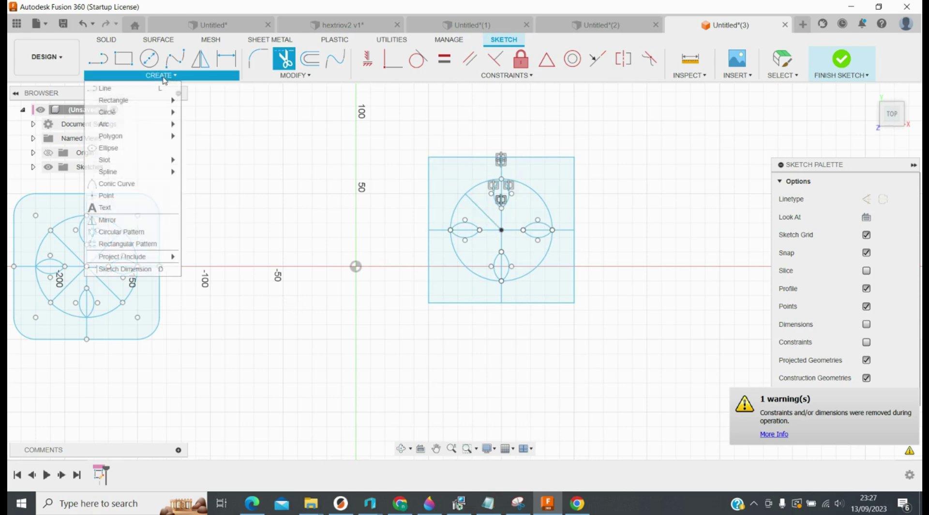
{"action": "left_click", "coordinate": [121, 231]}
{"action": "left_click", "coordinate": [474, 204]}
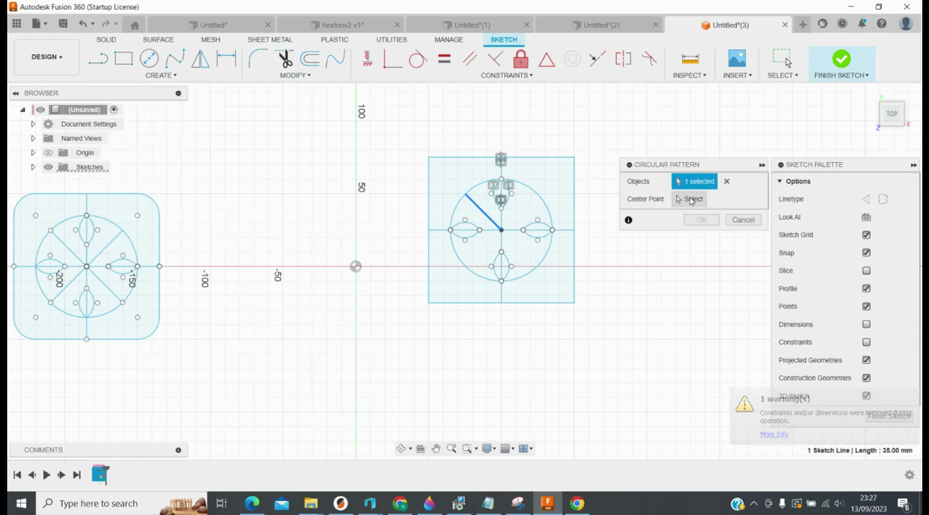
{"action": "left_click", "coordinate": [501, 231]}
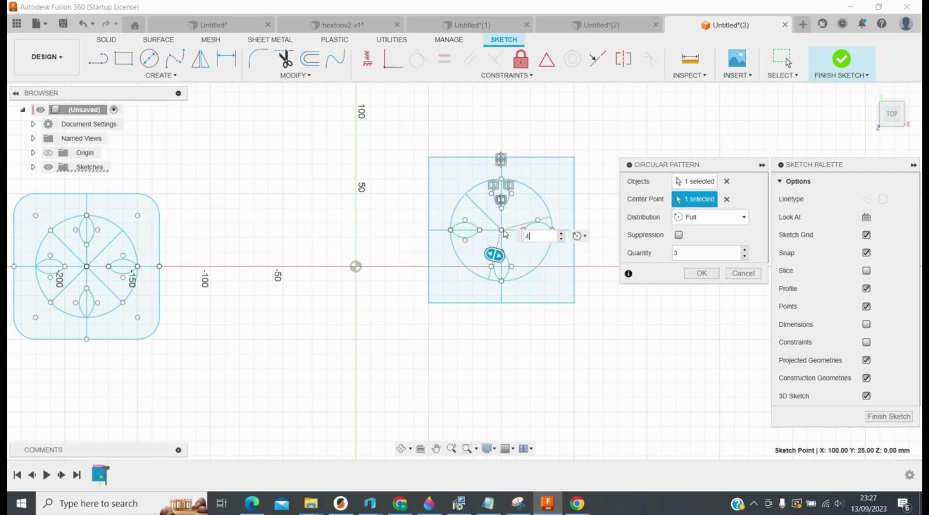
{"action": "key", "text": "Return"}
{"action": "key", "text": "Return"}
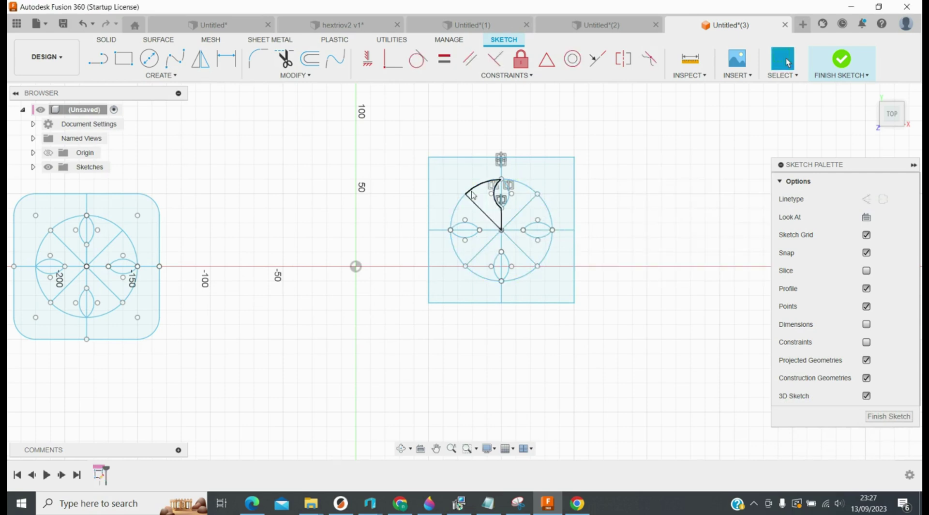
Fillet all four corners of the square with a 15 mm radius
{"action": "left_click", "coordinate": [296, 75]}
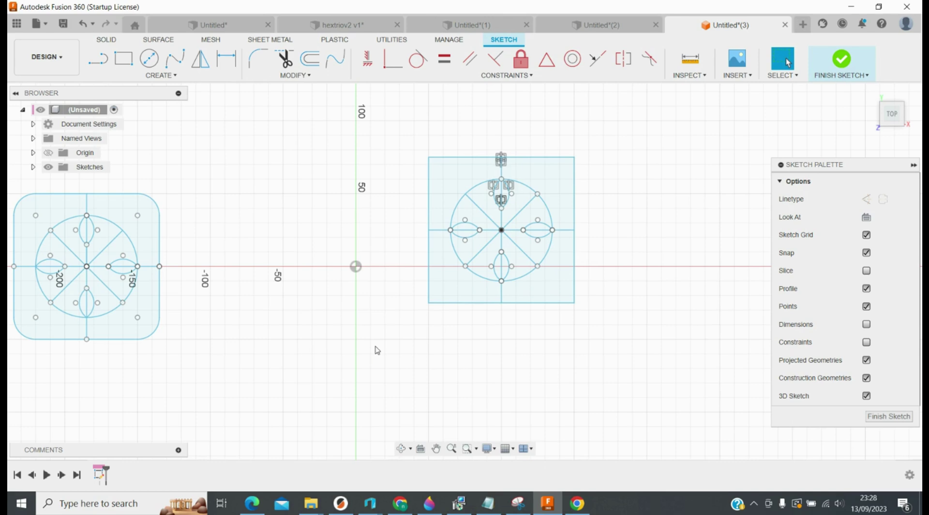
{"action": "key", "text": "s"}
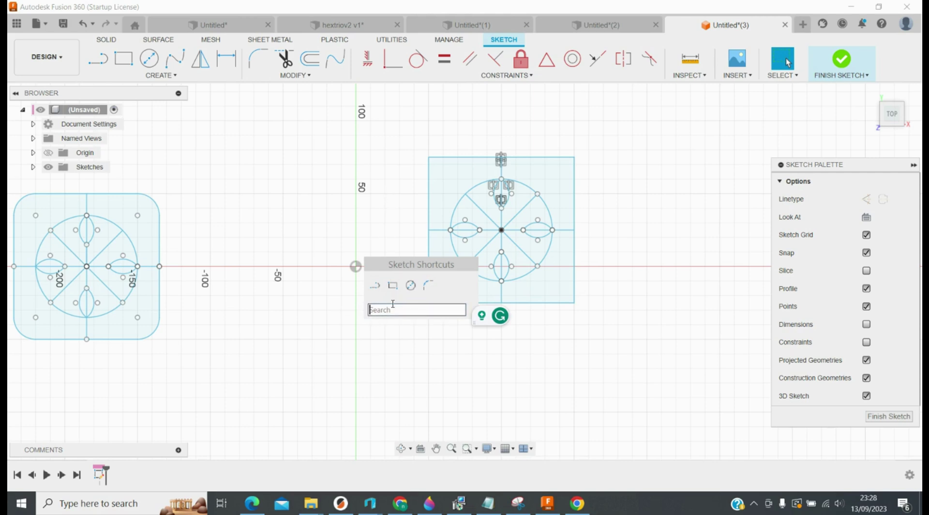
{"action": "type", "text": "fill"}
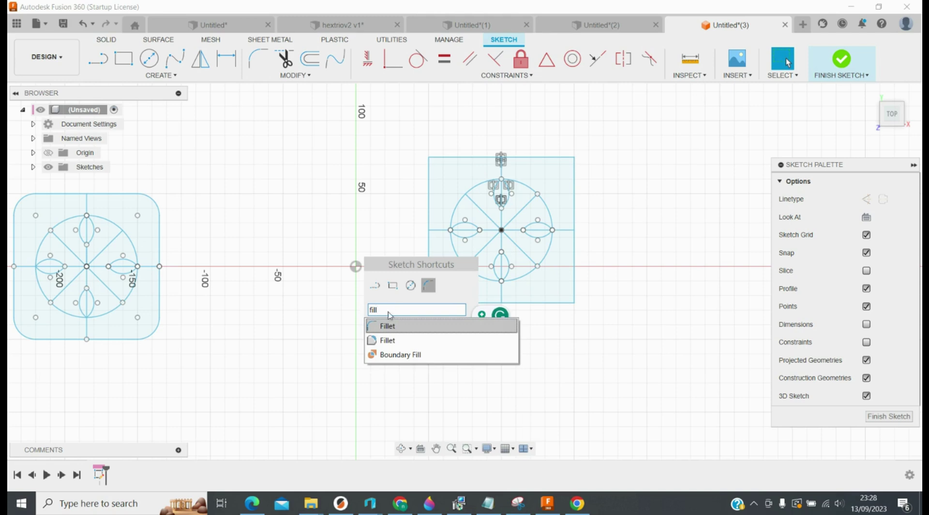
{"action": "left_click", "coordinate": [382, 328]}
{"action": "left_click", "coordinate": [429, 303]}
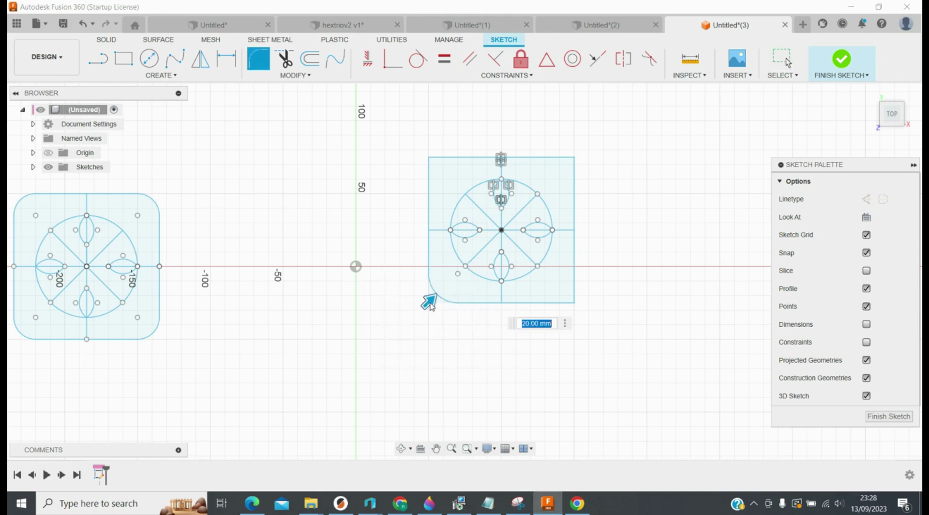
{"action": "type", "text": "10"}
{"action": "key", "text": "Return"}
{"action": "left_click", "coordinate": [575, 303]}
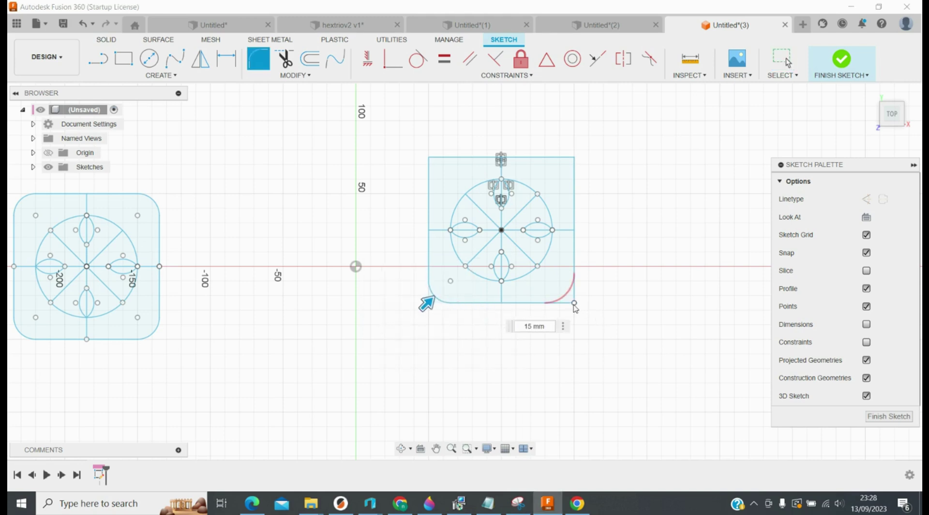
{"action": "left_click", "coordinate": [574, 158]}
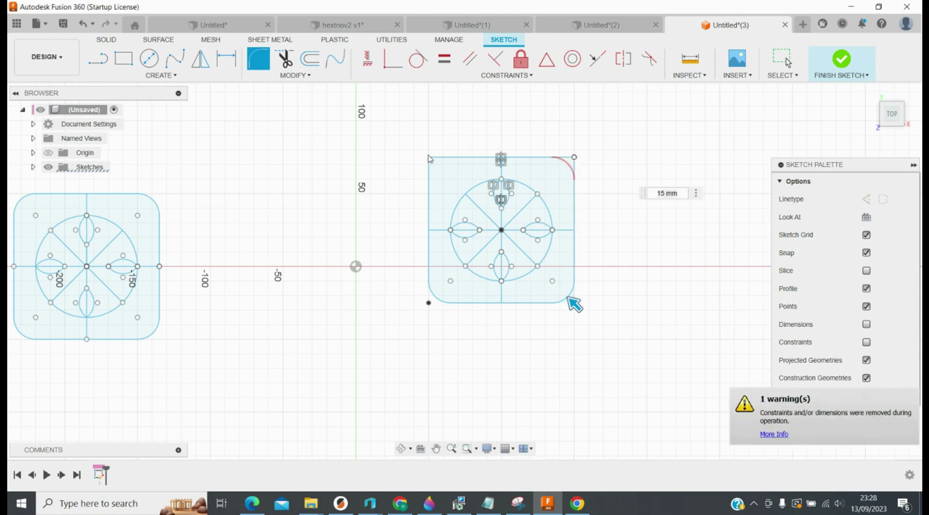
{"action": "key", "text": "Return"}
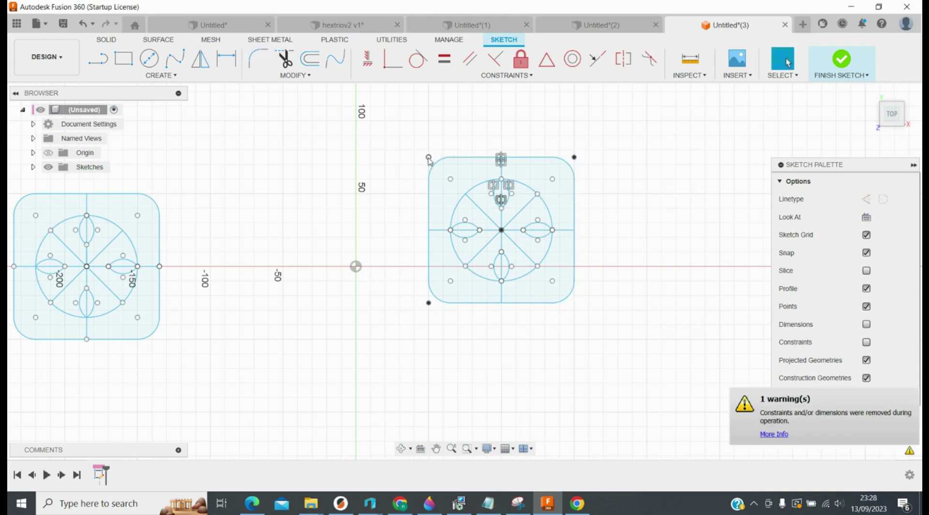
Try to offset the rounded square outline inward with an offset position of -2 mm
{"action": "scroll", "coordinate": [296, 321], "scroll_direction": "down", "scroll_amount": 3}
{"action": "scroll", "coordinate": [449, 310], "scroll_direction": "up", "scroll_amount": 3}
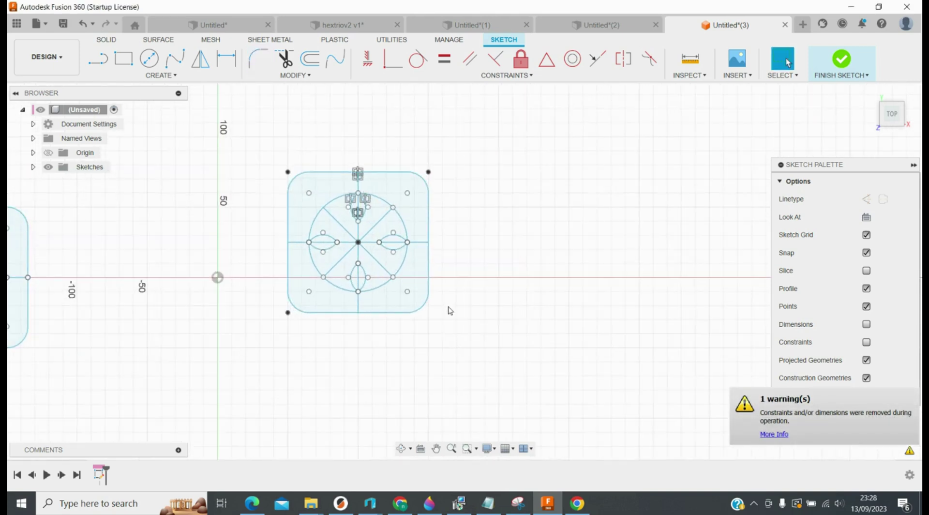
{"action": "key", "text": "o"}
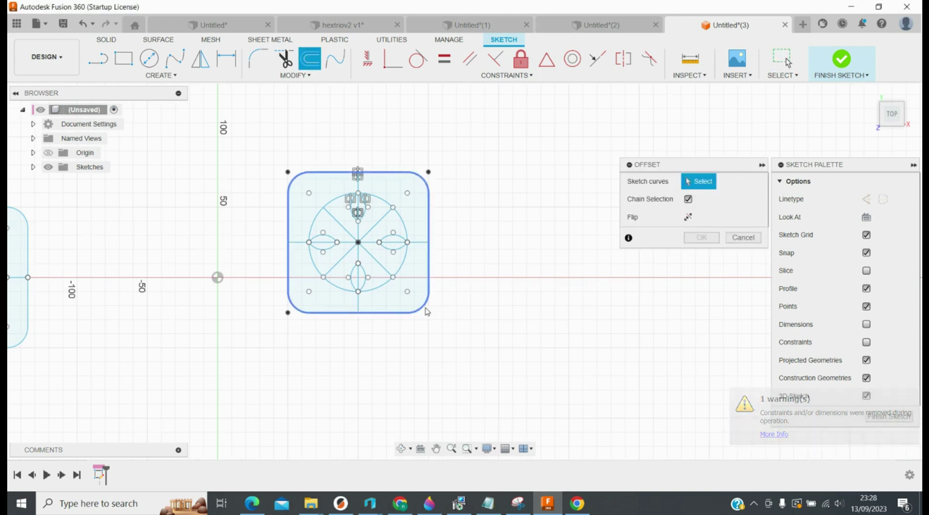
{"action": "left_click", "coordinate": [425, 306]}
{"action": "key", "text": "BackSpace"}
{"action": "type", "text": "-2"}
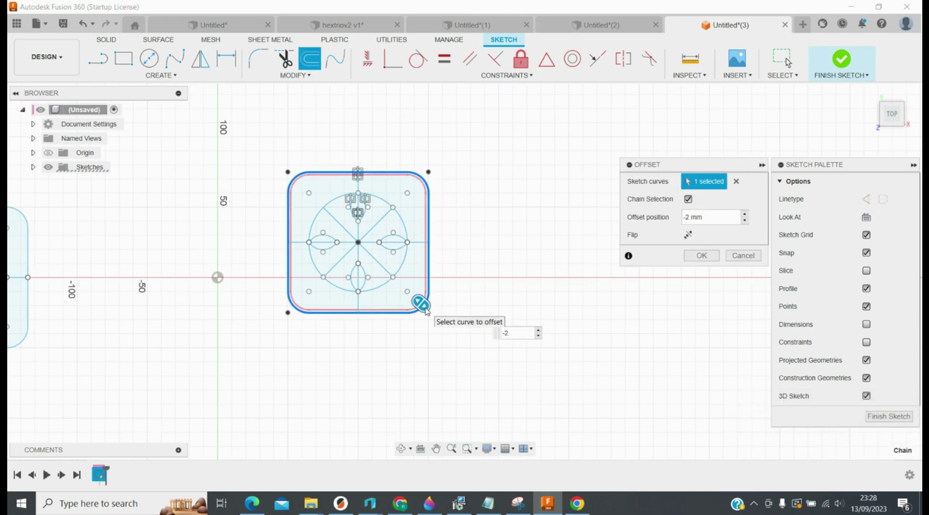
{"action": "key", "text": "Return"}
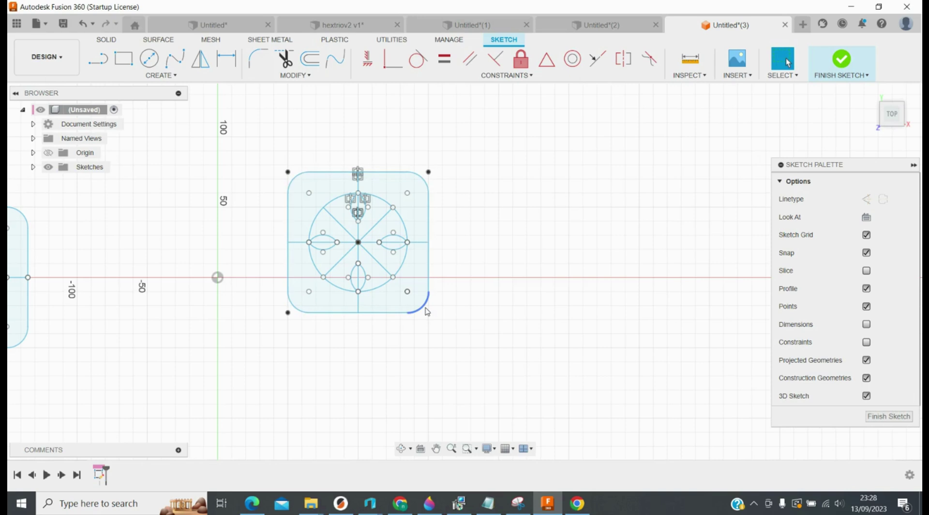
Copy the complete rounded tile sketch and place the copy 130 mm along the X direction
{"action": "scroll", "coordinate": [425, 307], "scroll_direction": "down", "scroll_amount": 1}
{"action": "left_click_drag", "start_coordinate": [279, 164], "coordinate": [462, 344]}
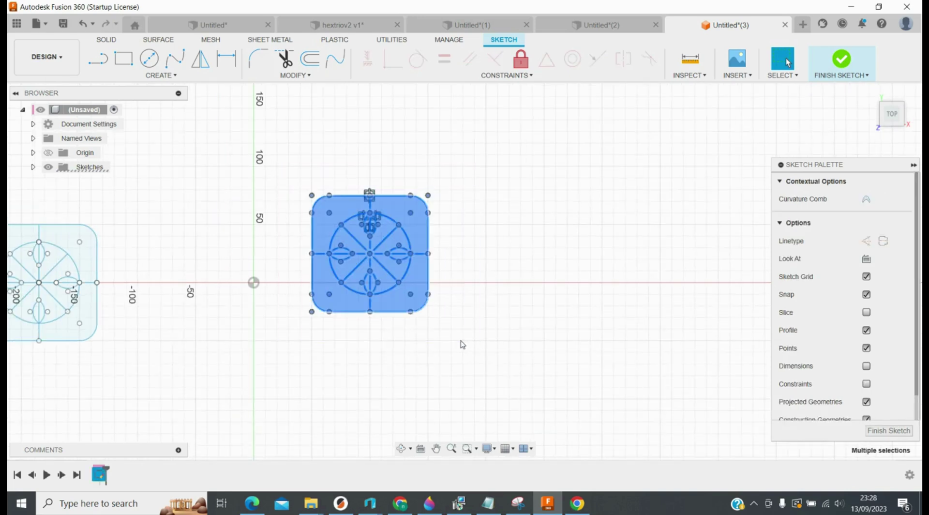
{"action": "left_click", "coordinate": [326, 350]}
{"action": "key", "text": "ctrl+a"}
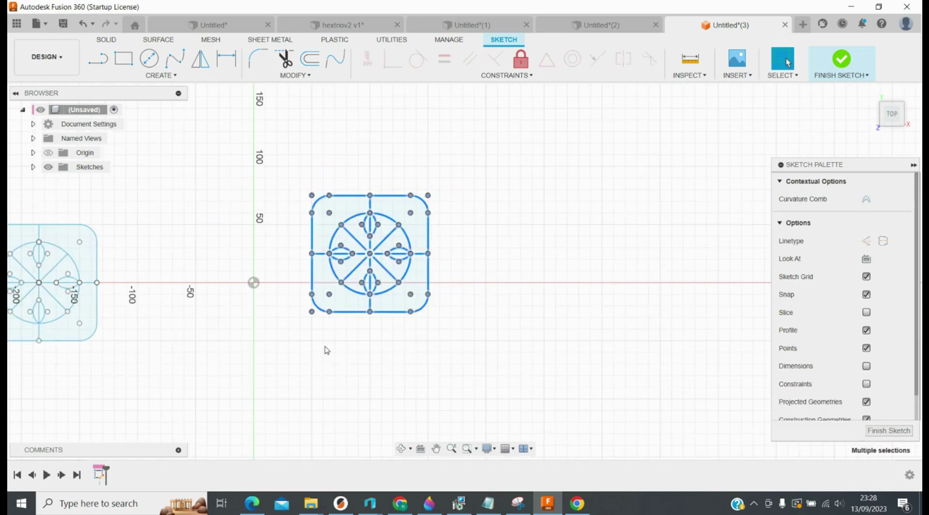
{"action": "key", "text": "m"}
{"action": "mouse_move", "coordinate": [441, 312]}
{"action": "left_mouse_down"}
{"action": "mouse_move", "coordinate": [592, 311]}
{"action": "mouse_move", "coordinate": [597, 297]}
{"action": "left_mouse_up"}
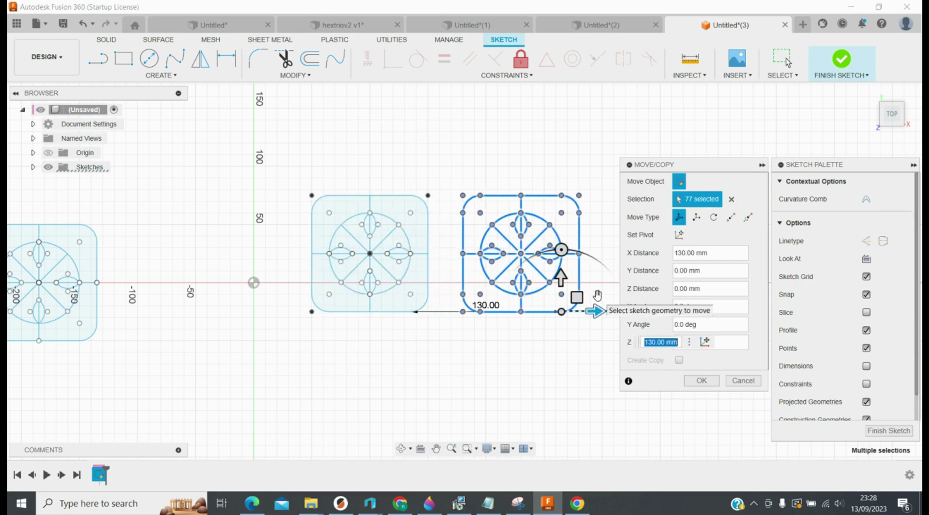
{"action": "key", "text": "Return"}
Copy the second tile and place this third tile another 130 mm along the X direction
{"action": "middle_click_drag", "start_coordinate": [577, 370], "coordinate": [424, 377]}
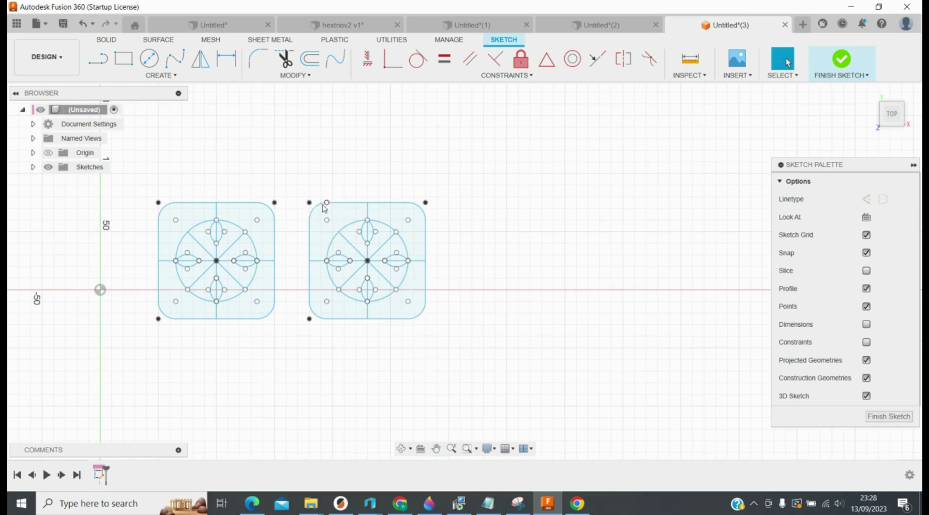
{"action": "left_click_drag", "start_coordinate": [296, 187], "coordinate": [448, 343]}
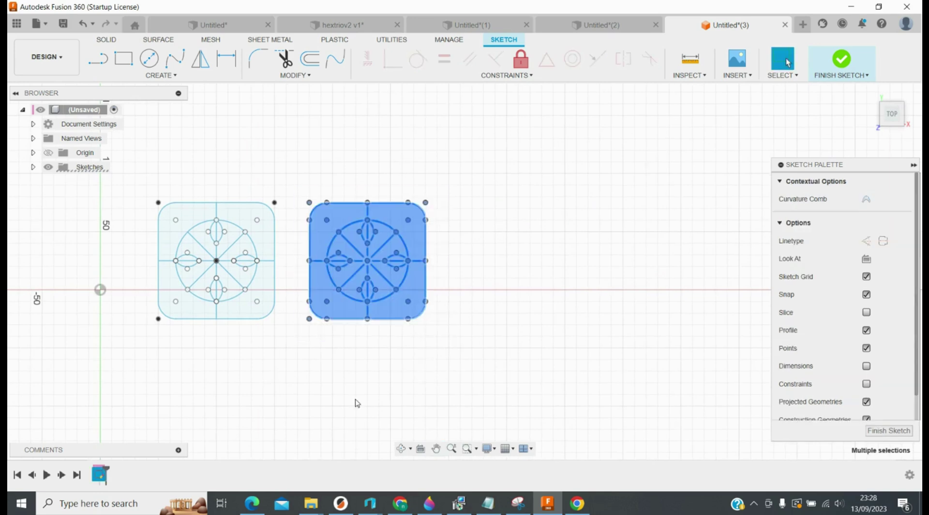
{"action": "key", "text": "m"}
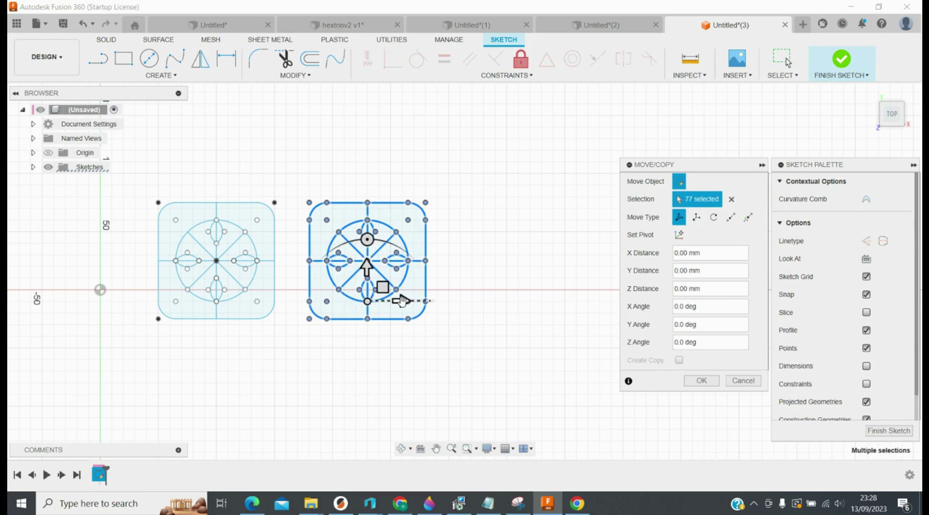
{"action": "left_click_drag", "start_coordinate": [400, 301], "coordinate": [554, 289]}
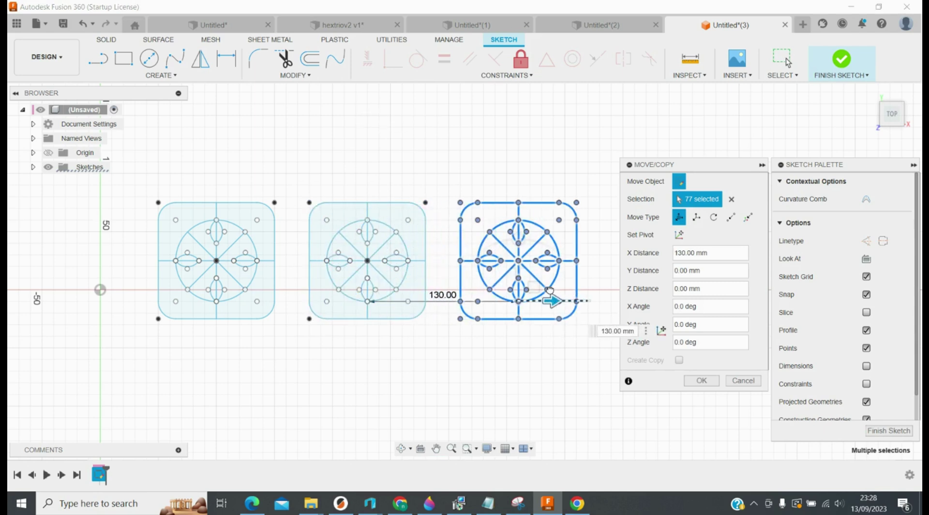
{"action": "key", "text": "Return"}
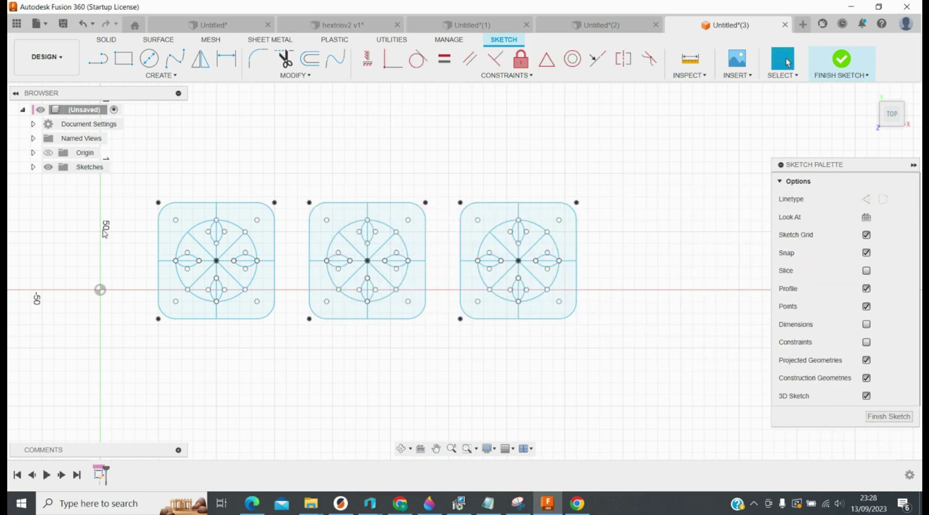
Scale the complete first tile about its centre point by a factor of 0.5
{"action": "left_click_drag", "start_coordinate": [137, 185], "coordinate": [291, 343]}
{"action": "key", "text": "s"}
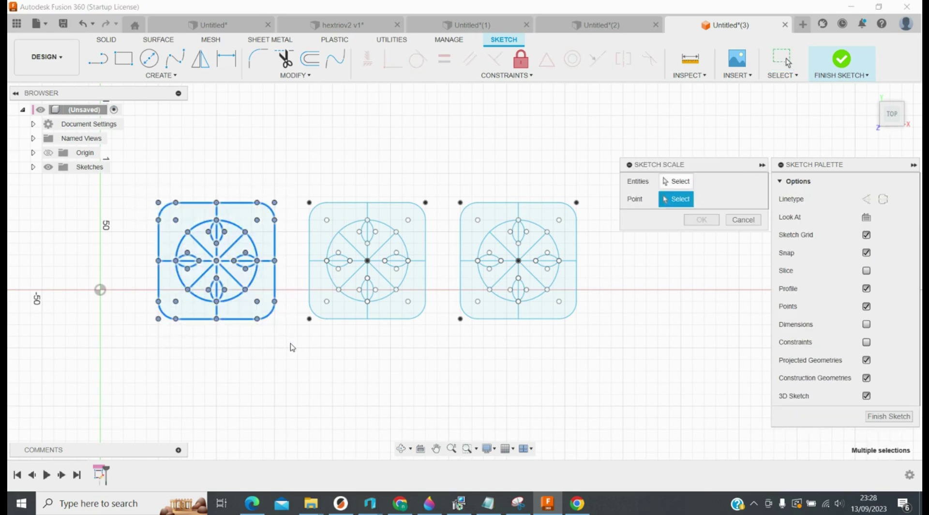
{"action": "left_click", "coordinate": [672, 202]}
{"action": "left_click", "coordinate": [216, 260]}
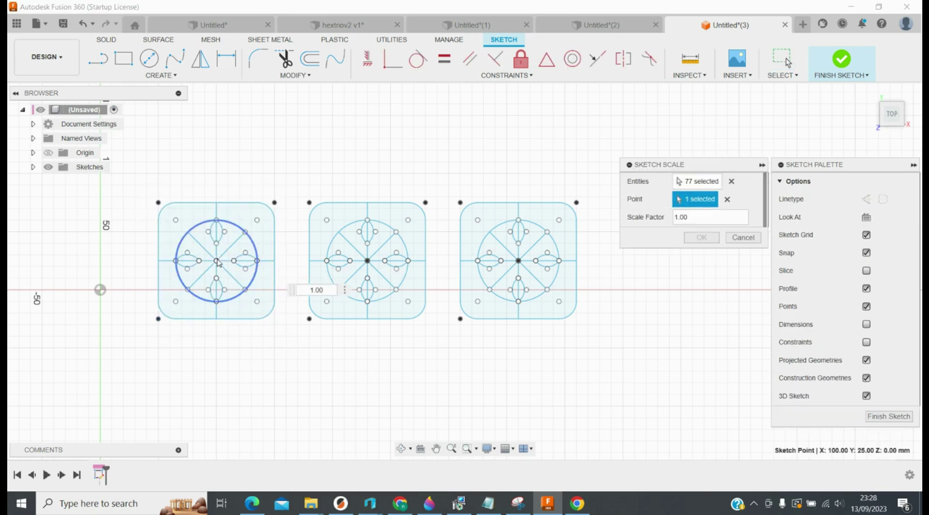
{"action": "type", "text": "0.5"}
{"action": "key", "text": "Return"}
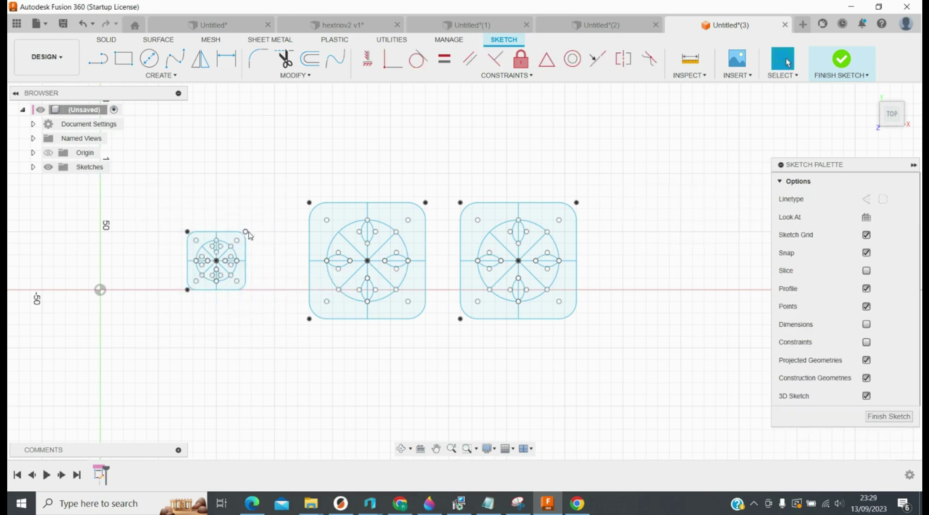
Scale the complete second tile about its centre point by a factor of 0.45
{"action": "mouse_move", "coordinate": [297, 180]}
{"action": "left_mouse_down"}
{"action": "mouse_move", "coordinate": [400, 322]}
{"action": "mouse_move", "coordinate": [435, 340]}
{"action": "left_mouse_up"}
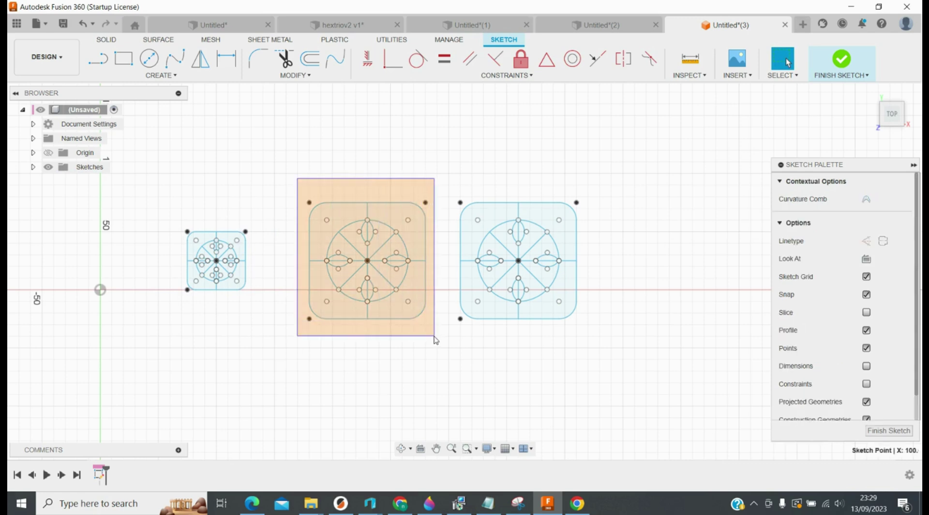
{"action": "key", "text": "Return"}
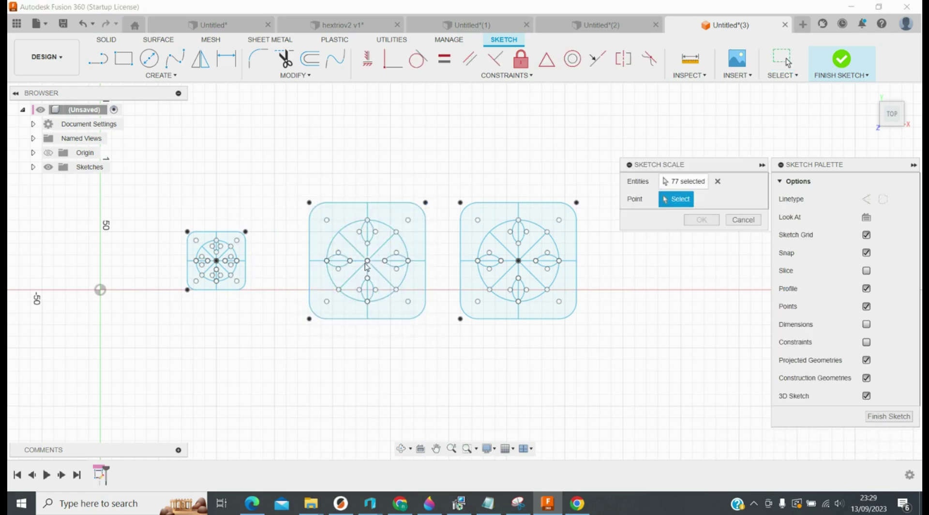
{"action": "left_click", "coordinate": [368, 262]}
{"action": "type", "text": ".45"}
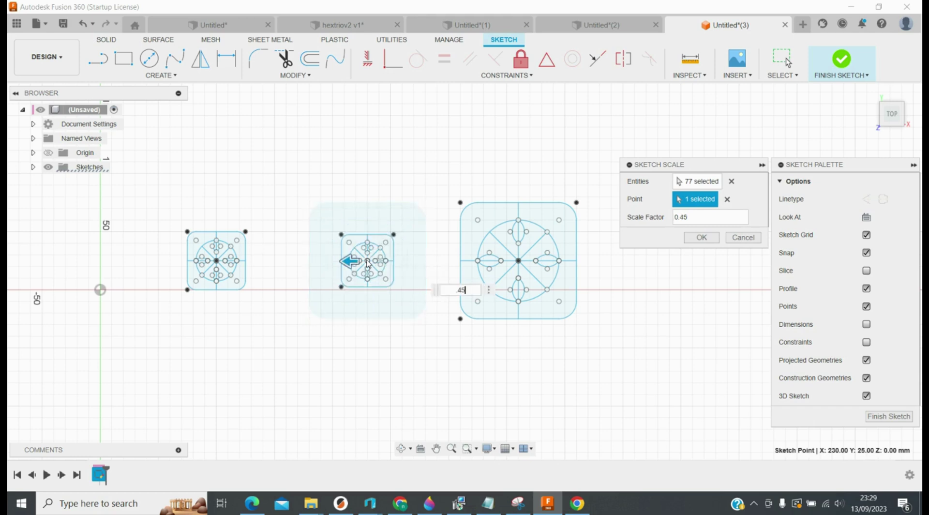
{"action": "key", "text": "Return"}
Scale the complete third tile about its centre point by a factor of 0.4
{"action": "mouse_move", "coordinate": [440, 172]}
{"action": "left_mouse_down"}
{"action": "mouse_move", "coordinate": [558, 332]}
{"action": "mouse_move", "coordinate": [600, 342]}
{"action": "left_mouse_up"}
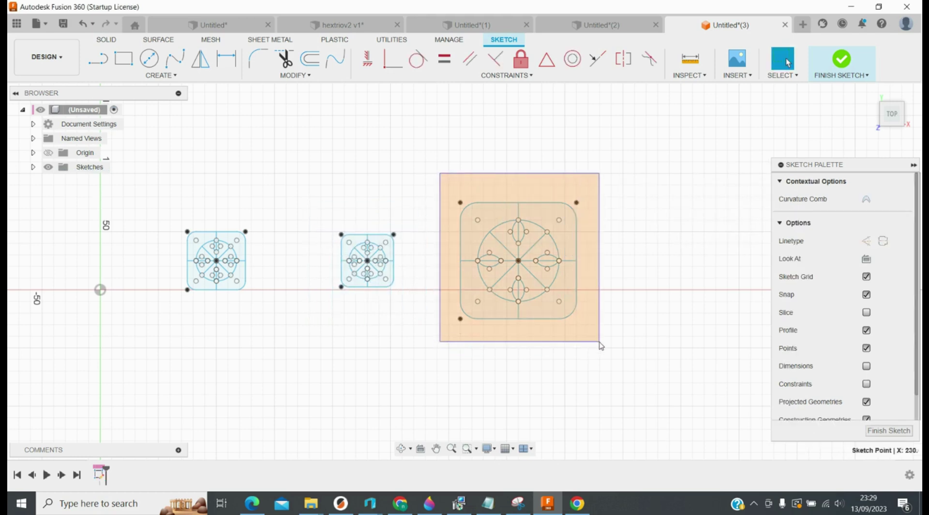
{"action": "key", "text": "s"}
{"action": "left_click", "coordinate": [679, 199]}
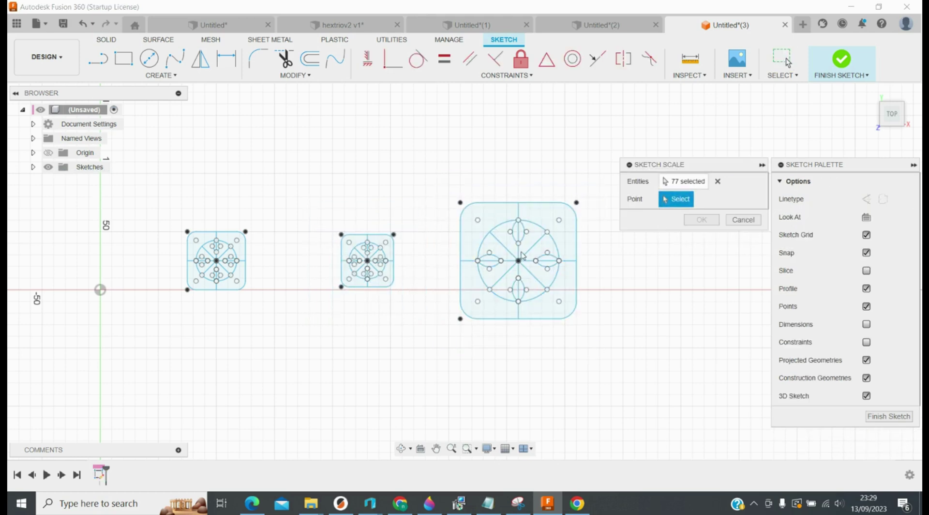
{"action": "left_click", "coordinate": [518, 261]}
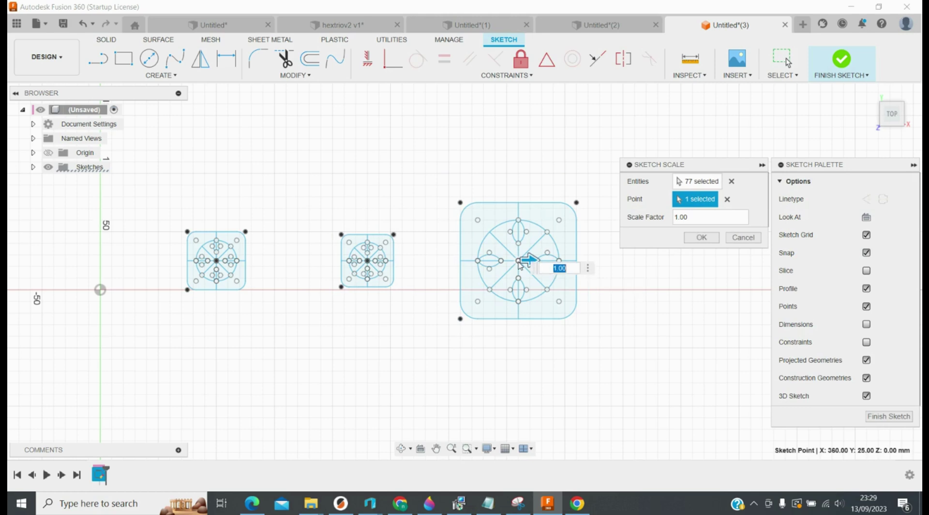
{"action": "type", "text": ".3"}
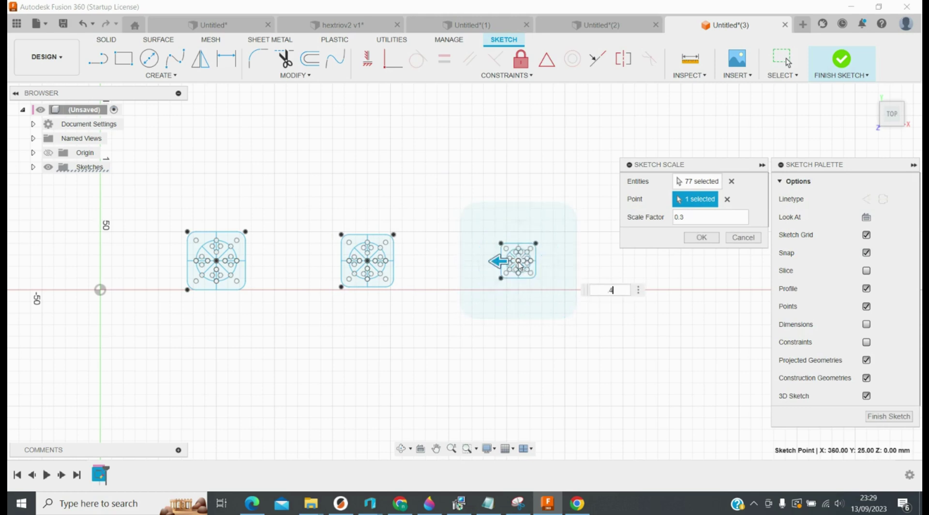
{"action": "key", "text": "Return"}
Move the second and third tiles together -70 mm along the X direction, toward the first tile
{"action": "left_click_drag", "start_coordinate": [314, 208], "coordinate": [591, 314]}
{"action": "right_click", "coordinate": [517, 266]}
{"action": "left_click", "coordinate": [487, 281]}
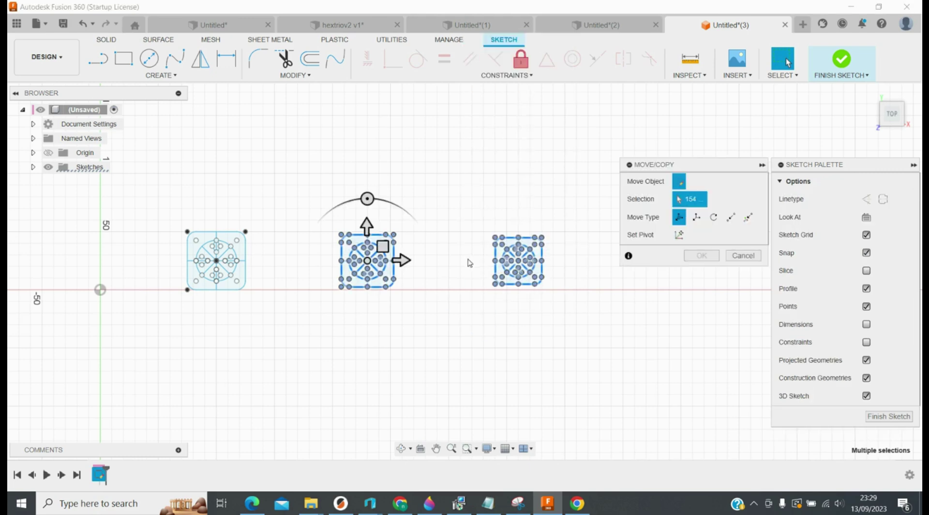
{"action": "left_click_drag", "start_coordinate": [403, 260], "coordinate": [328, 267]}
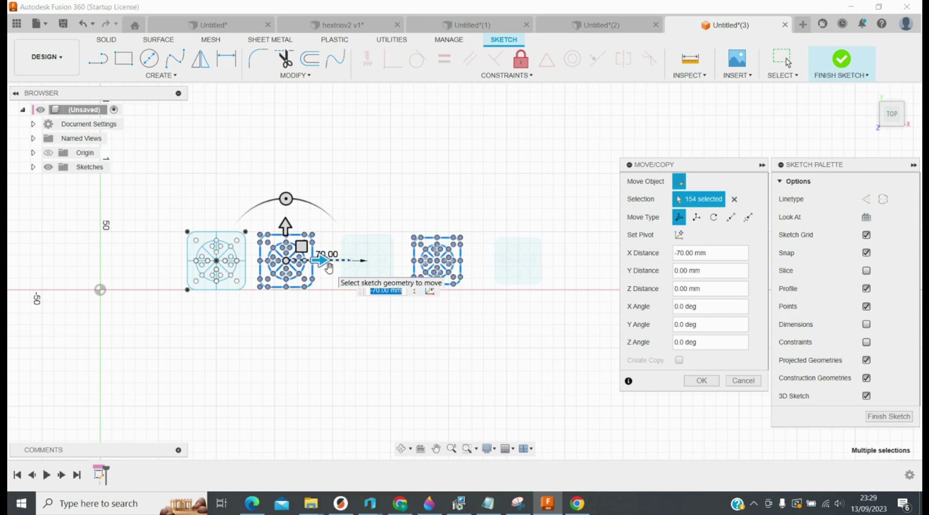
{"action": "key", "text": "Return"}
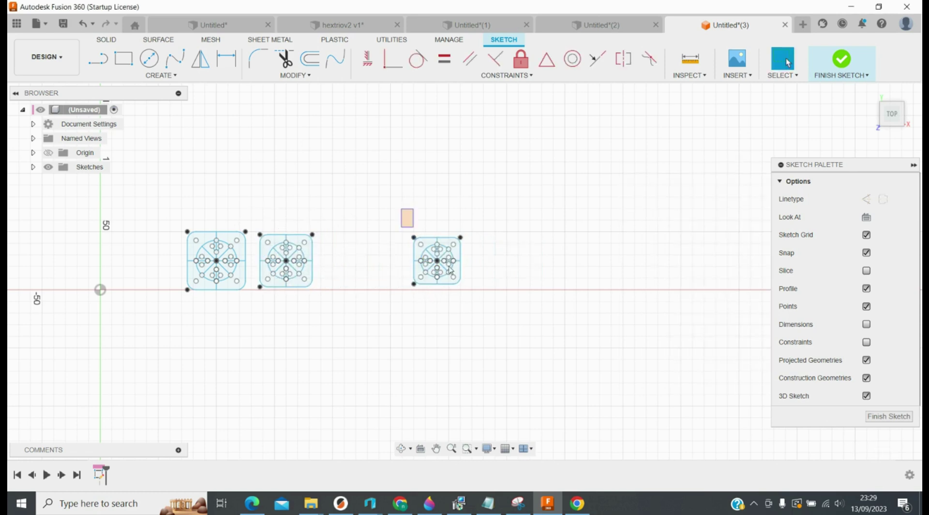
Move only the third tile -70 mm along the X direction, closer to the second tile
{"action": "left_click_drag", "start_coordinate": [449, 270], "coordinate": [488, 304]}
{"action": "right_click", "coordinate": [429, 259]}
{"action": "left_click", "coordinate": [390, 276]}
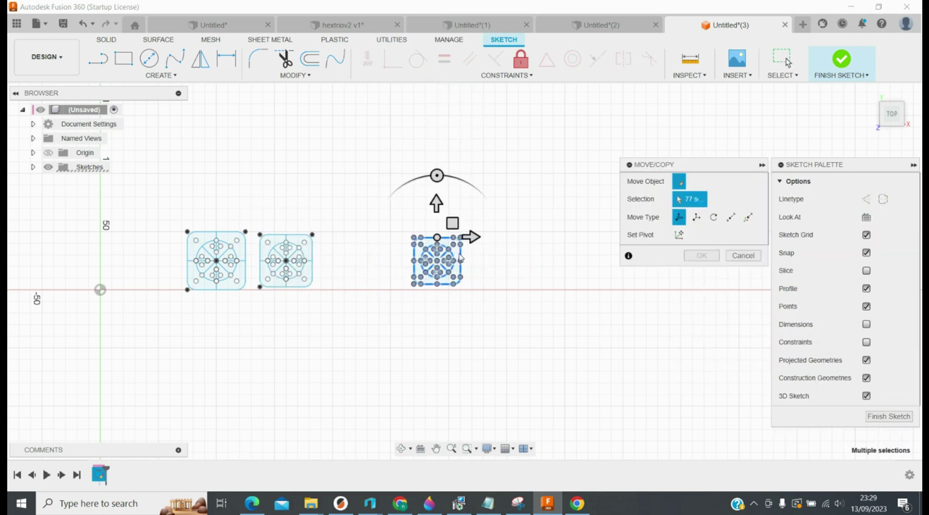
{"action": "left_click_drag", "start_coordinate": [471, 236], "coordinate": [388, 244]}
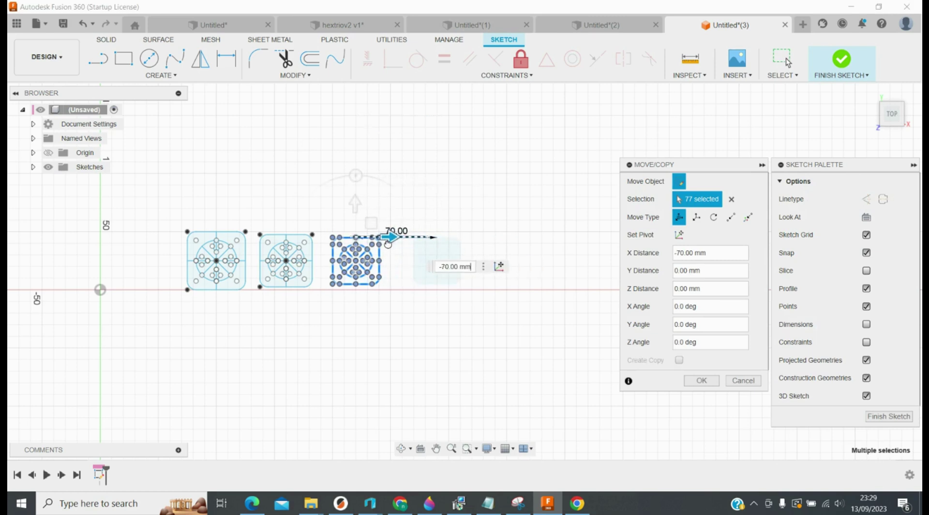
{"action": "key", "text": "Return"}
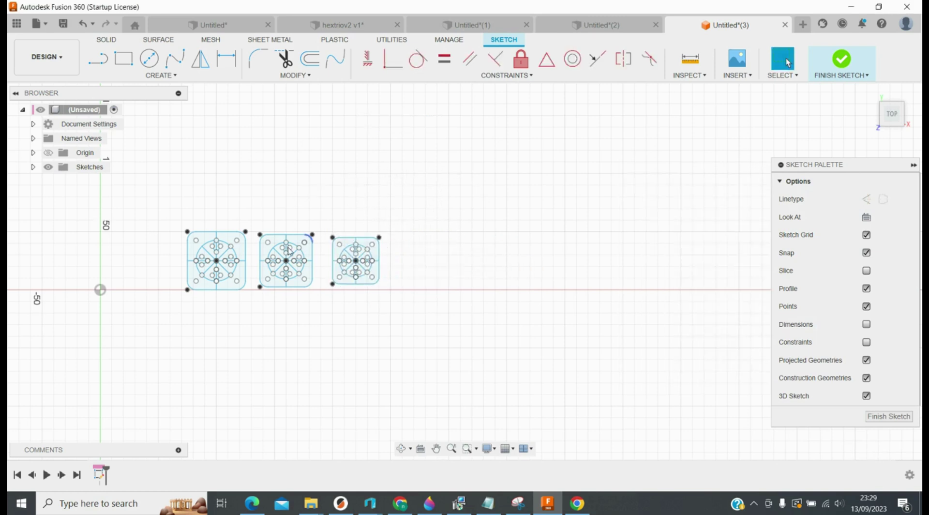
Offset the first tile's rounded outline inward with an offset position of -2 mm
{"action": "scroll", "coordinate": [217, 266], "scroll_direction": "up", "scroll_amount": 5}
{"action": "key", "text": "o"}
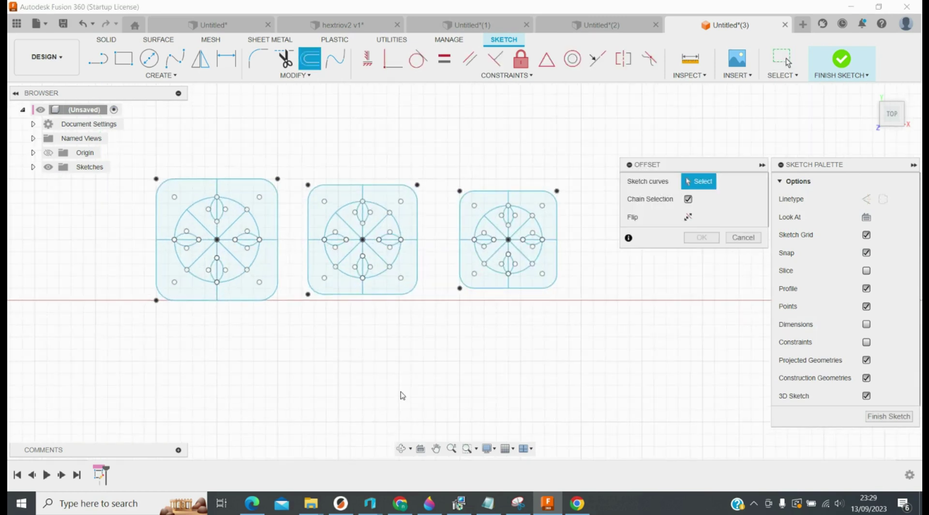
{"action": "left_click", "coordinate": [270, 300]}
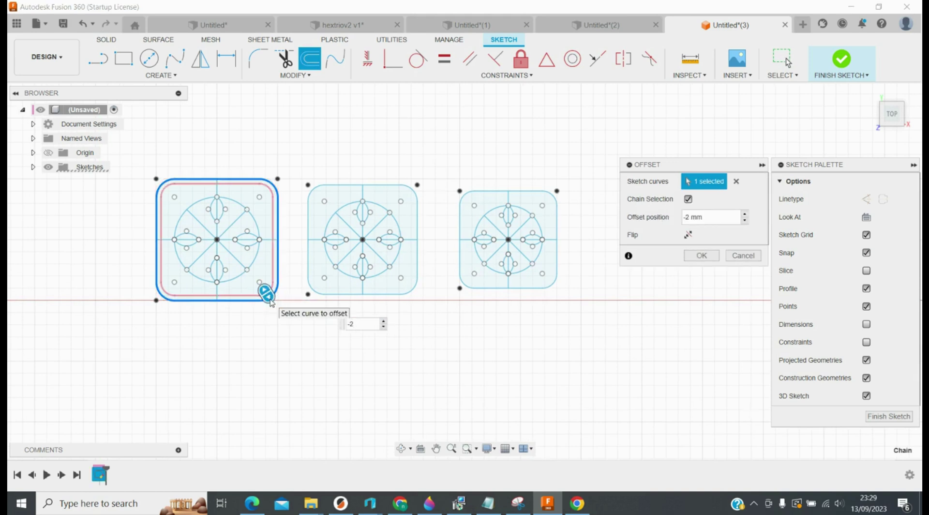
{"action": "key", "text": "Return"}
{"action": "key", "text": "Return"}
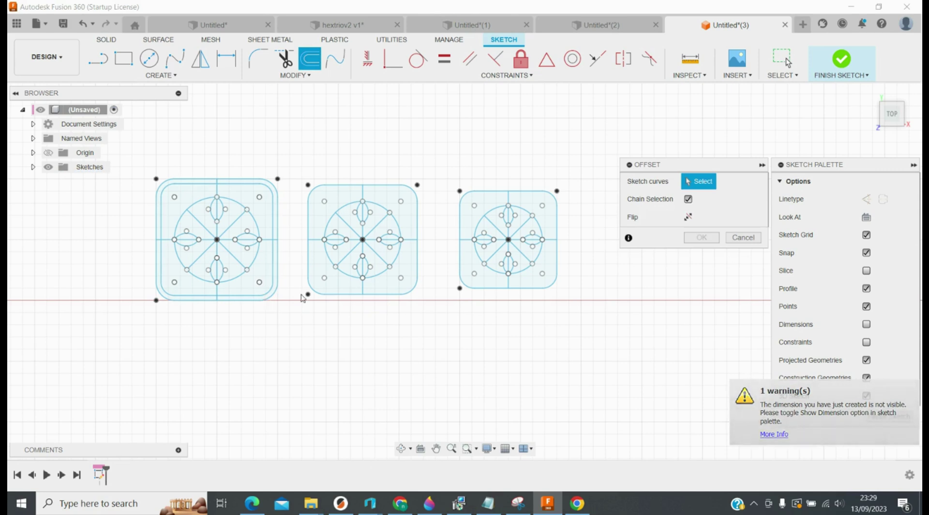
Offset the rounded outlines of the second and third tiles inward by 2 mm each
{"action": "left_click", "coordinate": [329, 298]}
{"action": "type", "text": "-2"}
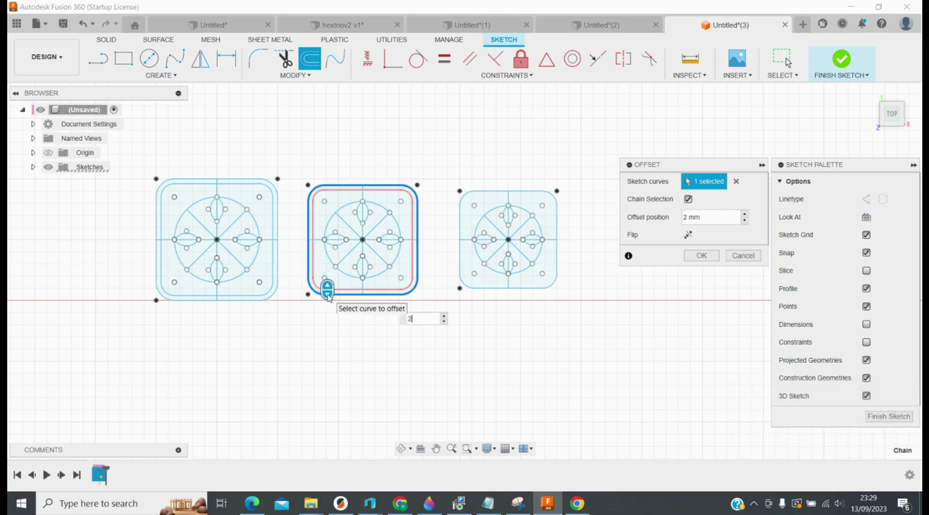
{"action": "key", "text": "Return"}
{"action": "key", "text": "Return"}
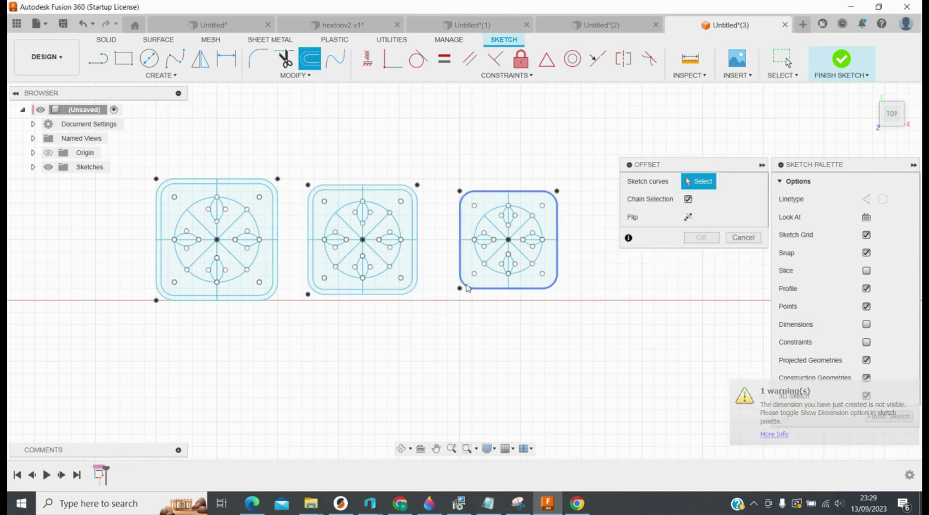
{"action": "left_click", "coordinate": [463, 288]}
{"action": "type", "text": "-2"}
{"action": "key", "text": "Return"}
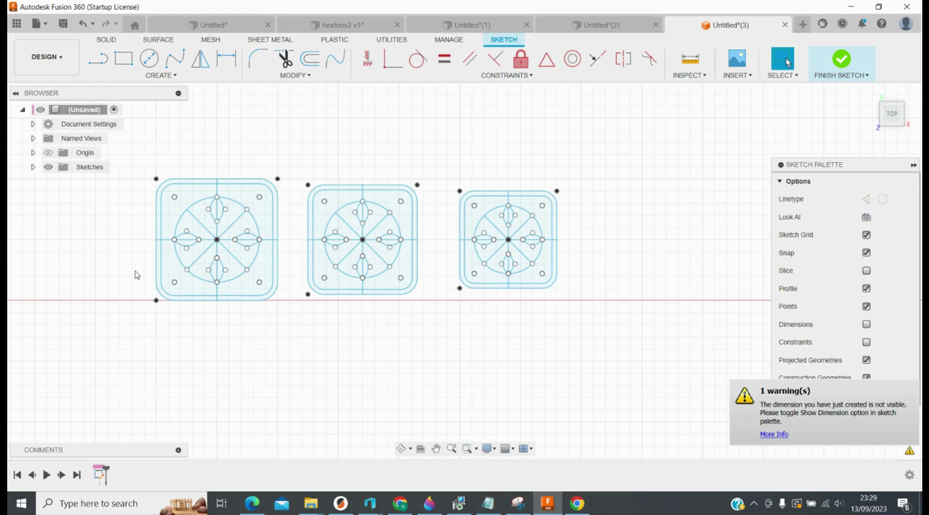
Try to offset the first tile's horizontal centre line by 5 mm above and below it
{"action": "scroll", "coordinate": [137, 275], "scroll_direction": "up", "scroll_amount": 2}
{"action": "key", "text": "o"}
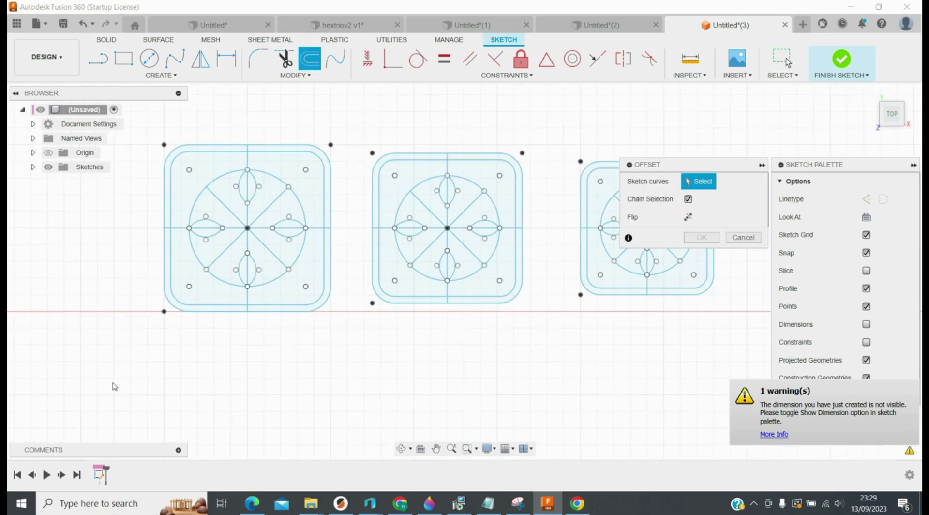
{"action": "left_click", "coordinate": [179, 228]}
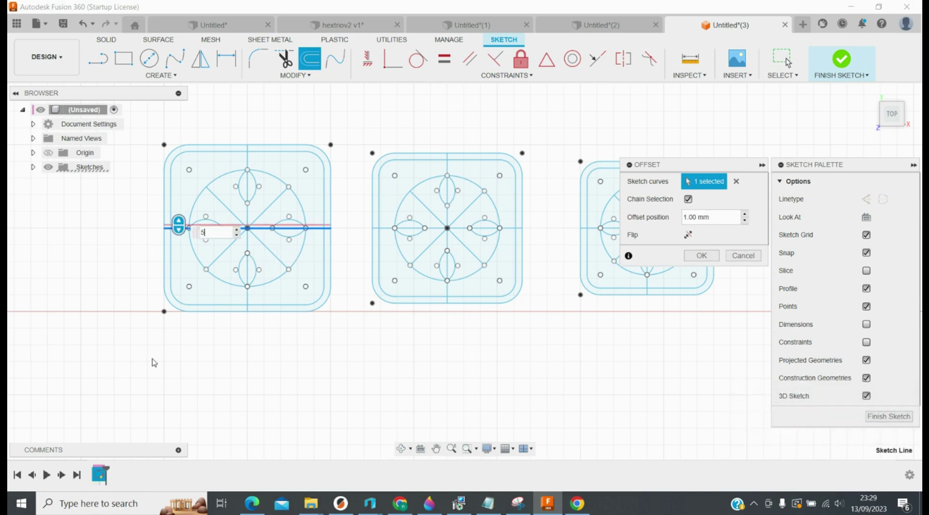
{"action": "key", "text": "Return"}
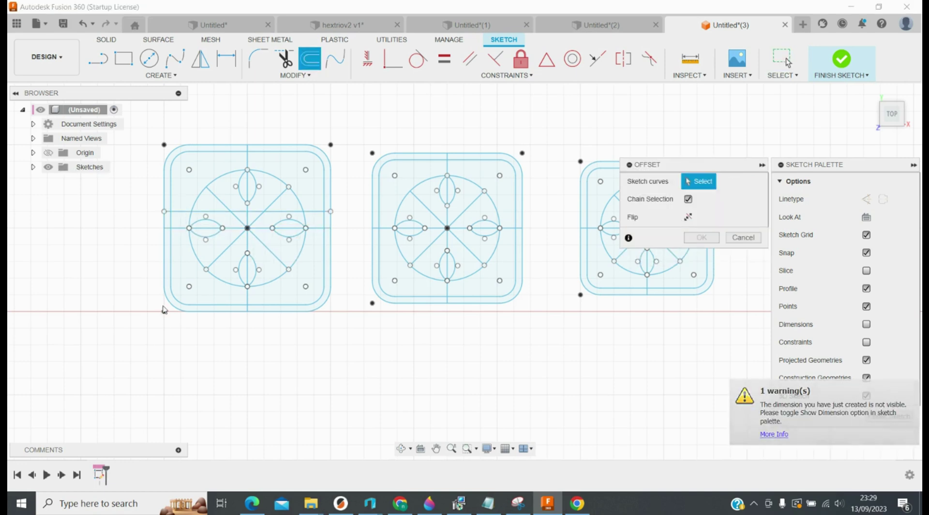
{"action": "left_click", "coordinate": [180, 228]}
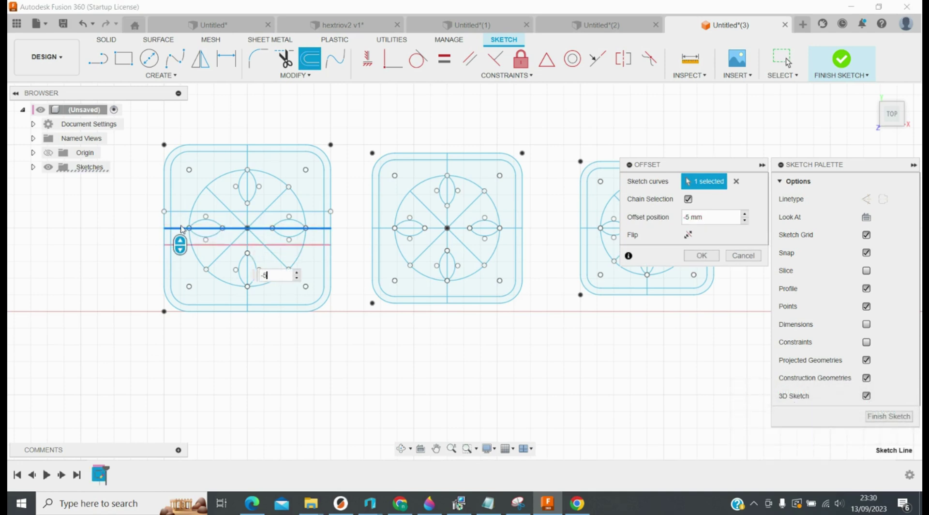
{"action": "key", "text": "Escape"}
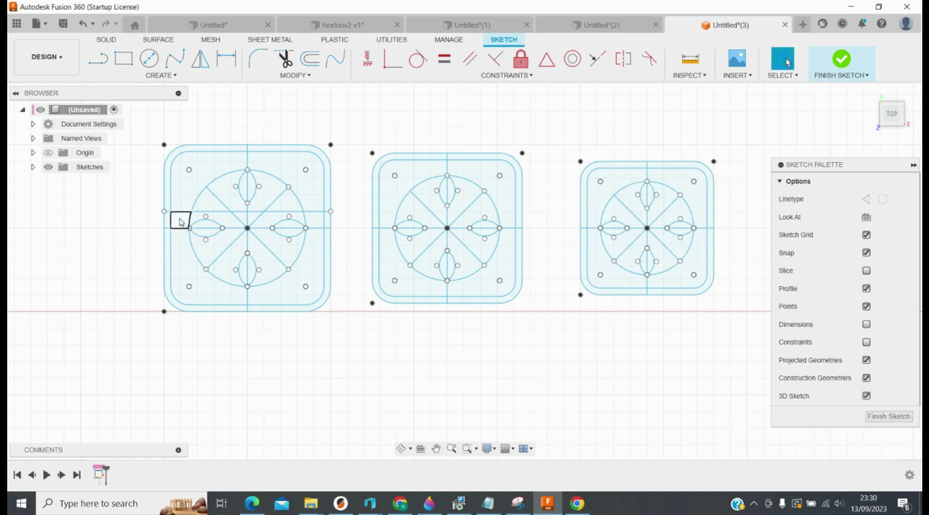
{"action": "scroll", "coordinate": [255, 344], "scroll_direction": "down", "scroll_amount": 2}
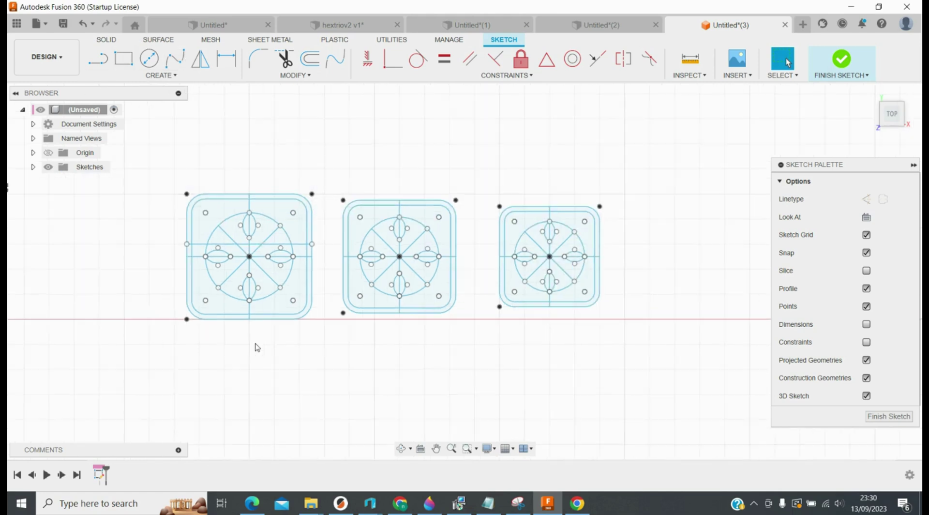
{"action": "left_click", "coordinate": [83, 24]}
Copy the complete first tile and place the copy in the negative X direction, clear of the original
{"action": "mouse_move", "coordinate": [165, 165]}
{"action": "left_mouse_down"}
{"action": "mouse_move", "coordinate": [301, 338]}
{"action": "mouse_move", "coordinate": [324, 336]}
{"action": "left_mouse_up"}
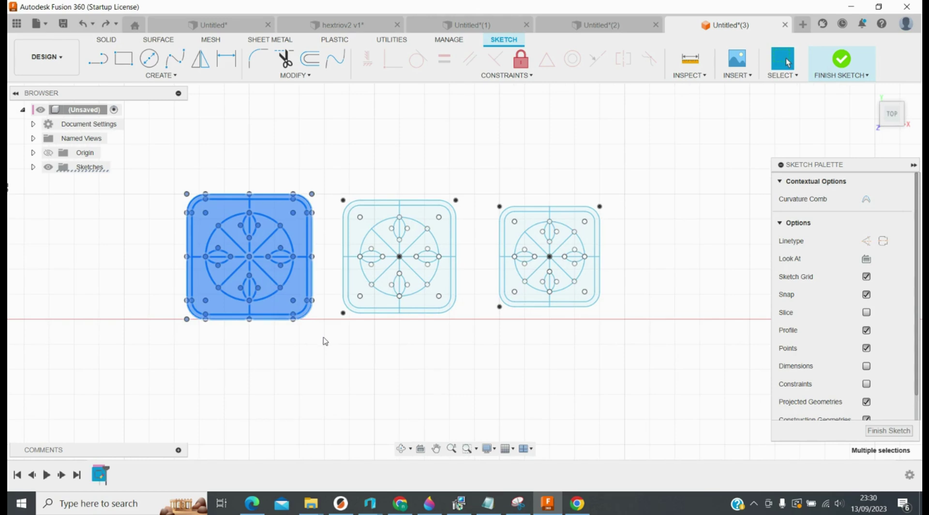
{"action": "key", "text": "m"}
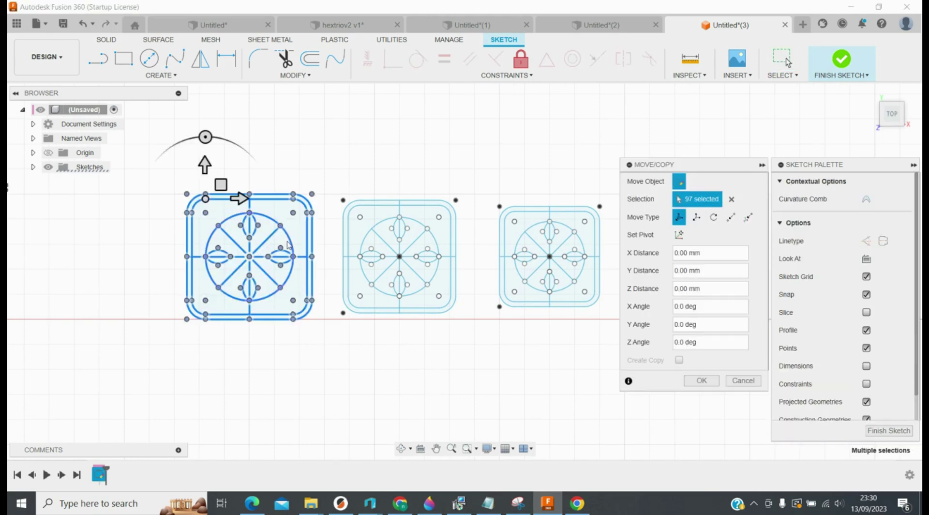
{"action": "left_click_drag", "start_coordinate": [240, 197], "coordinate": [76, 196]}
{"action": "key", "text": "Return"}
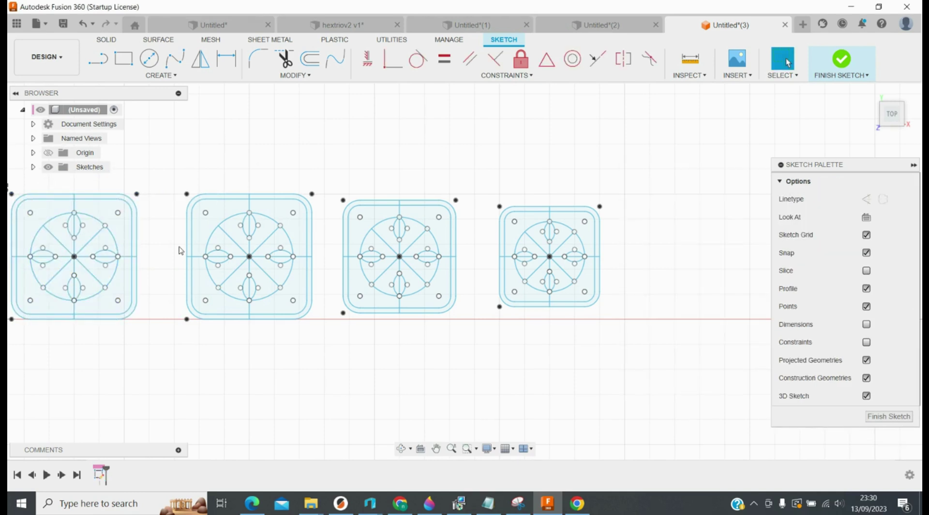
Try a single offset line above the horizontal centre line of the original first tile
{"action": "key", "text": "o"}
{"action": "left_click", "coordinate": [199, 257]}
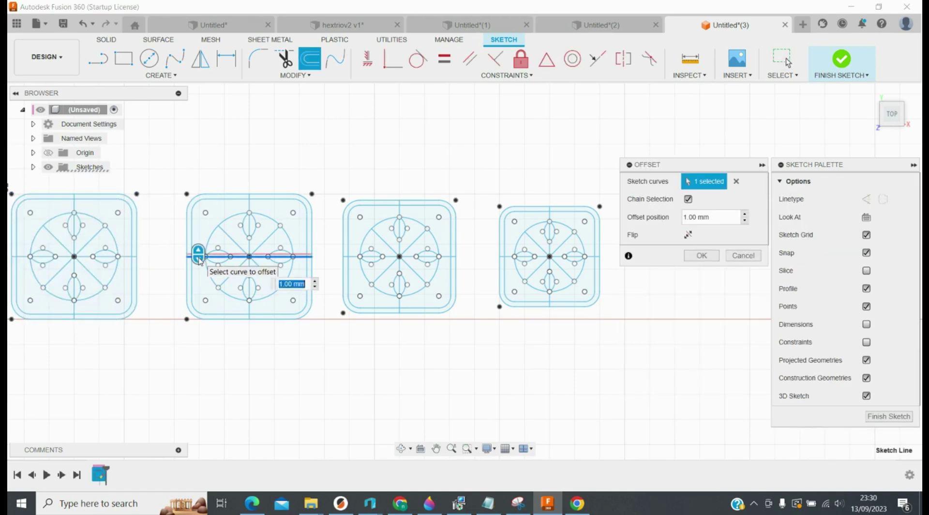
{"action": "key", "text": "Return"}
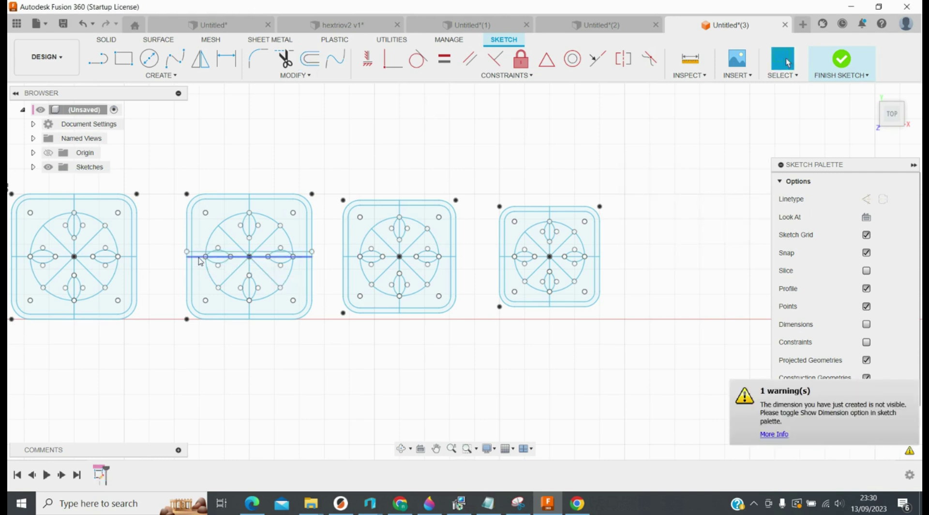
{"action": "left_click", "coordinate": [83, 25]}
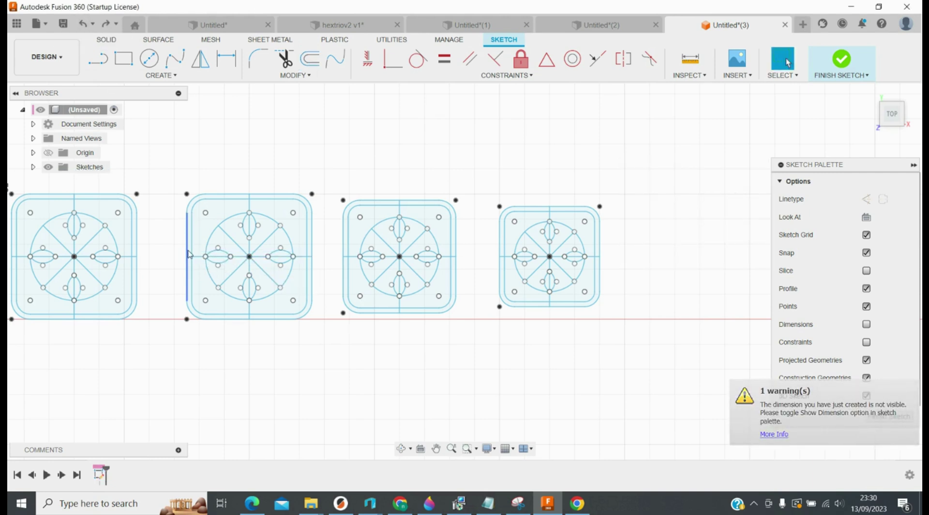
Offset the horizontal centre line of the original first tile by 4 mm above and 4 mm below it
{"action": "key", "text": "o"}
{"action": "left_click", "coordinate": [200, 258]}
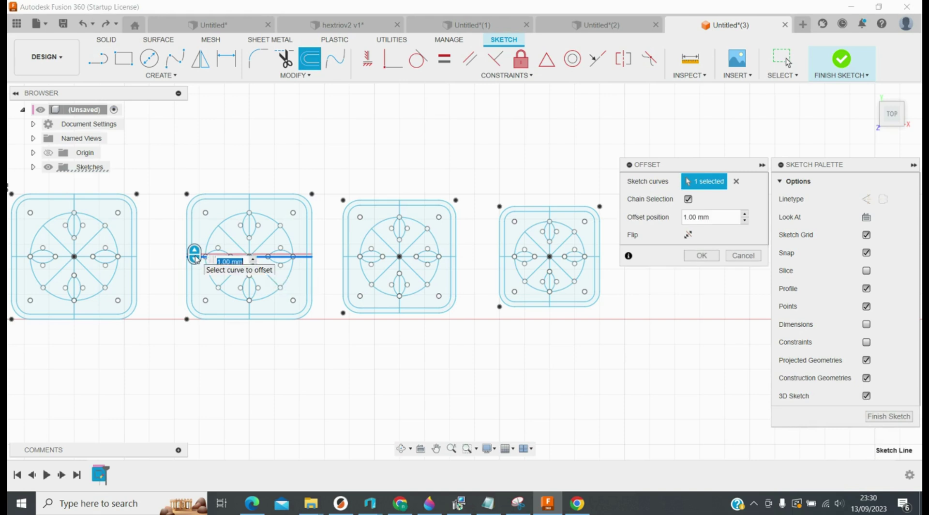
{"action": "key", "text": "Return"}
{"action": "key", "text": "o"}
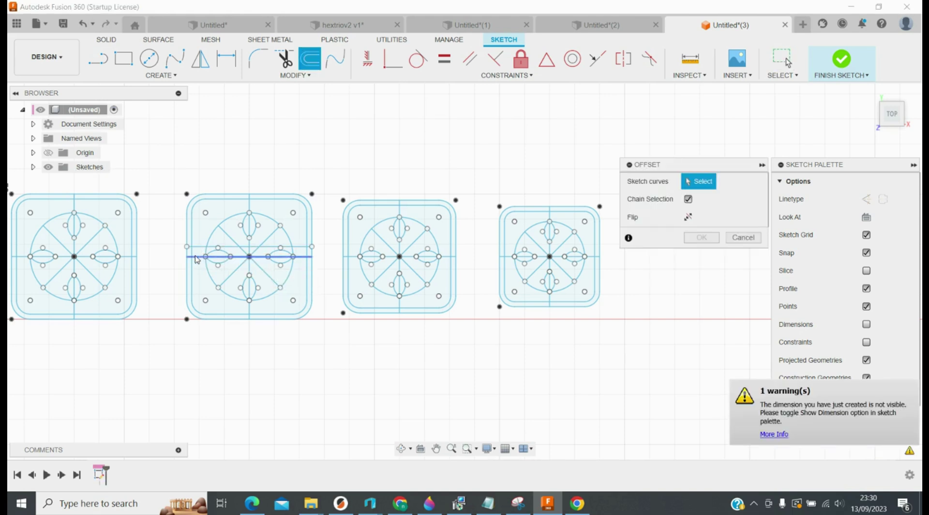
{"action": "left_click", "coordinate": [198, 258]}
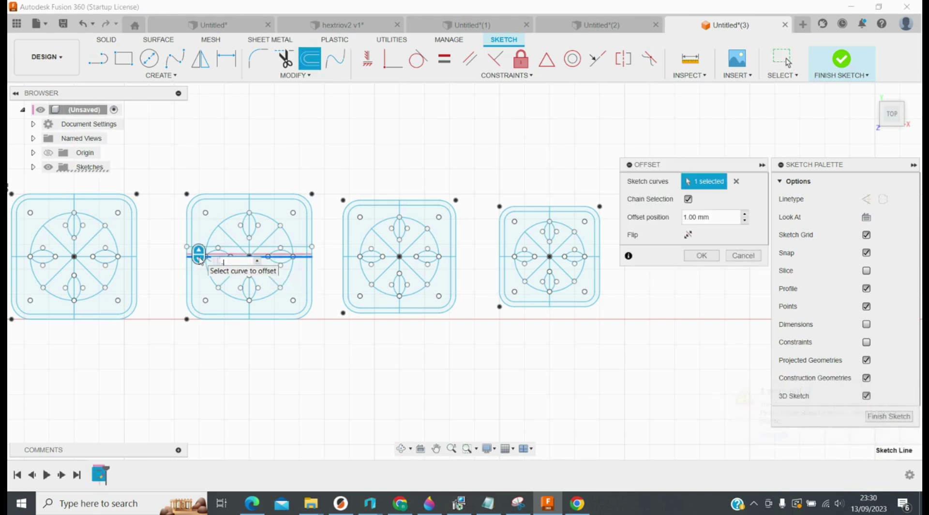
{"action": "type", "text": "4"}
{"action": "key", "text": "Return"}
Offset the vertical centre line of the original first tile by 4 mm to each side
{"action": "key", "text": "o"}
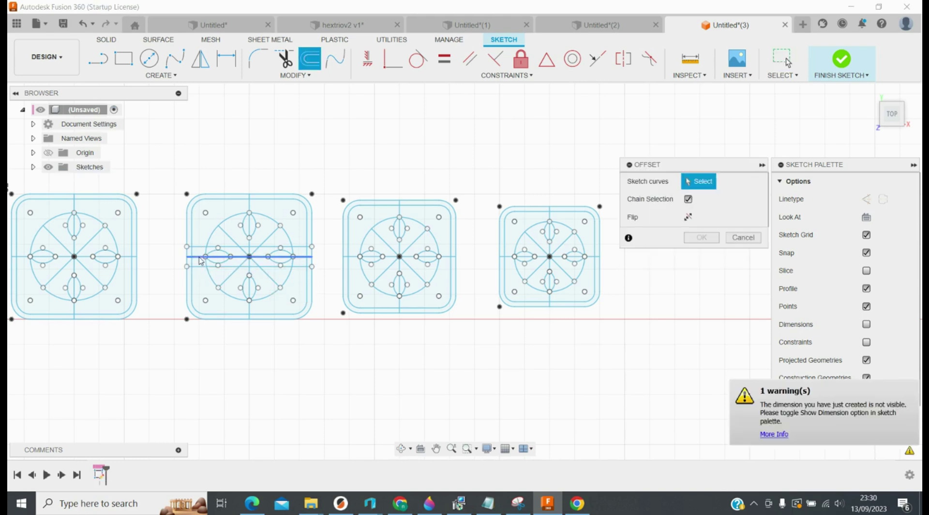
{"action": "left_click", "coordinate": [249, 305]}
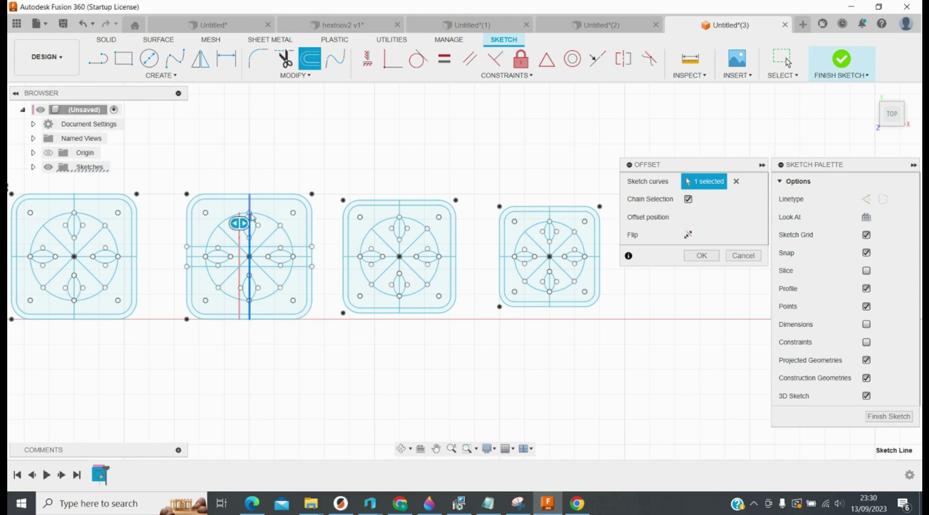
{"action": "key", "text": "Return"}
{"action": "key", "text": "o"}
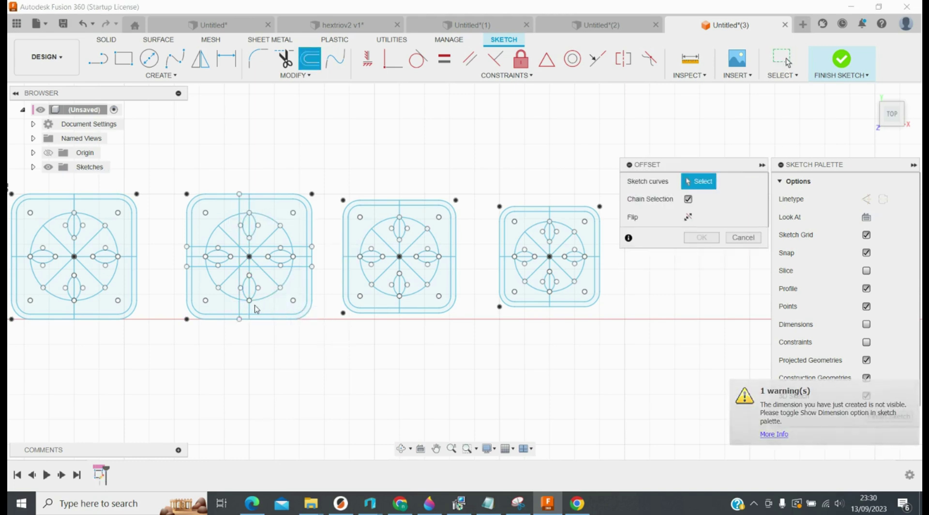
{"action": "left_click", "coordinate": [249, 271]}
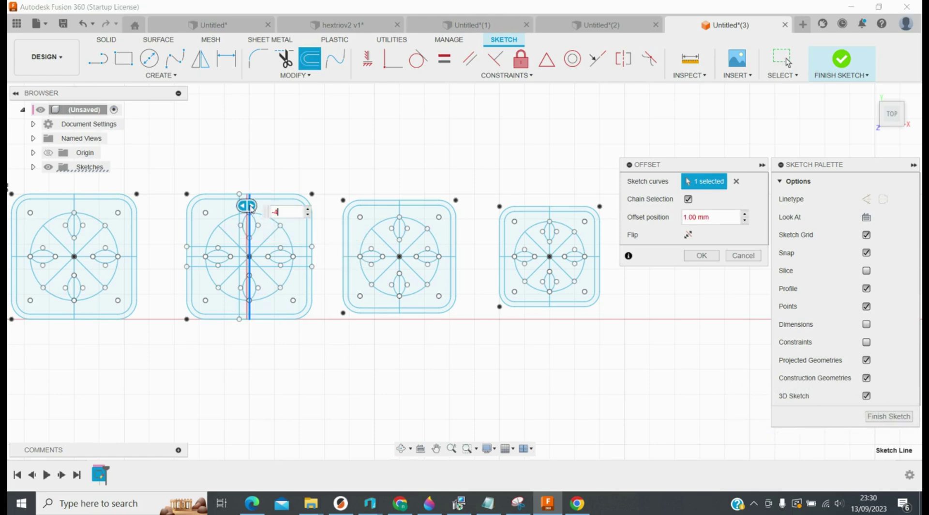
{"action": "type", "text": "-4"}
{"action": "key", "text": "Return"}
Trim away the offset line segments inside the central square where they cross on the original first tile
{"action": "scroll", "coordinate": [201, 304], "scroll_direction": "up", "scroll_amount": 5}
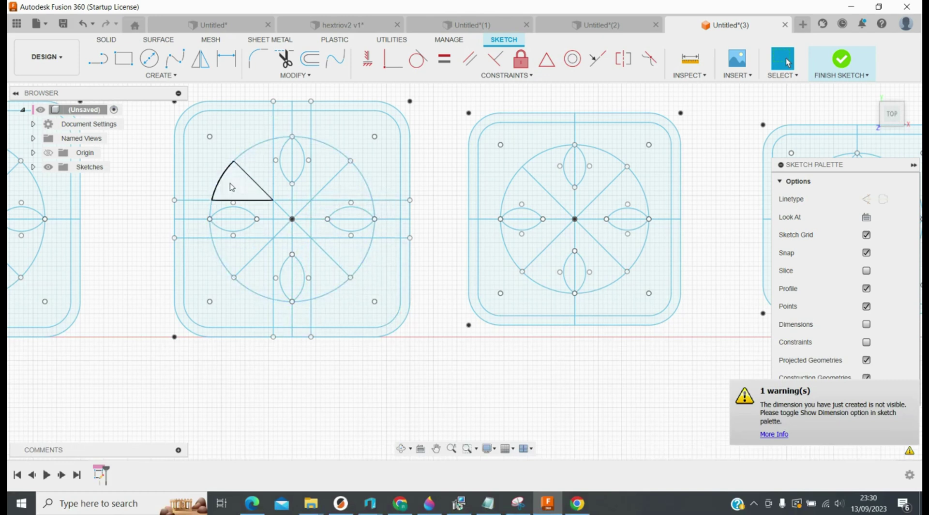
{"action": "left_click", "coordinate": [284, 58]}
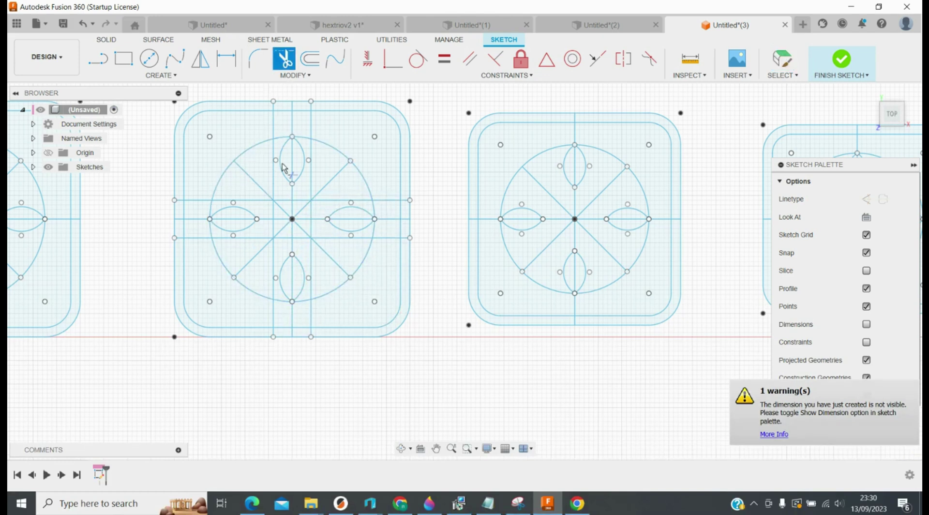
{"action": "left_click", "coordinate": [274, 211]}
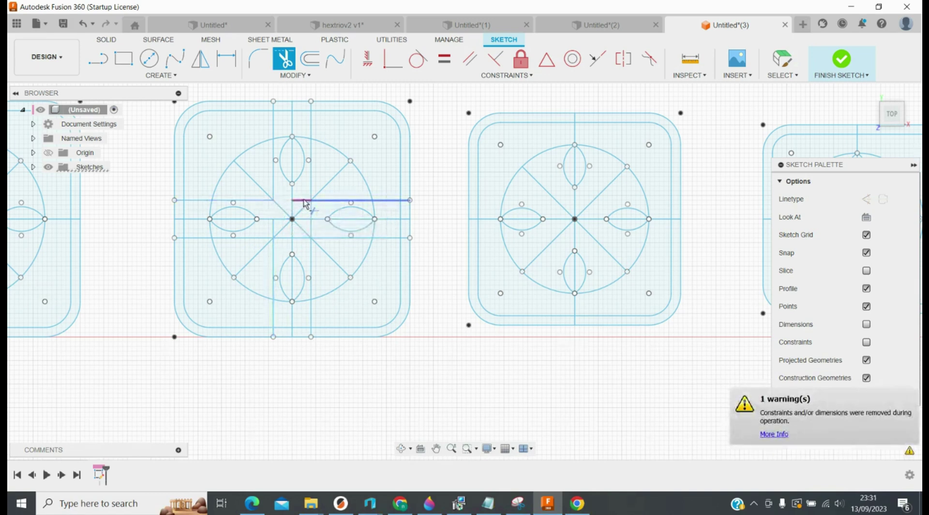
{"action": "left_click", "coordinate": [305, 203]}
{"action": "left_click", "coordinate": [312, 213]}
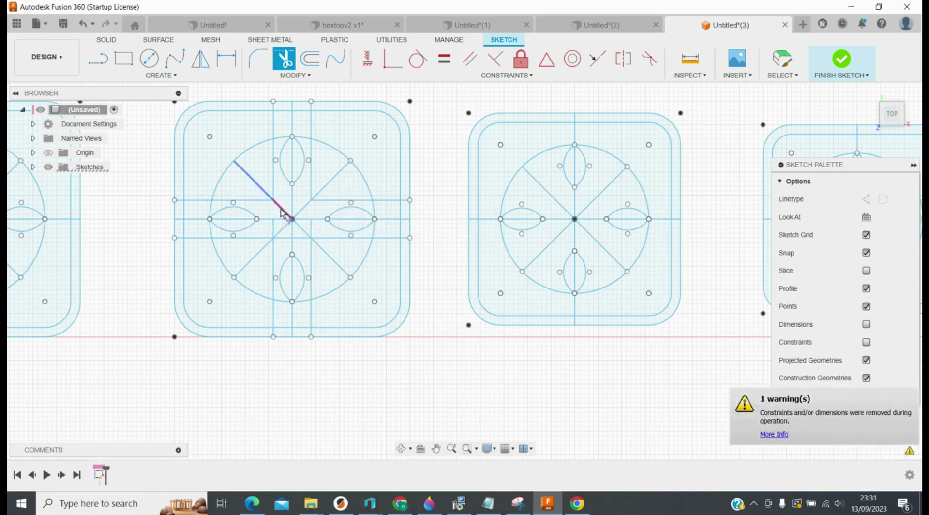
{"action": "left_click", "coordinate": [312, 228]}
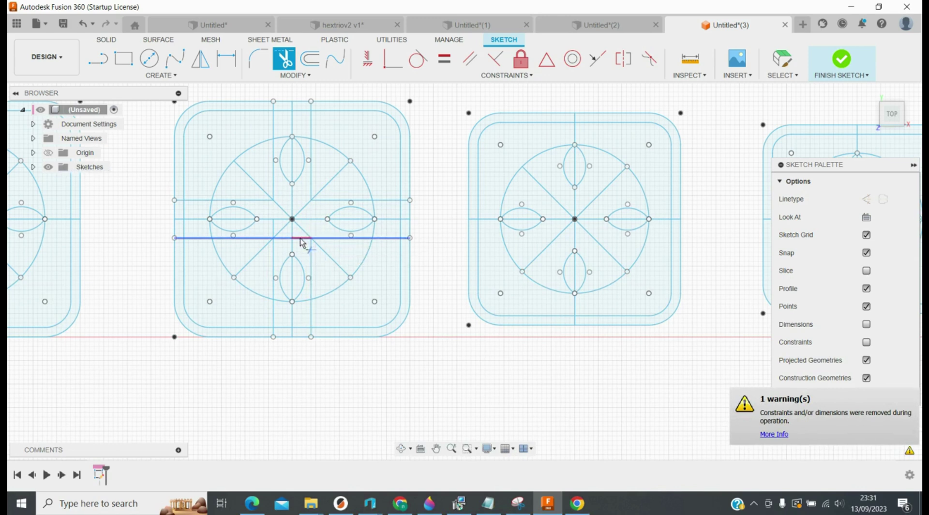
{"action": "left_click", "coordinate": [300, 238]}
{"action": "left_click", "coordinate": [285, 239]}
{"action": "left_click", "coordinate": [275, 228]}
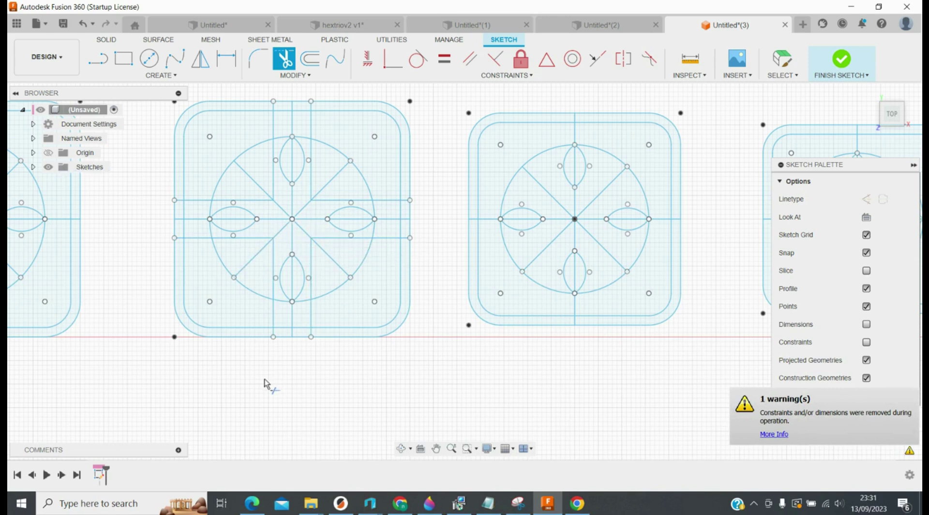
{"action": "scroll", "coordinate": [265, 384], "scroll_direction": "down", "scroll_amount": 2}
{"action": "key", "text": "Escape"}
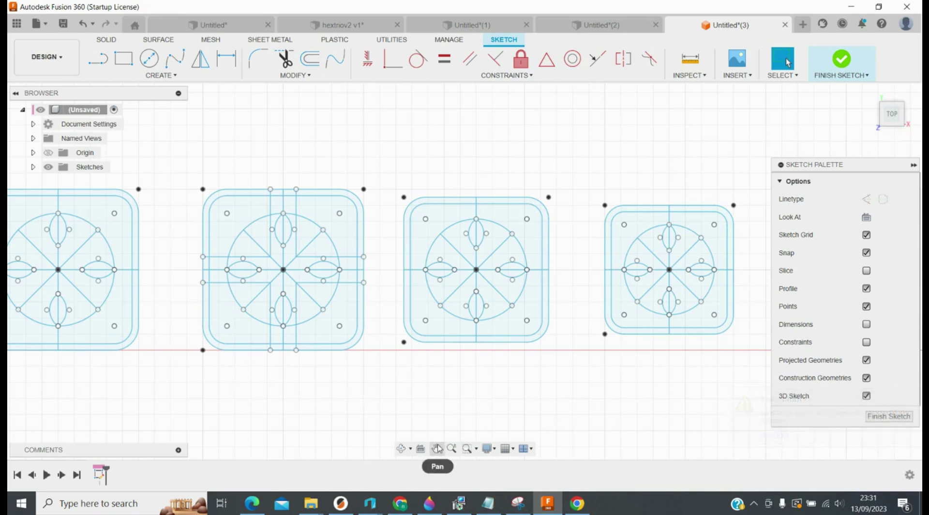
Offset the outer rounded outline of the leftmost tile copy outward by 1 mm and again by 3 mm
{"action": "left_click", "coordinate": [435, 448]}
{"action": "left_click_drag", "start_coordinate": [199, 385], "coordinate": [338, 379]}
{"action": "key", "text": "o"}
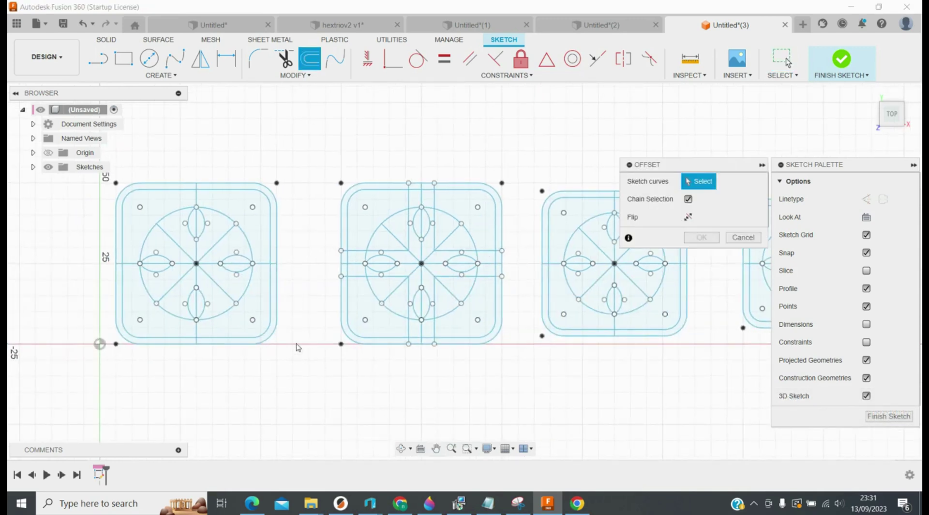
{"action": "left_click", "coordinate": [270, 333]}
{"action": "key", "text": "Return"}
{"action": "key", "text": "o"}
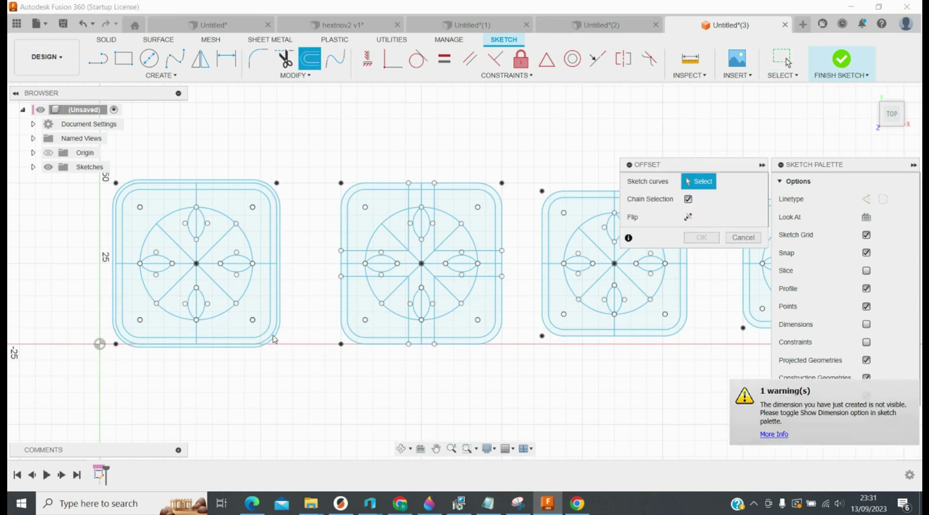
{"action": "left_click", "coordinate": [273, 339]}
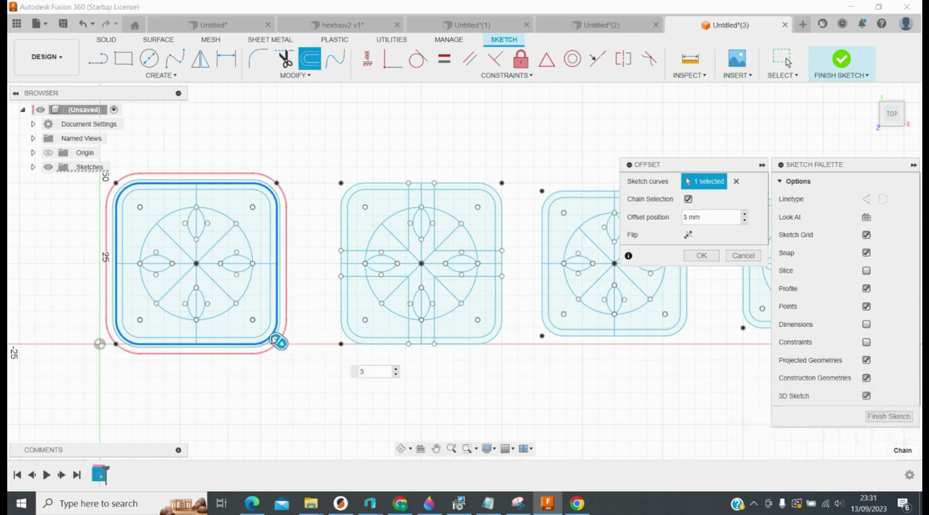
{"action": "key", "text": "Return"}
Offset the original first tile's outer rounded outline outward by 1 mm and again by 3 mm
{"action": "key", "text": "o"}
{"action": "left_click", "coordinate": [346, 342]}
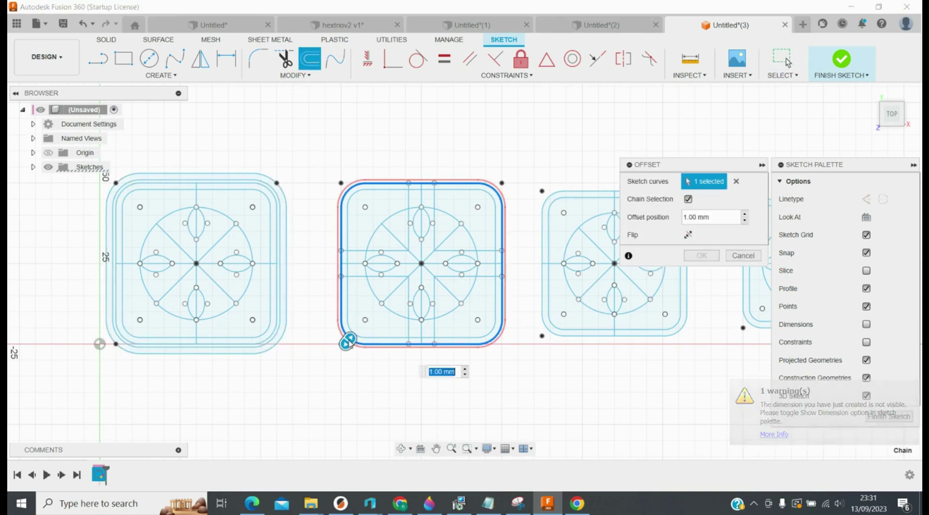
{"action": "key", "text": "Return"}
{"action": "key", "text": "o"}
{"action": "left_click", "coordinate": [352, 343]}
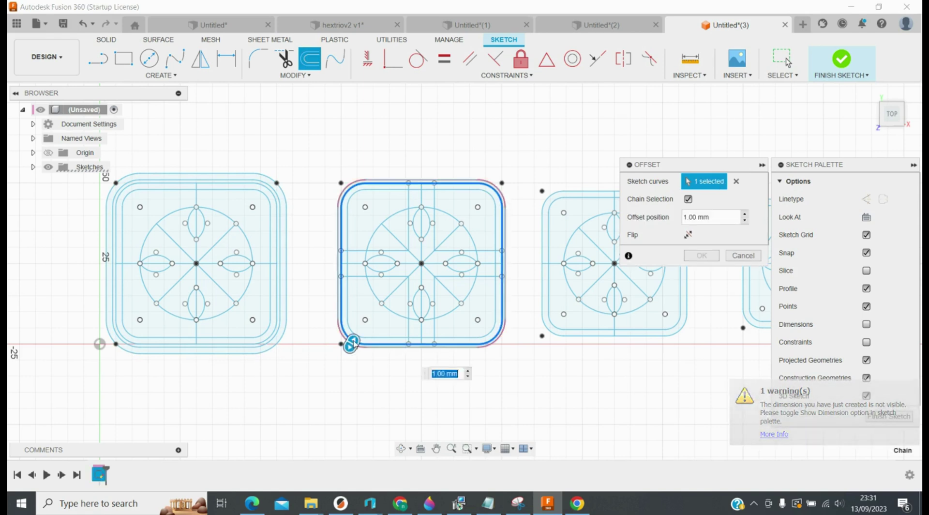
{"action": "type", "text": "3"}
{"action": "key", "text": "Return"}
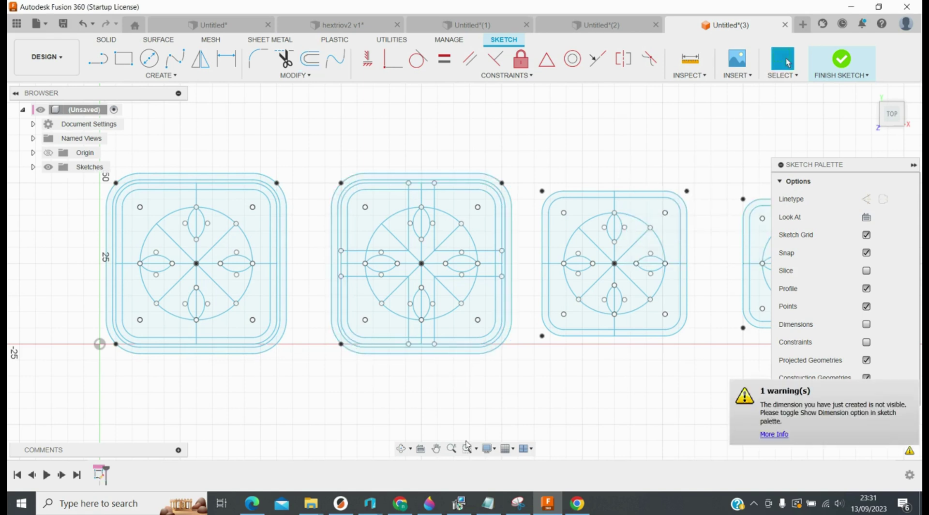
Offset the outer rounded outlines of the two smaller tiles outward by 1 mm each
{"action": "left_click", "coordinate": [435, 448]}
{"action": "left_click_drag", "start_coordinate": [641, 376], "coordinate": [429, 385]}
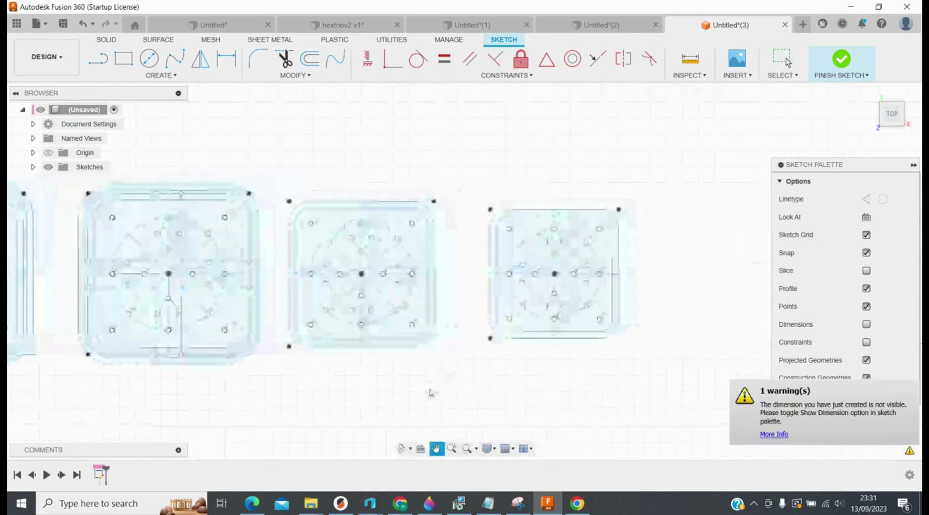
{"action": "key", "text": "o"}
{"action": "left_click", "coordinate": [425, 347]}
{"action": "key", "text": "Escape"}
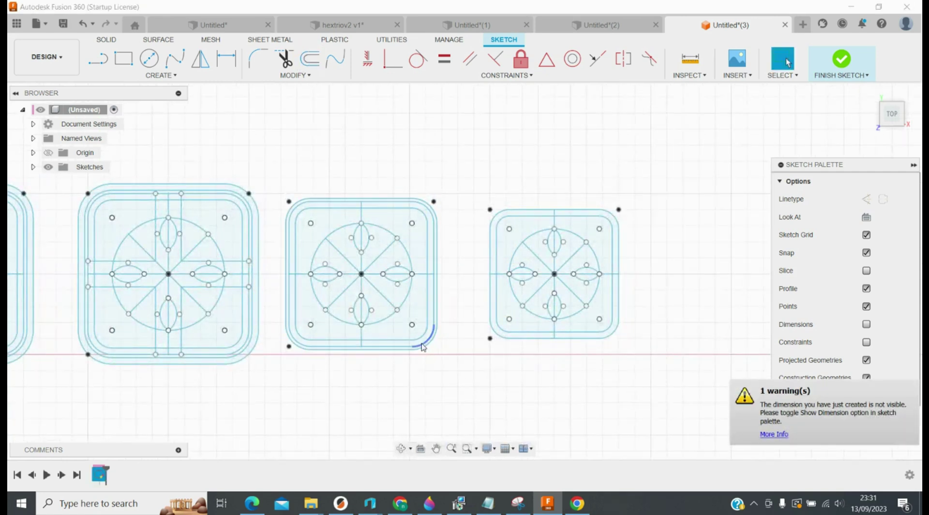
{"action": "key", "text": "o"}
{"action": "left_click", "coordinate": [492, 333]}
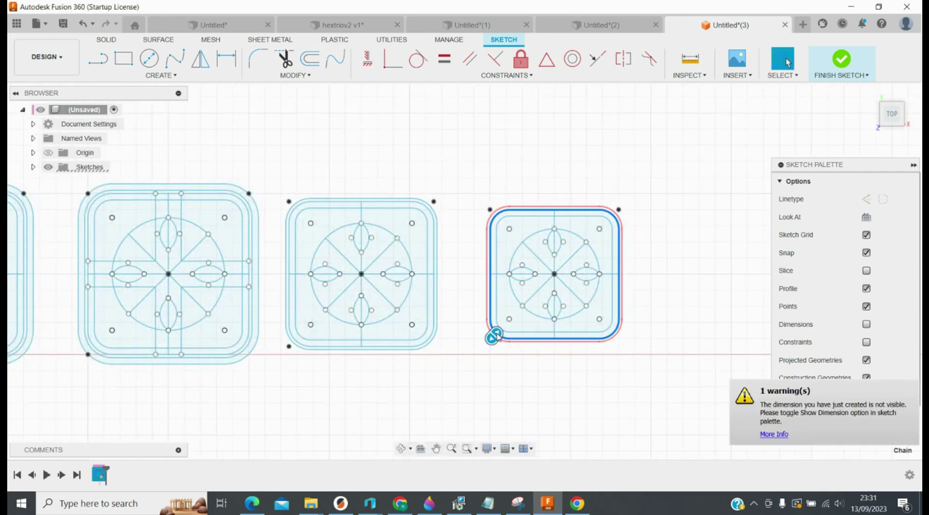
{"action": "key", "text": "Escape"}
Add a 3 mm outward offset of the original outer outline to each of the two smaller tiles
{"action": "key", "text": "o"}
{"action": "left_click", "coordinate": [496, 335]}
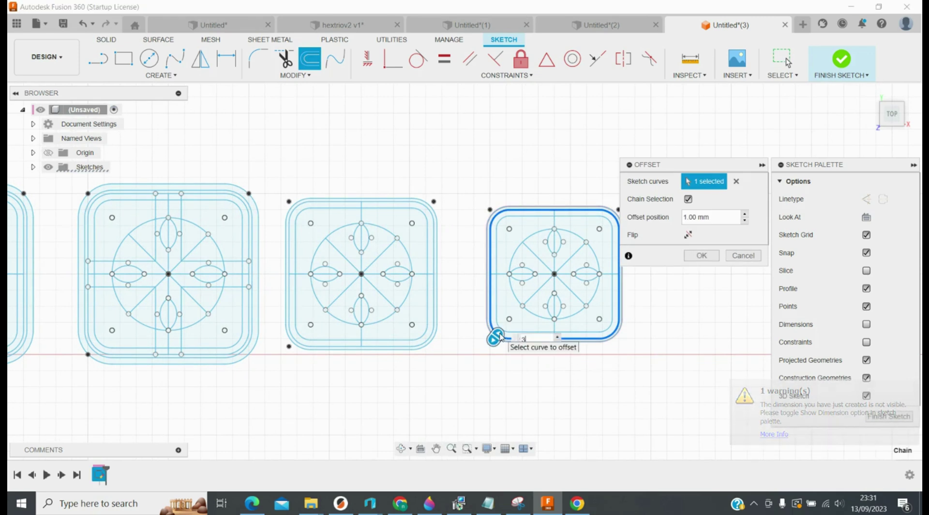
{"action": "type", "text": "3"}
{"action": "key", "text": "Return"}
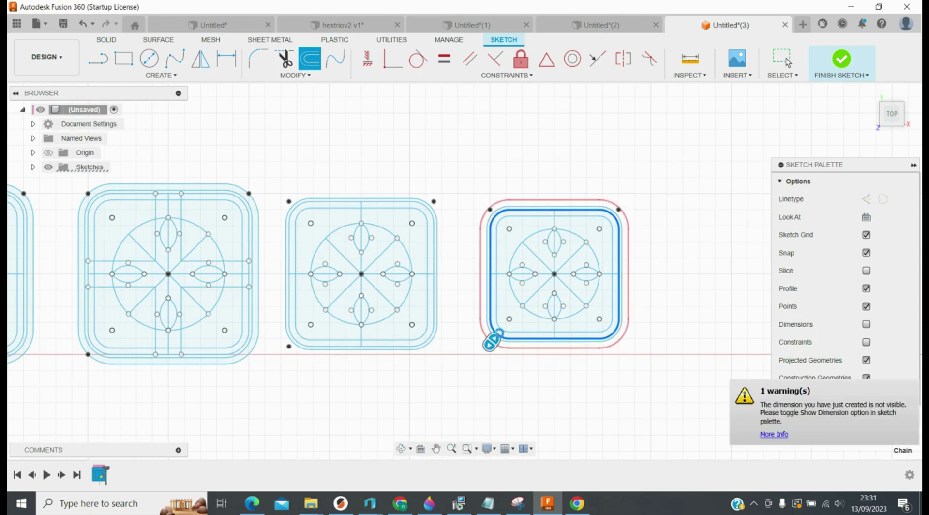
{"action": "key", "text": "o"}
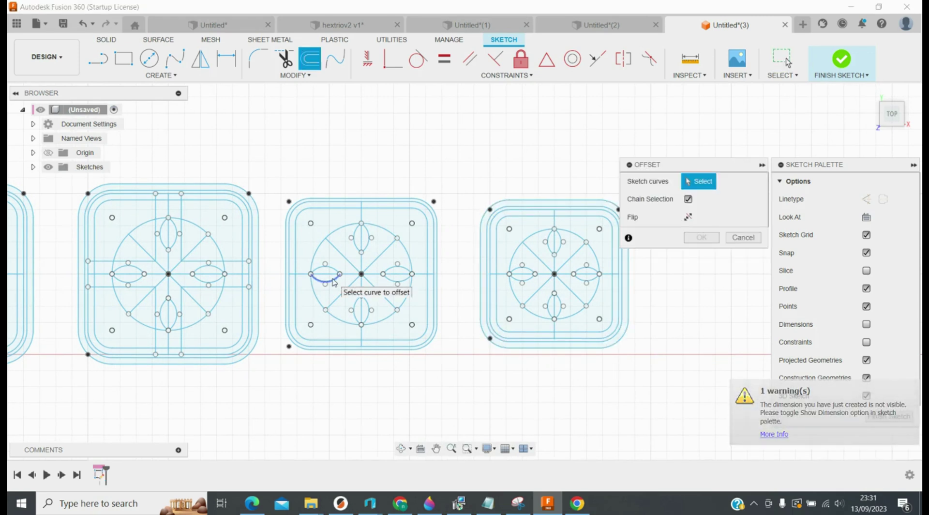
{"action": "left_click", "coordinate": [409, 345]}
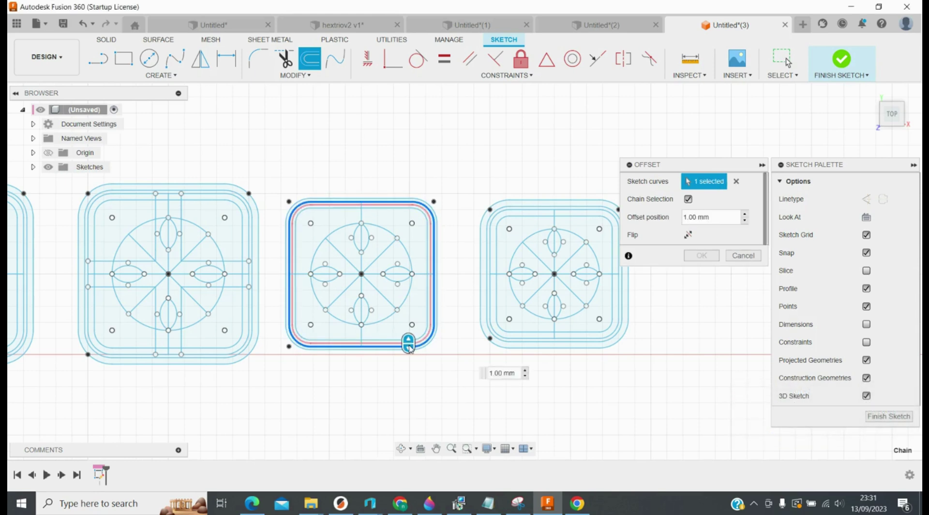
{"action": "type", "text": "-3"}
{"action": "key", "text": "Return"}
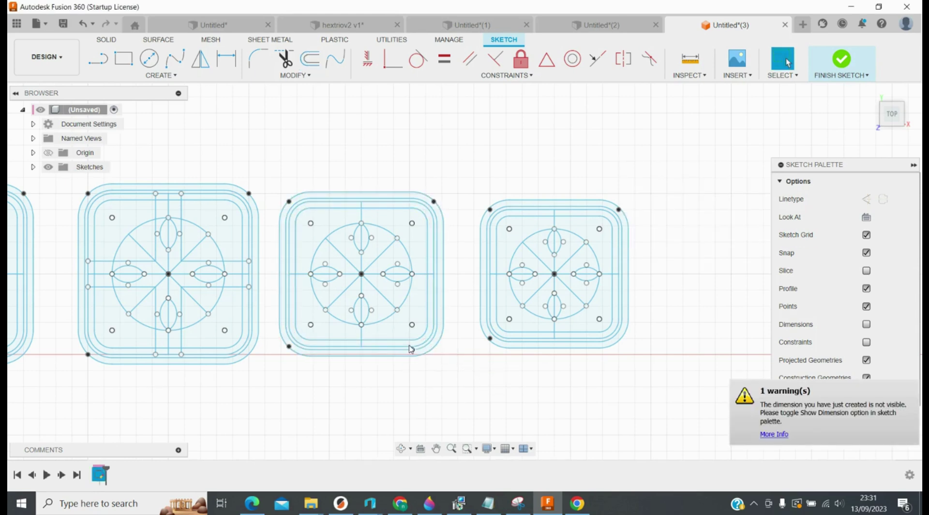
Surface-extrude the horizontal and vertical centre lines of the leftmost tile copy by 10.5 mm as a new body
{"action": "left_click", "coordinate": [436, 448]}
{"action": "left_click_drag", "start_coordinate": [135, 373], "coordinate": [521, 380]}
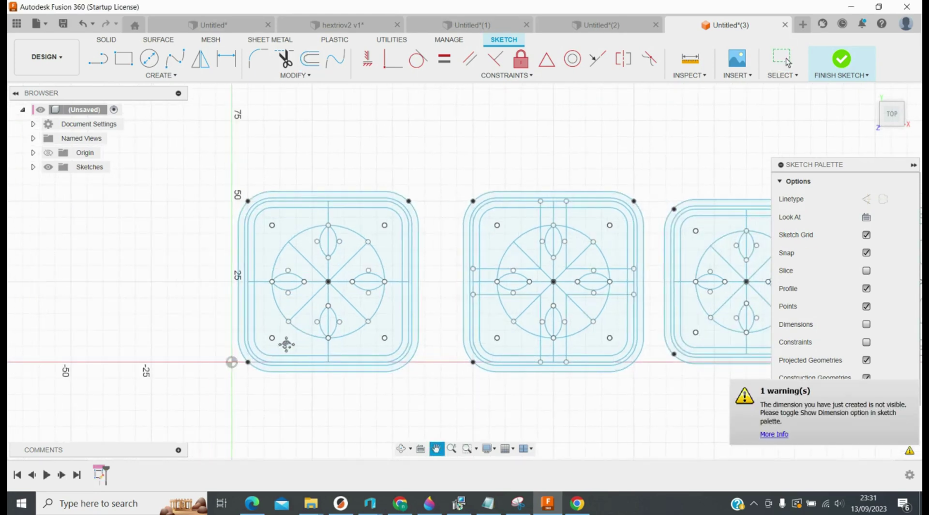
{"action": "scroll", "coordinate": [286, 344], "scroll_direction": "up", "scroll_amount": 3}
{"action": "key", "text": "Escape"}
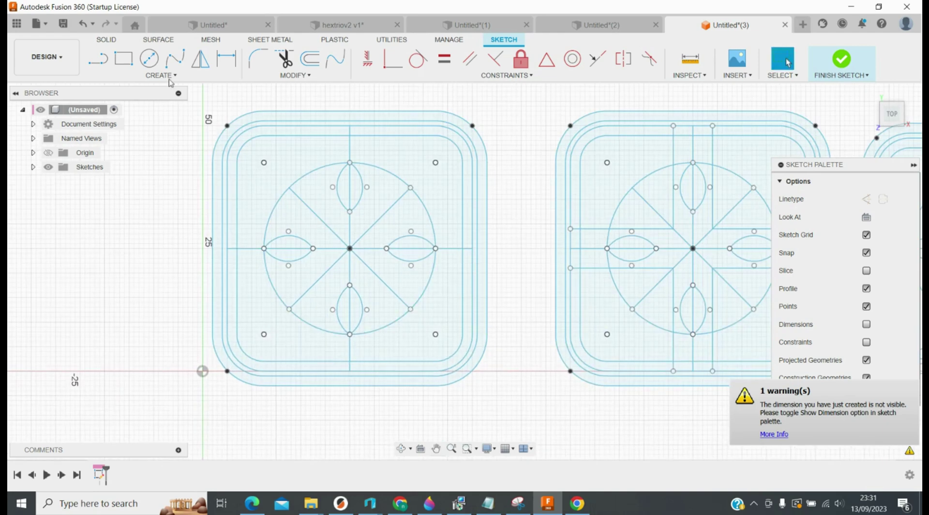
{"action": "left_click", "coordinate": [157, 40]}
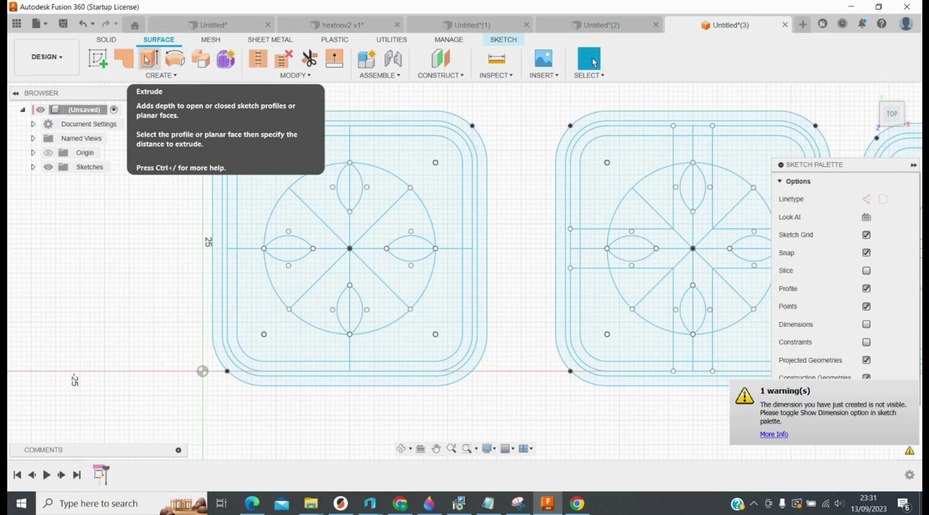
{"action": "left_click", "coordinate": [147, 60]}
{"action": "left_click", "coordinate": [334, 245]}
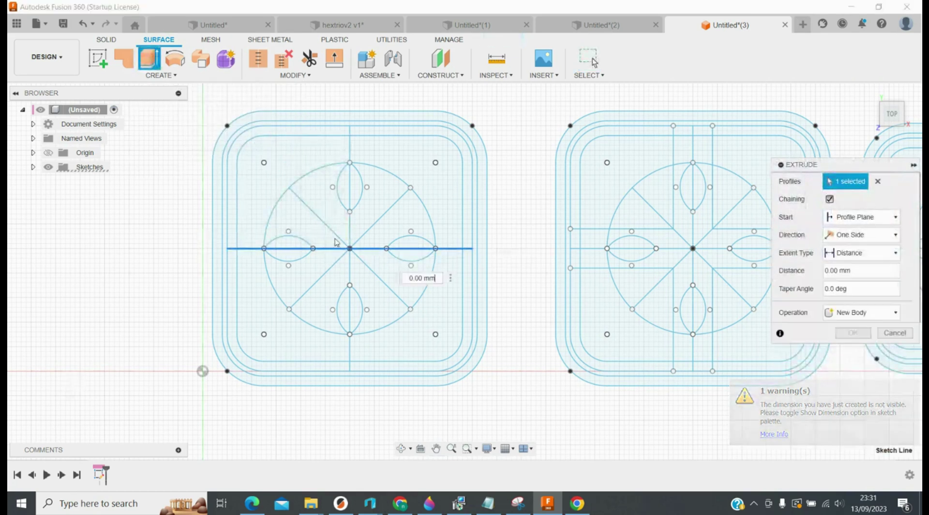
{"action": "left_click", "coordinate": [350, 160]}
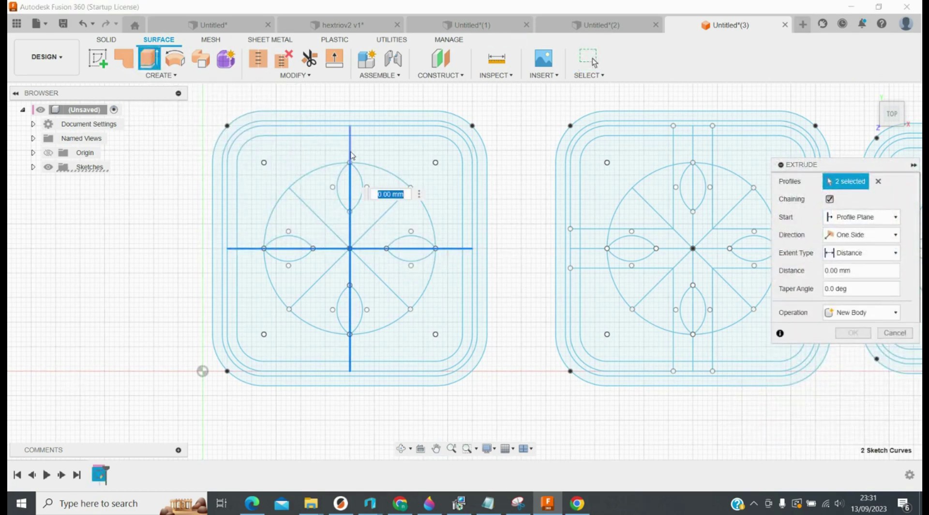
{"action": "type", "text": "10.5"}
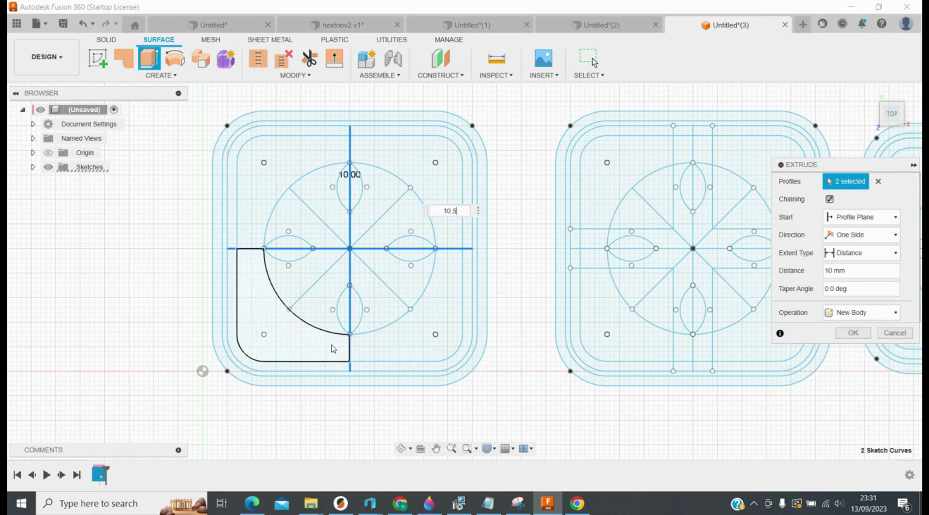
{"action": "key", "text": "Return"}
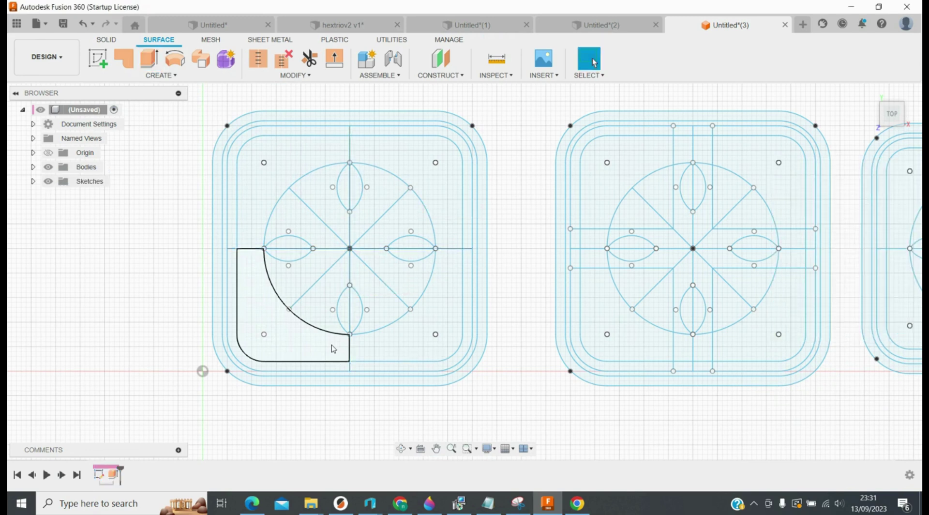
Thicken the vertical and horizontal centre-line surfaces of the leftmost tile symmetrically by 0.3 mm as a new body
{"action": "key", "text": "t"}
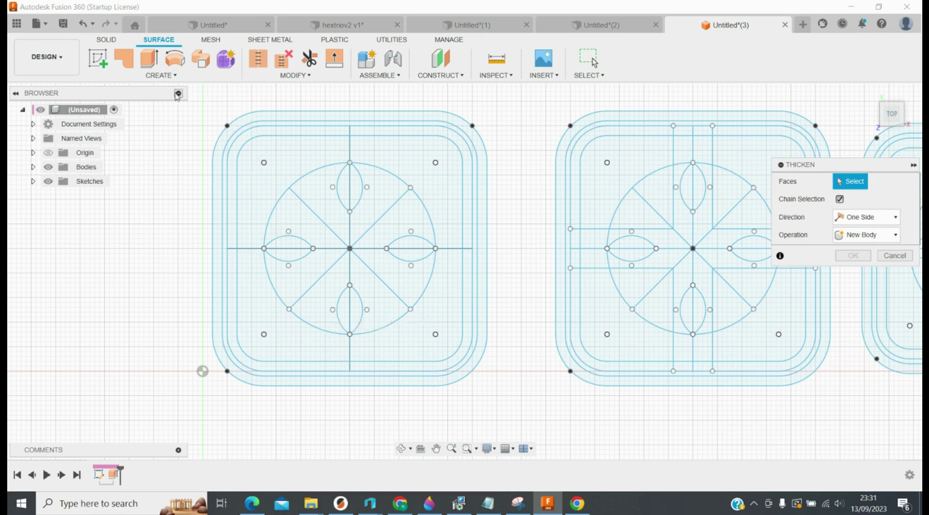
{"action": "left_click", "coordinate": [161, 75]}
{"action": "left_click", "coordinate": [145, 247]}
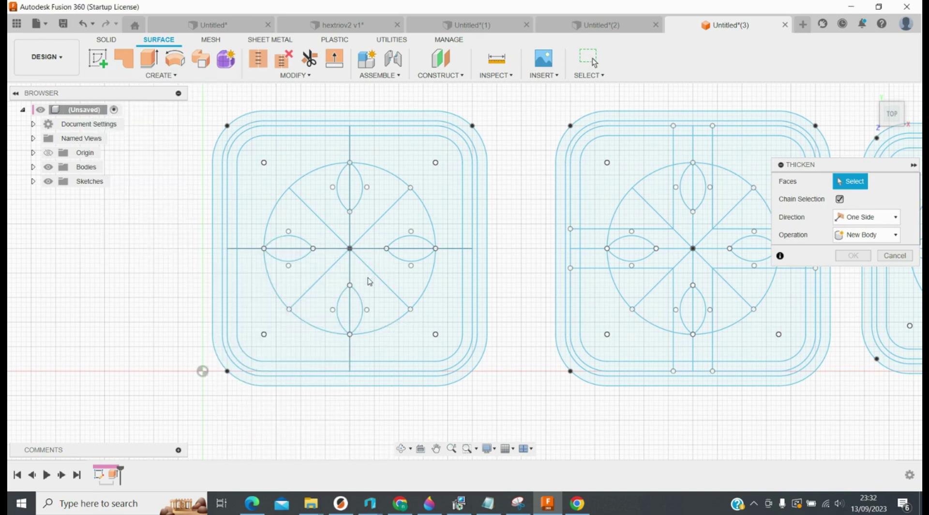
{"action": "left_click", "coordinate": [349, 272]}
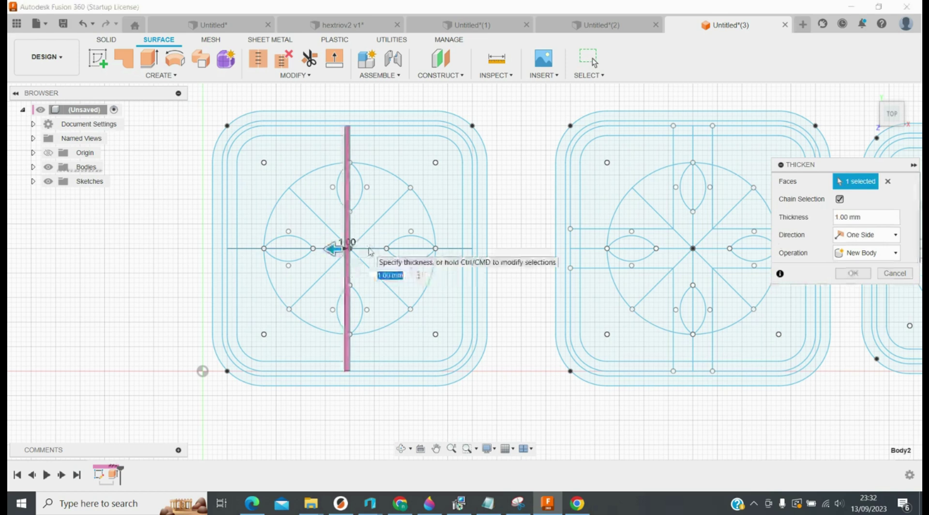
{"action": "type", "text": ".3"}
{"action": "key", "text": "Return"}
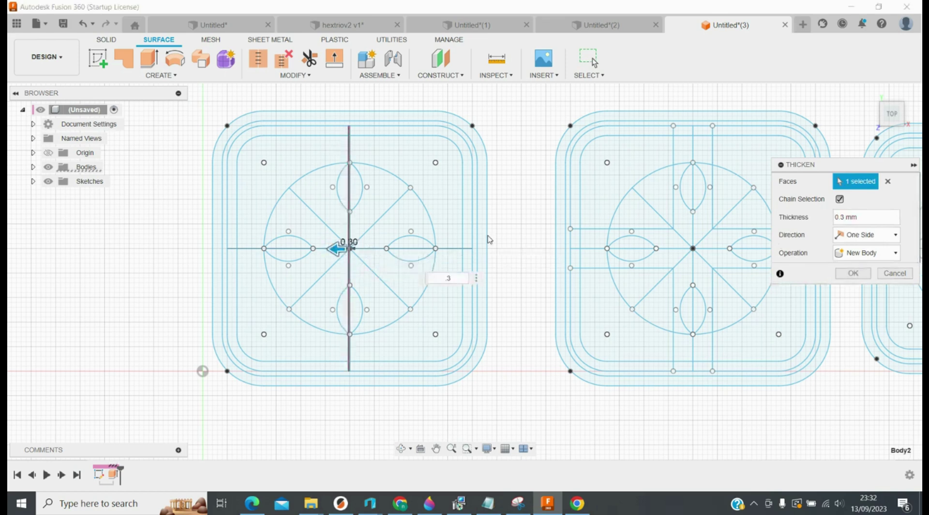
{"action": "left_click", "coordinate": [866, 235]}
{"action": "left_click", "coordinate": [861, 261]}
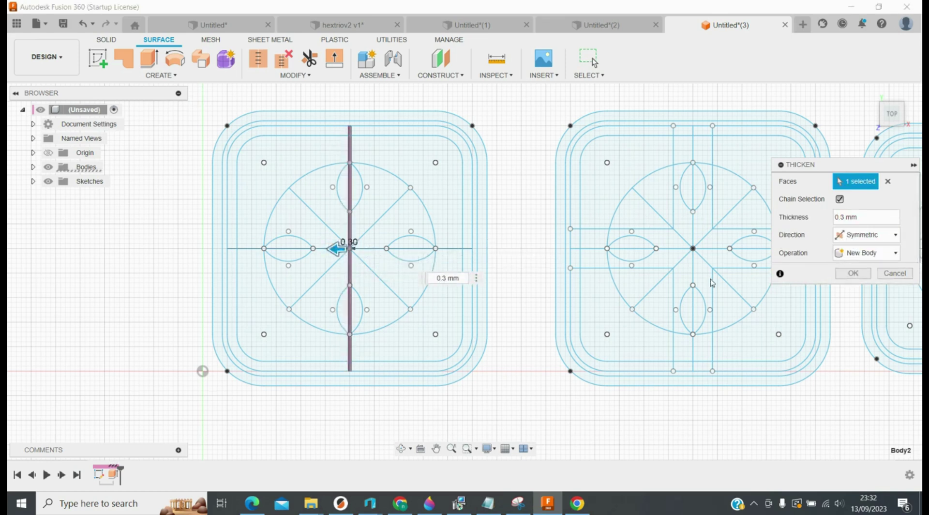
{"action": "left_click", "coordinate": [366, 250]}
{"action": "key", "text": "Return"}
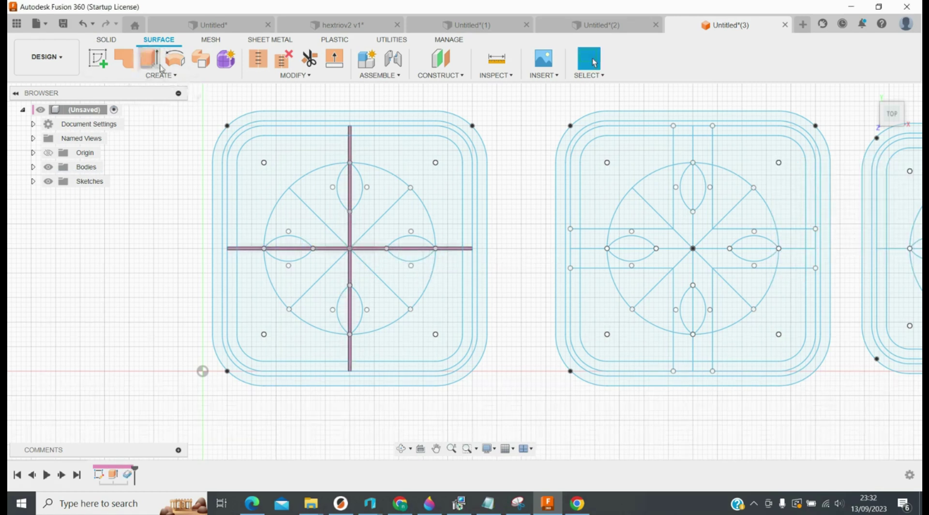
Surface-extrude the leftmost tile's circle and its diagonal lines by 10.5 mm as new bodies
{"action": "left_click", "coordinate": [149, 56]}
{"action": "left_click", "coordinate": [376, 219]}
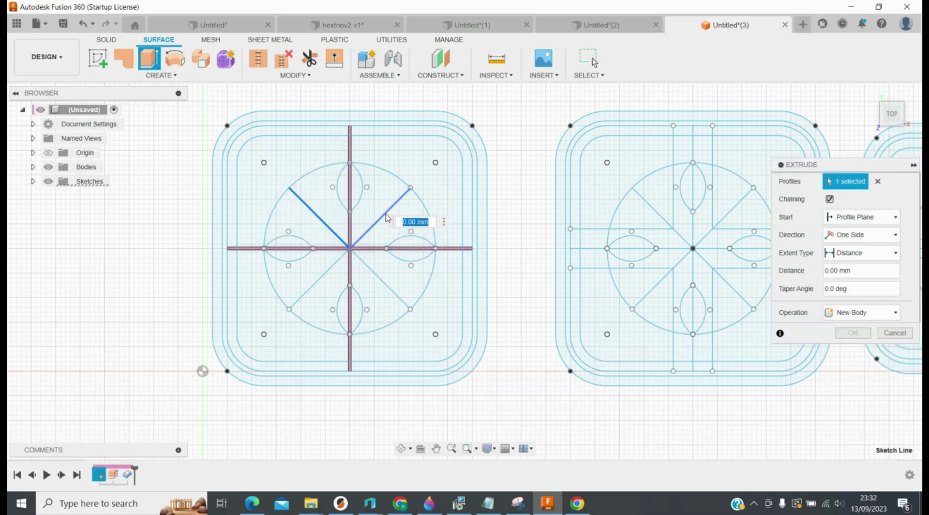
{"action": "left_click", "coordinate": [320, 280]}
{"action": "left_click", "coordinate": [379, 331]}
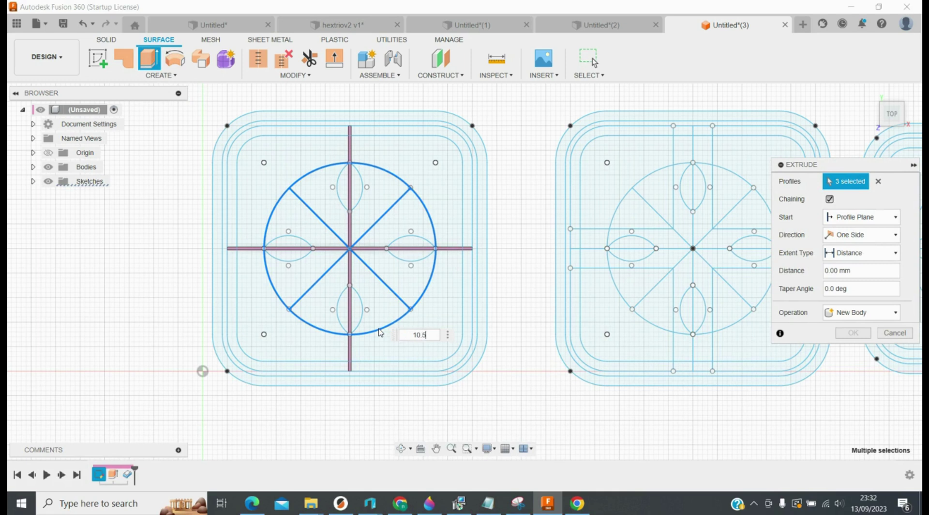
{"action": "key", "text": "Return"}
Thicken the circle and diagonal surfaces symmetrically by 0.3 mm, joining them to the existing cross body
{"action": "key", "text": "t"}
{"action": "left_click", "coordinate": [380, 333]}
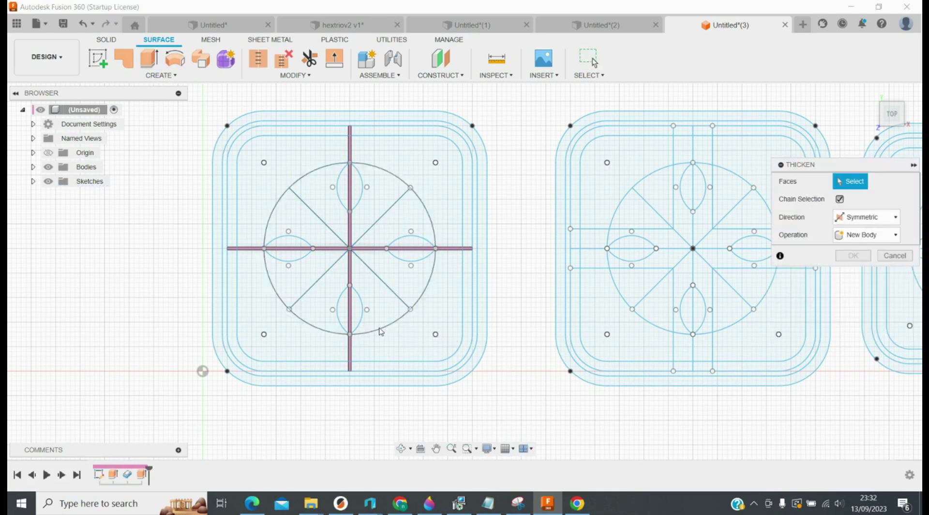
{"action": "left_click", "coordinate": [378, 221]}
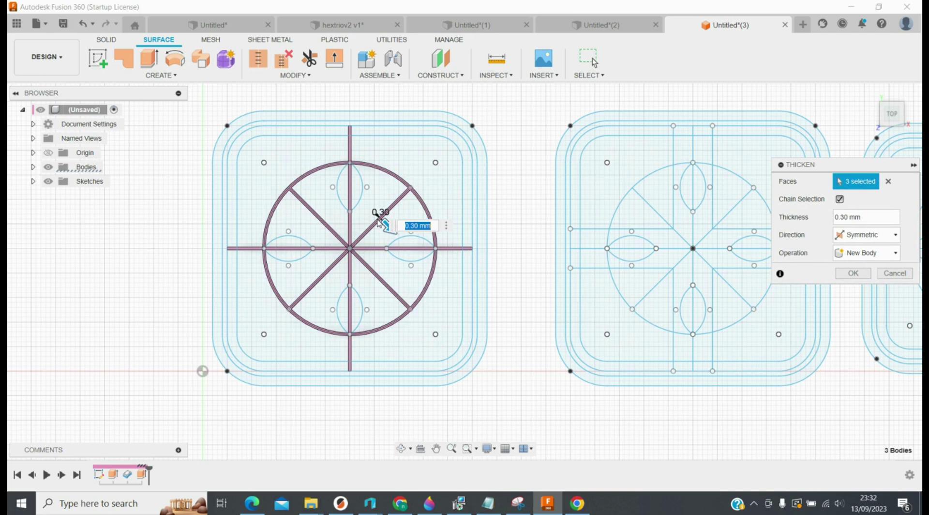
{"action": "left_click", "coordinate": [866, 252]}
{"action": "left_click", "coordinate": [854, 266]}
{"action": "left_click", "coordinate": [853, 276]}
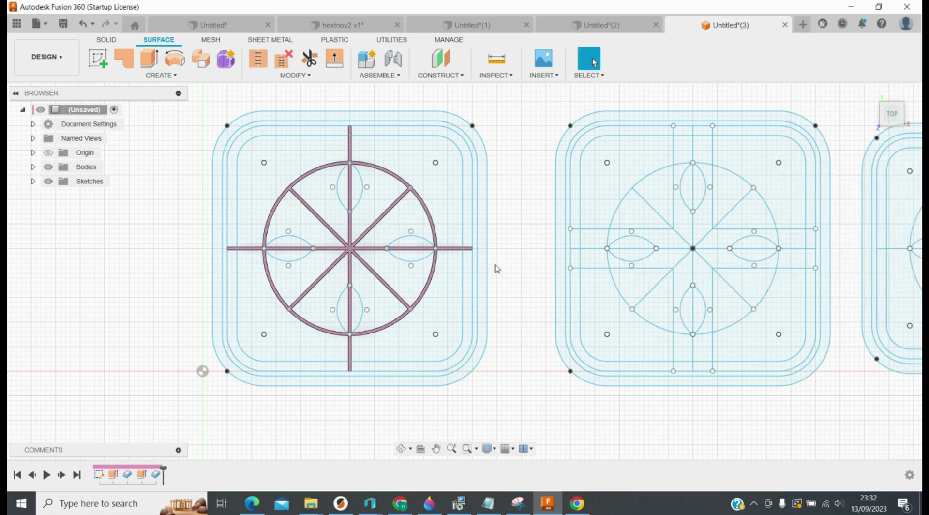
Extrude both halves of all four leaf profiles inside the circle by 10.5 mm as solids joined to the existing body
{"action": "key", "text": "e"}
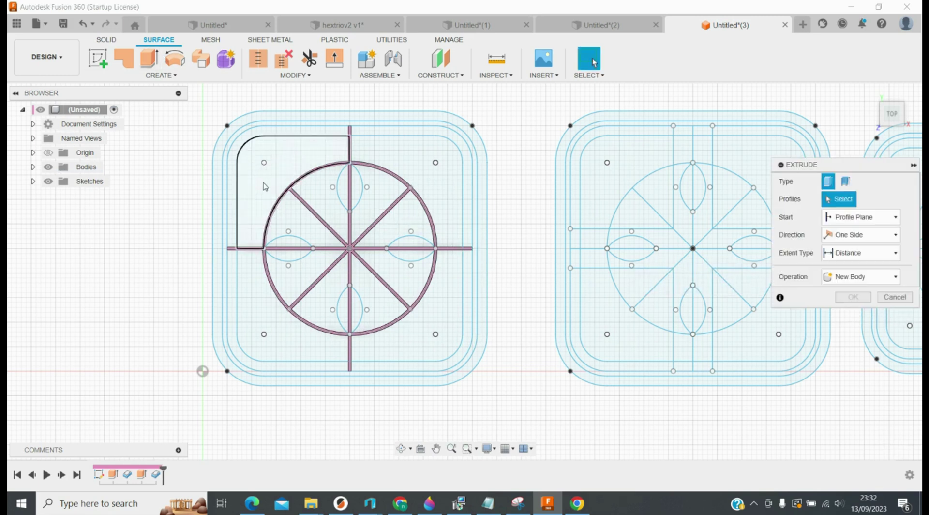
{"action": "left_click", "coordinate": [106, 40]}
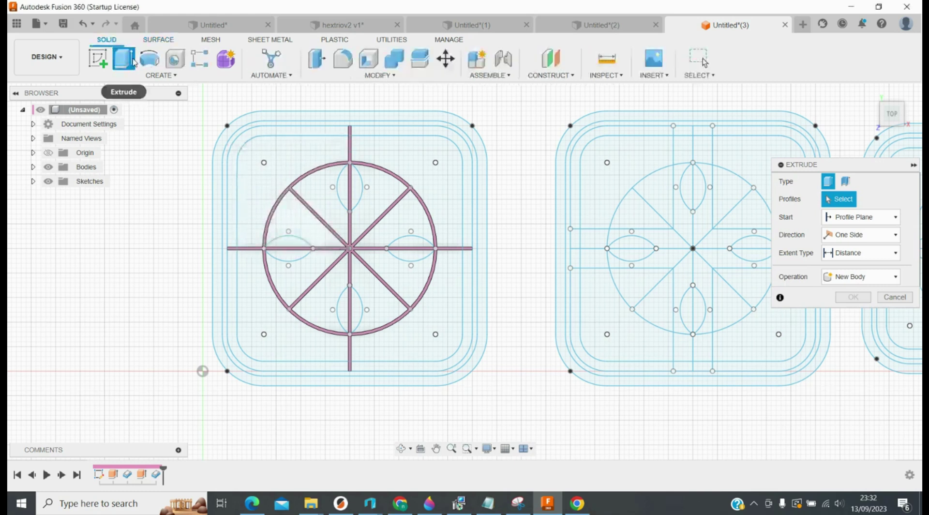
{"action": "left_click", "coordinate": [289, 243]}
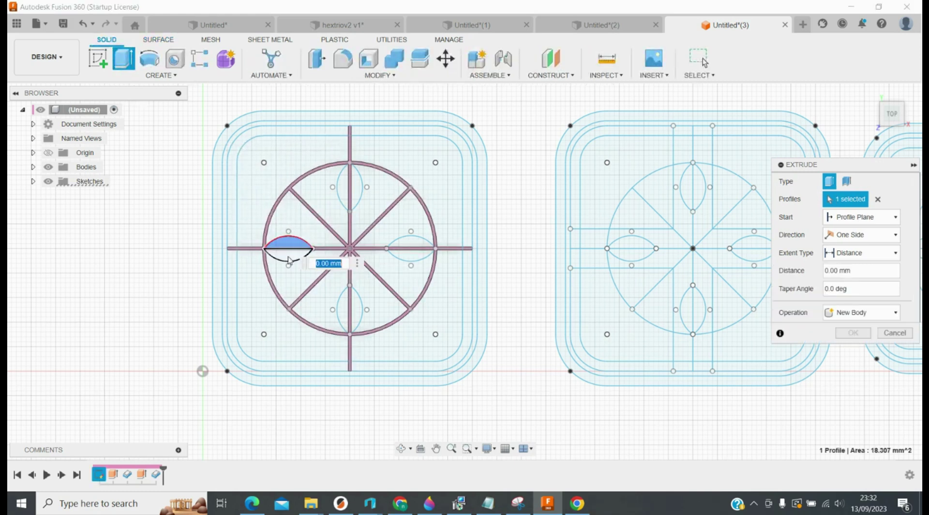
{"action": "left_click", "coordinate": [290, 256]}
{"action": "left_click", "coordinate": [344, 310]}
{"action": "left_click", "coordinate": [356, 310]}
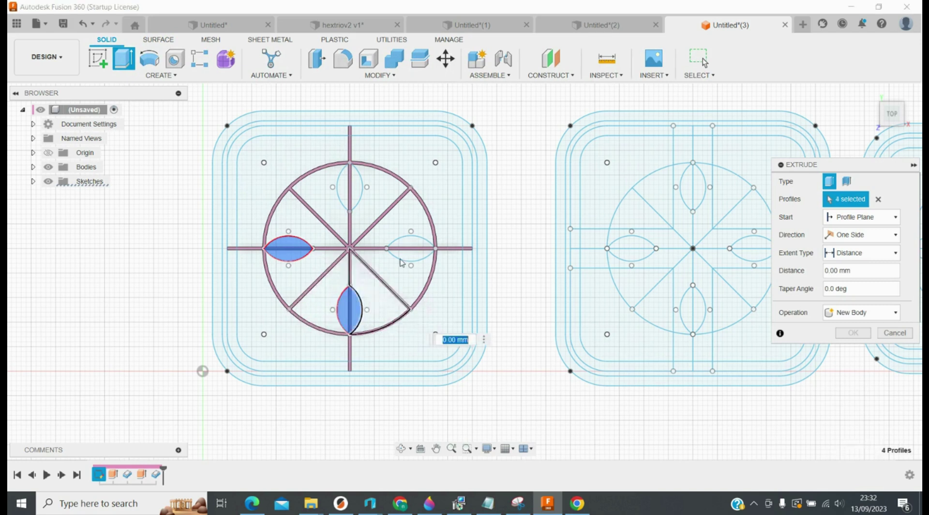
{"action": "left_click", "coordinate": [409, 254]}
{"action": "left_click", "coordinate": [413, 242]}
{"action": "left_click", "coordinate": [356, 190]}
{"action": "left_click", "coordinate": [342, 188]}
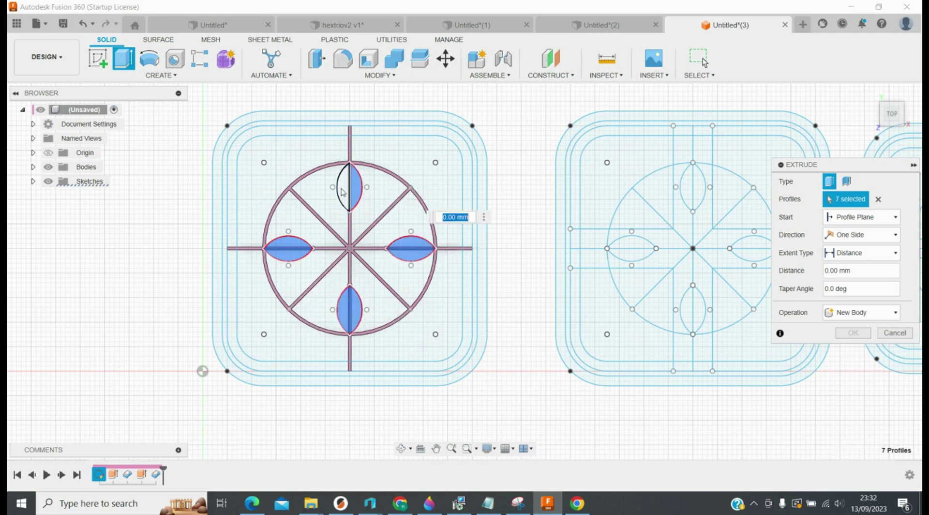
{"action": "type", "text": ".5"}
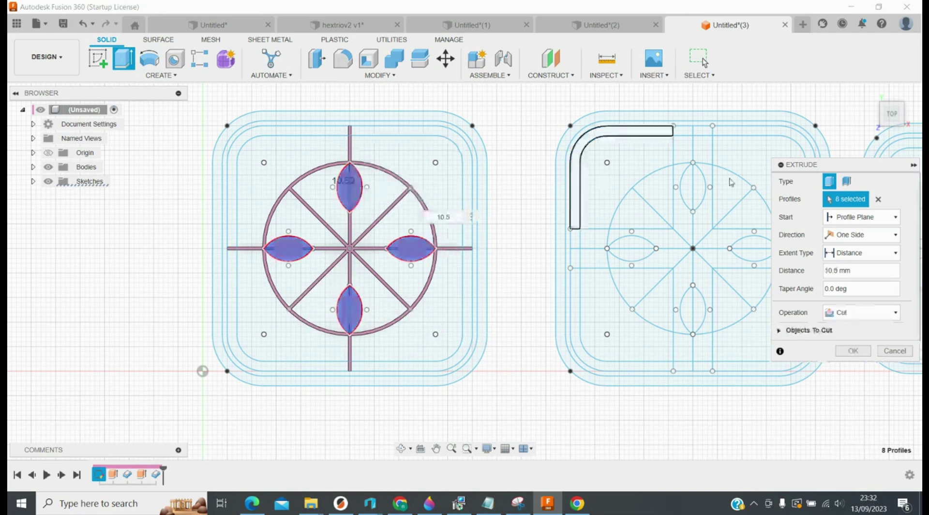
{"action": "left_click", "coordinate": [860, 312]}
{"action": "left_click", "coordinate": [853, 329]}
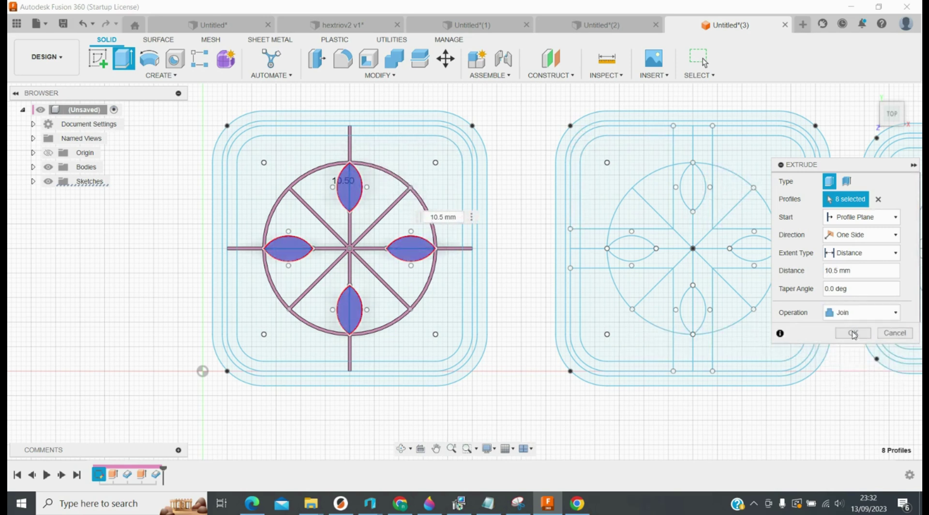
{"action": "key", "text": "Return"}
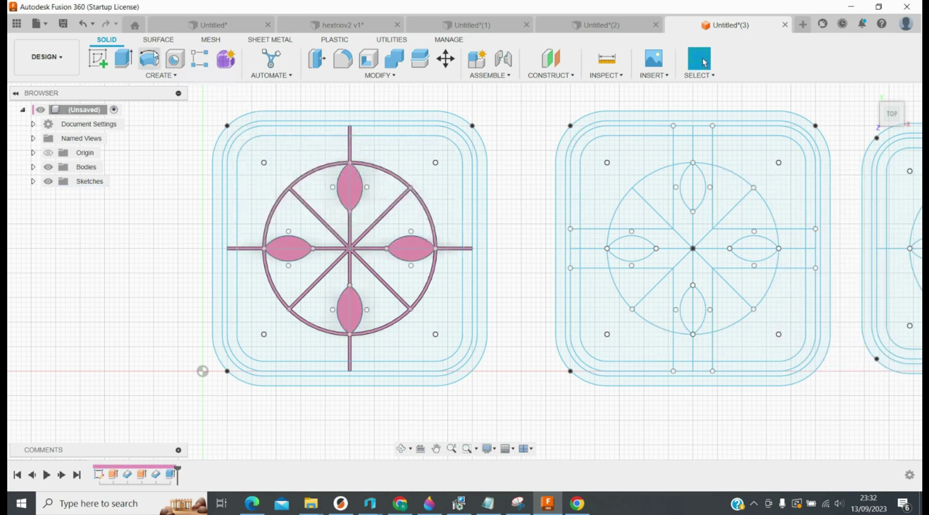
Surface-extrude the leftmost tile's innermost rounded outline as a new body
{"action": "left_click", "coordinate": [123, 58]}
{"action": "left_click", "coordinate": [158, 40]}
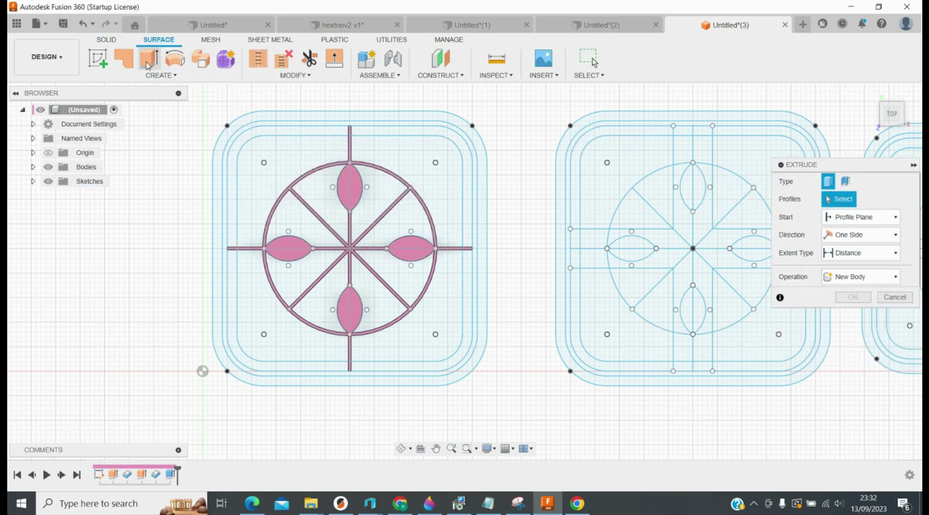
{"action": "left_click", "coordinate": [149, 59]}
{"action": "left_click", "coordinate": [436, 351]}
{"action": "left_click", "coordinate": [438, 355]}
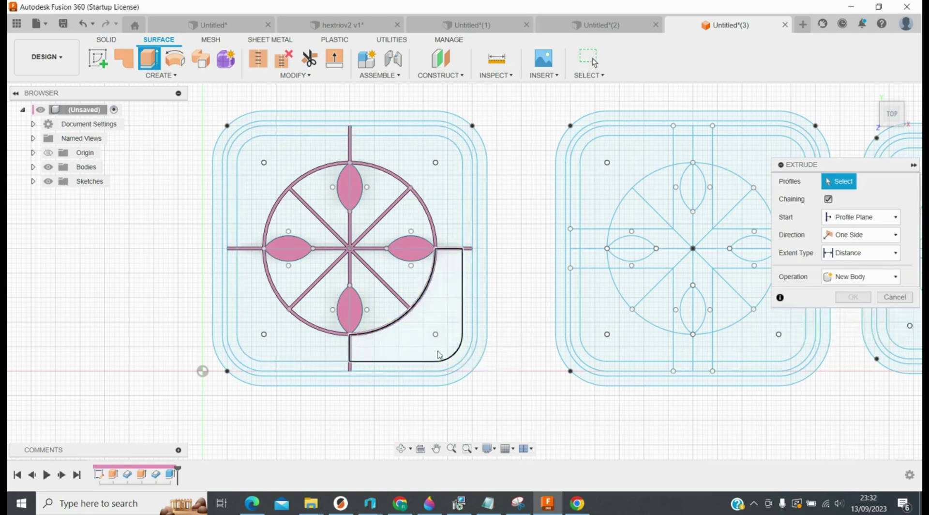
{"action": "left_click", "coordinate": [440, 361]}
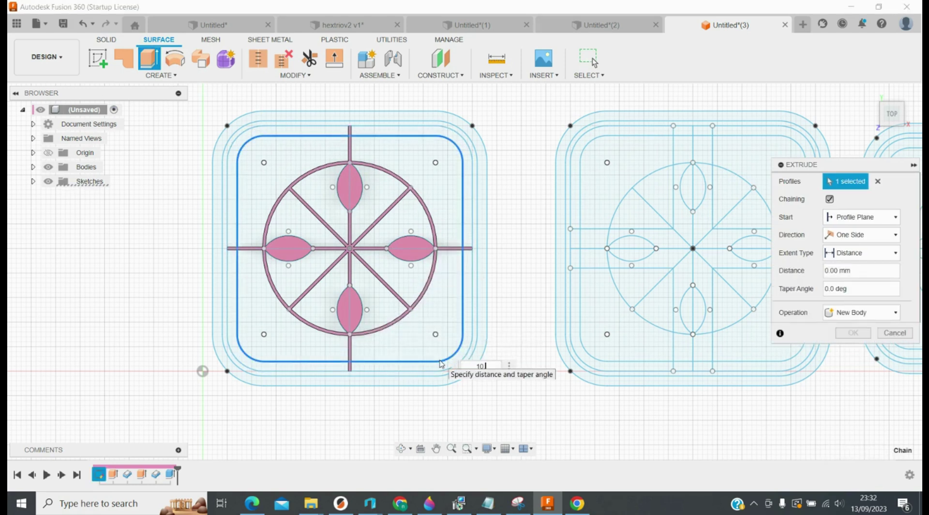
{"action": "key", "text": "Return"}
Thicken the inner rounded outline surface to one side by -0.6 mm and join it to the pattern body
{"action": "key", "text": "t"}
{"action": "left_click", "coordinate": [430, 360]}
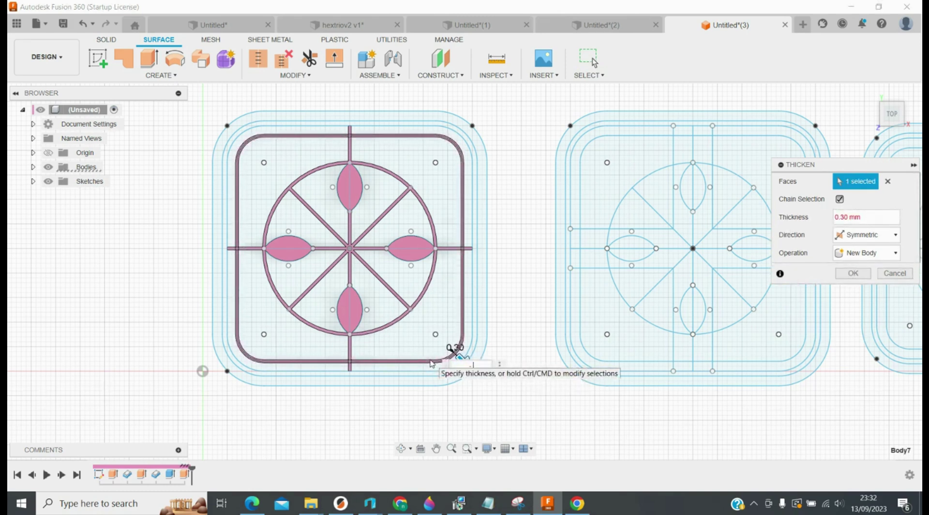
{"action": "left_click", "coordinate": [848, 235]}
{"action": "left_click", "coordinate": [854, 245]}
{"action": "left_click", "coordinate": [861, 253]}
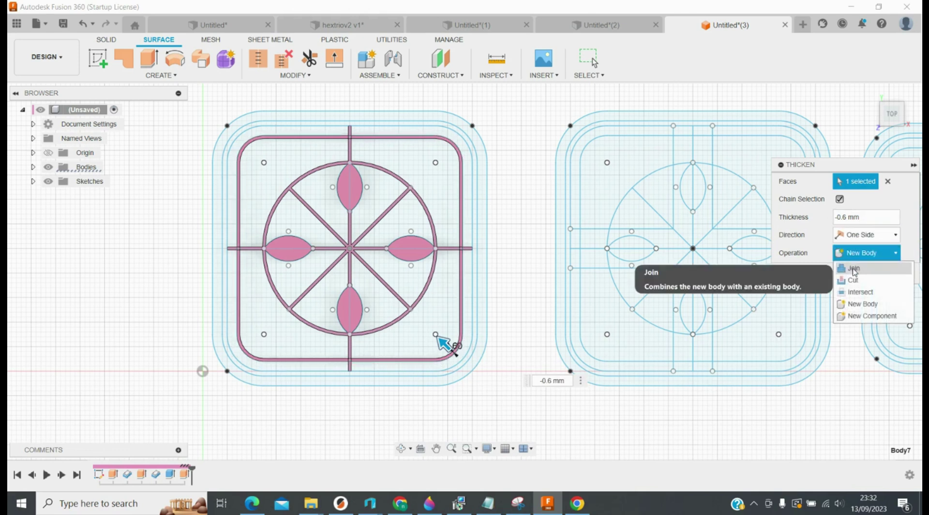
{"action": "left_click", "coordinate": [854, 269]}
{"action": "left_click", "coordinate": [856, 272]}
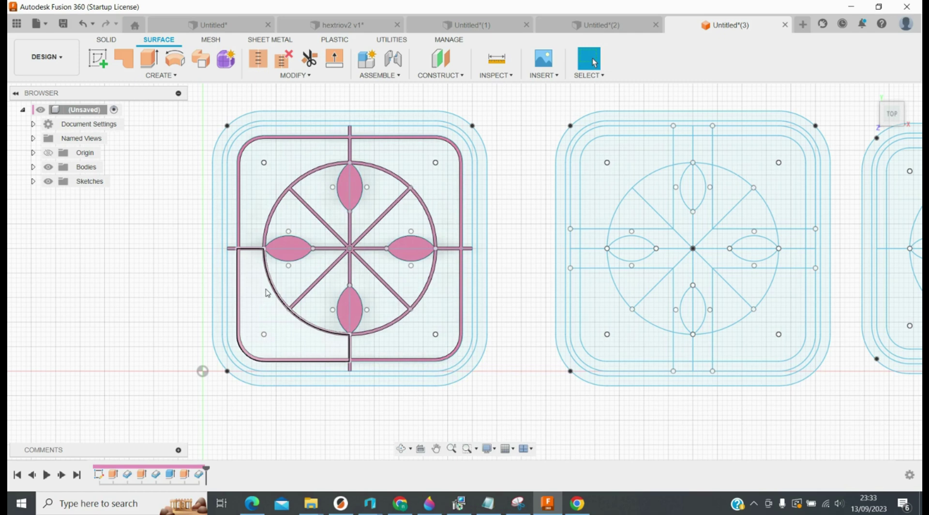
Hide the solid pattern body and surface-extrude the leftmost tile's horizontal and vertical centre lines by 2 mm as new bodies
{"action": "left_click", "coordinate": [148, 61]}
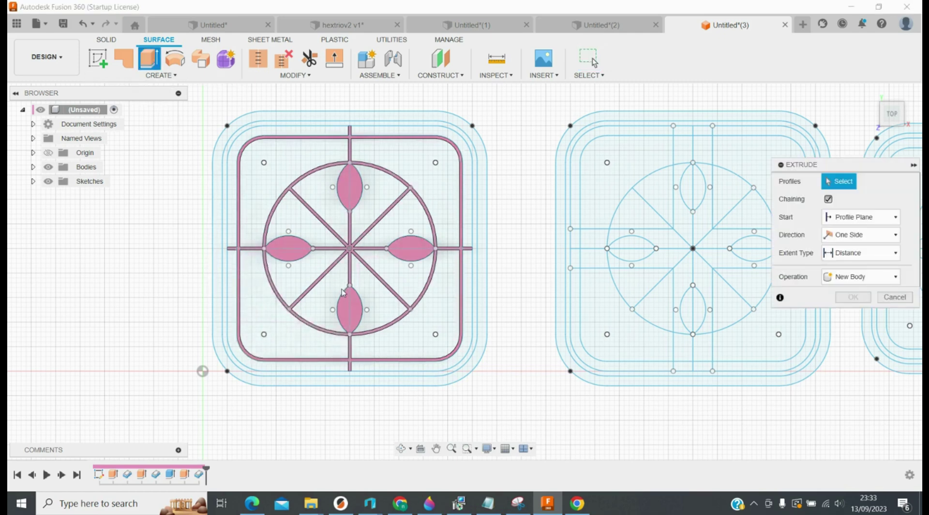
{"action": "left_click", "coordinate": [33, 167]}
{"action": "left_click", "coordinate": [59, 210]}
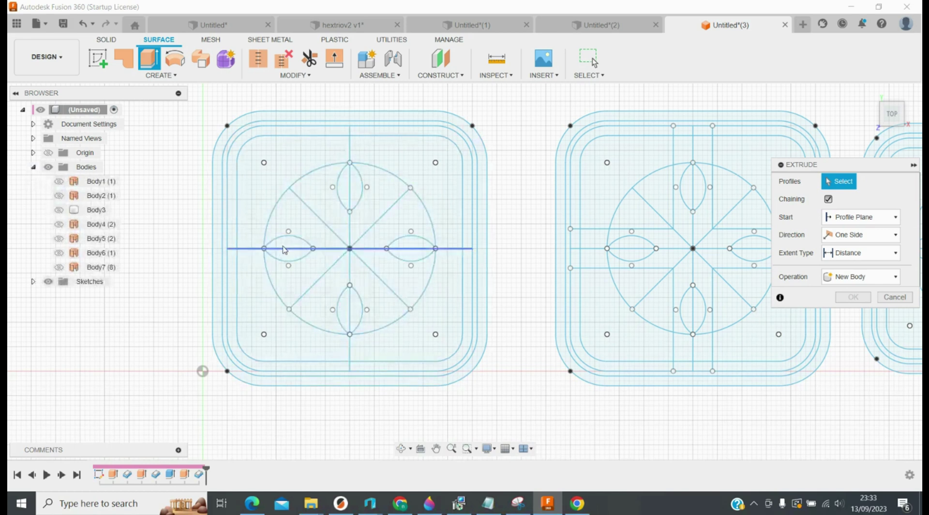
{"action": "left_click", "coordinate": [333, 248]}
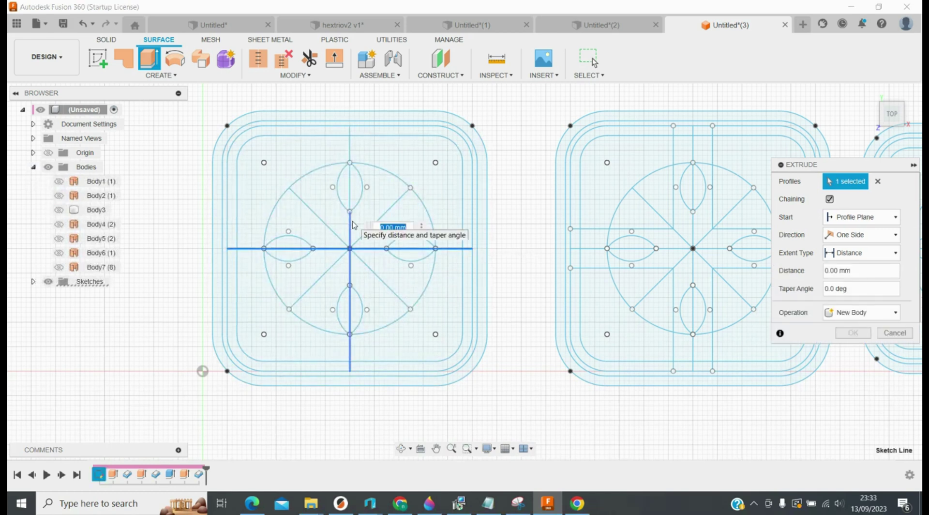
{"action": "left_click", "coordinate": [350, 207]}
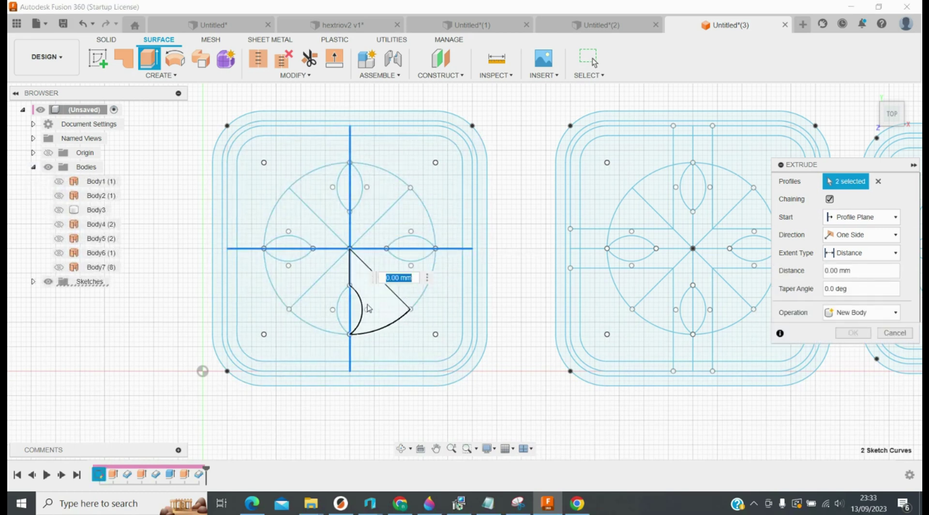
{"action": "type", "text": "2"}
{"action": "key", "text": "Return"}
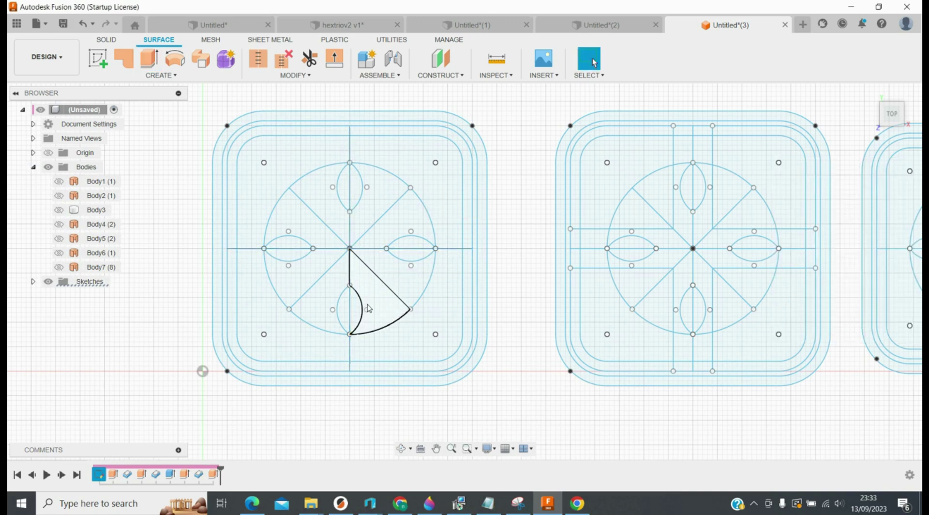
Surface-extrude the leftmost tile's circle by 2 mm as a new body
{"action": "left_click", "coordinate": [149, 58]}
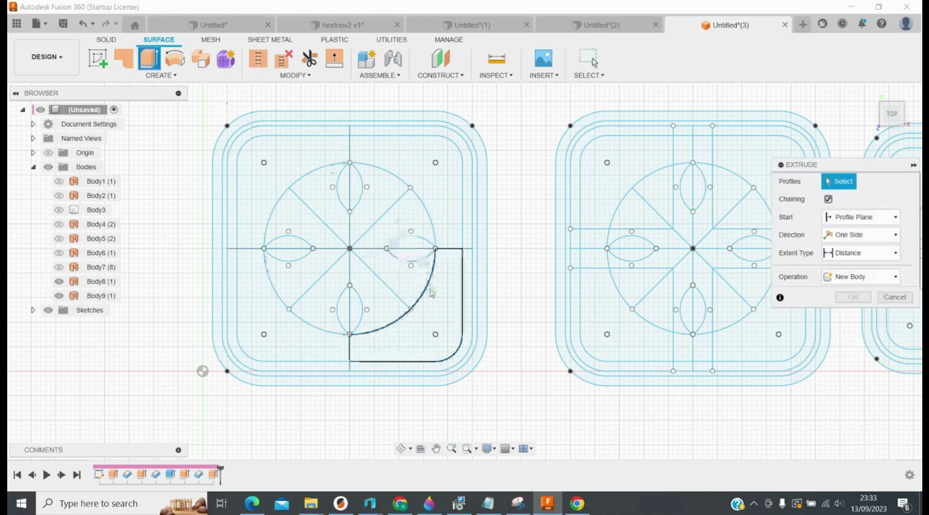
{"action": "left_click", "coordinate": [423, 290]}
{"action": "type", "text": "2"}
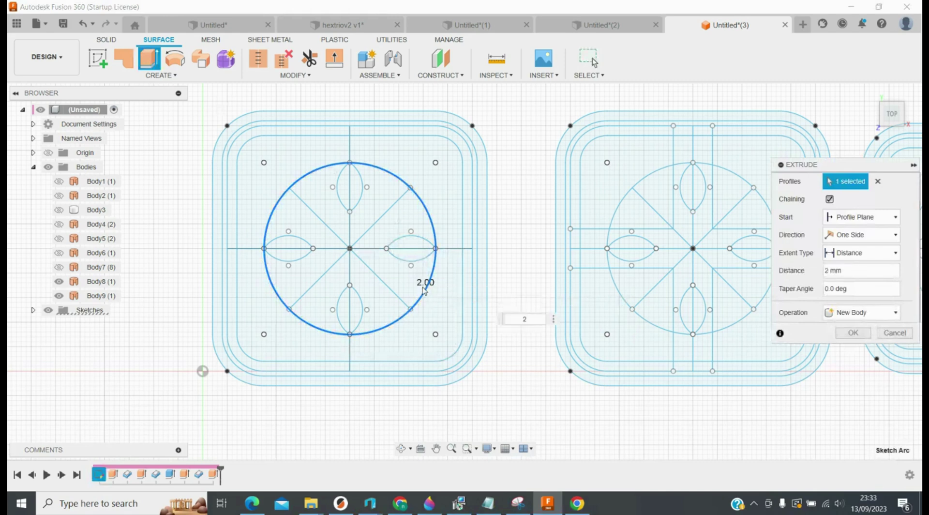
{"action": "key", "text": "Return"}
Show the solid pattern body, thicken both centre line surfaces symmetrically by 4 mm and join them to it
{"action": "left_click", "coordinate": [58, 210]}
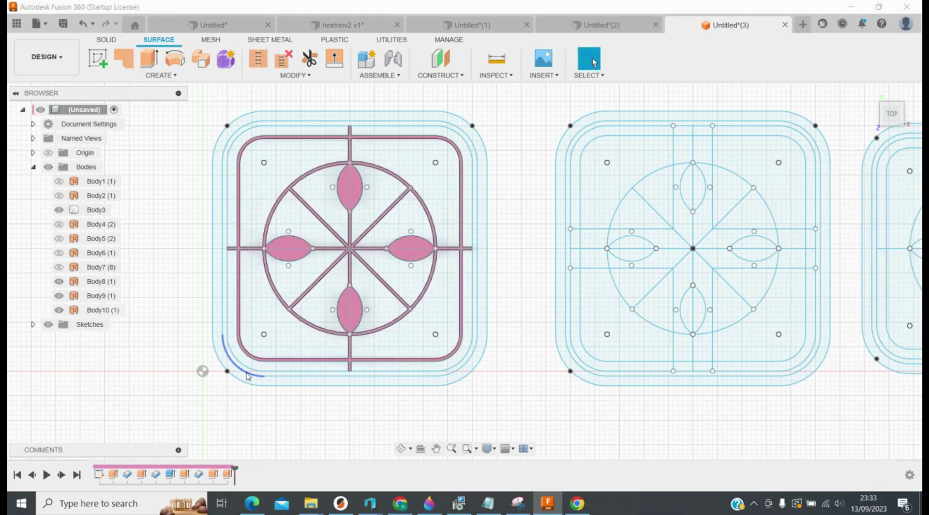
{"action": "key", "text": "t"}
{"action": "left_click", "coordinate": [249, 251]}
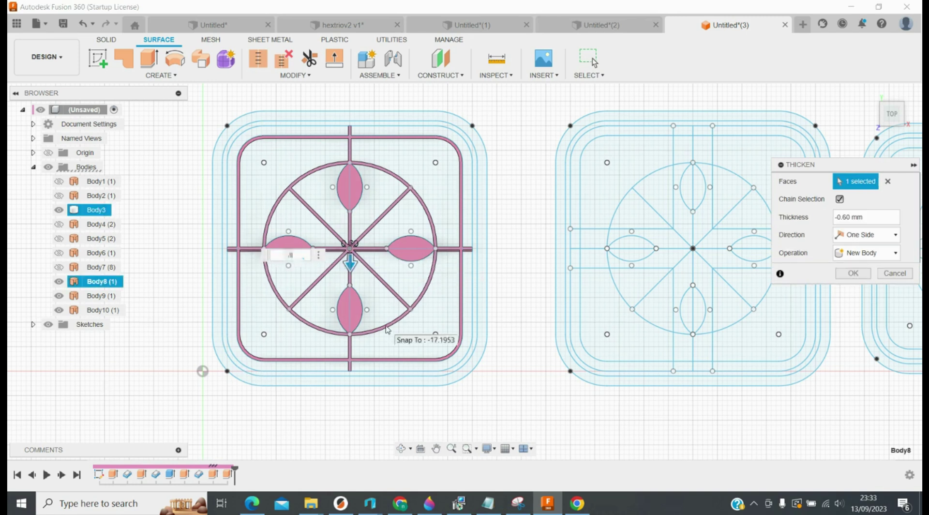
{"action": "type", "text": "4"}
{"action": "left_click", "coordinate": [866, 235]}
{"action": "left_click", "coordinate": [853, 262]}
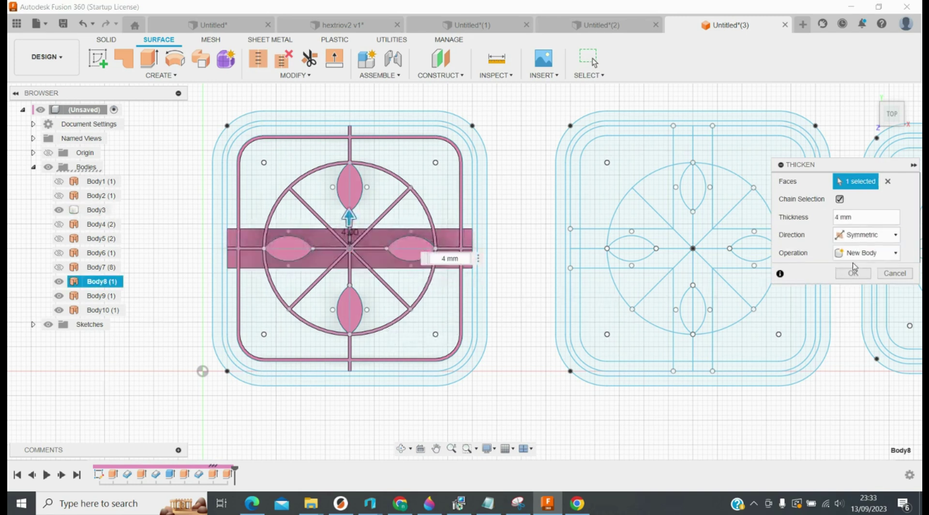
{"action": "left_click", "coordinate": [350, 357]}
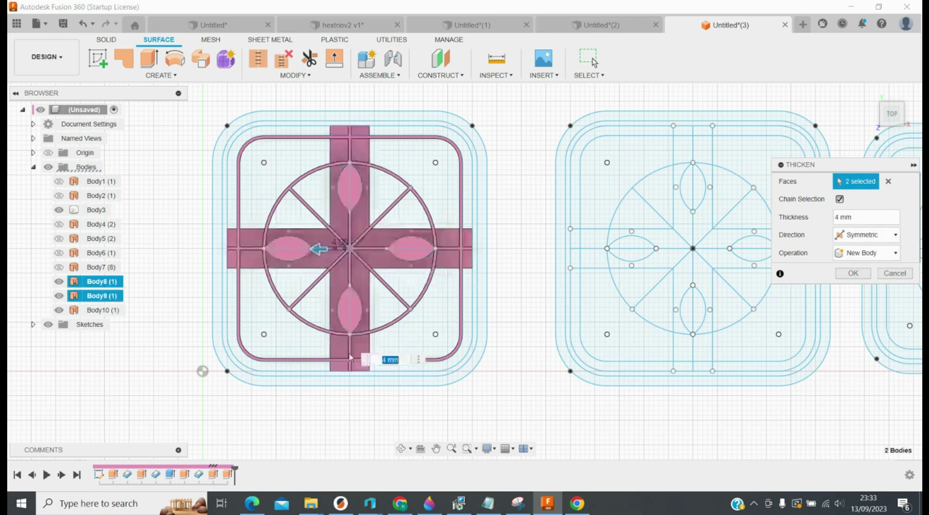
{"action": "left_click", "coordinate": [866, 253]}
{"action": "left_click", "coordinate": [855, 270]}
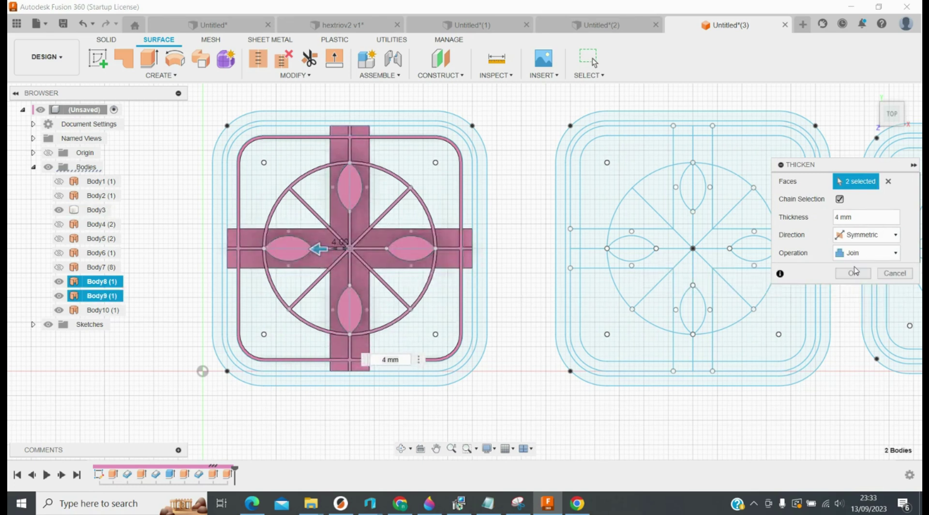
{"action": "left_click", "coordinate": [852, 273]}
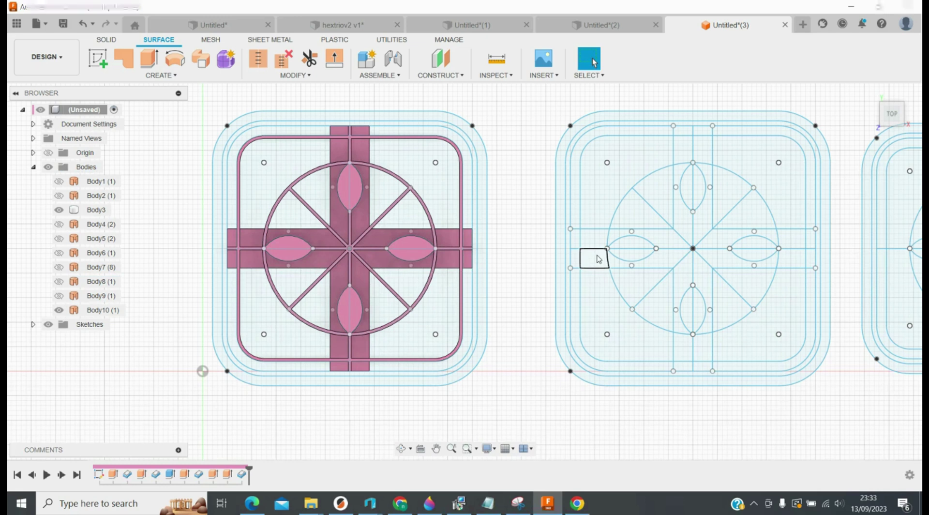
Thicken the leftmost tile's circle surface to one side by -4 mm and join it to the pattern body
{"action": "key", "text": "Return"}
{"action": "left_click", "coordinate": [423, 296]}
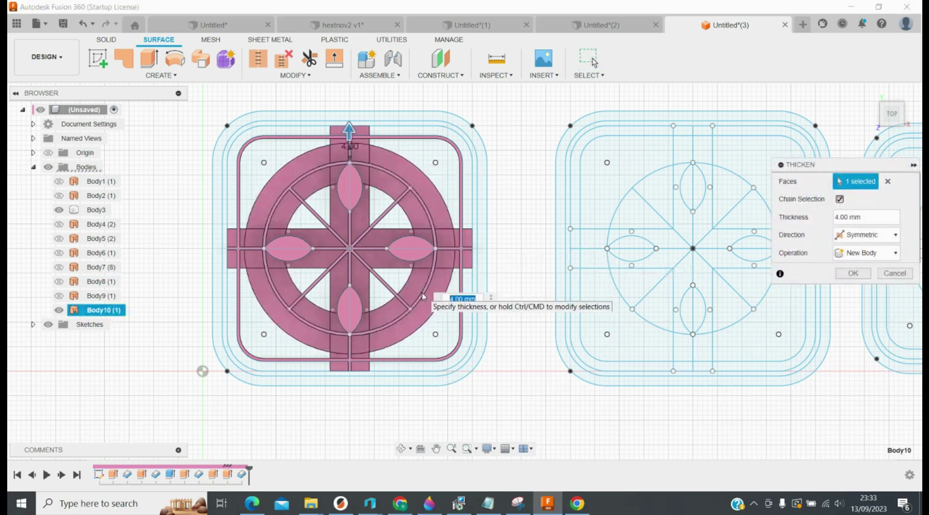
{"action": "left_click", "coordinate": [864, 234]}
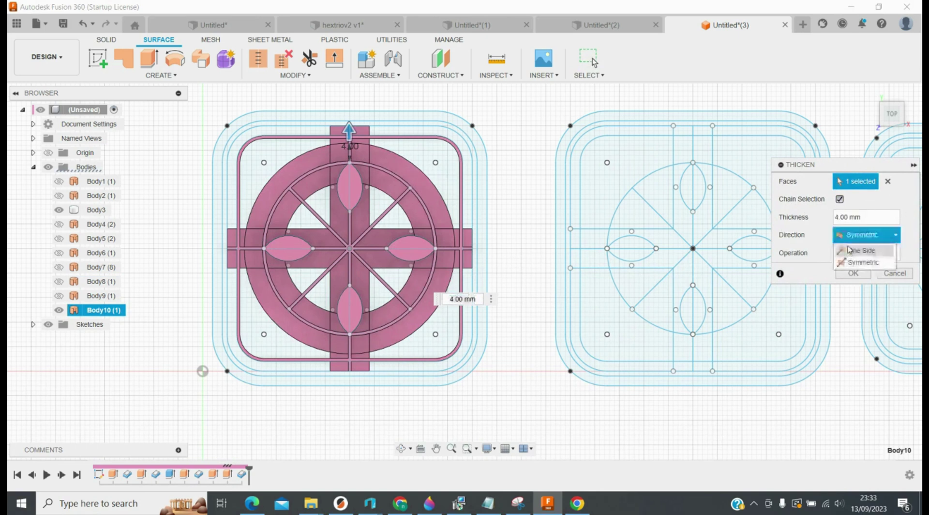
{"action": "left_click", "coordinate": [850, 250]}
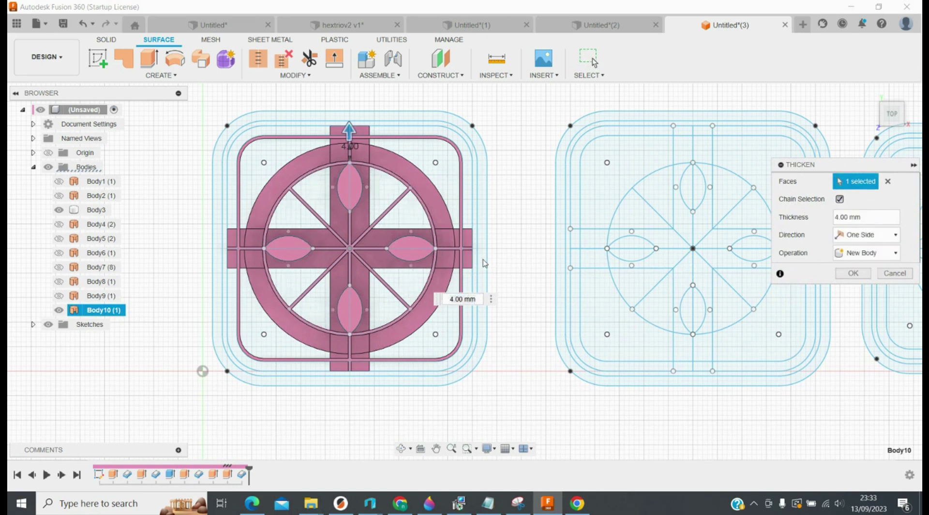
{"action": "left_click", "coordinate": [450, 299]}
{"action": "type", "text": "-1"}
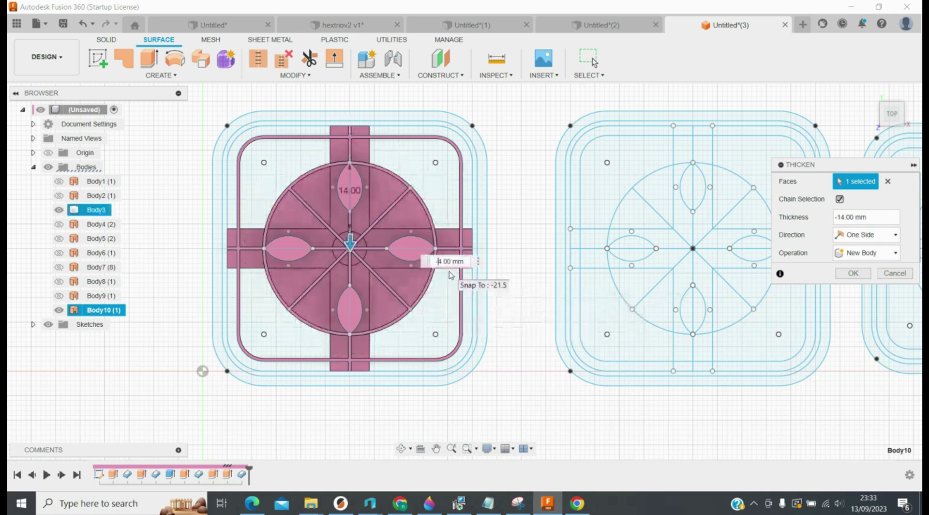
{"action": "key", "text": "BackSpace"}
{"action": "left_click", "coordinate": [866, 252]}
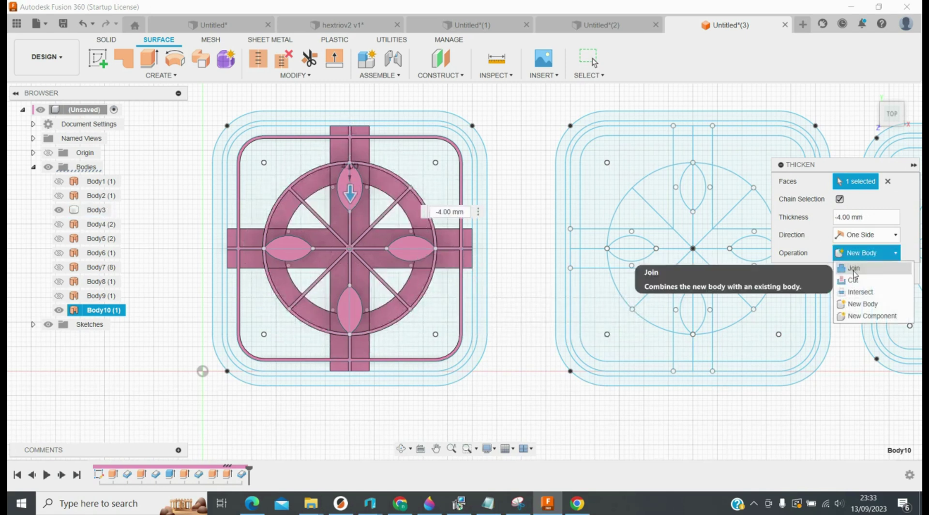
{"action": "left_click", "coordinate": [854, 269]}
{"action": "left_click", "coordinate": [852, 273]}
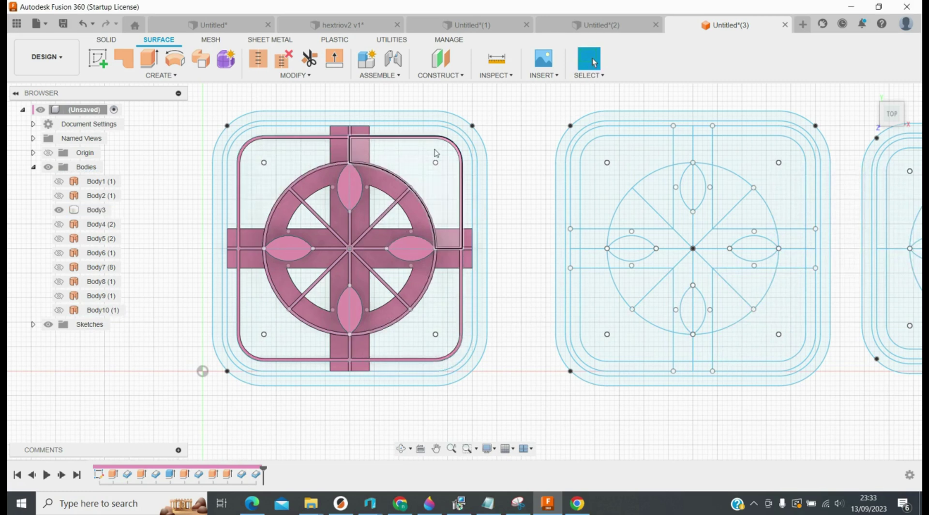
Hide the solid pattern body and surface-extrude the leftmost tile's innermost rounded outline by 2 mm as a new body
{"action": "left_click", "coordinate": [60, 211]}
{"action": "left_click", "coordinate": [59, 211]}
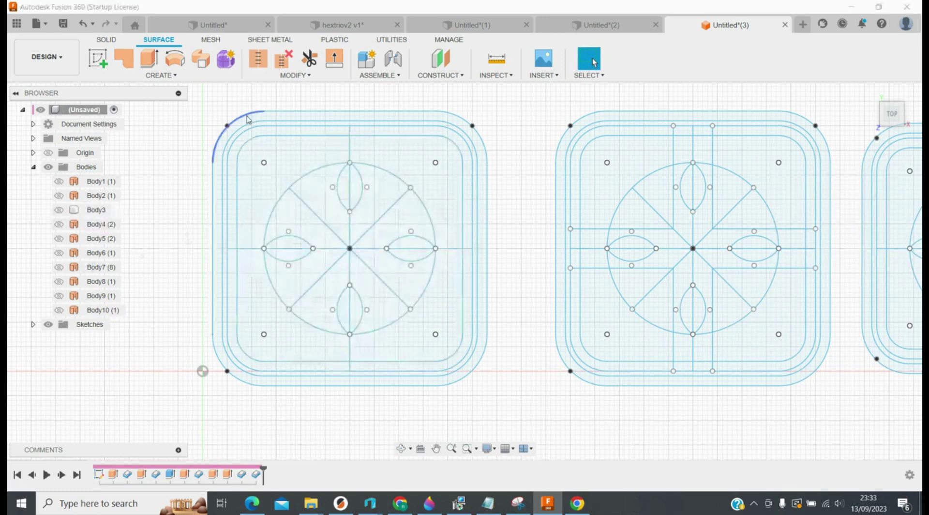
{"action": "left_click", "coordinate": [155, 56]}
{"action": "left_click", "coordinate": [256, 142]}
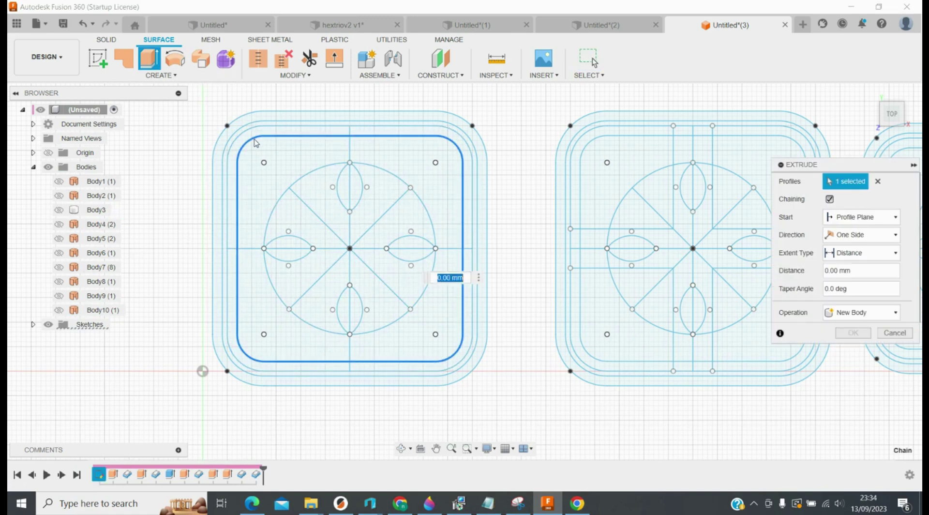
{"action": "type", "text": "2"}
{"action": "key", "text": "Return"}
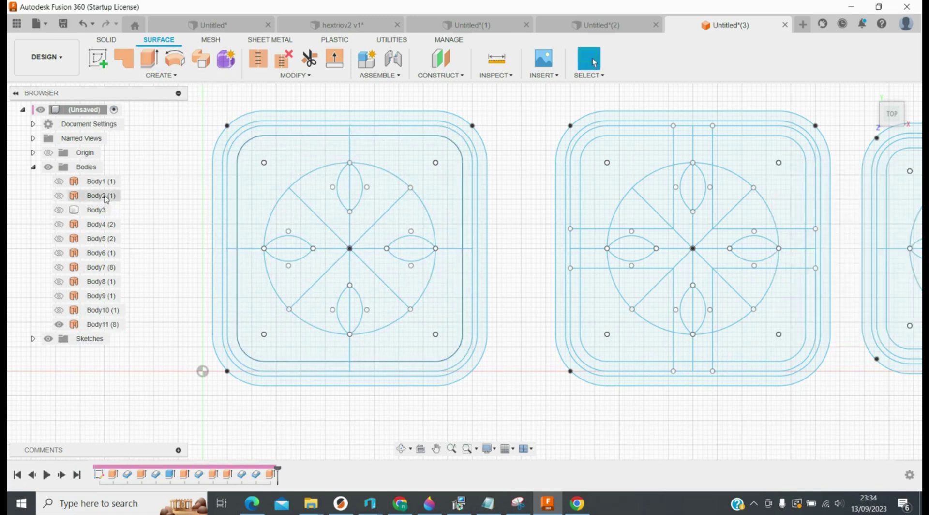
Show the pattern body again, thicken the new inner outline surface to one side by -4 mm and join it
{"action": "left_click", "coordinate": [59, 210]}
{"action": "key", "text": "t"}
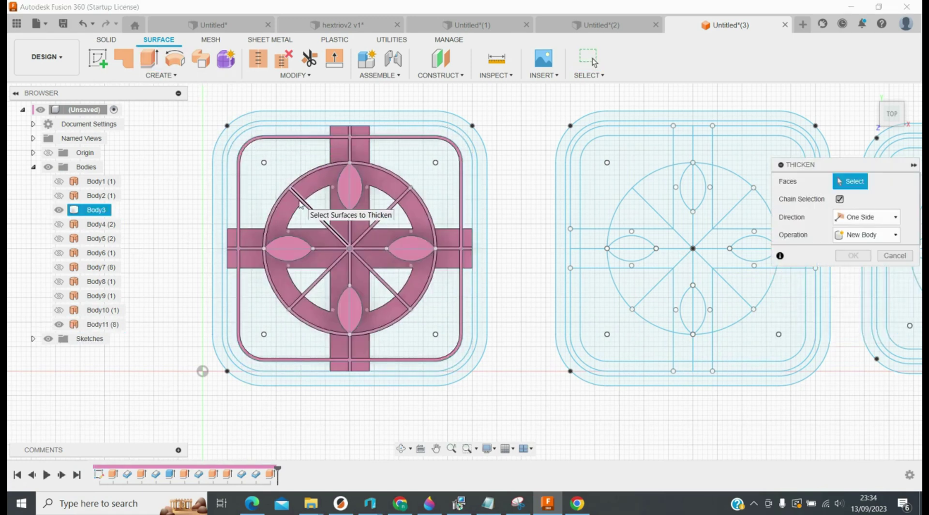
{"action": "left_click", "coordinate": [275, 138]}
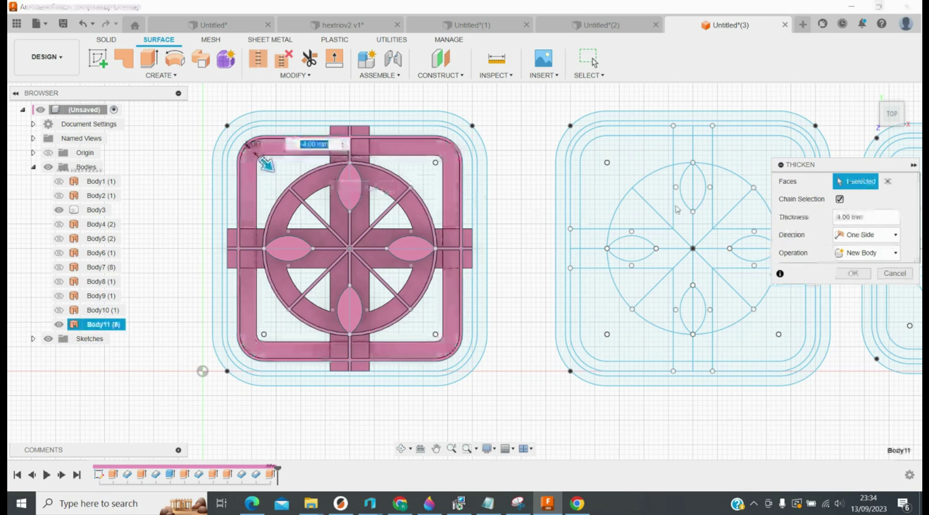
{"action": "left_click", "coordinate": [866, 252]}
{"action": "left_click", "coordinate": [852, 278]}
{"action": "left_click", "coordinate": [851, 273]}
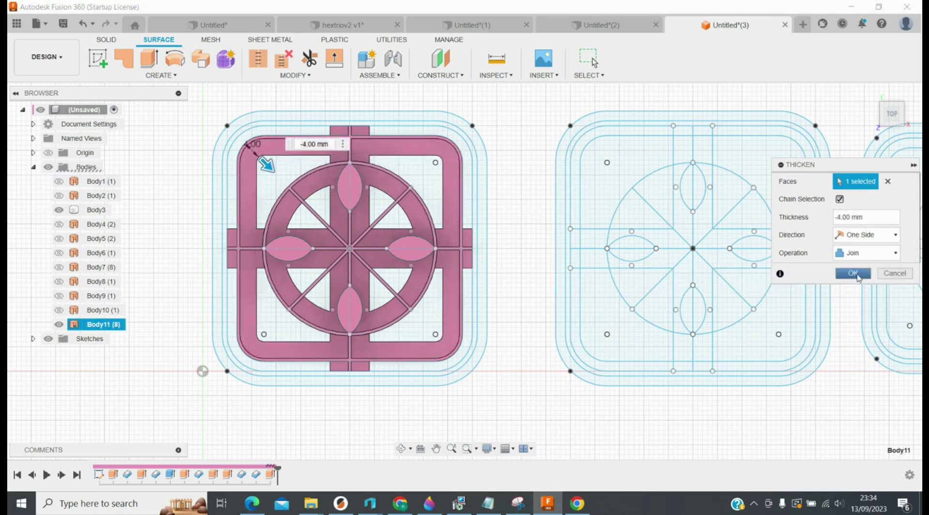
Surface-extrude the leftmost tile's second rounded outline from the inside by 12 mm as a new body
{"action": "left_click", "coordinate": [401, 448]}
{"action": "left_click_drag", "start_coordinate": [409, 405], "coordinate": [443, 406]}
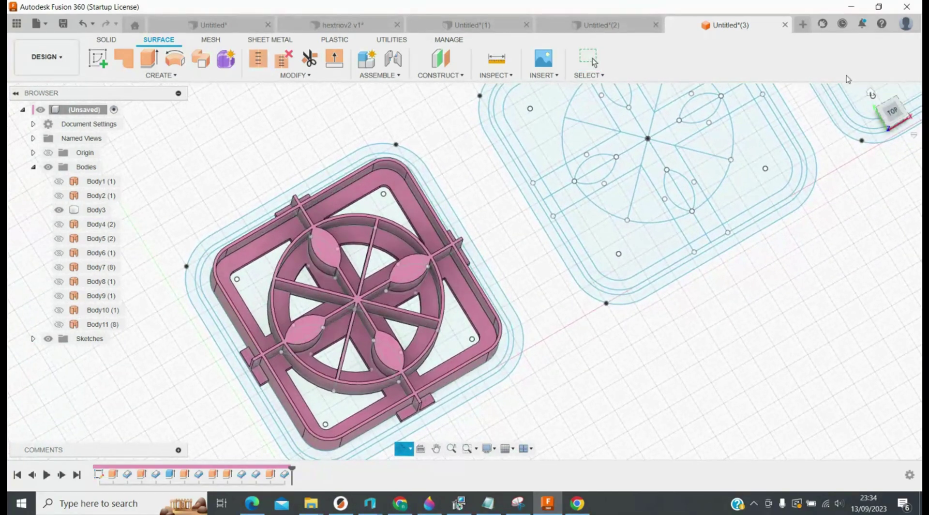
{"action": "left_click", "coordinate": [881, 121]}
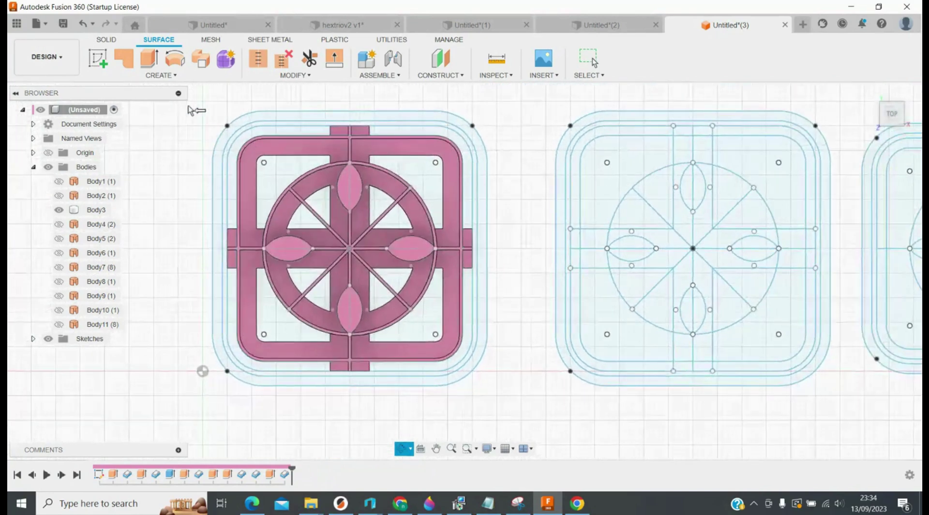
{"action": "left_click", "coordinate": [149, 58]}
{"action": "left_click", "coordinate": [458, 367]}
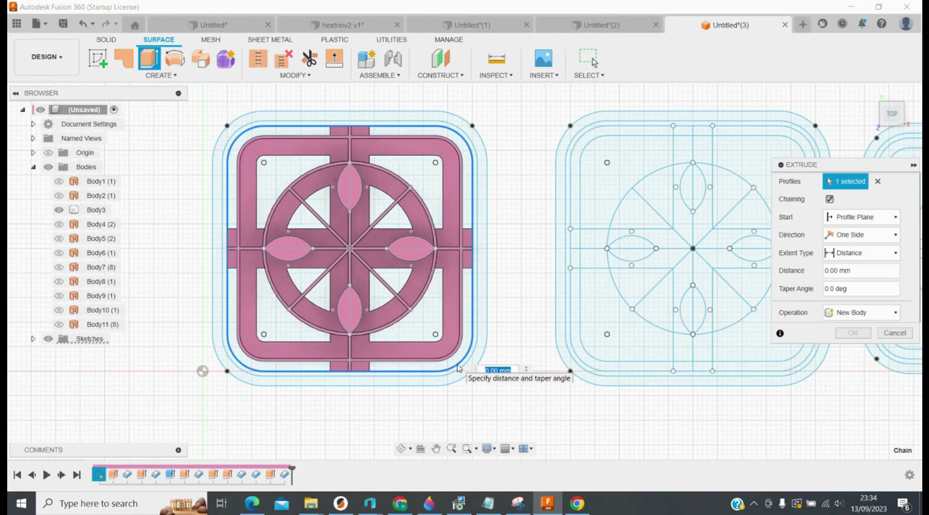
{"action": "type", "text": "12"}
{"action": "key", "text": "Return"}
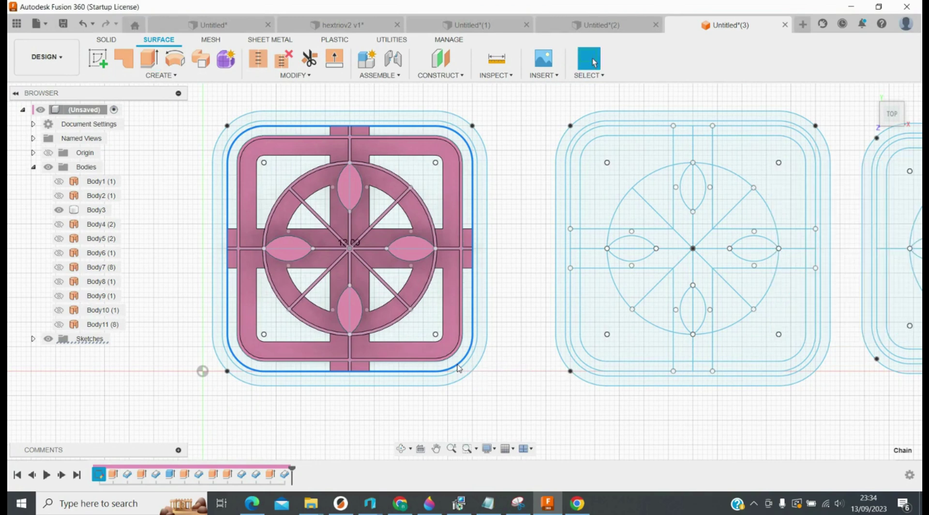
Thicken the second rounded outline surface to one side by 0.44 mm and join it to the pattern body
{"action": "left_click", "coordinate": [453, 369]}
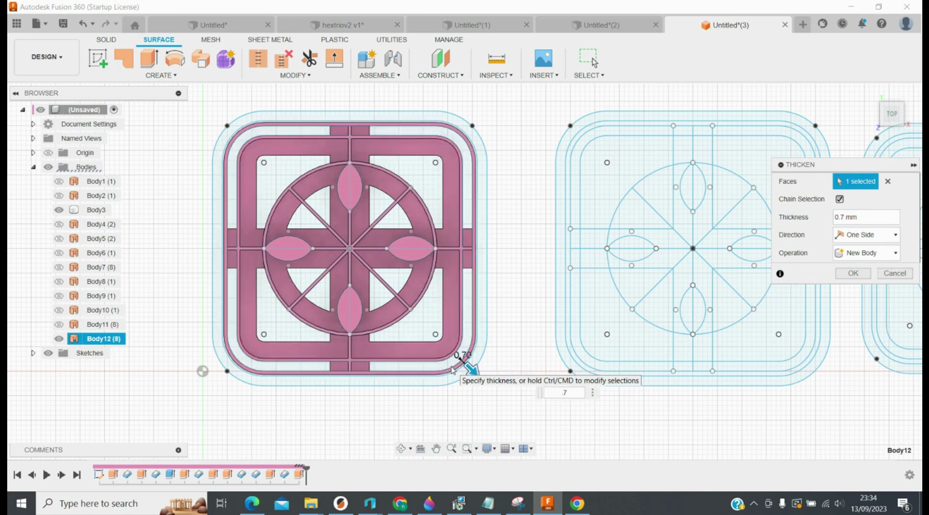
{"action": "key", "text": "BackSpace"}
{"action": "type", "text": "44"}
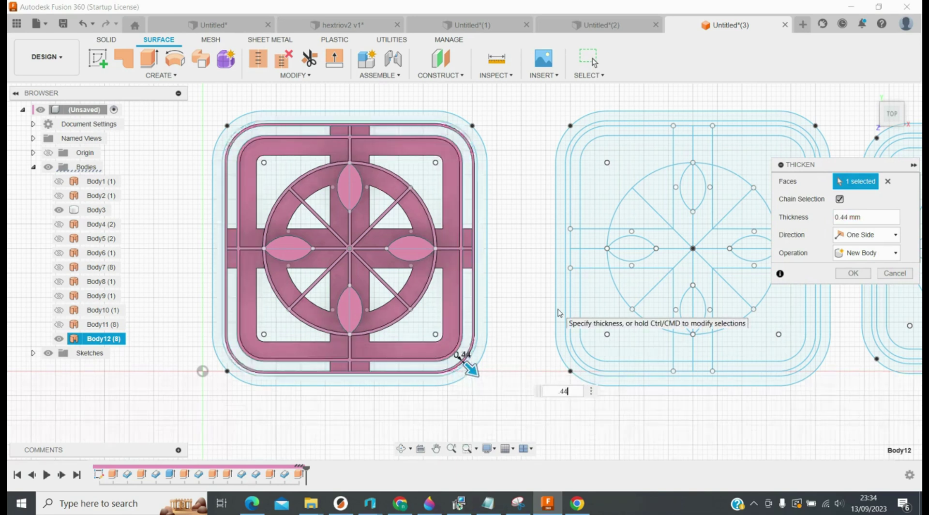
{"action": "left_click", "coordinate": [846, 253]}
{"action": "left_click", "coordinate": [853, 268]}
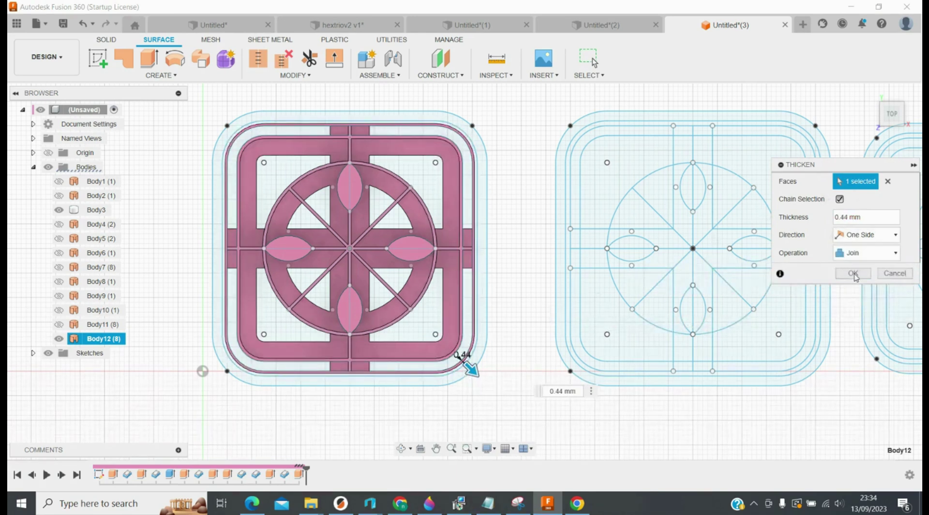
{"action": "left_click", "coordinate": [854, 273]}
Solid-extrude the narrow band just outside the leftmost tile's second outline by 10 mm and join it to the pattern body
{"action": "key", "text": "e"}
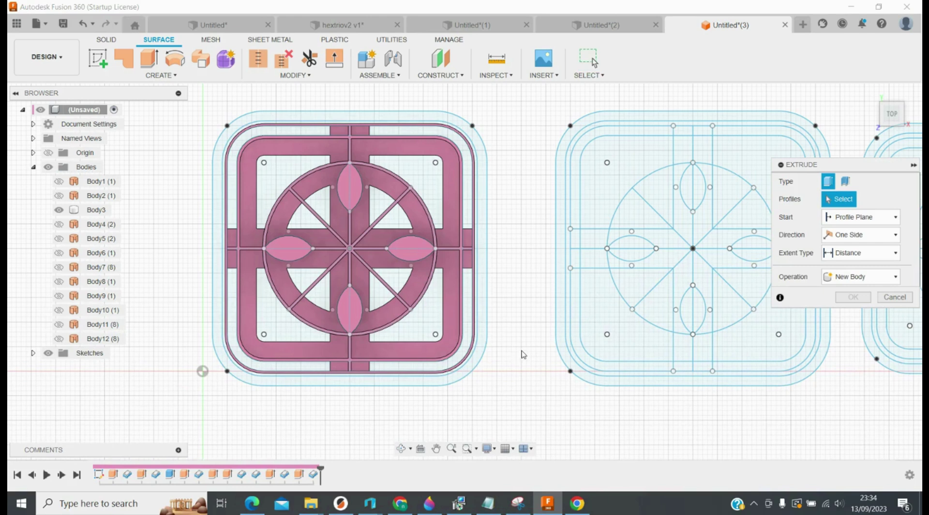
{"action": "left_click", "coordinate": [471, 361]}
{"action": "left_click", "coordinate": [112, 41]}
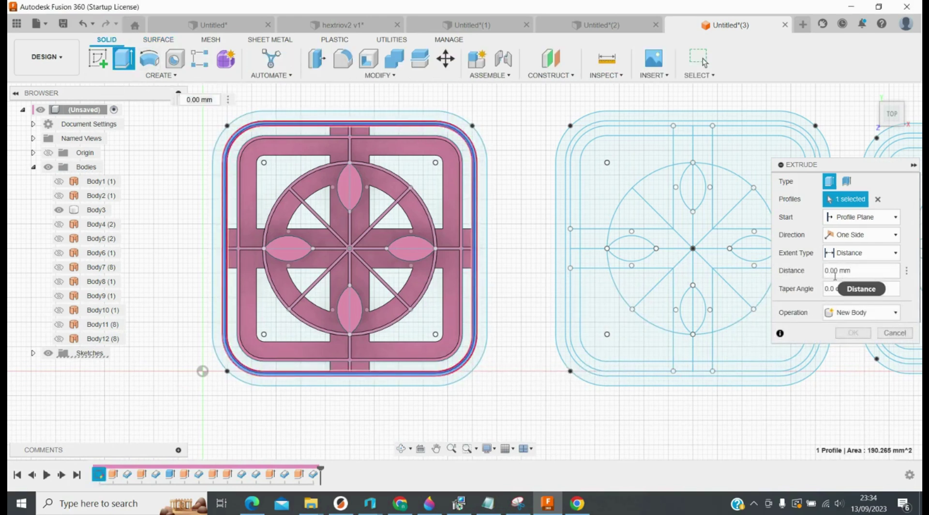
{"action": "type", "text": "10"}
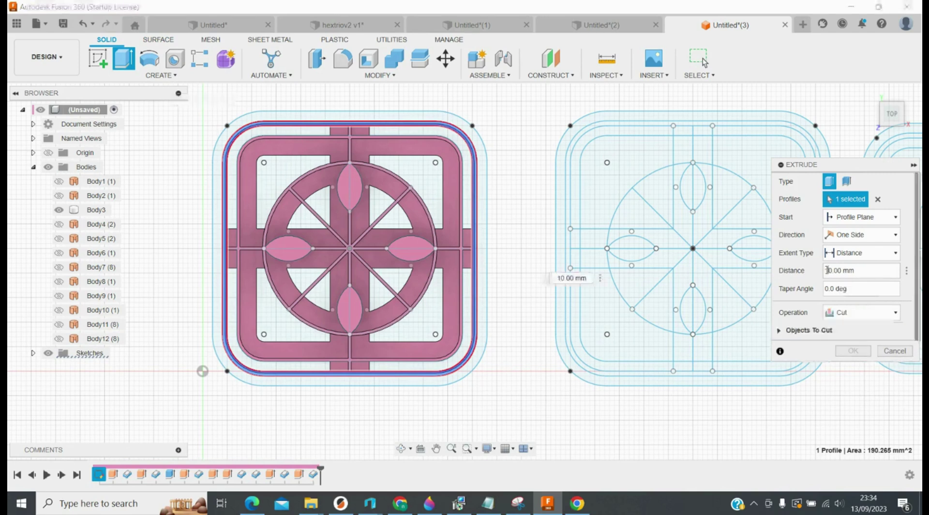
{"action": "left_click", "coordinate": [861, 312]}
{"action": "left_click", "coordinate": [844, 325]}
{"action": "left_click", "coordinate": [850, 333]}
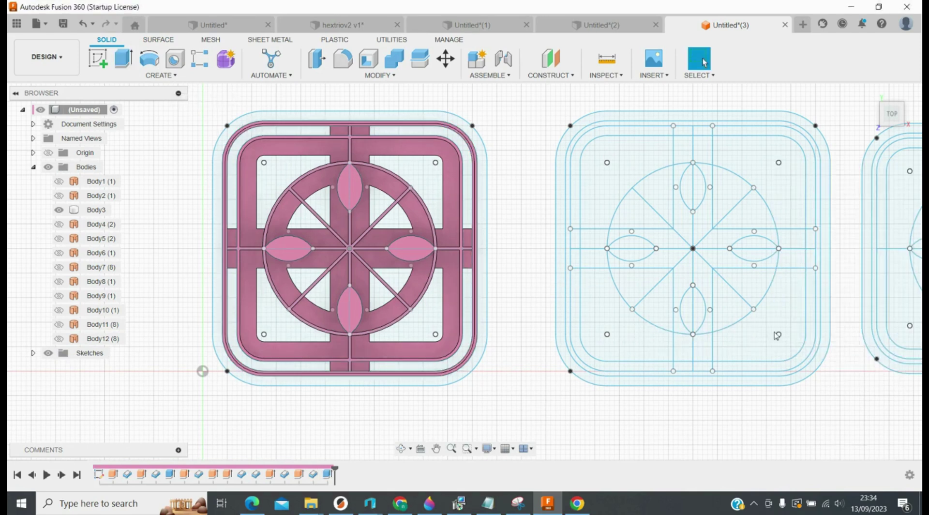
Extrude the leftmost tile's outermost border band by 3 mm, joined to the pattern body, and check it from an angle
{"action": "key", "text": "e"}
{"action": "left_click", "coordinate": [461, 372]}
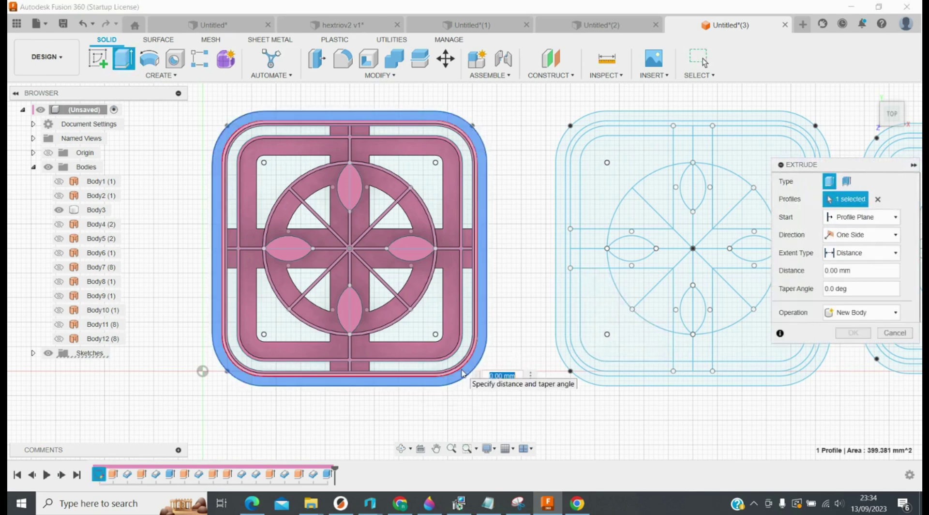
{"action": "type", "text": "3"}
{"action": "left_click", "coordinate": [852, 333]}
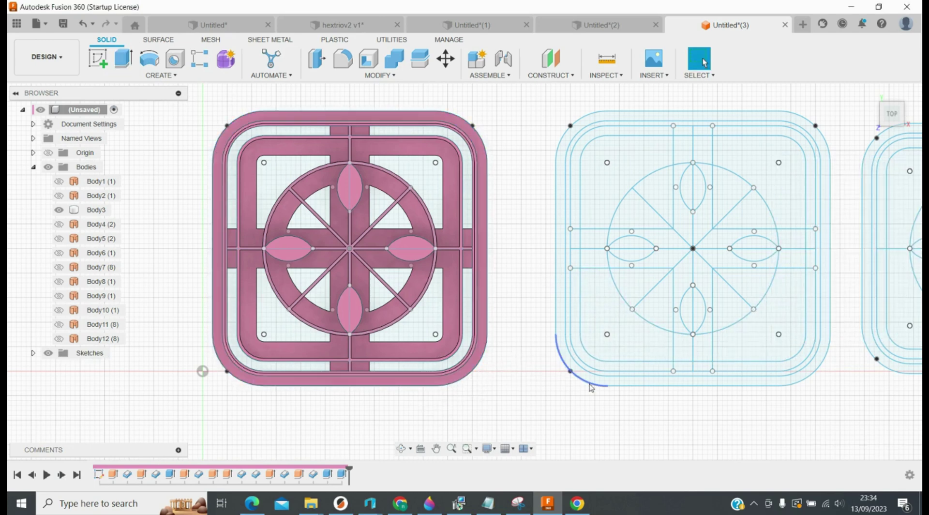
{"action": "left_click", "coordinate": [401, 448]}
{"action": "left_click_drag", "start_coordinate": [419, 402], "coordinate": [384, 372]}
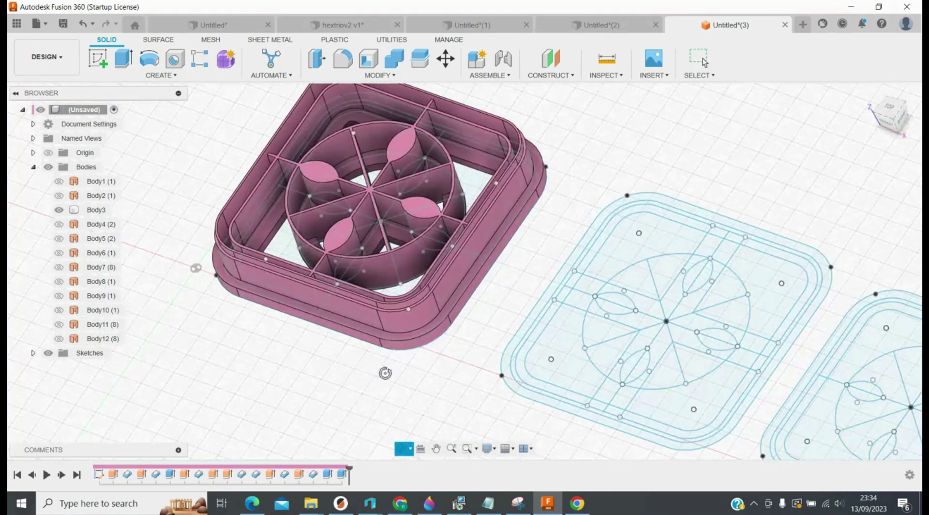
{"action": "key", "text": "Escape"}
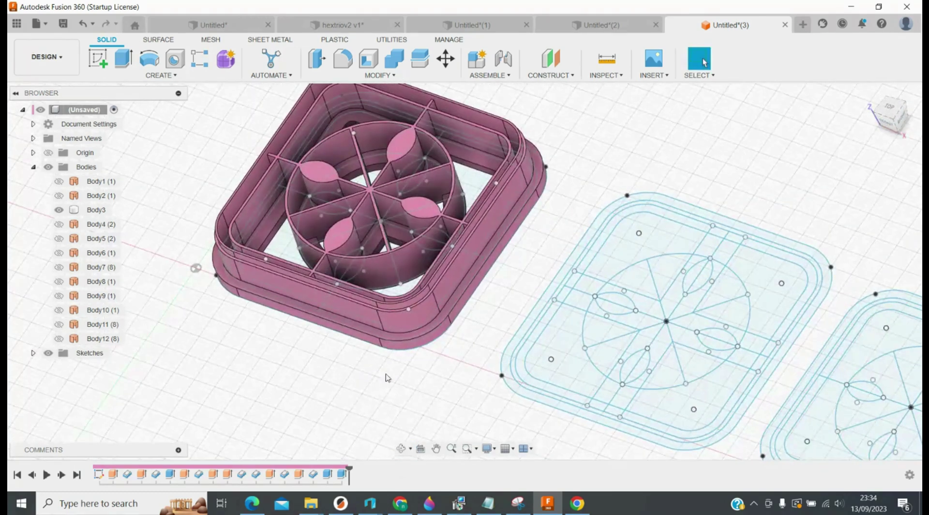
View the tiles from the top and open the tile sketch for editing
{"action": "left_click", "coordinate": [159, 39]}
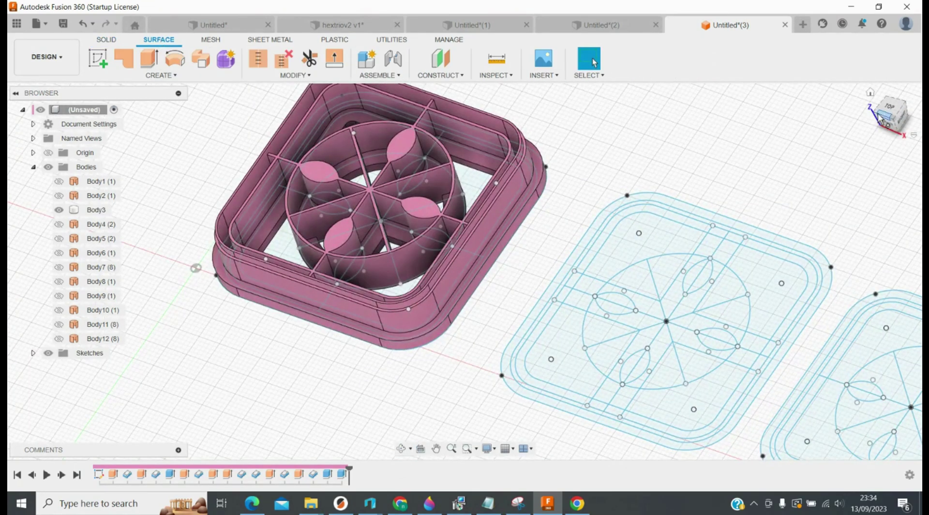
{"action": "left_click", "coordinate": [890, 107]}
{"action": "scroll", "coordinate": [512, 312], "scroll_direction": "down", "scroll_amount": 3}
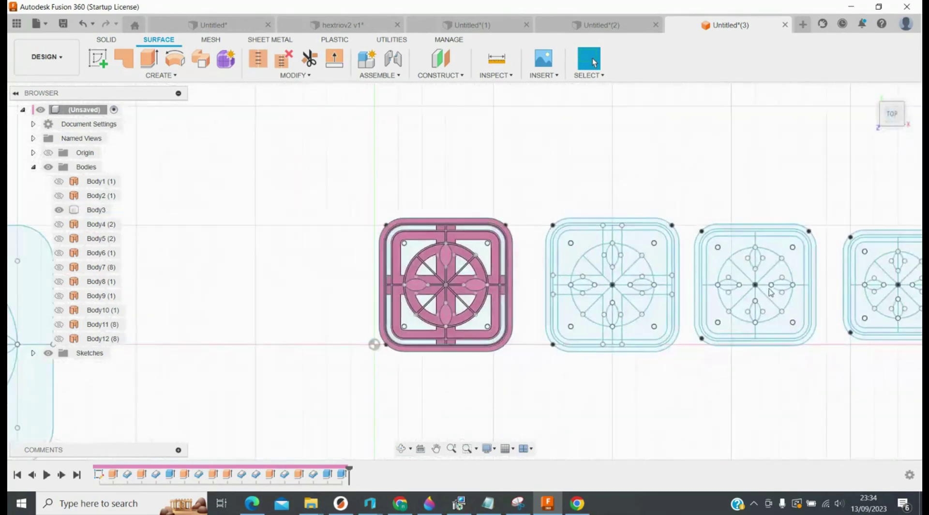
{"action": "scroll", "coordinate": [710, 320], "scroll_direction": "up", "scroll_amount": 5}
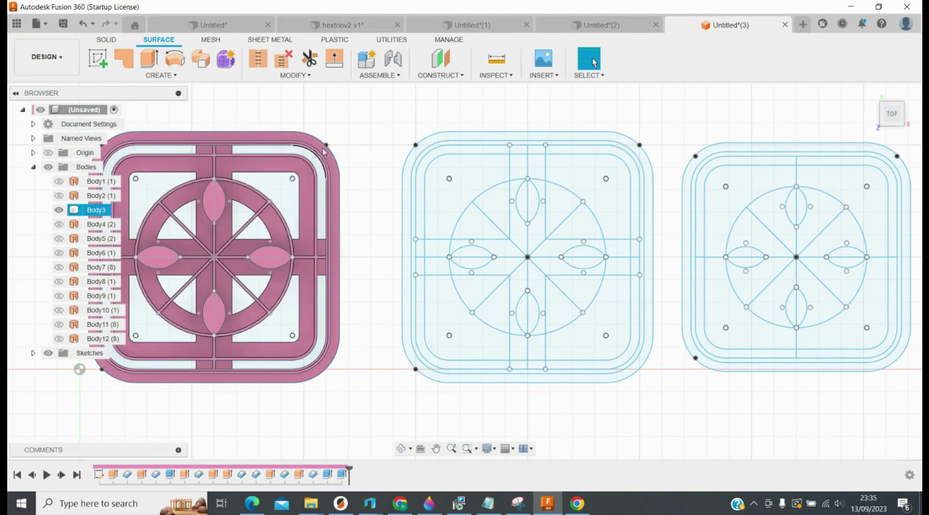
{"action": "left_click", "coordinate": [33, 353]}
{"action": "right_click", "coordinate": [89, 367]}
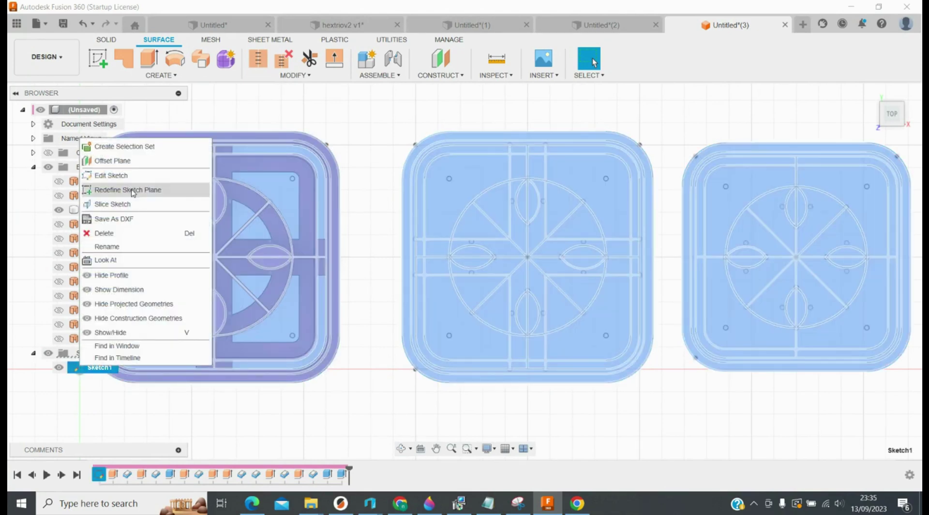
{"action": "left_click", "coordinate": [125, 177]}
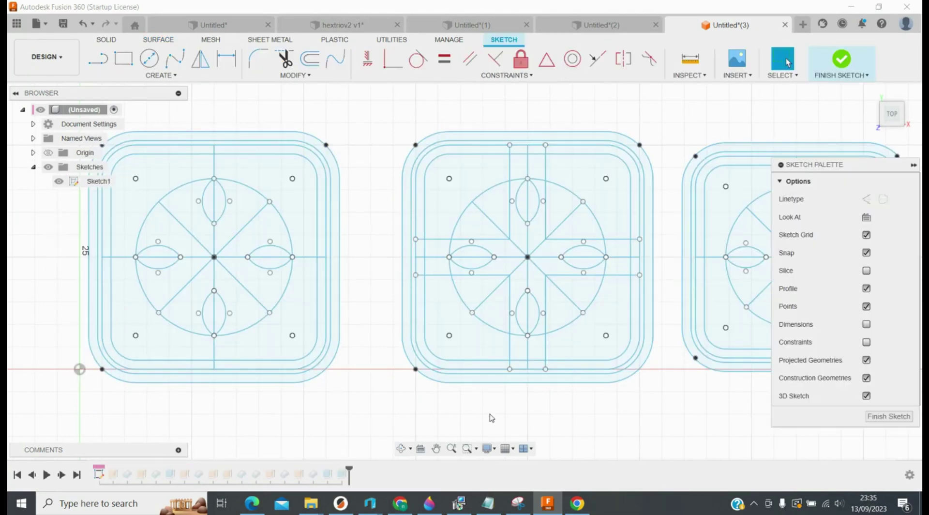
Try to offset the second tile's innermost rounded outline
{"action": "key", "text": "o"}
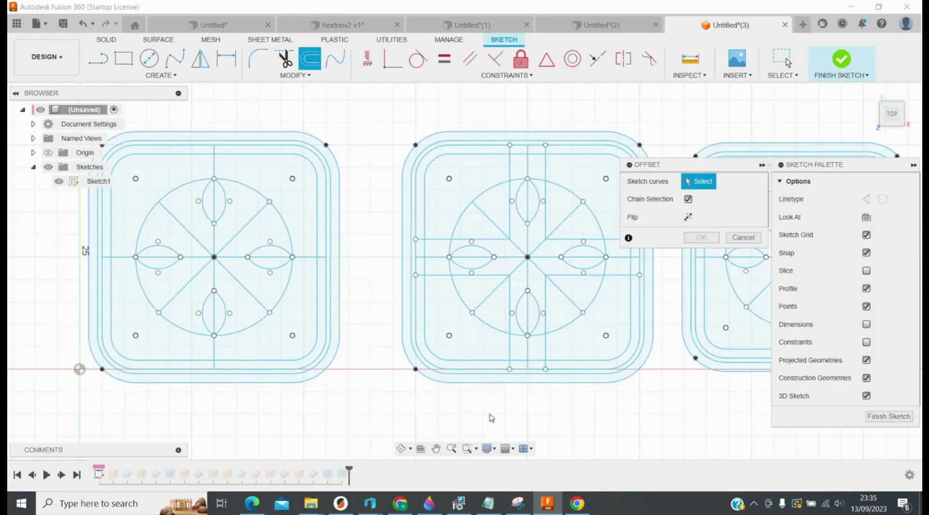
{"action": "left_click", "coordinate": [468, 358]}
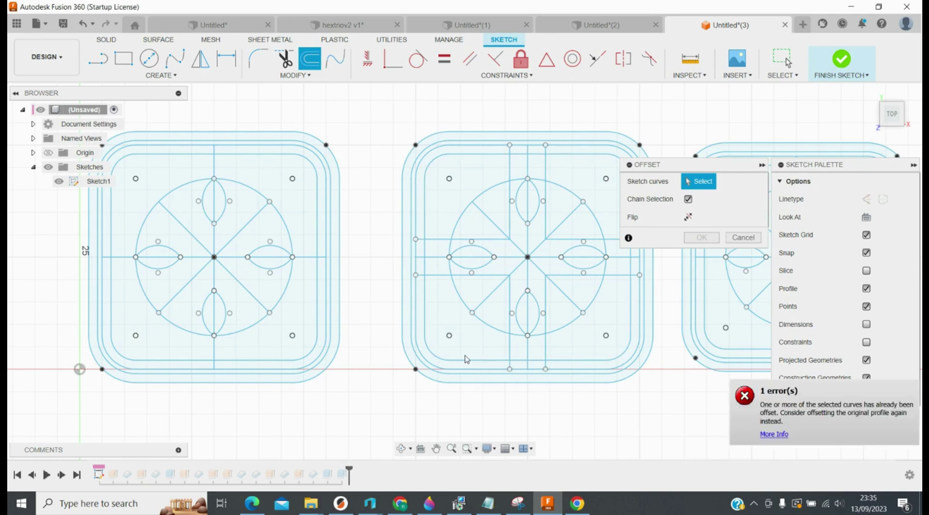
{"action": "key", "text": "Escape"}
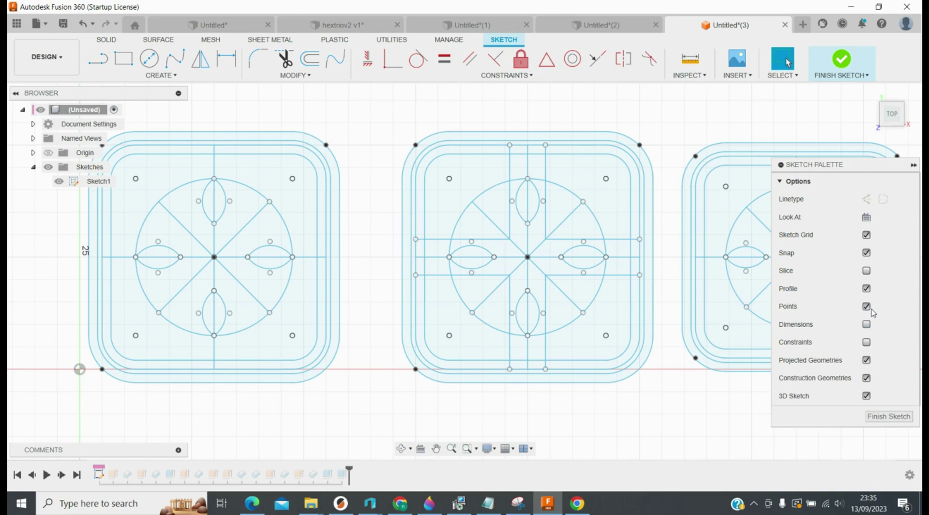
Show the sketch constraints and delete the offset constraint on the second tile's innermost rounded outline
{"action": "left_click", "coordinate": [866, 342]}
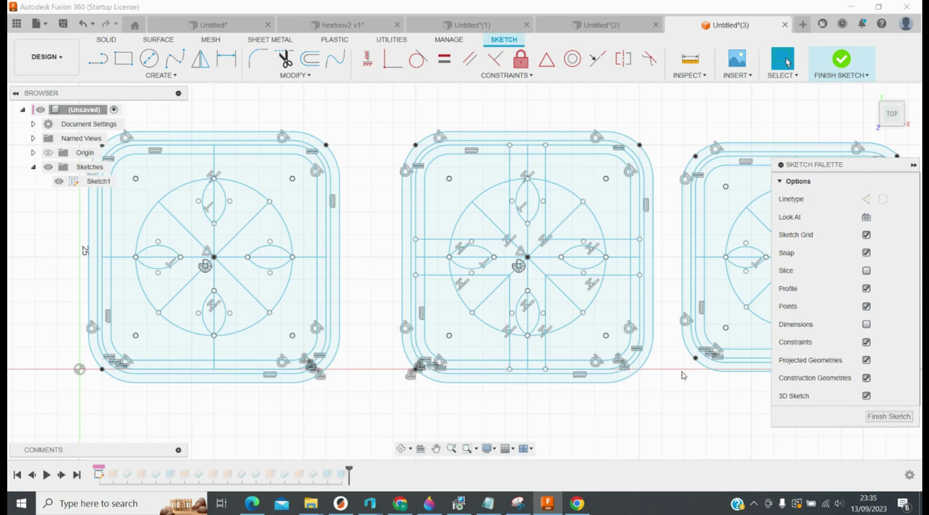
{"action": "scroll", "coordinate": [643, 427], "scroll_direction": "up", "scroll_amount": 2}
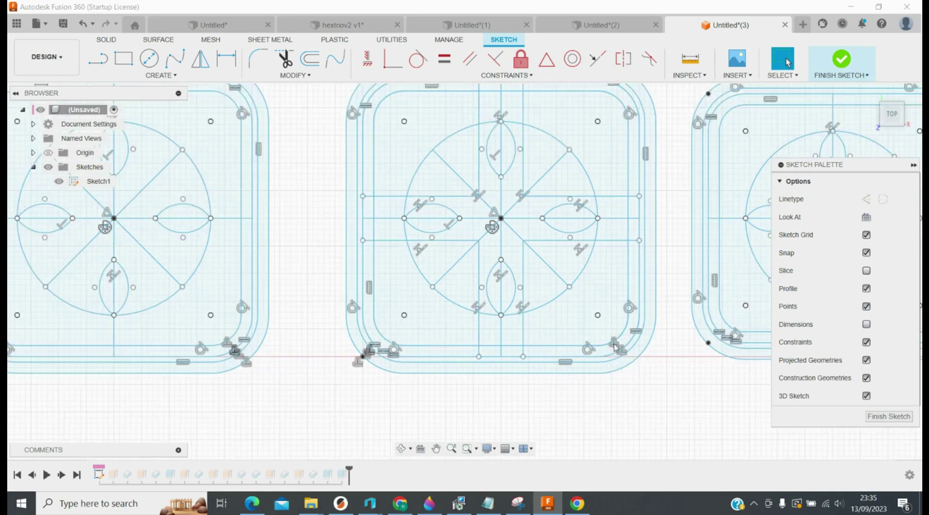
{"action": "scroll", "coordinate": [614, 348], "scroll_direction": "up", "scroll_amount": 3}
{"action": "scroll", "coordinate": [615, 347], "scroll_direction": "up", "scroll_amount": 2}
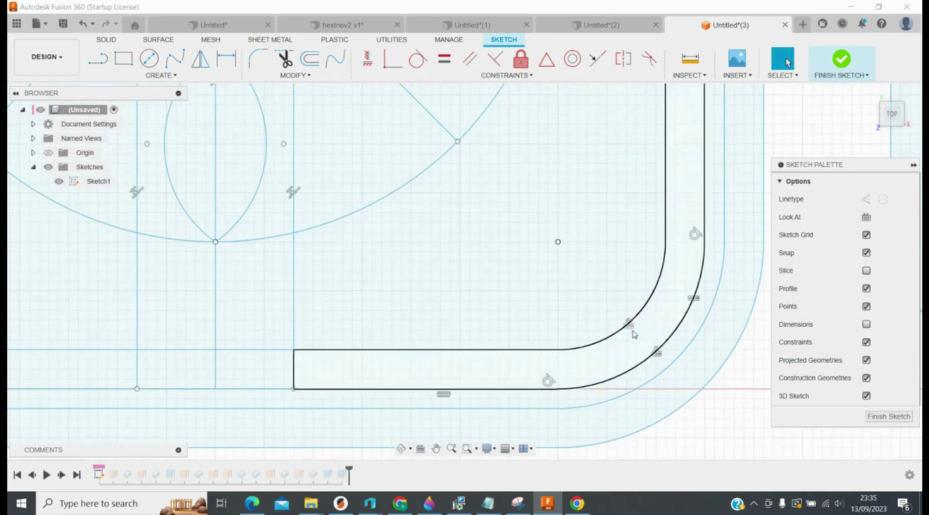
{"action": "left_click", "coordinate": [631, 328]}
{"action": "key", "text": "Delete"}
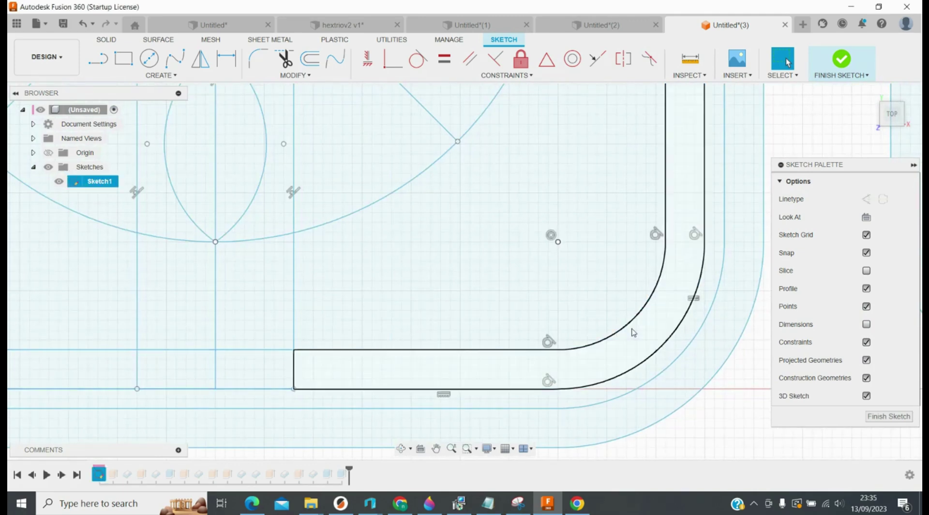
Offset the second tile's innermost rounded outline inward by 4 mm
{"action": "scroll", "coordinate": [632, 332], "scroll_direction": "down", "scroll_amount": 5}
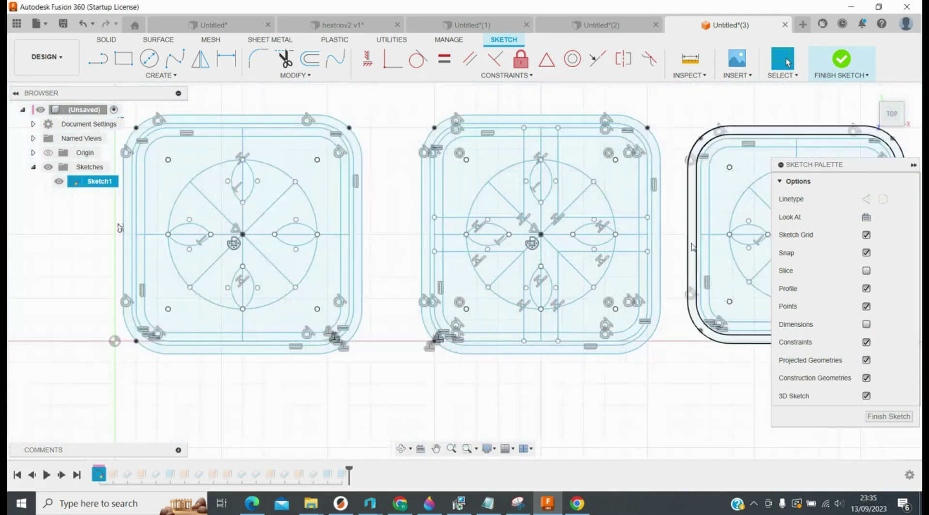
{"action": "scroll", "coordinate": [666, 243], "scroll_direction": "up", "scroll_amount": 2}
{"action": "key", "text": "o"}
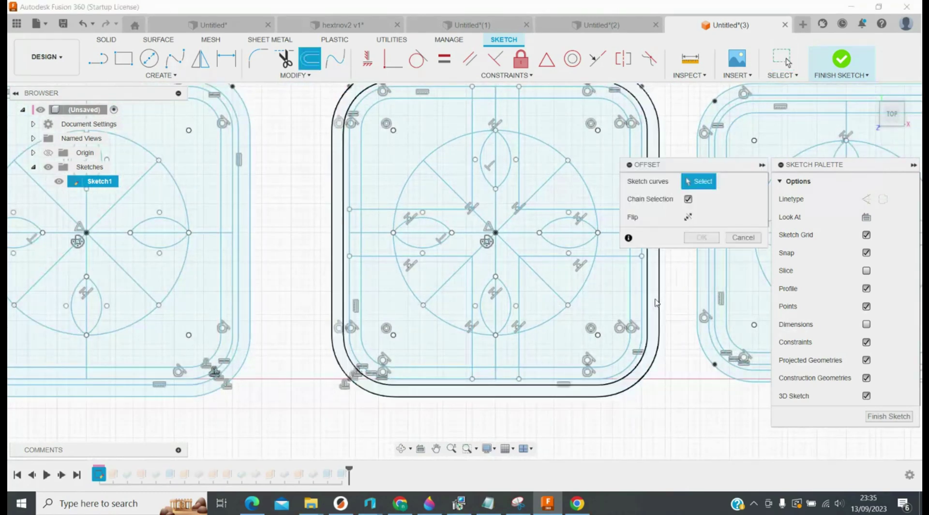
{"action": "left_click", "coordinate": [614, 366]}
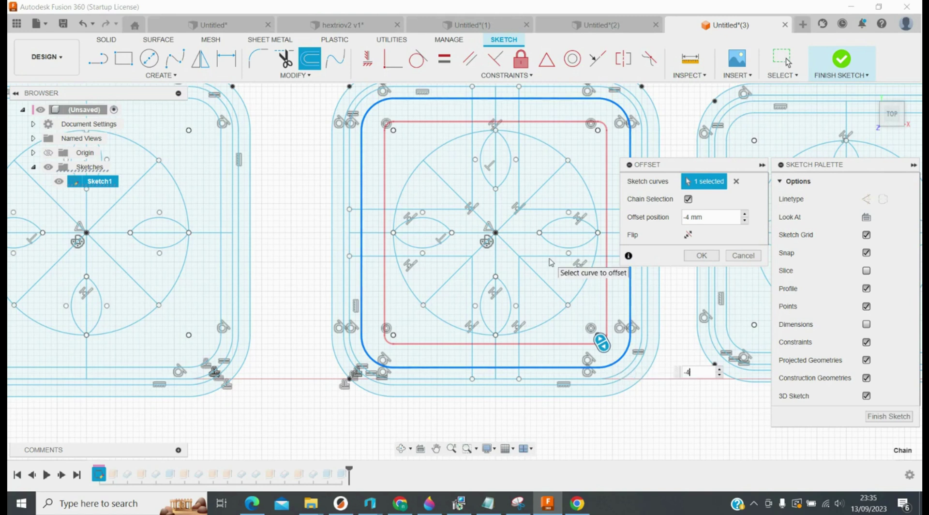
{"action": "key", "text": "Return"}
Offset the second tile's large circle inward and finish the sketch
{"action": "key", "text": "o"}
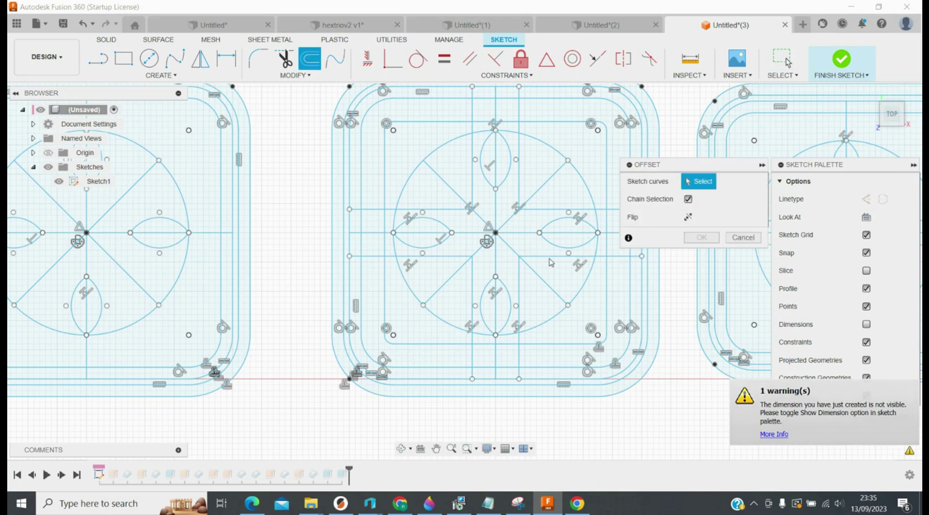
{"action": "left_click", "coordinate": [546, 325]}
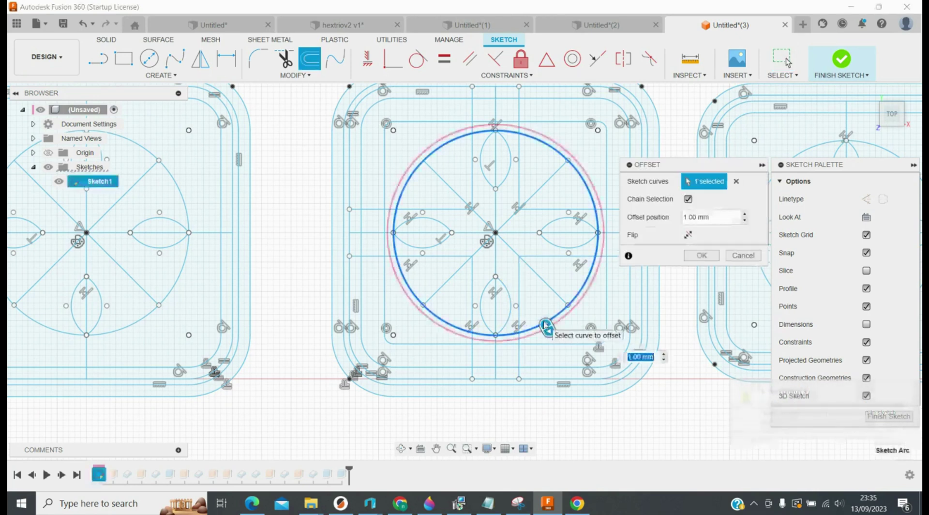
{"action": "key", "text": "Return"}
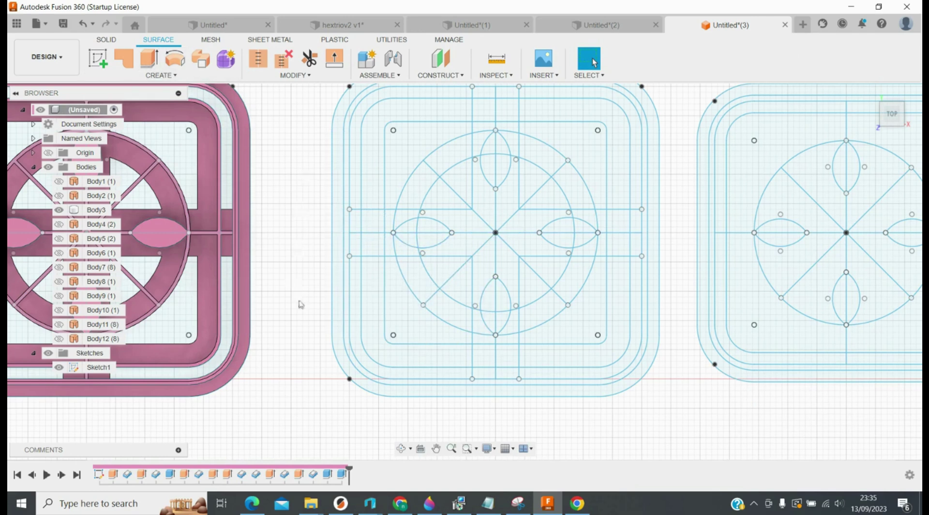
Surface-extrude the second tile's horizontal and vertical centre lines by 10.5 mm as new bodies
{"action": "scroll", "coordinate": [300, 304], "scroll_direction": "down", "scroll_amount": 3}
{"action": "scroll", "coordinate": [300, 304], "scroll_direction": "up", "scroll_amount": 2}
{"action": "left_click", "coordinate": [149, 59]}
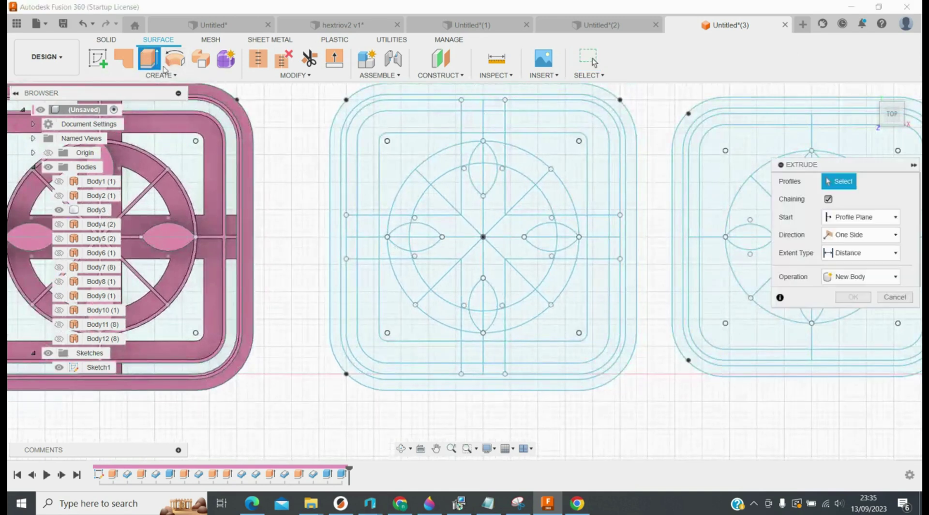
{"action": "left_click", "coordinate": [444, 237]}
{"action": "left_click", "coordinate": [434, 236]}
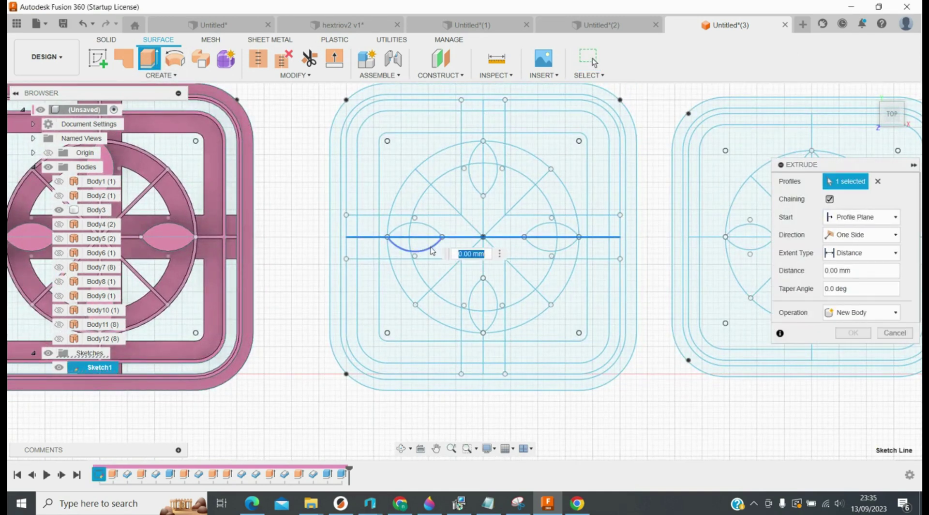
{"action": "left_click", "coordinate": [494, 217]}
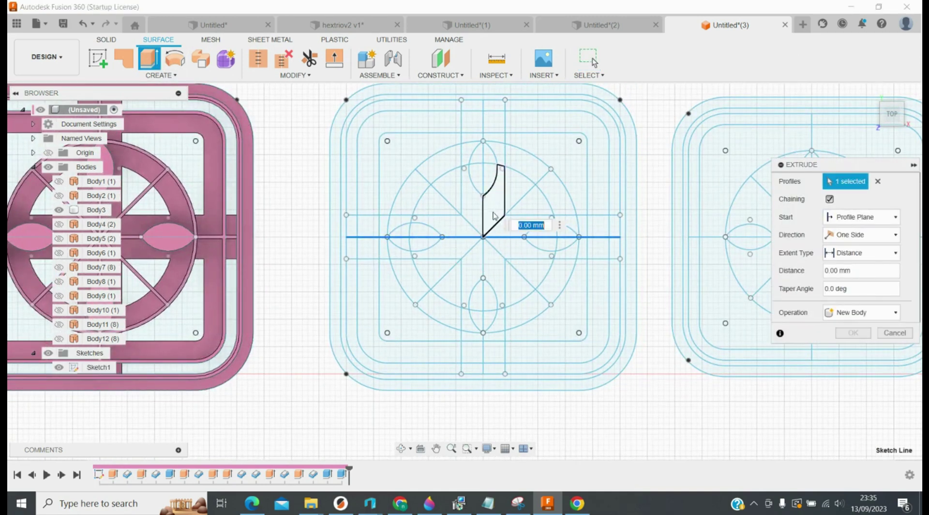
{"action": "left_click", "coordinate": [483, 219]}
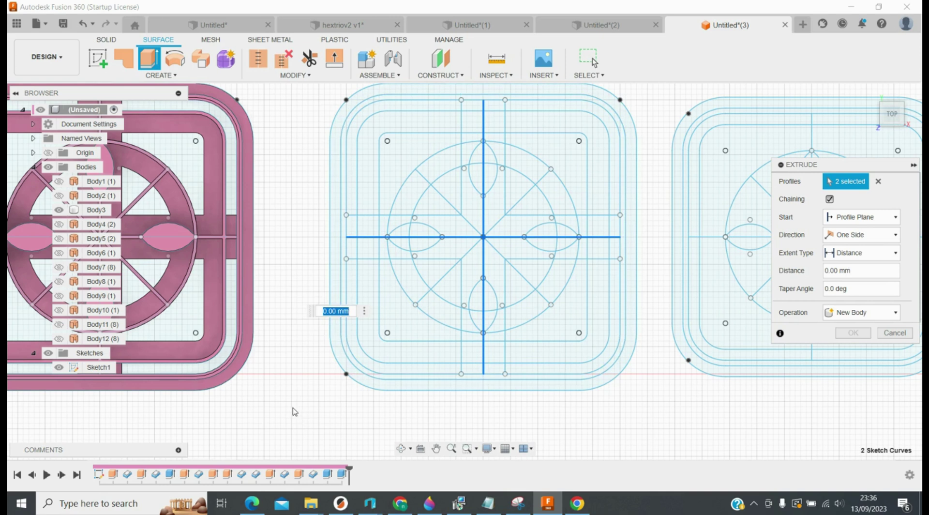
{"action": "type", "text": "10.5"}
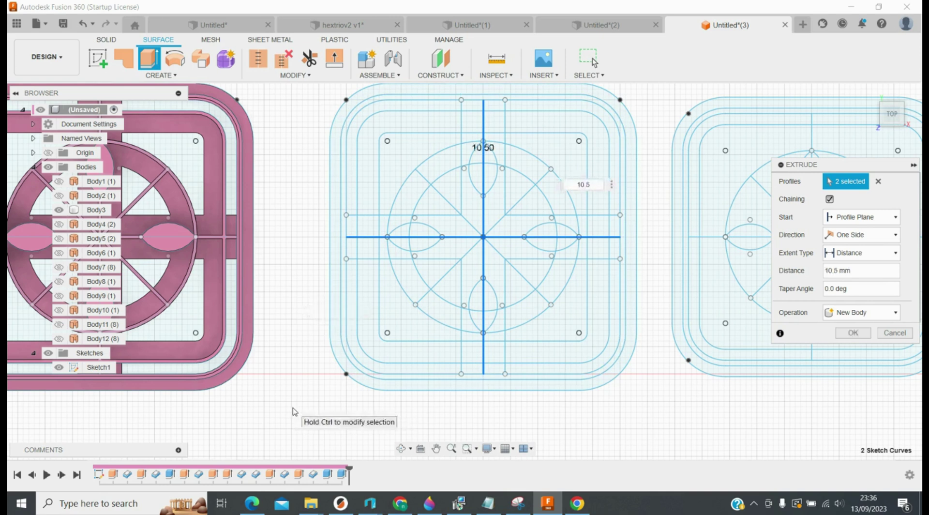
{"action": "key", "text": "Return"}
Thicken the two crossing centre-line surfaces symmetrically by 0.3 mm as a new body
{"action": "key", "text": "t"}
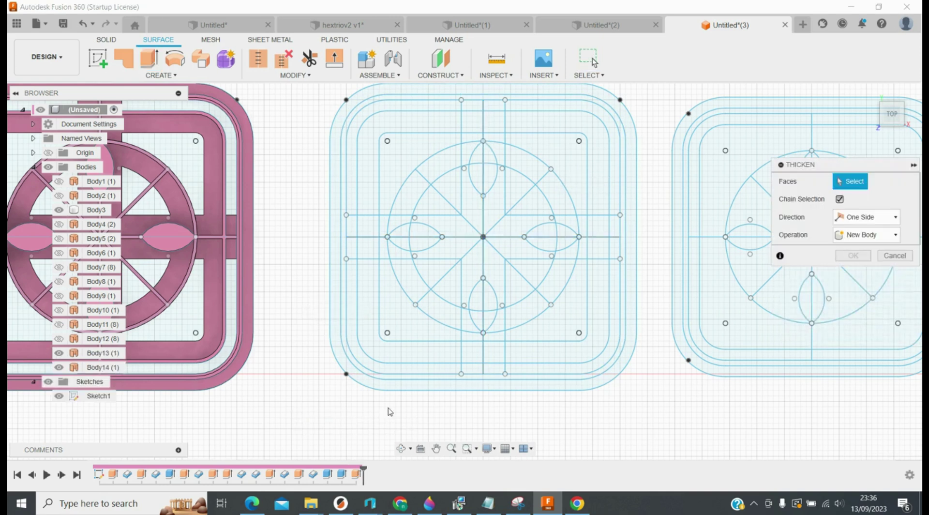
{"action": "left_click", "coordinate": [485, 361]}
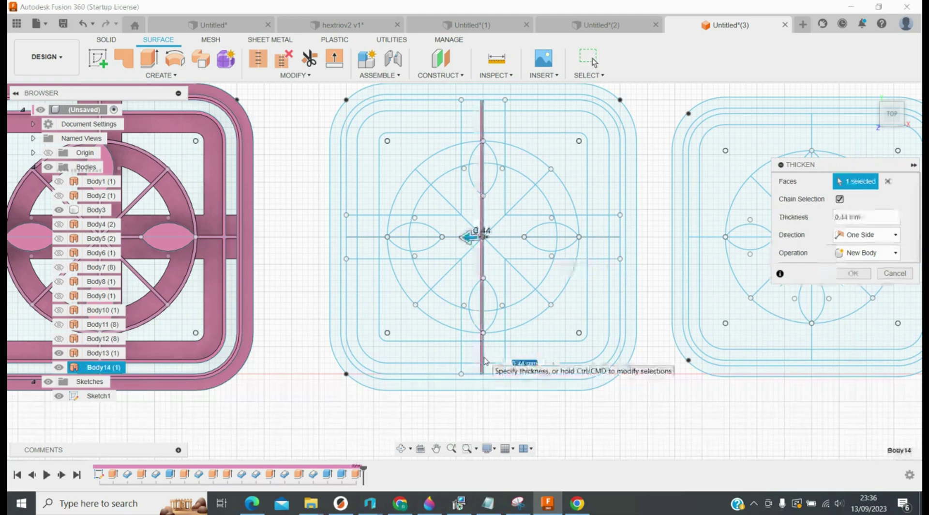
{"action": "left_click", "coordinate": [860, 237]}
{"action": "left_click", "coordinate": [857, 261]}
{"action": "left_click", "coordinate": [512, 238]}
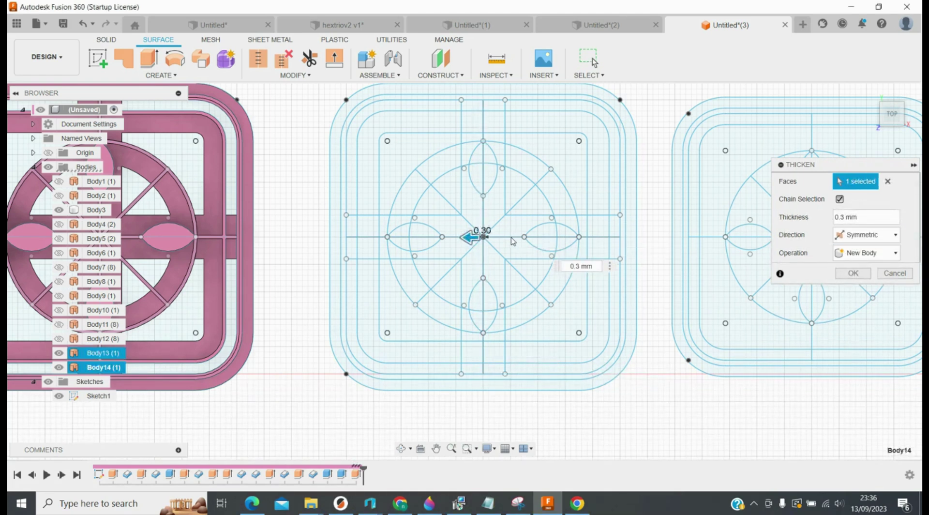
{"action": "left_click", "coordinate": [513, 241]}
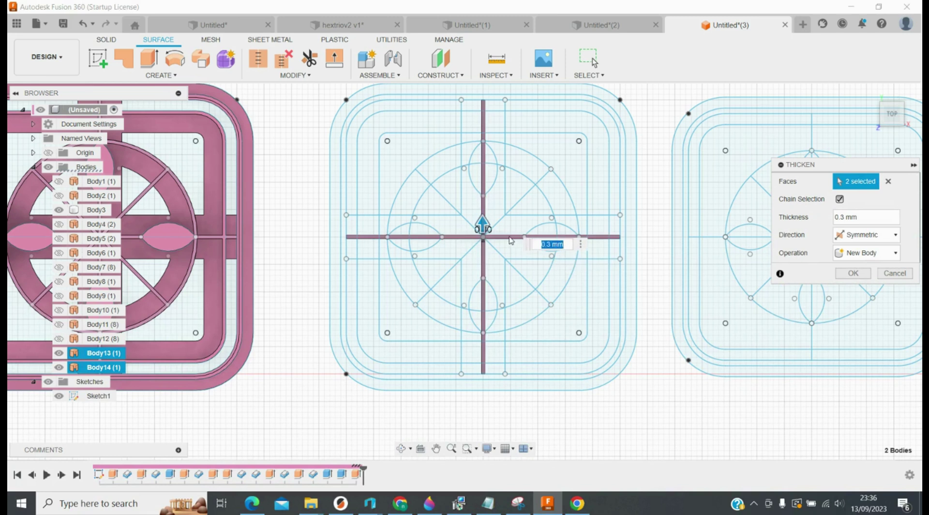
{"action": "key", "text": "Return"}
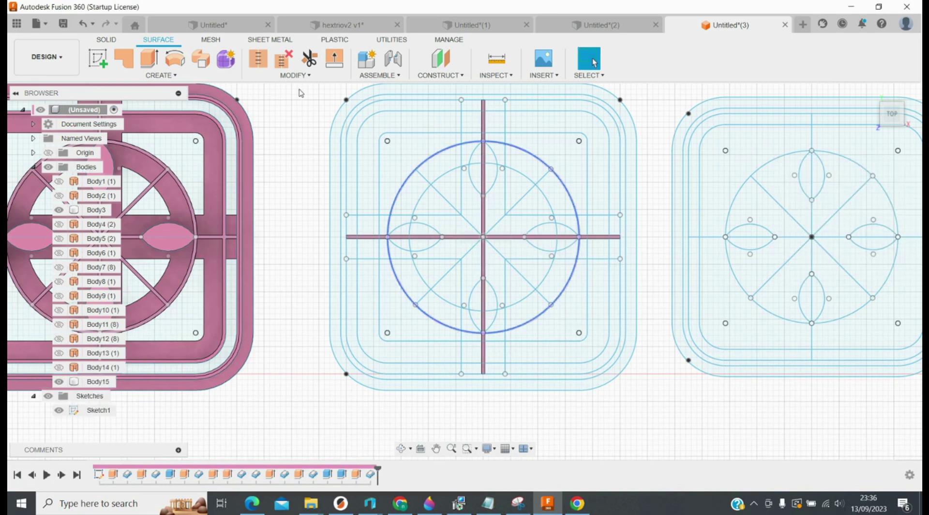
Surface-extrude the second tile's large circle and its diagonal lines by 10 mm as new bodies
{"action": "left_click", "coordinate": [149, 58]}
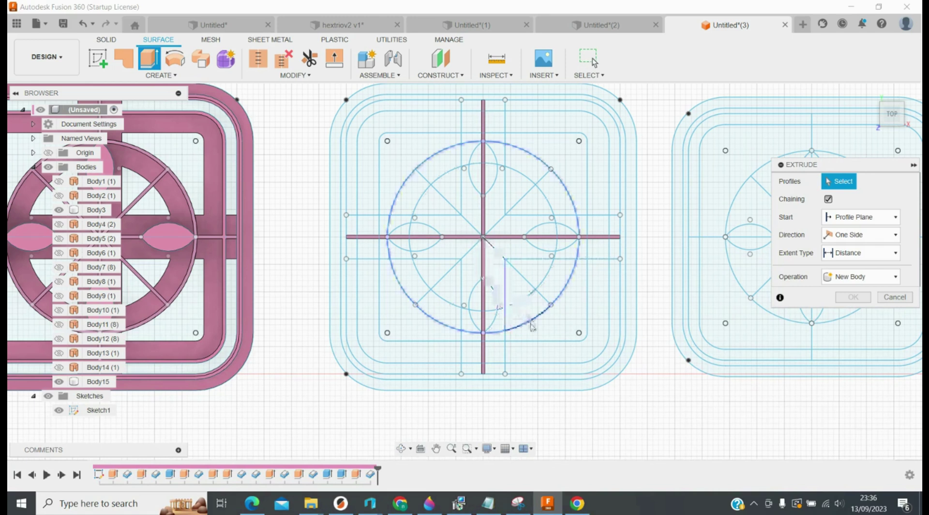
{"action": "left_click", "coordinate": [532, 305]}
{"action": "left_click", "coordinate": [474, 263]}
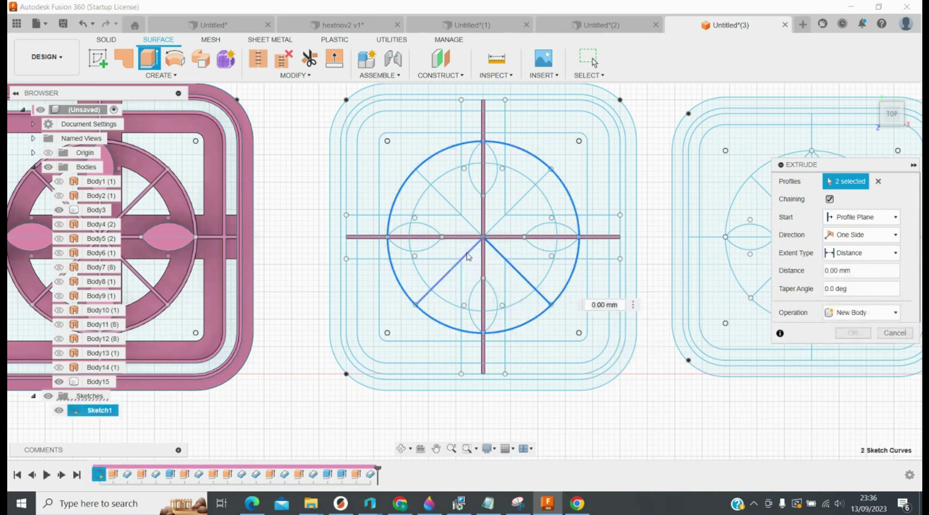
{"action": "left_click", "coordinate": [467, 254]}
{"action": "left_click", "coordinate": [466, 222]}
{"action": "left_click", "coordinate": [517, 202]}
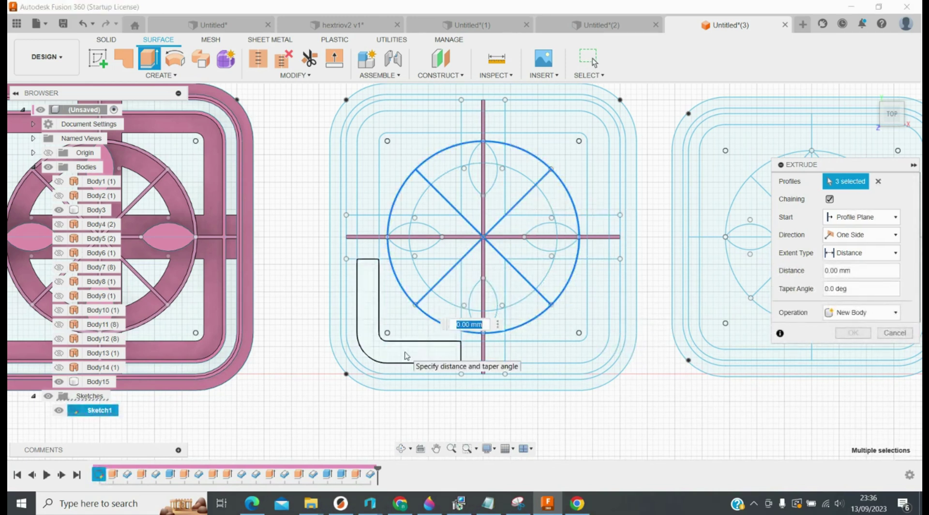
{"action": "type", "text": "10.0"}
{"action": "key", "text": "Return"}
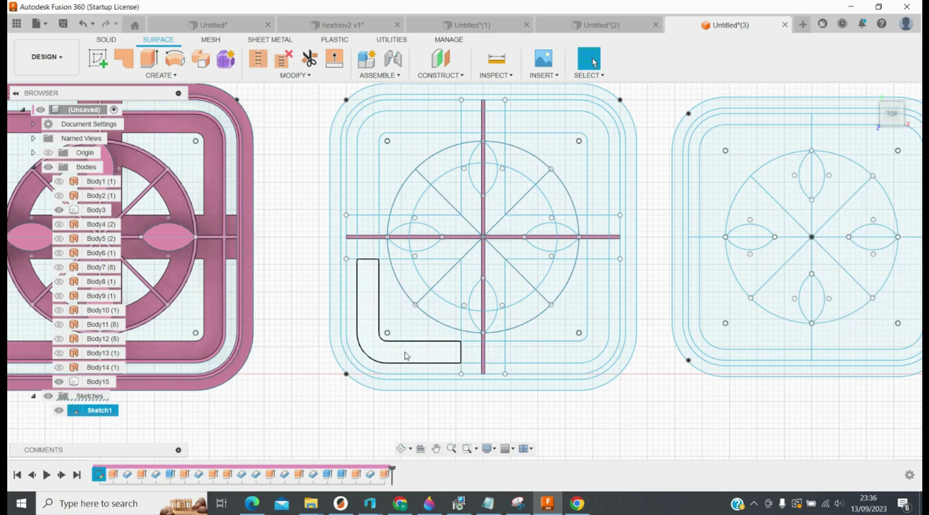
Thicken the second tile's large circle and diagonal-line surfaces symmetrically by 0.3 mm, joining them to the existing body
{"action": "key", "text": "t"}
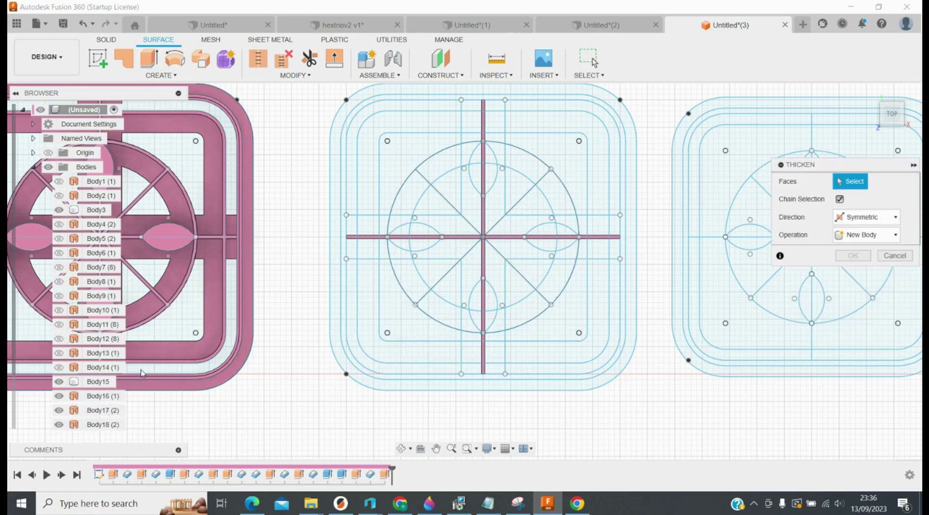
{"action": "left_click", "coordinate": [106, 397]}
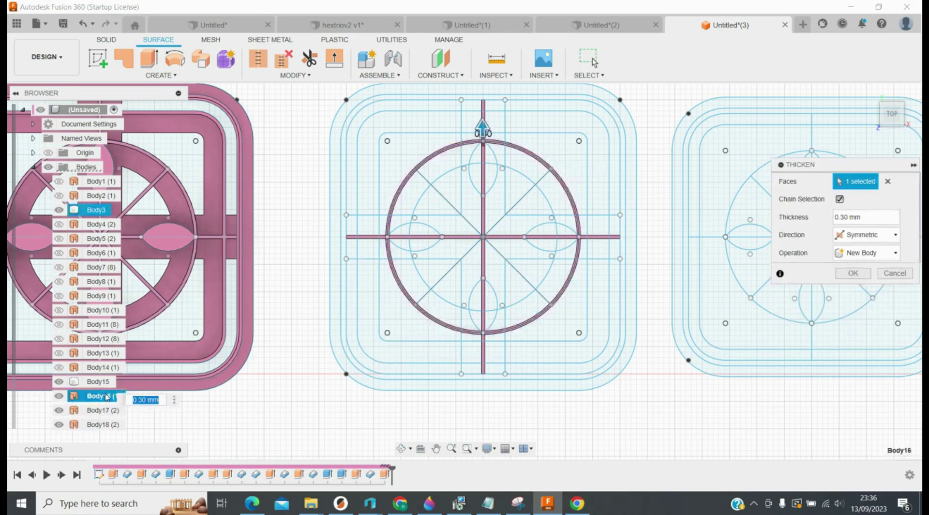
{"action": "left_click", "coordinate": [100, 409]}
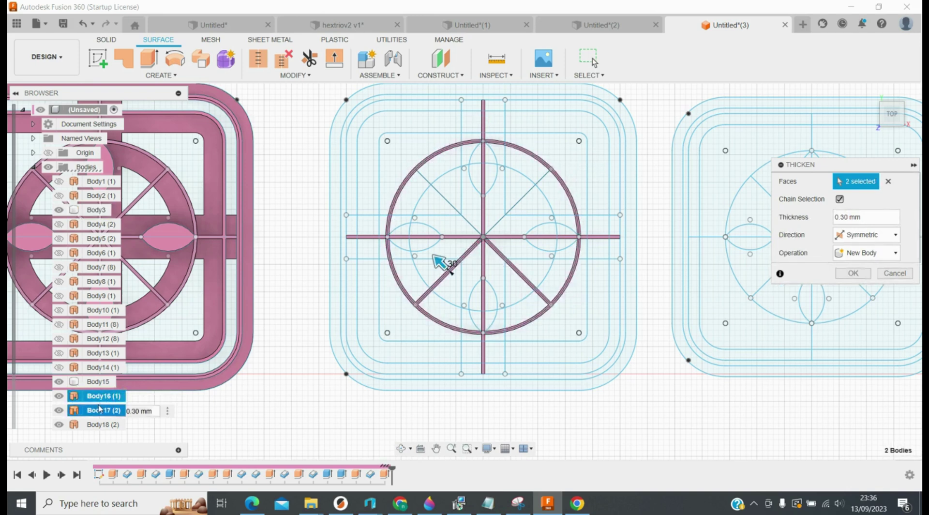
{"action": "left_click", "coordinate": [871, 252]}
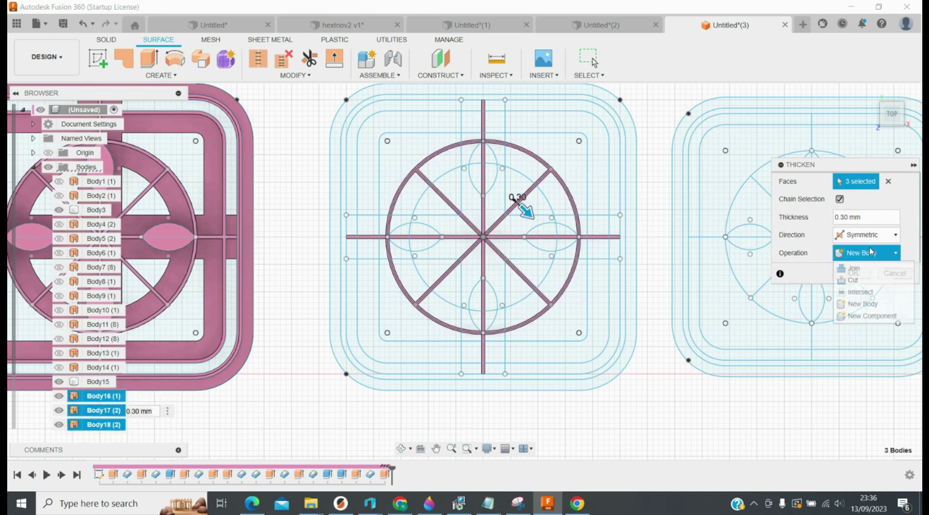
{"action": "left_click", "coordinate": [864, 269]}
{"action": "left_click", "coordinate": [851, 274]}
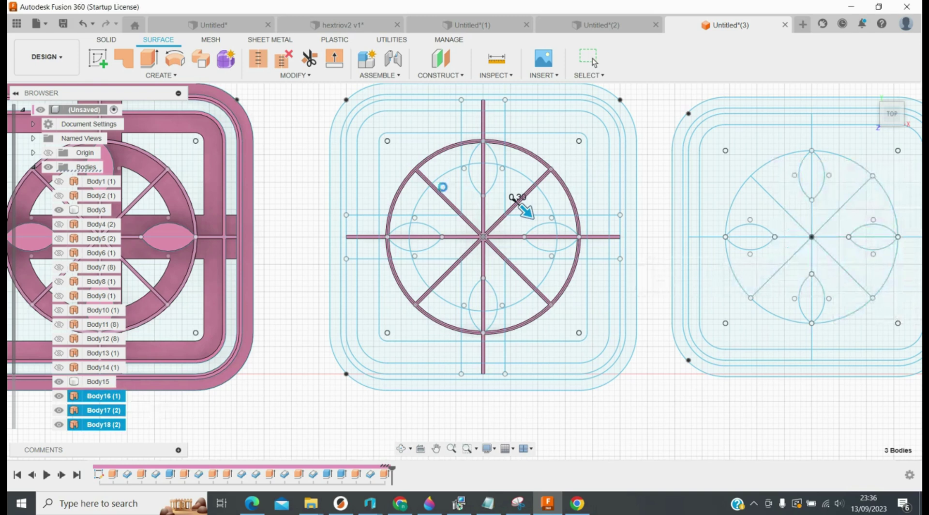
Extrude all profiles of the second tile's left and upper petals by 10.5 mm, joined to the pattern body
{"action": "key", "text": "e"}
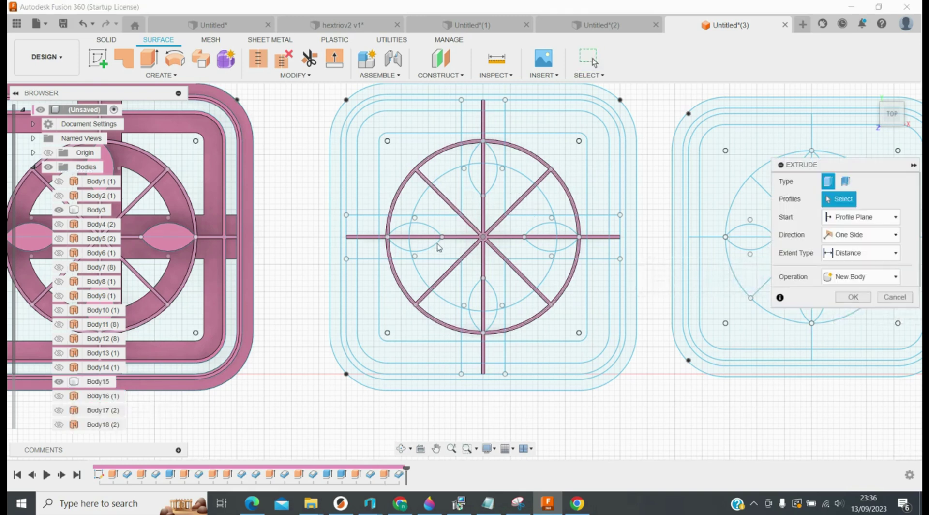
{"action": "left_click", "coordinate": [428, 246]}
{"action": "left_click", "coordinate": [401, 243]}
{"action": "left_click", "coordinate": [402, 231]}
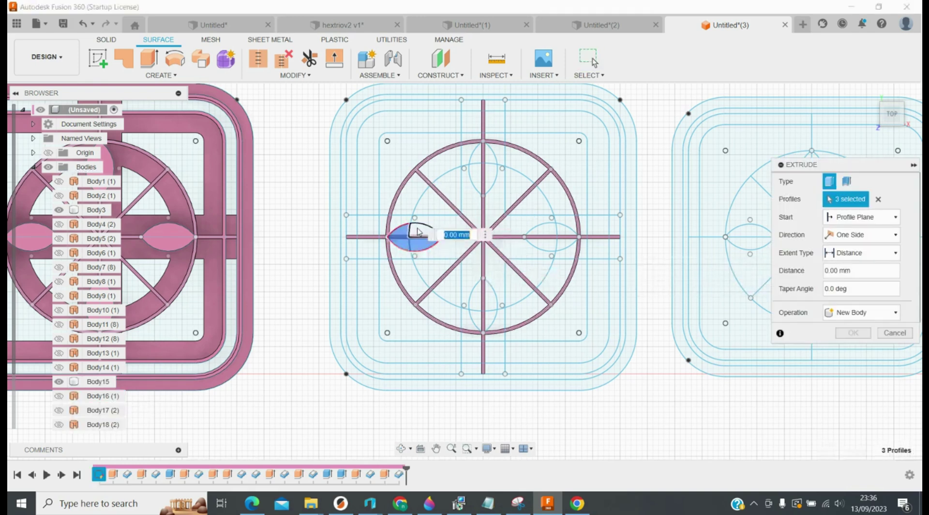
{"action": "left_click", "coordinate": [420, 230]}
{"action": "left_click", "coordinate": [477, 186]}
{"action": "left_click", "coordinate": [489, 177]}
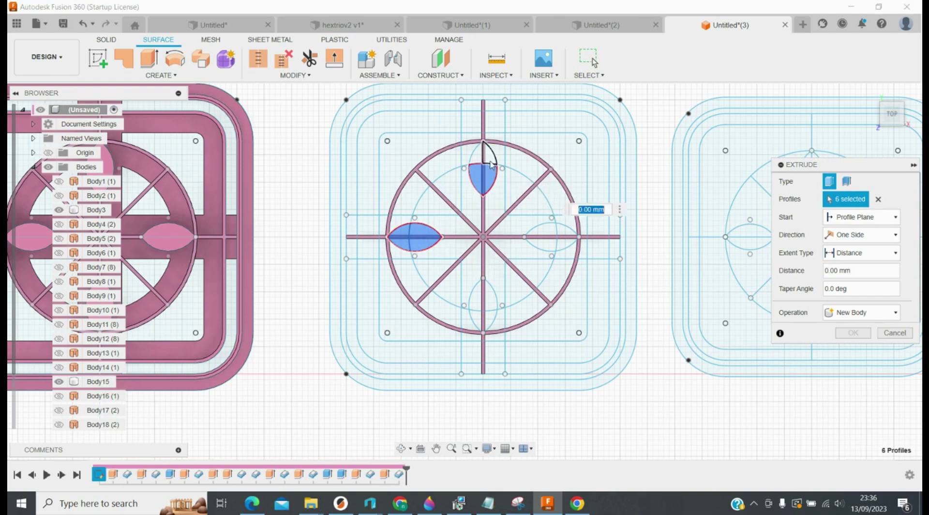
{"action": "left_click", "coordinate": [477, 163]}
{"action": "left_click", "coordinate": [475, 164]}
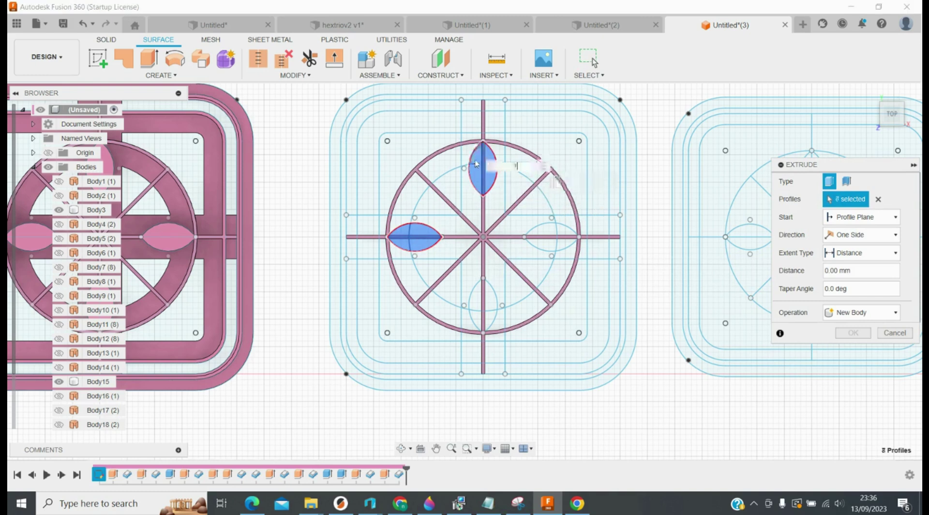
{"action": "key", "text": "Return"}
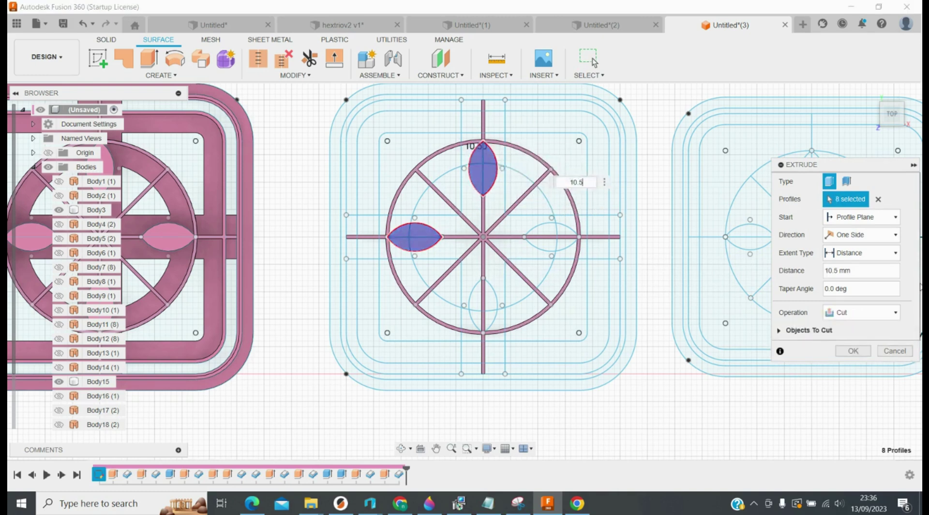
{"action": "left_click", "coordinate": [856, 312]}
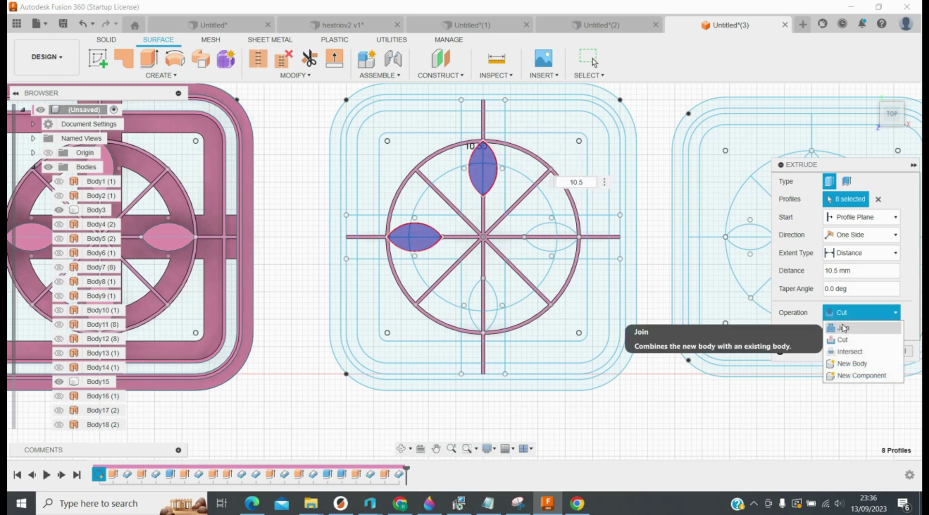
{"action": "left_click", "coordinate": [844, 324]}
{"action": "left_click", "coordinate": [853, 333]}
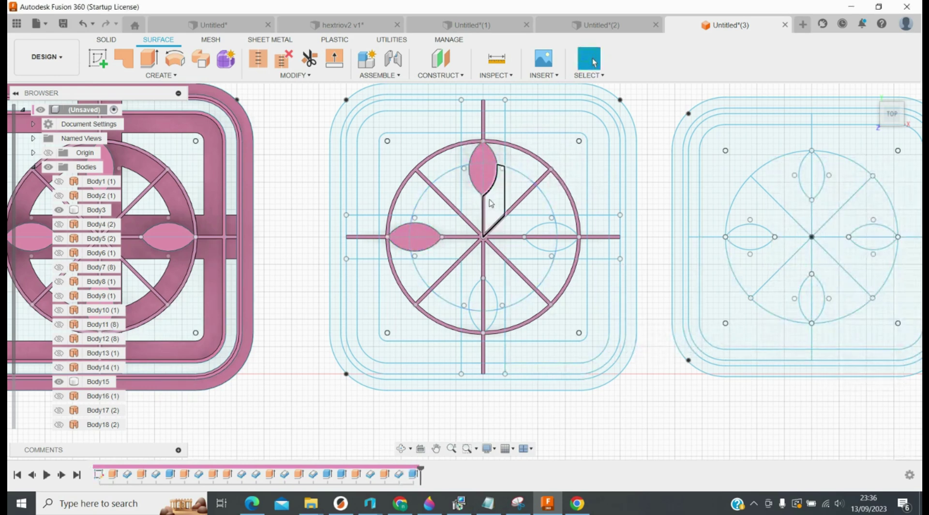
Open the tile sketch, Sketch1, for editing
{"action": "scroll", "coordinate": [92, 386], "scroll_direction": "down", "scroll_amount": 2}
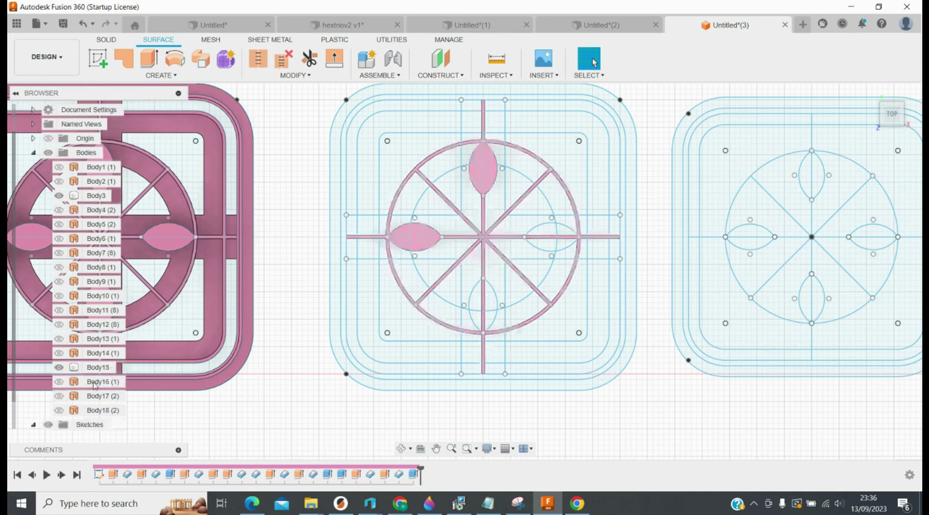
{"action": "left_click", "coordinate": [88, 421]}
{"action": "right_click", "coordinate": [89, 423]}
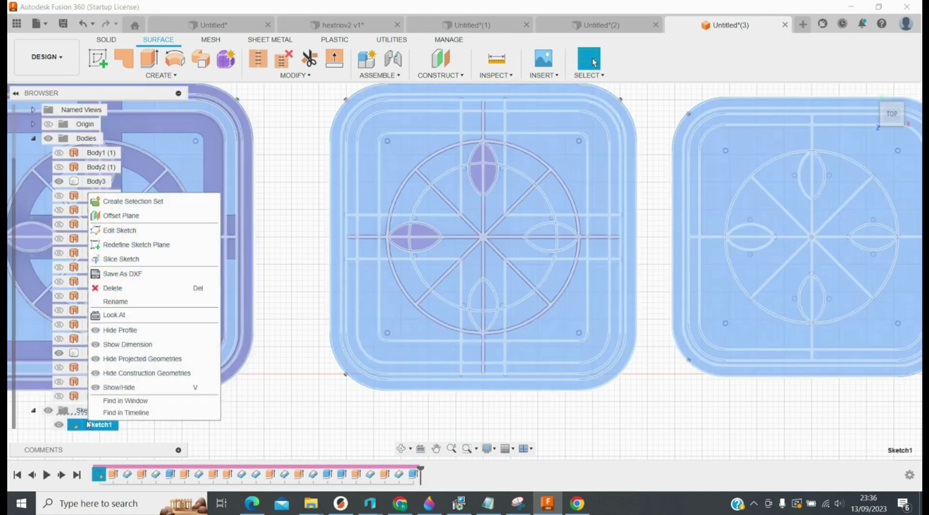
{"action": "left_click", "coordinate": [115, 230]}
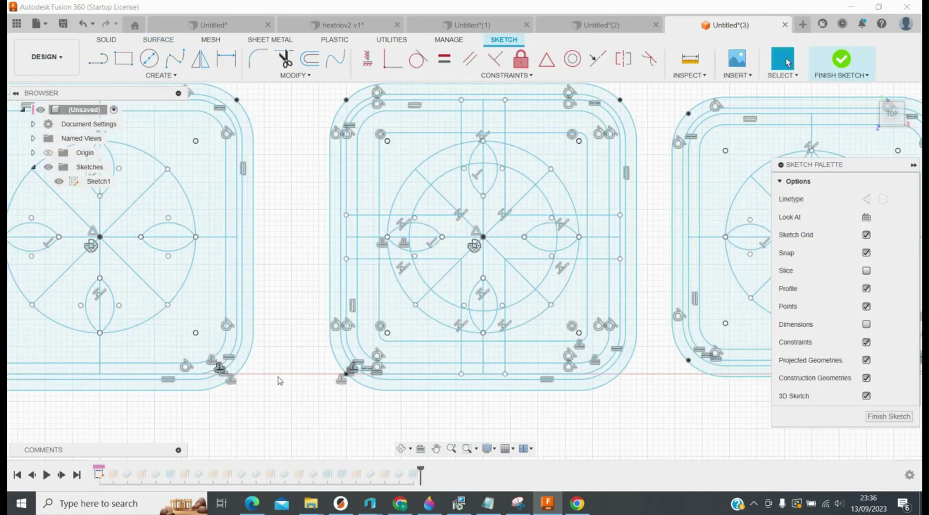
{"action": "scroll", "coordinate": [613, 403], "scroll_direction": "up", "scroll_amount": 3}
{"action": "key", "text": "t"}
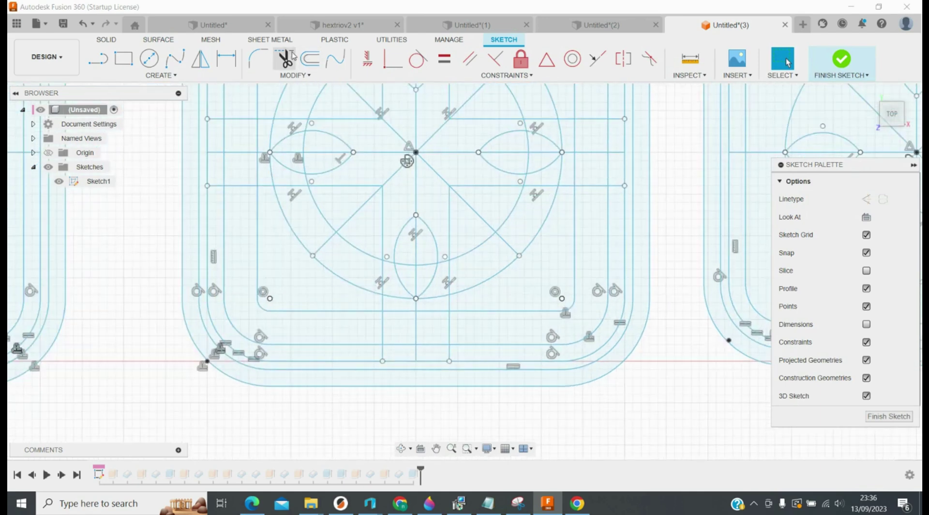
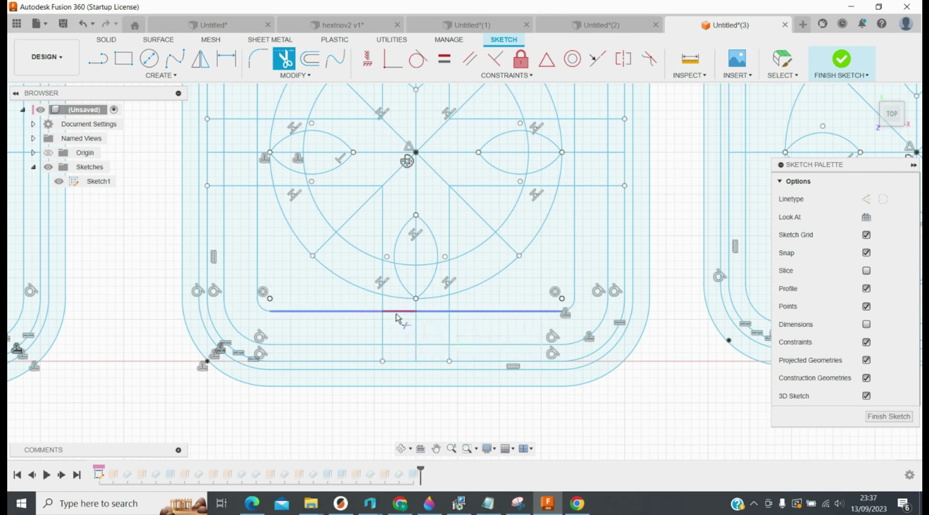
{"action": "left_click", "coordinate": [416, 333]}
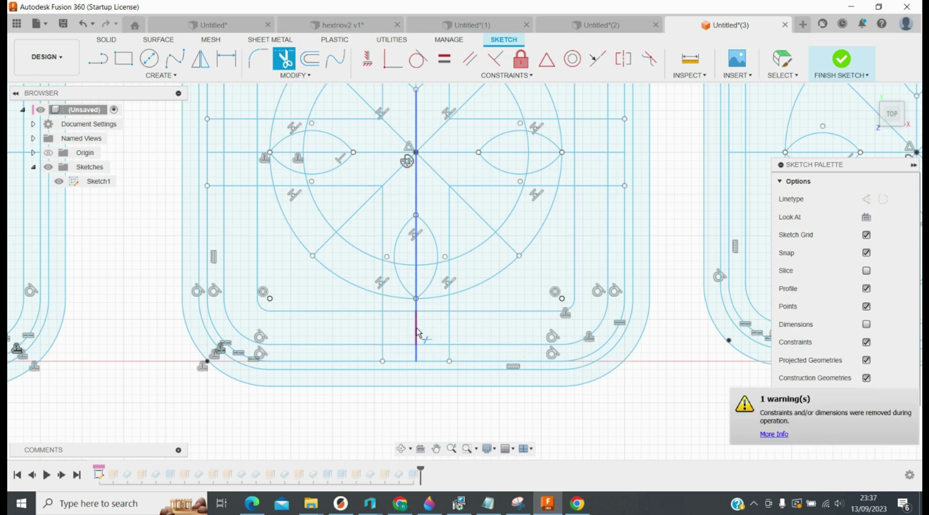
{"action": "left_click", "coordinate": [84, 23]}
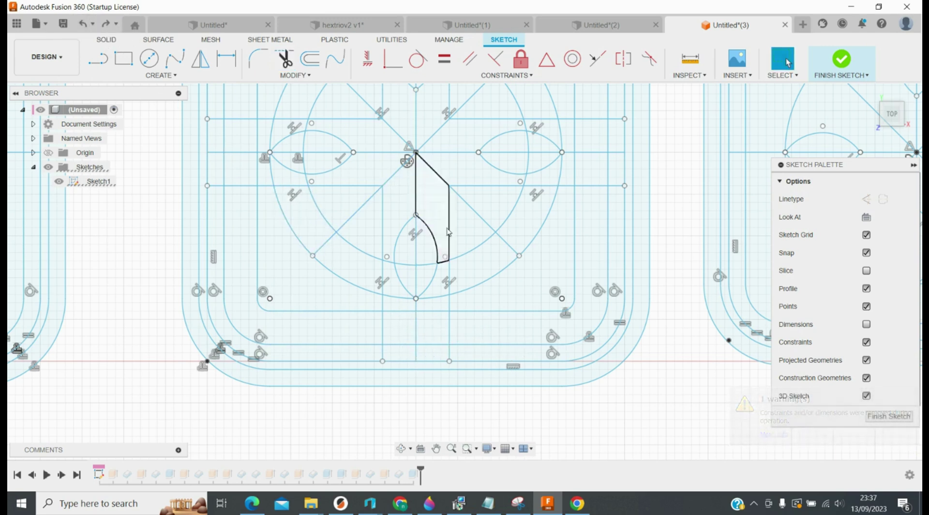
Trim the second tile's lower vertical band lines, the innermost square's edge between them and the inner circle's arc inside the lower petal; finish the sketch
{"action": "left_click", "coordinate": [295, 75]}
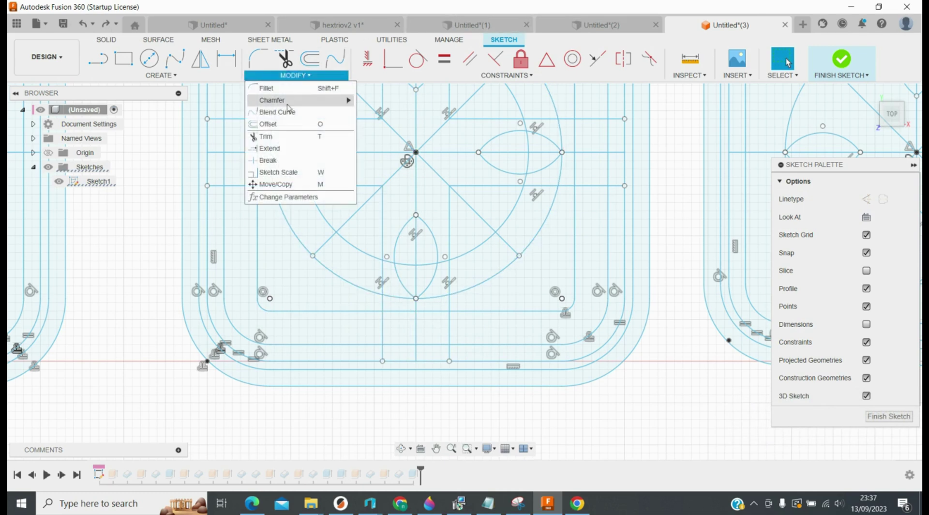
{"action": "left_click", "coordinate": [269, 136]}
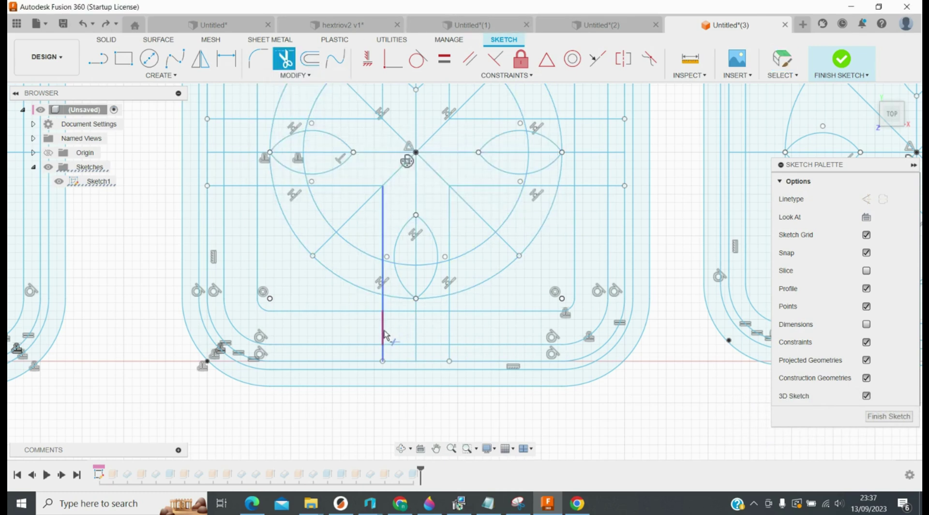
{"action": "left_click", "coordinate": [385, 333]}
{"action": "left_click", "coordinate": [451, 322]}
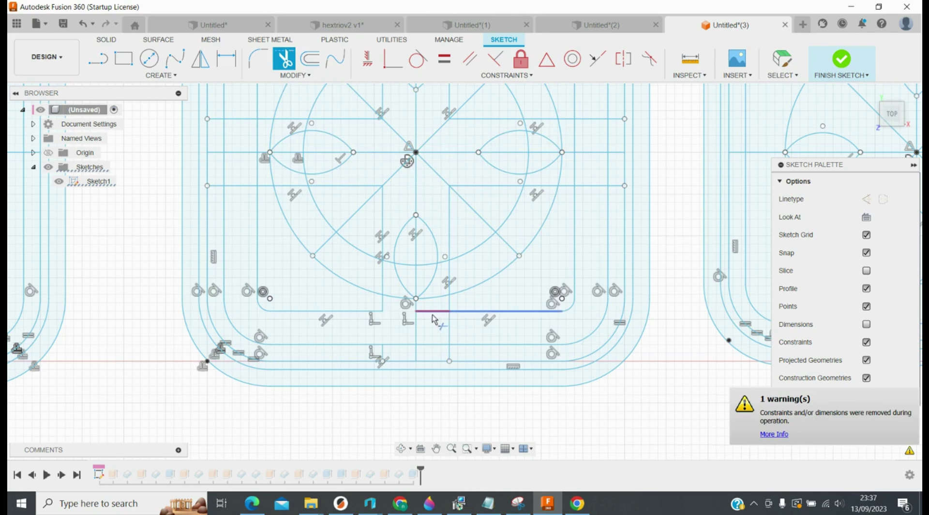
{"action": "left_click", "coordinate": [442, 329]}
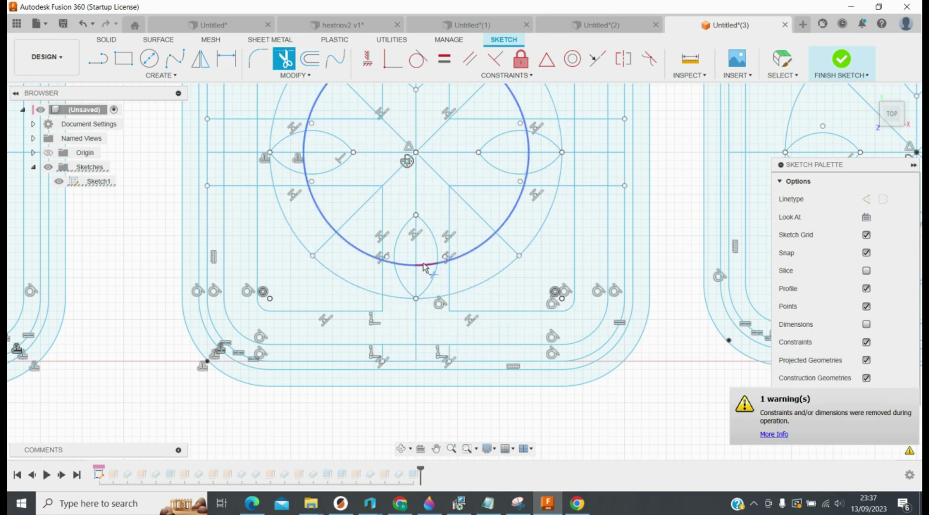
{"action": "left_click", "coordinate": [406, 267]}
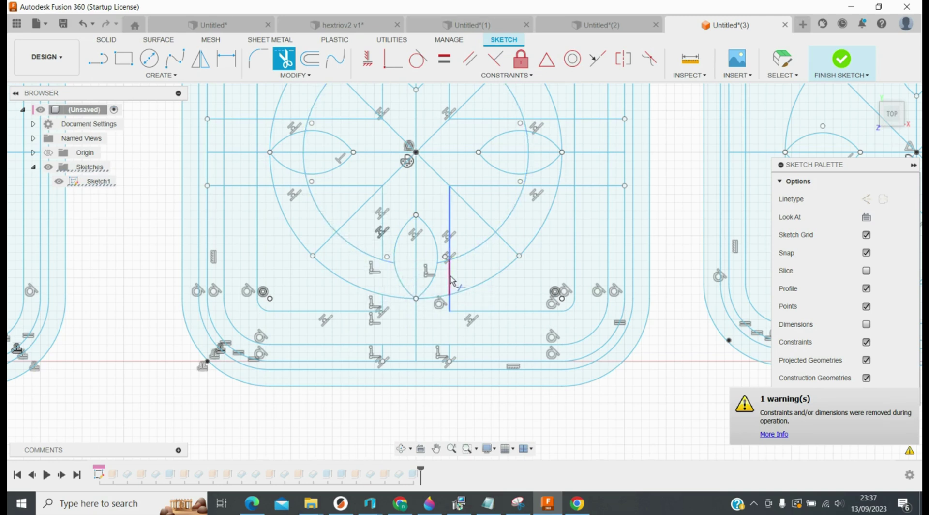
{"action": "left_click", "coordinate": [448, 278]}
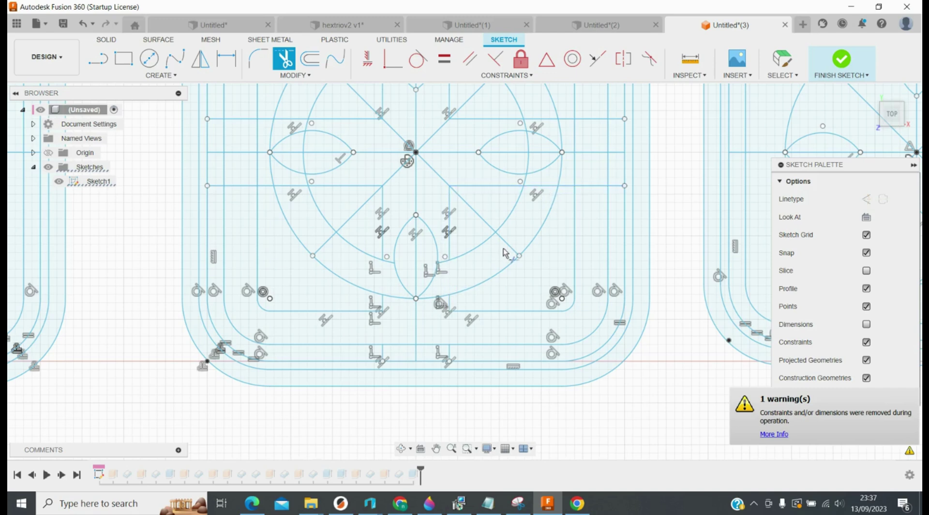
{"action": "left_click", "coordinate": [842, 64]}
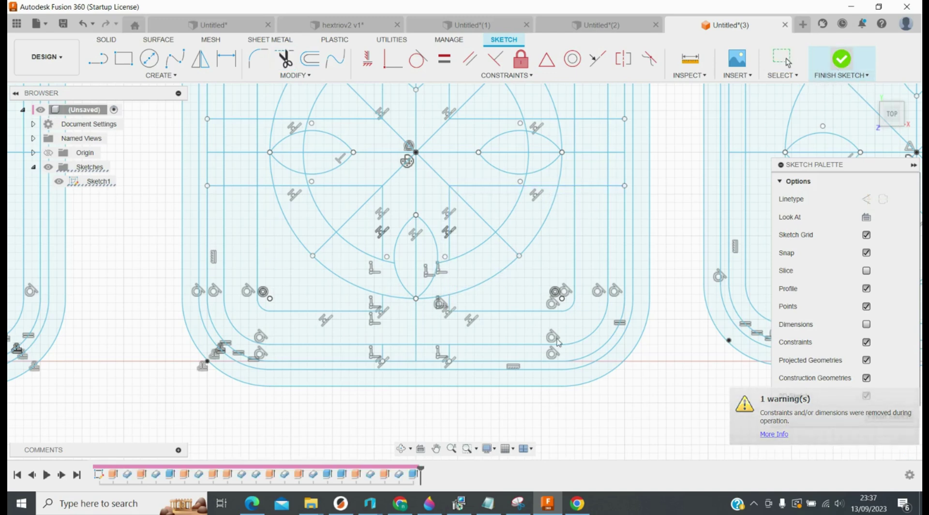
Extrude all profiles of the second tile's right and lower petals by 10.5 mm, joined to the pattern body
{"action": "scroll", "coordinate": [402, 396], "scroll_direction": "down", "scroll_amount": 4}
{"action": "scroll", "coordinate": [519, 236], "scroll_direction": "up", "scroll_amount": 1}
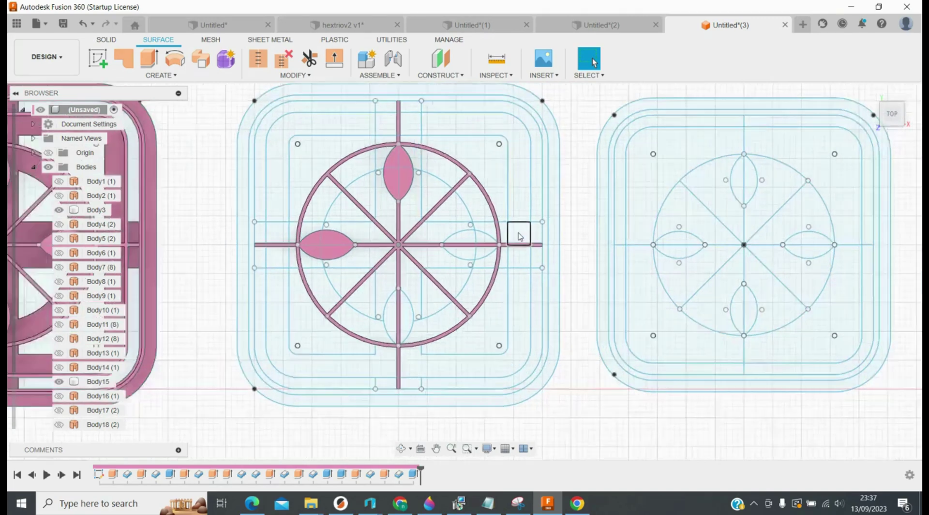
{"action": "scroll", "coordinate": [519, 237], "scroll_direction": "up", "scroll_amount": 1}
{"action": "key", "text": "e"}
{"action": "left_click", "coordinate": [457, 255]}
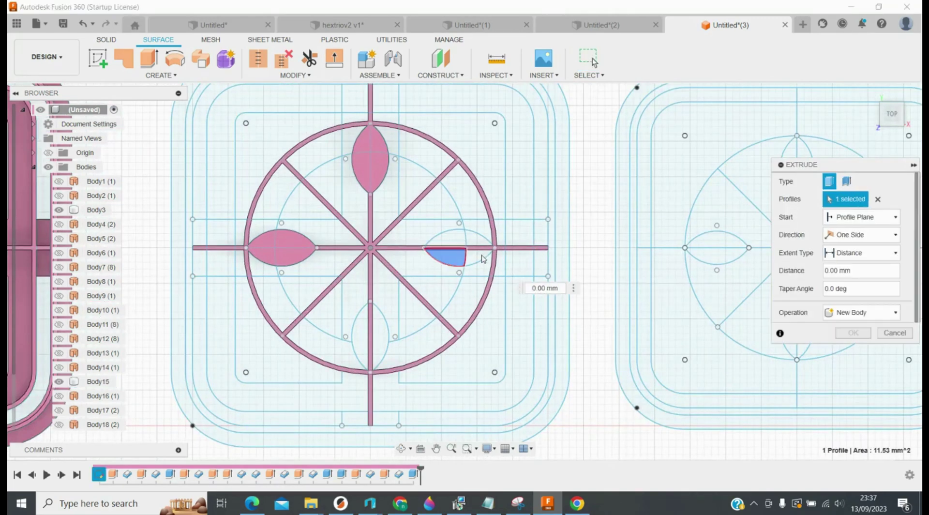
{"action": "left_click", "coordinate": [477, 246]}
{"action": "left_click", "coordinate": [476, 243]}
{"action": "left_click", "coordinate": [441, 241]}
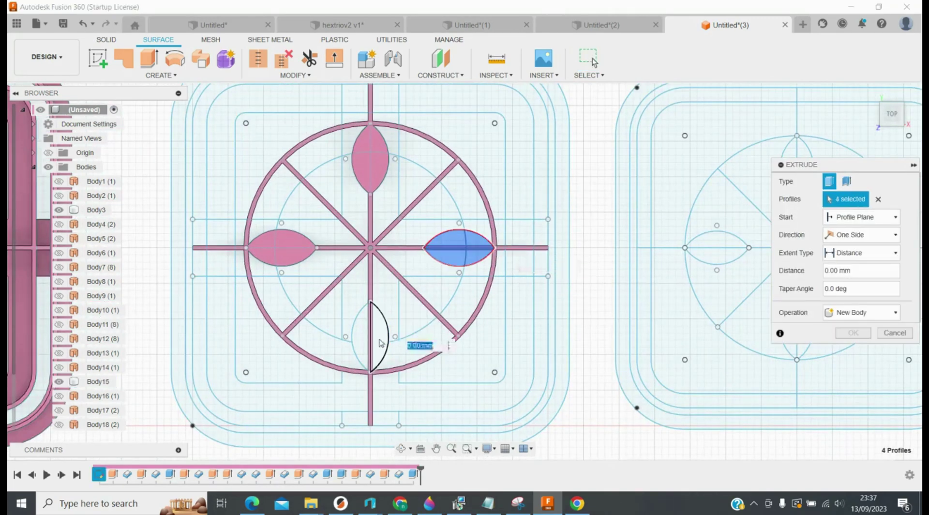
{"action": "left_click", "coordinate": [378, 339]}
{"action": "left_click", "coordinate": [364, 347]}
{"action": "type", "text": "10.5"}
{"action": "key", "text": "Return"}
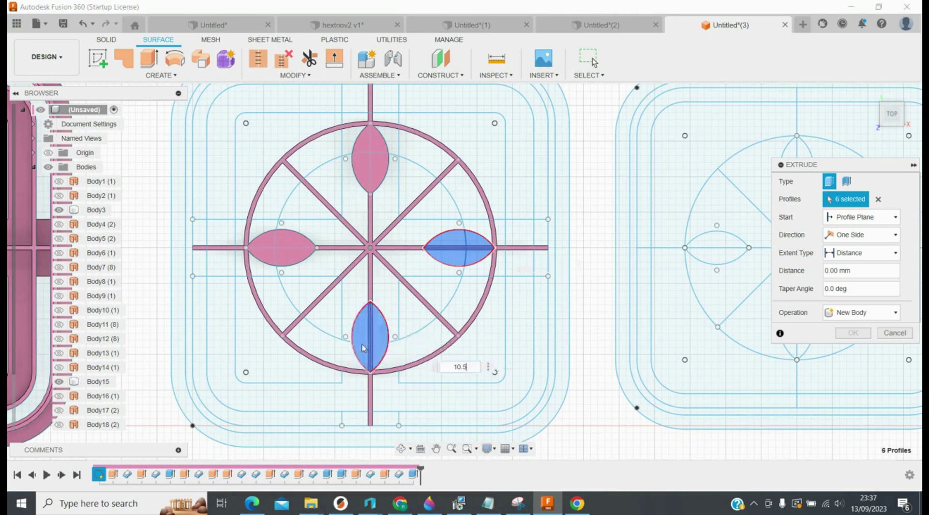
{"action": "left_click", "coordinate": [861, 312]}
{"action": "left_click", "coordinate": [846, 328]}
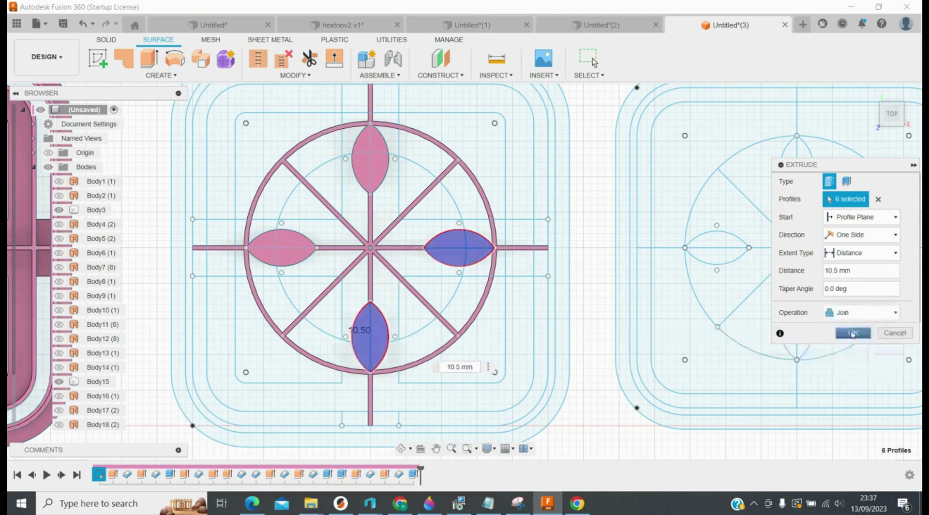
{"action": "key", "text": "Return"}
{"action": "key", "text": "e"}
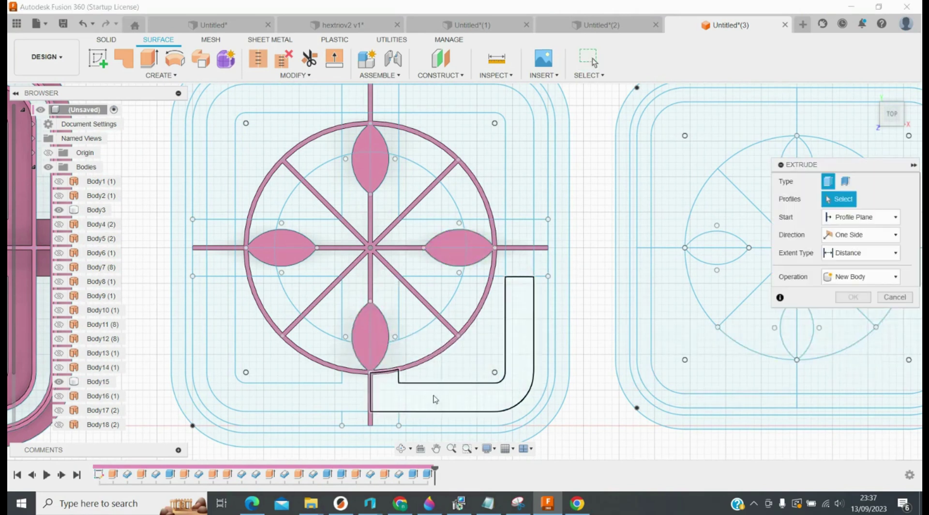
{"action": "left_click", "coordinate": [420, 408]}
{"action": "left_click", "coordinate": [326, 407]}
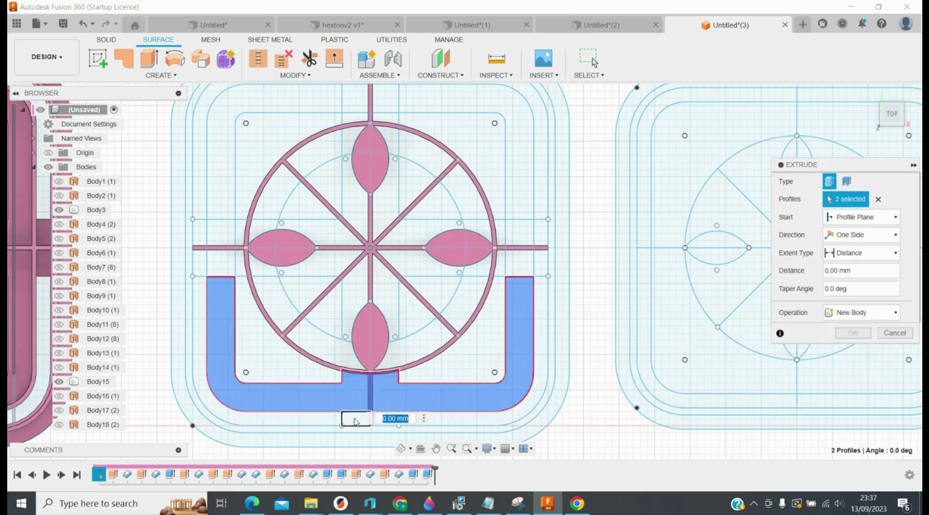
{"action": "key", "text": "Escape"}
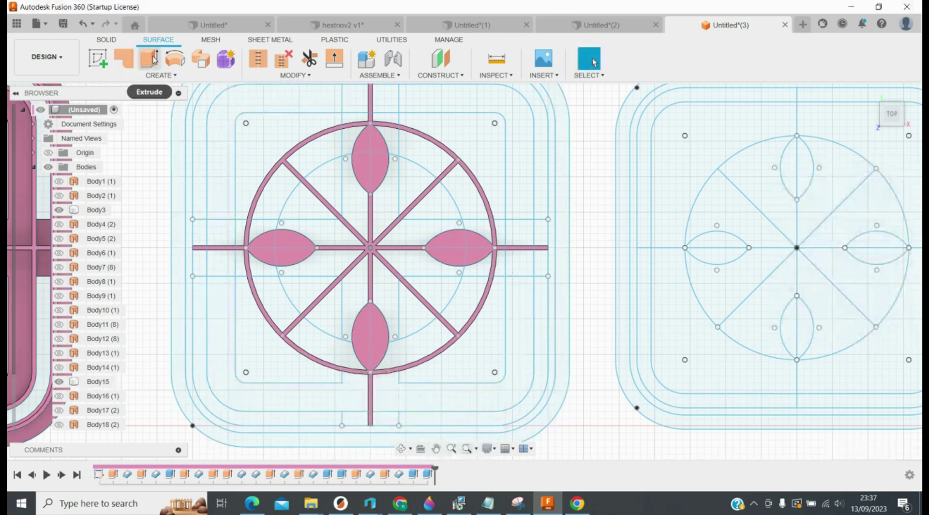
Surface-extrude the second tile's innermost complete rounded-square outline, just outside the square band, by 10 mm
{"action": "left_click", "coordinate": [149, 58]}
{"action": "left_click", "coordinate": [278, 414]}
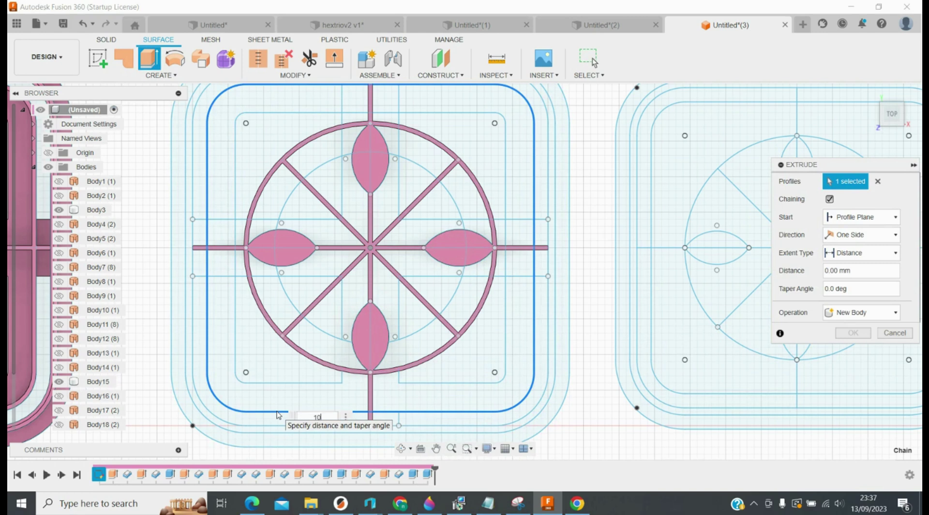
{"action": "key", "text": "Return"}
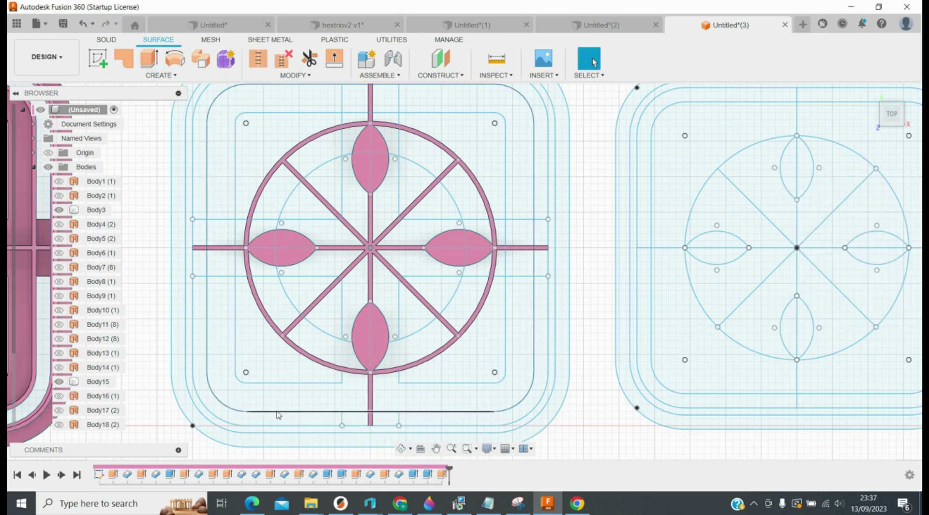
Thicken the new rounded-square wall by -0.6 mm on one side, joined to the pattern body
{"action": "key", "text": "t"}
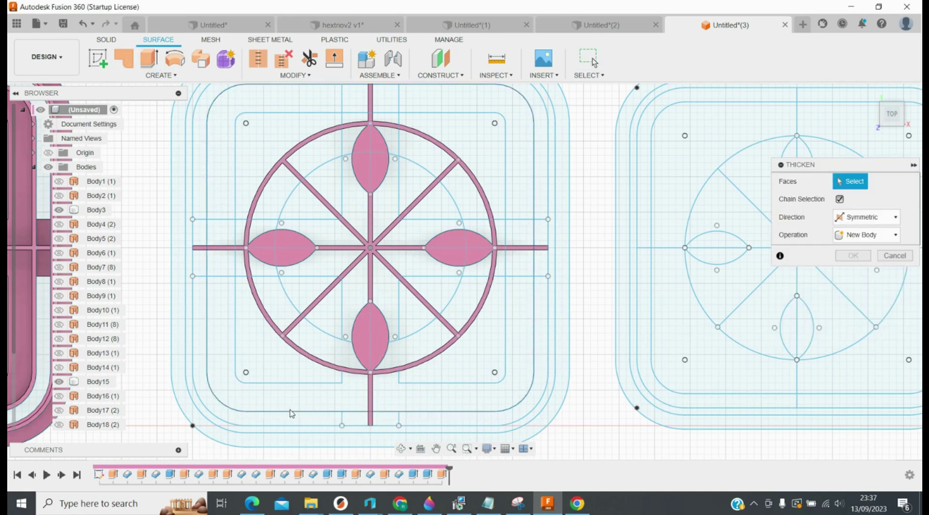
{"action": "left_click", "coordinate": [292, 412]}
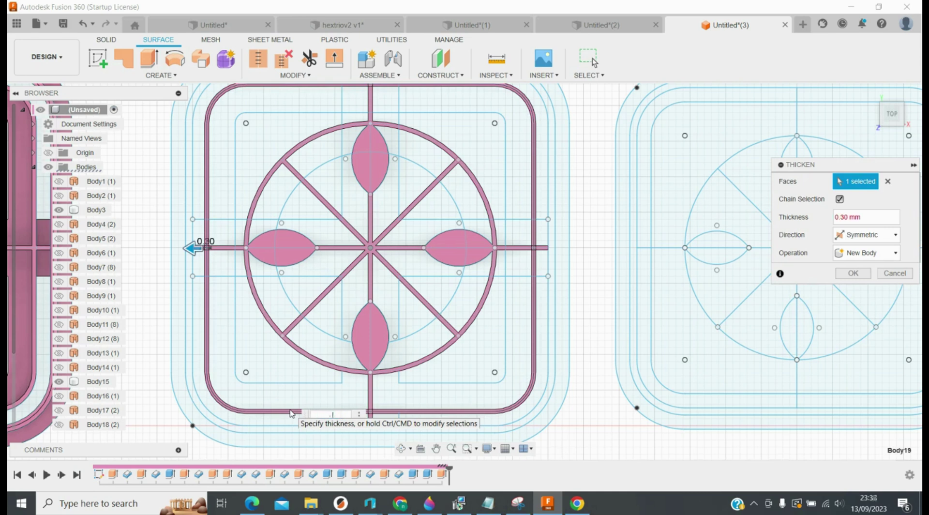
{"action": "type", "text": "-.6"}
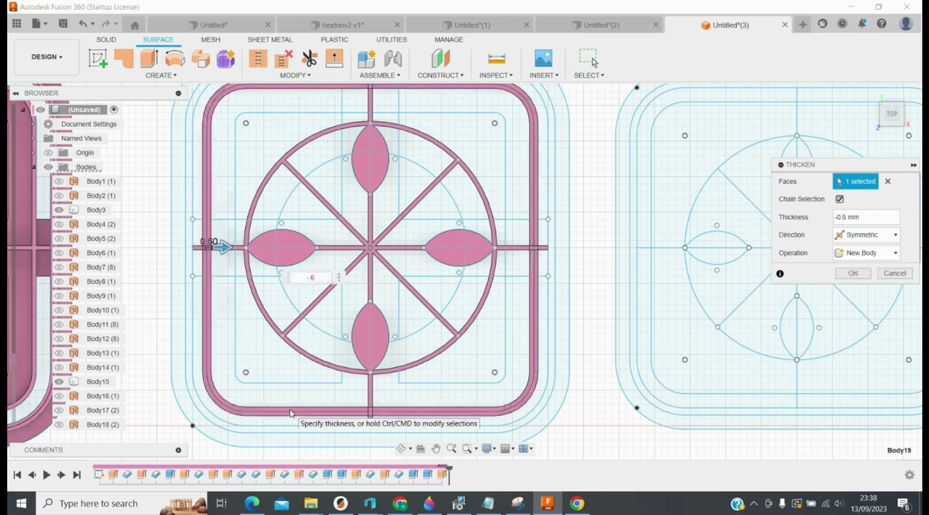
{"action": "left_click", "coordinate": [866, 235]}
{"action": "left_click", "coordinate": [854, 251]}
{"action": "left_click", "coordinate": [855, 252]}
{"action": "left_click", "coordinate": [856, 271]}
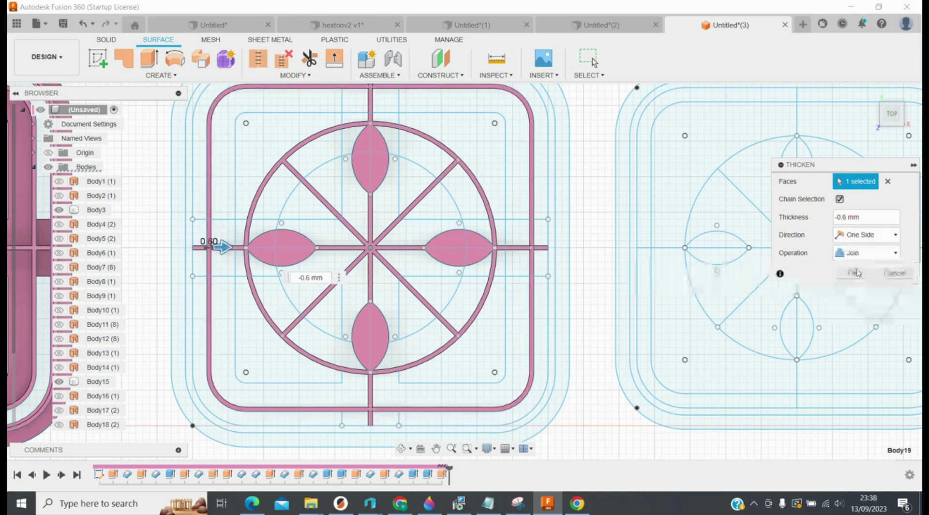
Start a solid extrusion with all profiles of the second tile's rounded-square band and the cross-band ends crossing it
{"action": "key", "text": "e"}
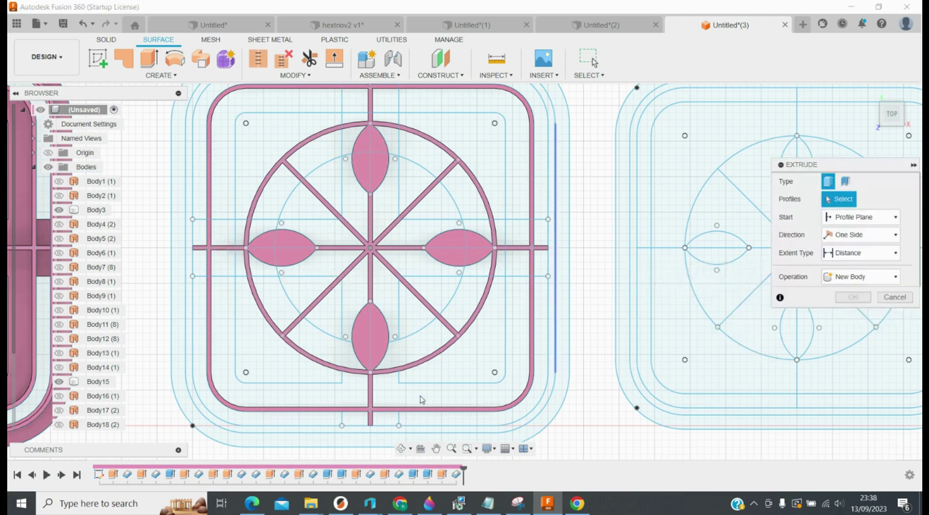
{"action": "left_click", "coordinate": [390, 418]}
{"action": "left_click", "coordinate": [356, 419]}
{"action": "left_click", "coordinate": [358, 404]}
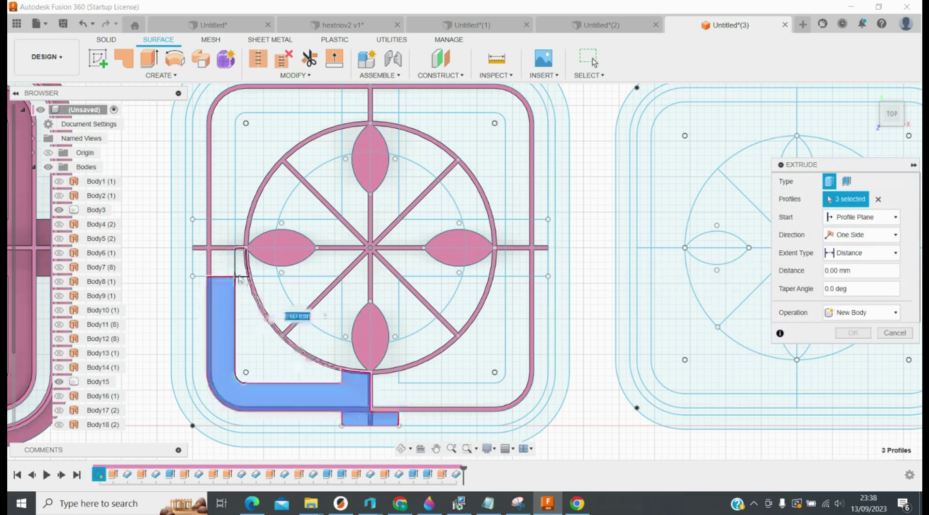
{"action": "left_click", "coordinate": [217, 266]}
{"action": "left_click", "coordinate": [200, 264]}
{"action": "left_click", "coordinate": [201, 240]}
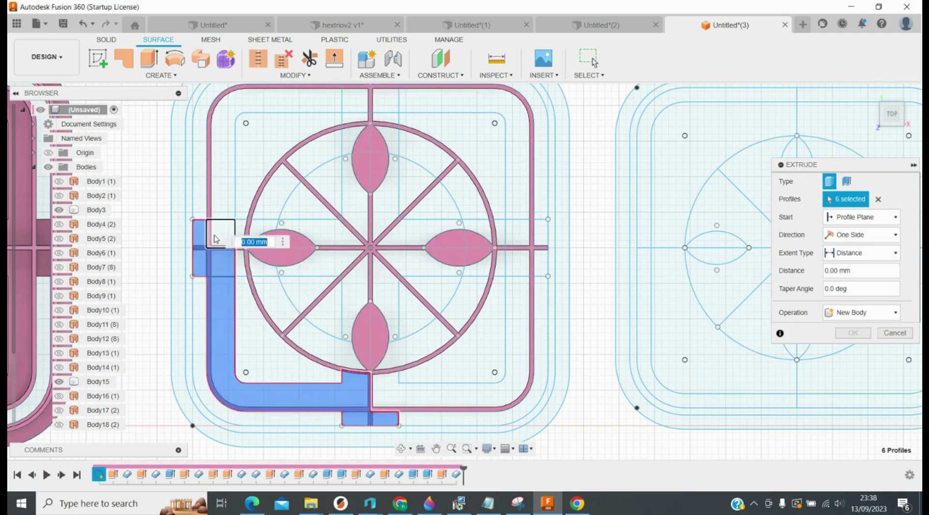
{"action": "left_click", "coordinate": [215, 237]}
{"action": "left_click", "coordinate": [217, 181]}
{"action": "left_click", "coordinate": [357, 99]}
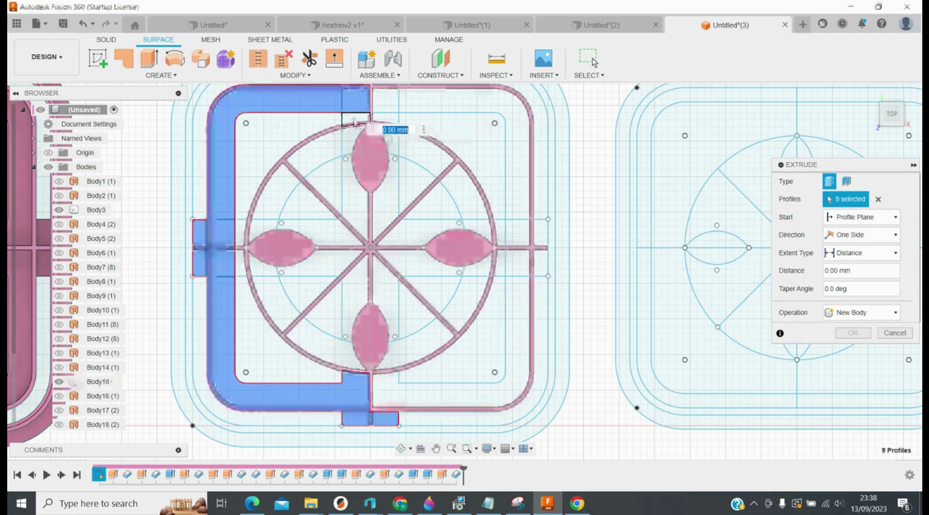
{"action": "left_click", "coordinate": [356, 121]}
{"action": "left_click", "coordinate": [385, 119]}
{"action": "left_click", "coordinate": [391, 106]}
{"action": "left_click", "coordinate": [430, 106]}
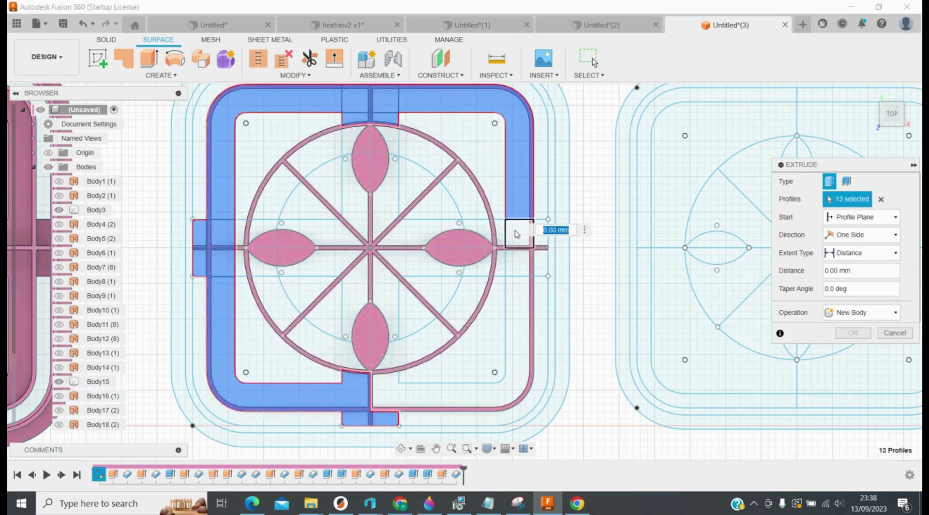
{"action": "left_click", "coordinate": [514, 233]}
{"action": "left_click", "coordinate": [514, 264]}
{"action": "left_click", "coordinate": [539, 263]}
{"action": "left_click", "coordinate": [541, 236]}
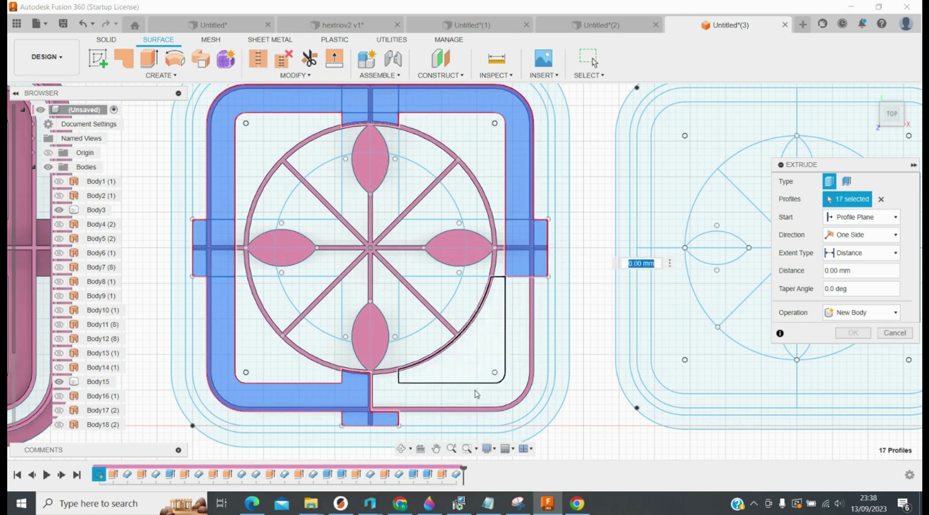
{"action": "left_click", "coordinate": [479, 391]}
Add all profiles of the circular ring band and the central cross bands to the extrusion, leaving out the four petals
{"action": "left_click", "coordinate": [416, 355]}
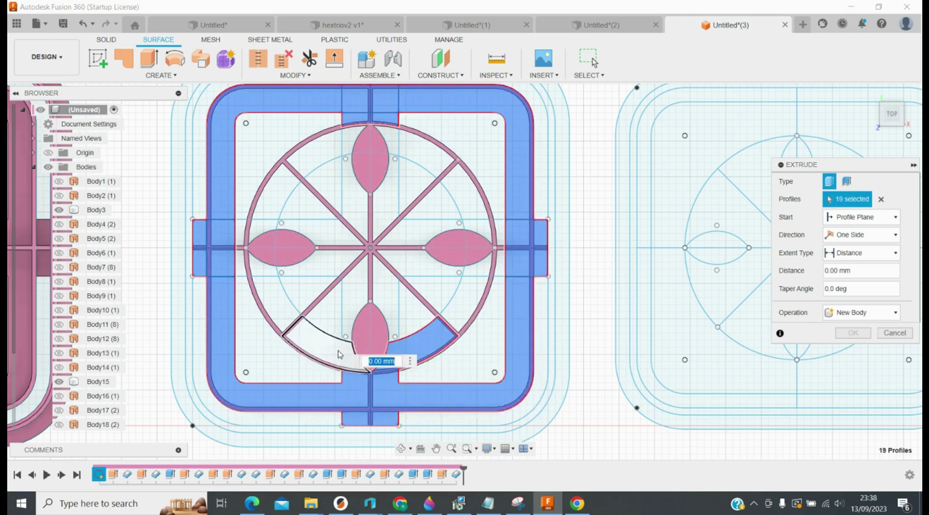
{"action": "left_click", "coordinate": [339, 353]}
{"action": "left_click", "coordinate": [356, 300]}
{"action": "left_click", "coordinate": [282, 273]}
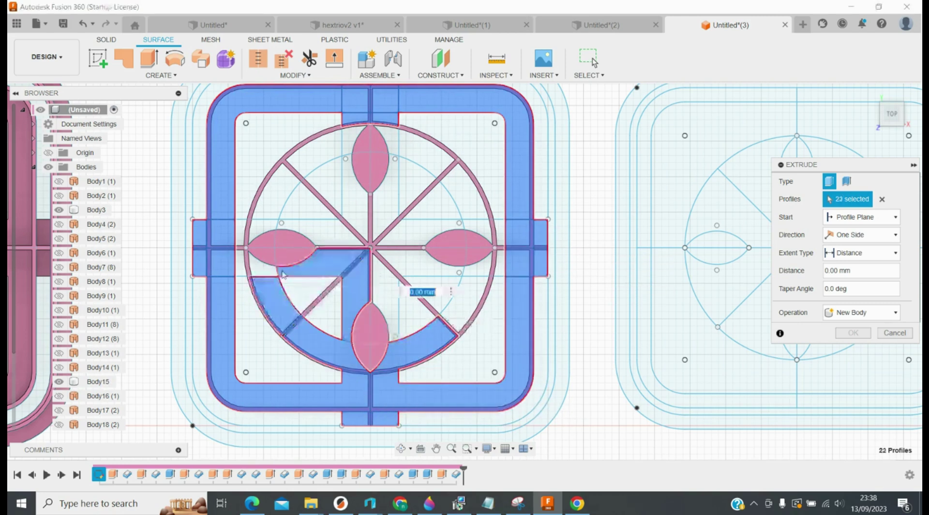
{"action": "left_click", "coordinate": [266, 269]}
{"action": "left_click", "coordinate": [242, 267]}
{"action": "left_click", "coordinate": [242, 233]}
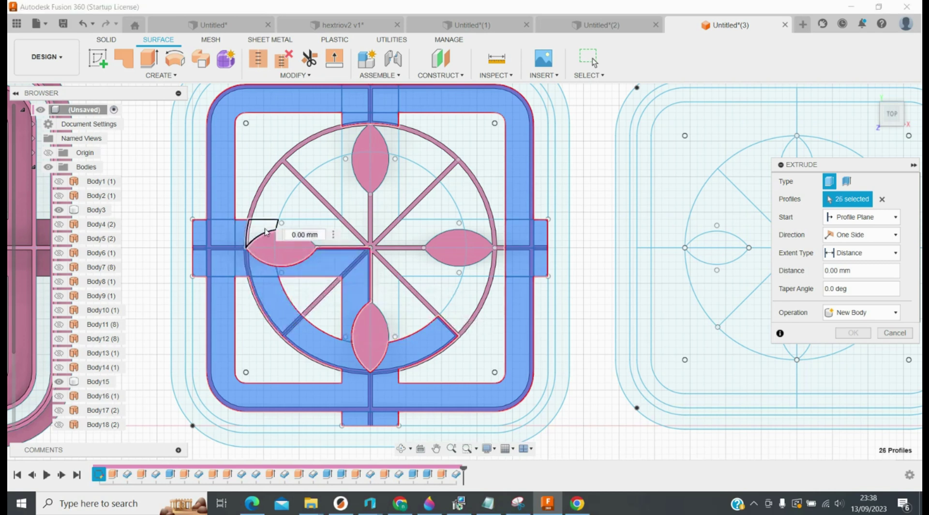
{"action": "left_click", "coordinate": [265, 231]}
{"action": "left_click", "coordinate": [338, 233]}
{"action": "left_click", "coordinate": [268, 199]}
{"action": "left_click", "coordinate": [336, 143]}
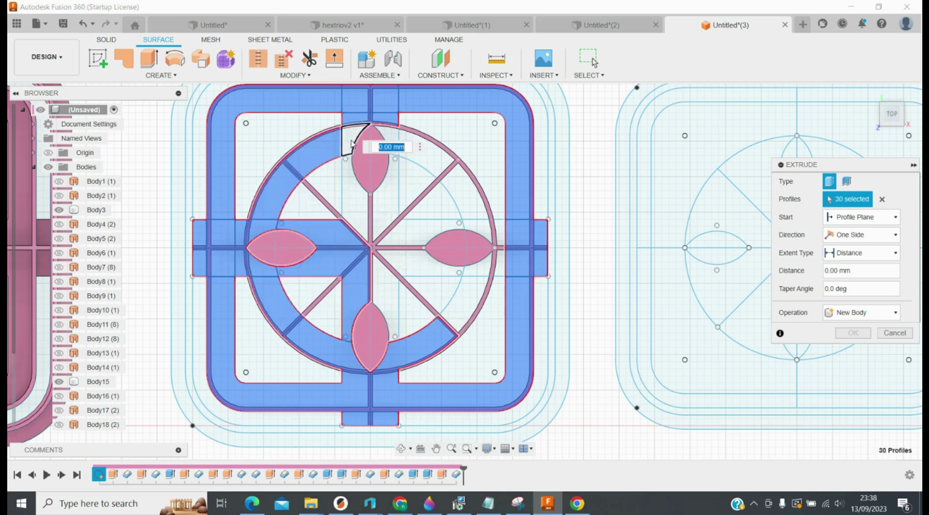
{"action": "left_click", "coordinate": [353, 206]}
{"action": "left_click", "coordinate": [383, 208]}
{"action": "left_click", "coordinate": [393, 148]}
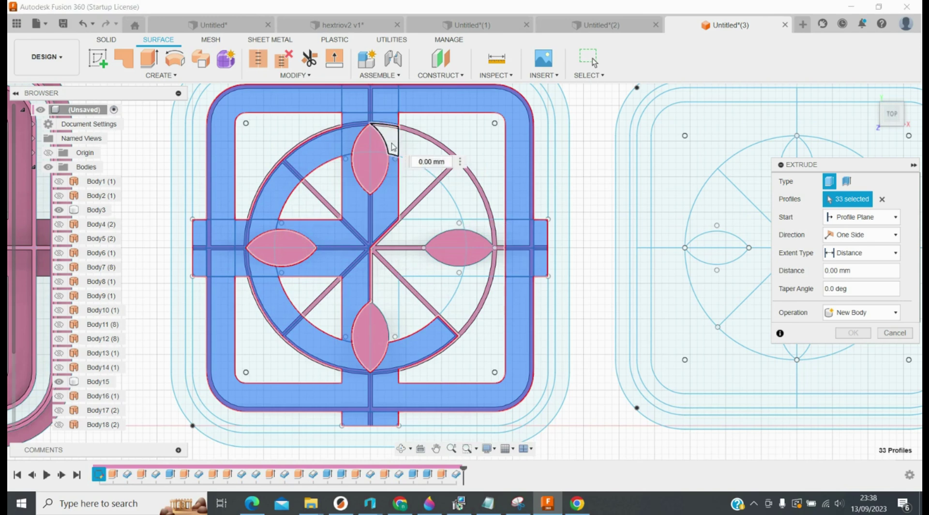
{"action": "left_click", "coordinate": [416, 145]}
{"action": "left_click", "coordinate": [462, 176]}
{"action": "left_click", "coordinate": [481, 208]}
{"action": "left_click", "coordinate": [486, 242]}
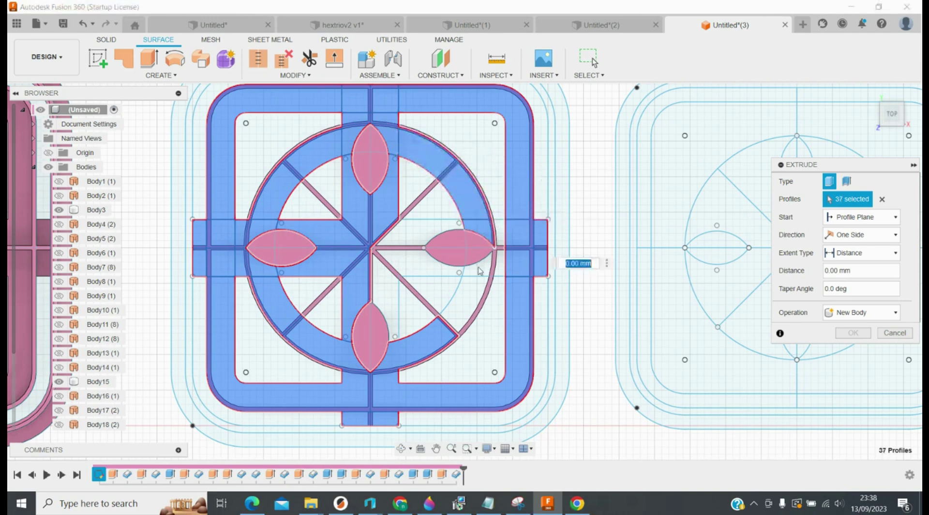
{"action": "left_click", "coordinate": [483, 264]}
{"action": "left_click", "coordinate": [464, 300]}
{"action": "left_click", "coordinate": [499, 244]}
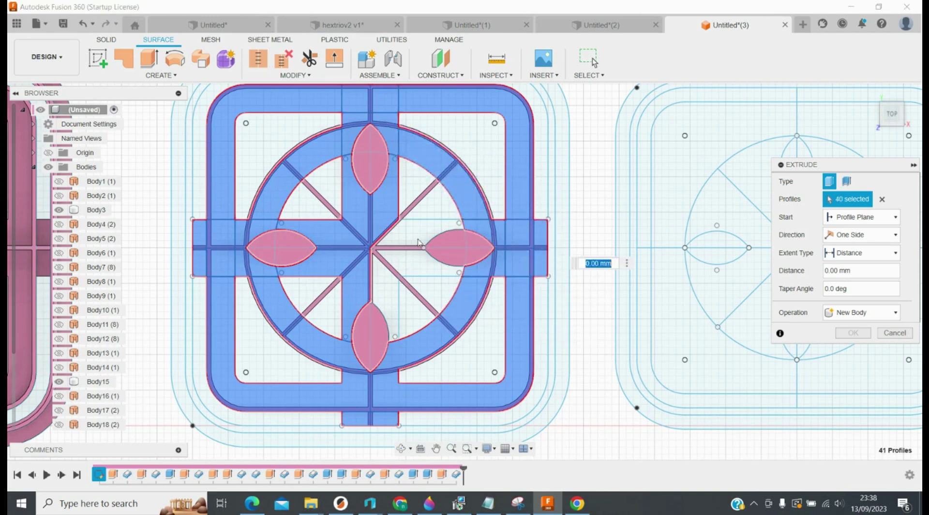
{"action": "left_click", "coordinate": [417, 240]}
{"action": "left_click", "coordinate": [409, 248]}
{"action": "left_click", "coordinate": [406, 261]}
{"action": "left_click", "coordinate": [386, 294]}
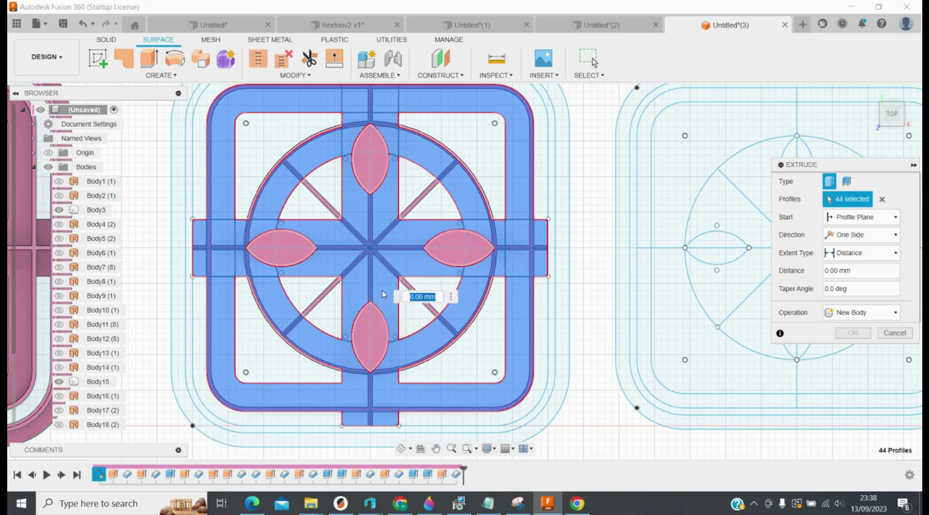
Extrude the 44 selected profiles of the second tile 2 mm, using the Join operation
{"action": "type", "text": "2"}
{"action": "left_click", "coordinate": [863, 312]}
{"action": "left_click", "coordinate": [844, 326]}
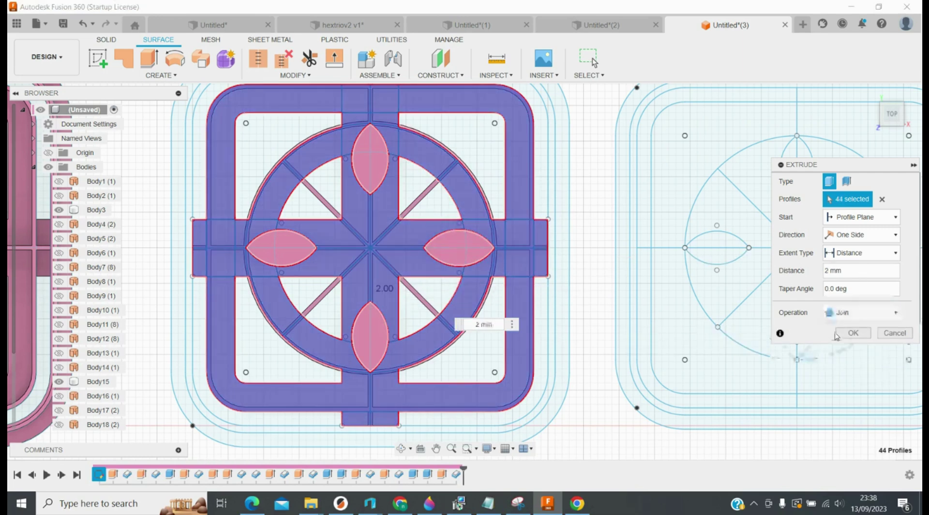
{"action": "left_click", "coordinate": [845, 333]}
Extrude the rounded-square outline just inside the second tile's outer border as a 12 mm surface, as a new body
{"action": "scroll", "coordinate": [515, 421], "scroll_direction": "down", "scroll_amount": 3}
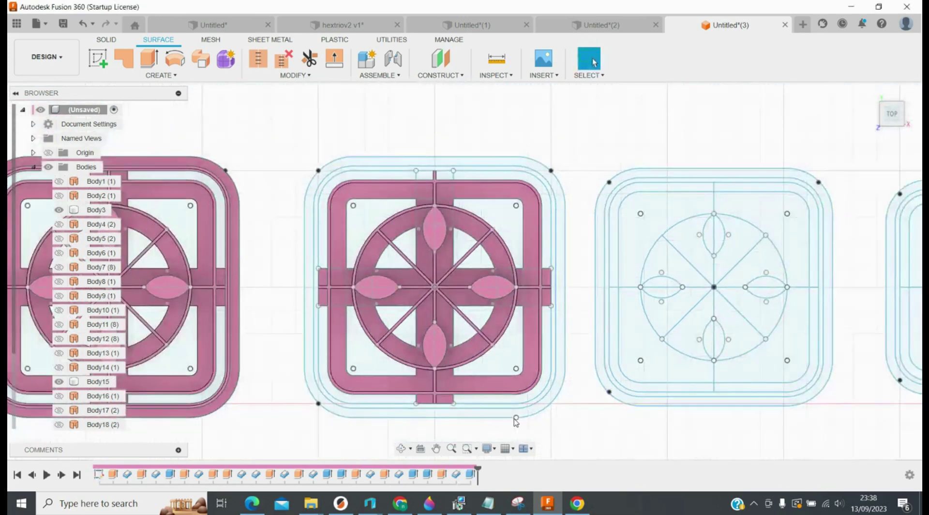
{"action": "scroll", "coordinate": [516, 422], "scroll_direction": "up", "scroll_amount": 1}
{"action": "left_click", "coordinate": [149, 59]}
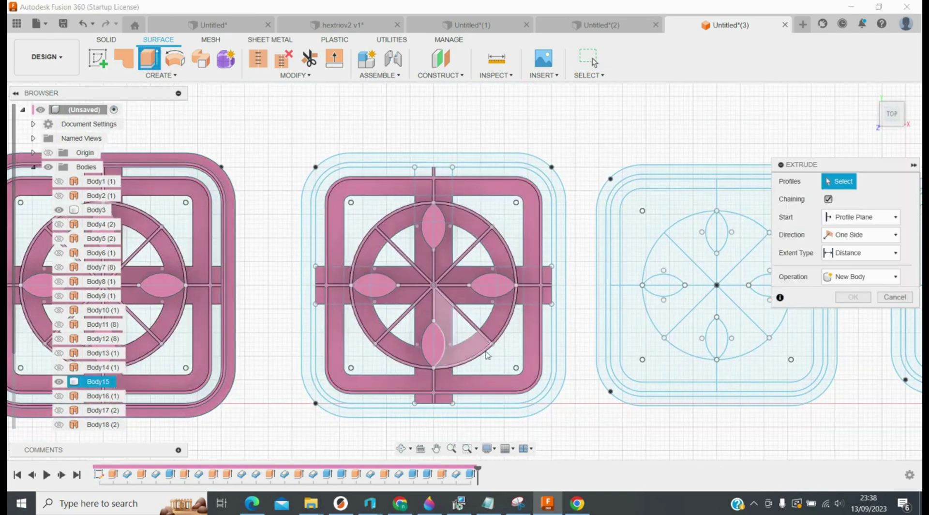
{"action": "left_click", "coordinate": [496, 396]}
{"action": "type", "text": "15"}
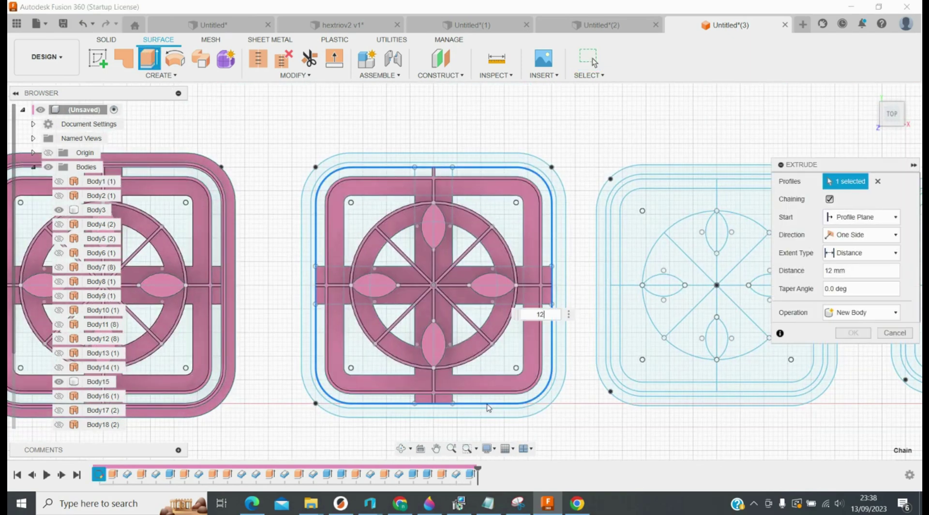
{"action": "key", "text": "Return"}
Thicken the new rounded-square surface wall of the second tile by 0.44 mm to one side, with the Join operation
{"action": "key", "text": "t"}
{"action": "left_click", "coordinate": [478, 408]}
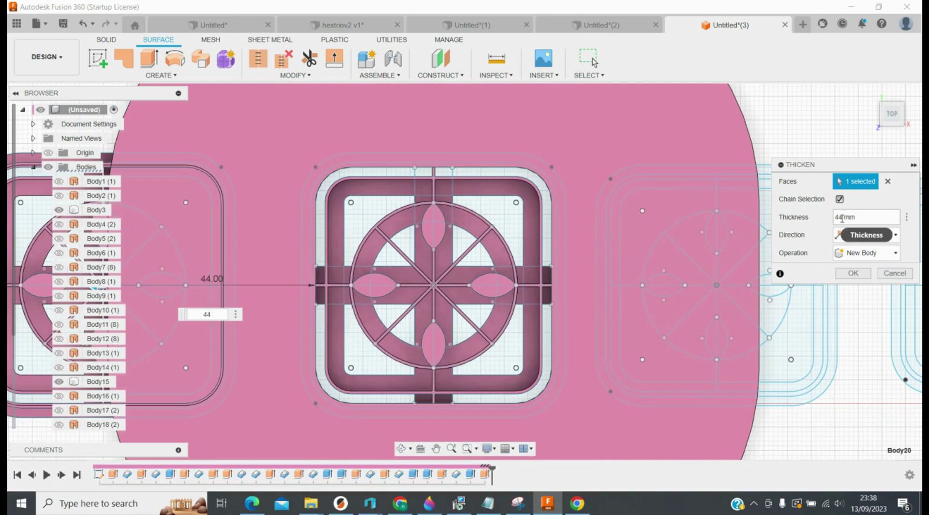
{"action": "type", "text": "."}
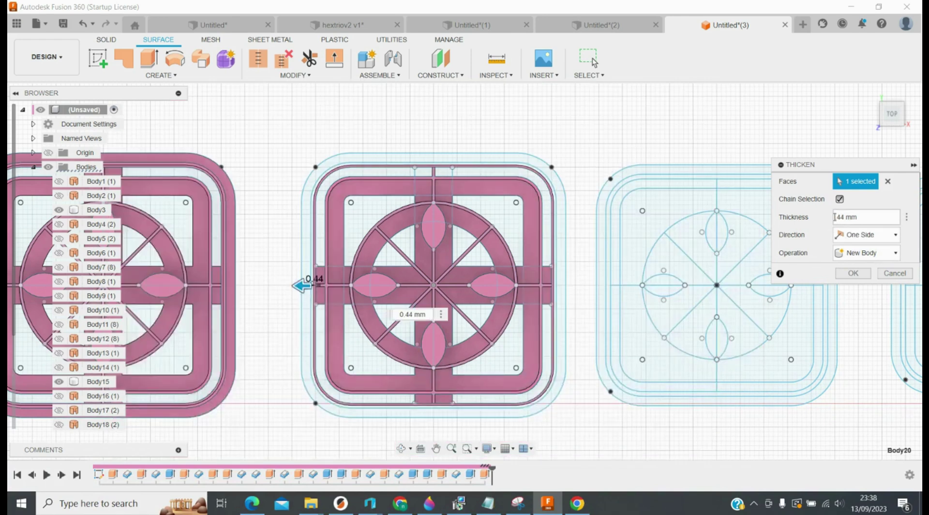
{"action": "left_click", "coordinate": [889, 253]}
{"action": "left_click", "coordinate": [858, 302]}
{"action": "left_click", "coordinate": [852, 273]}
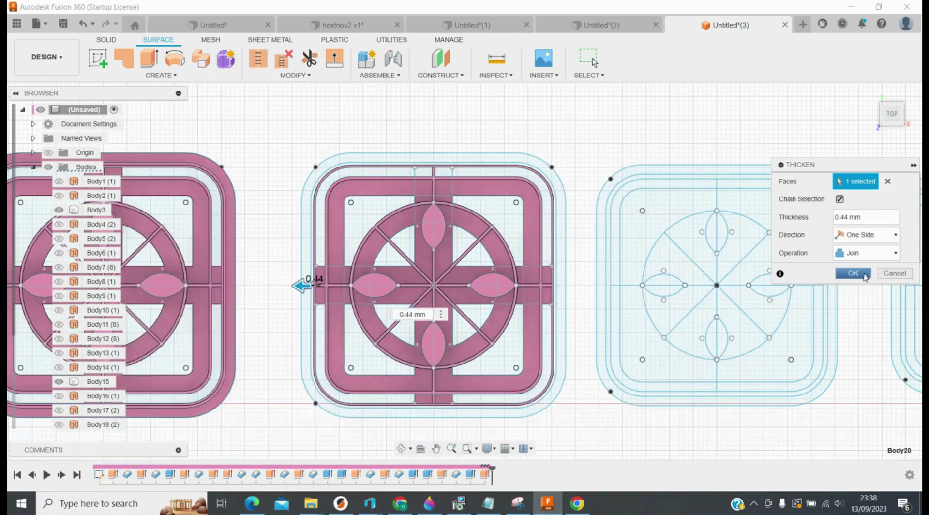
Extrude the narrow ring profile along the second tile's thickened wall 10 mm and join it to the body
{"action": "key", "text": "e"}
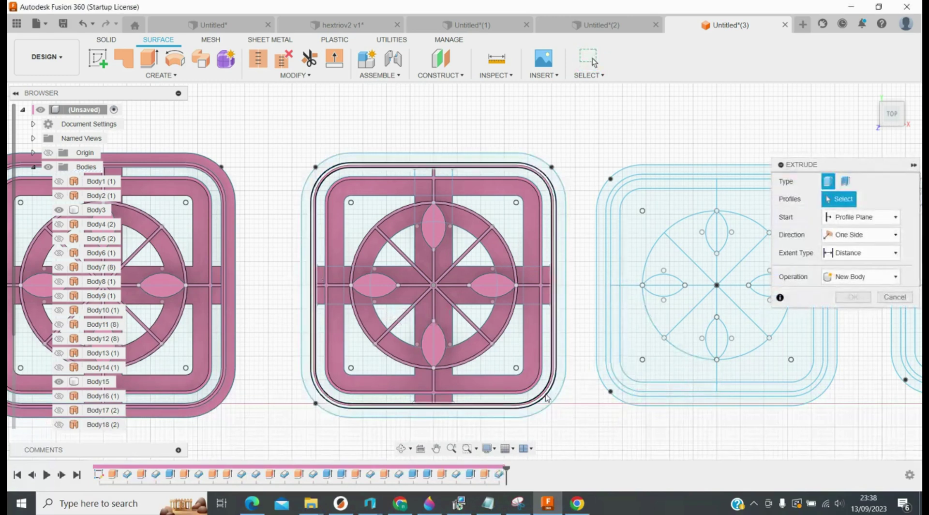
{"action": "left_click", "coordinate": [548, 398]}
{"action": "left_click", "coordinate": [860, 312]}
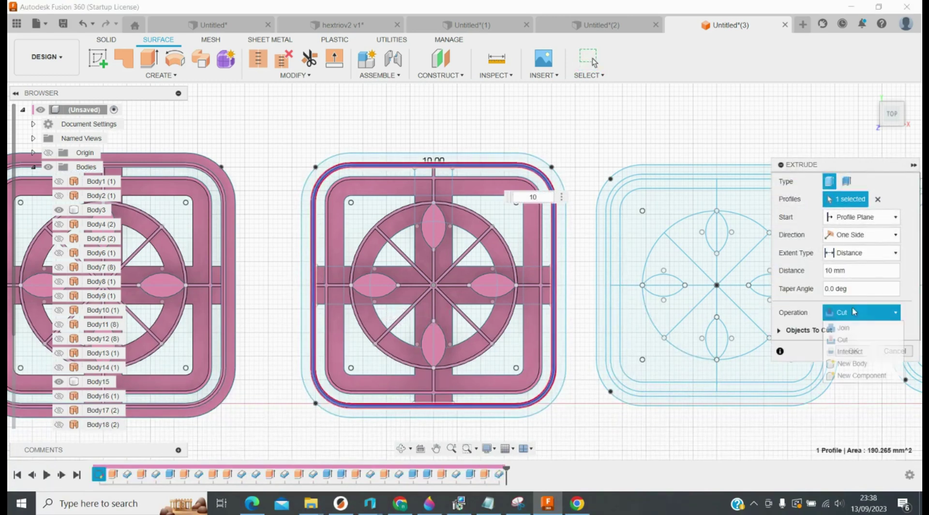
{"action": "left_click", "coordinate": [844, 323]}
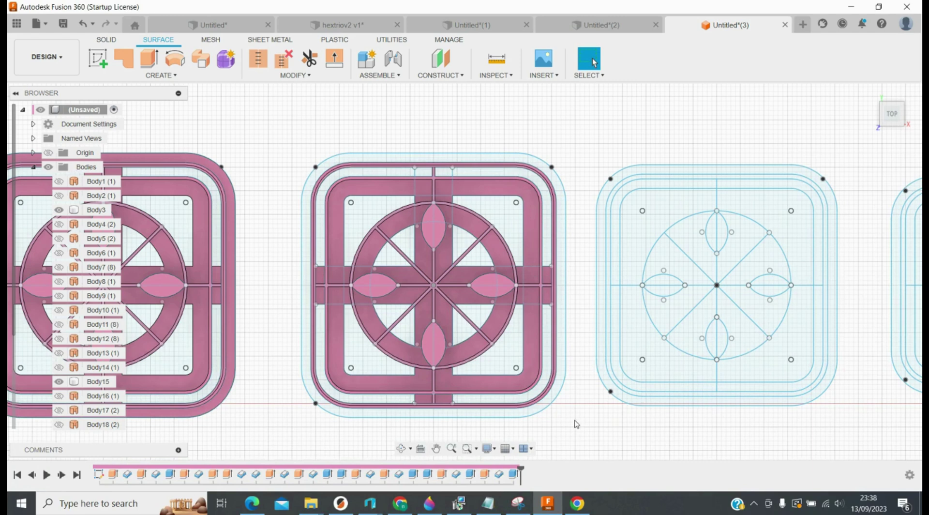
Extrude the second tile's outermost border band 3 mm with the Join operation
{"action": "key", "text": "e"}
{"action": "left_click", "coordinate": [525, 415]}
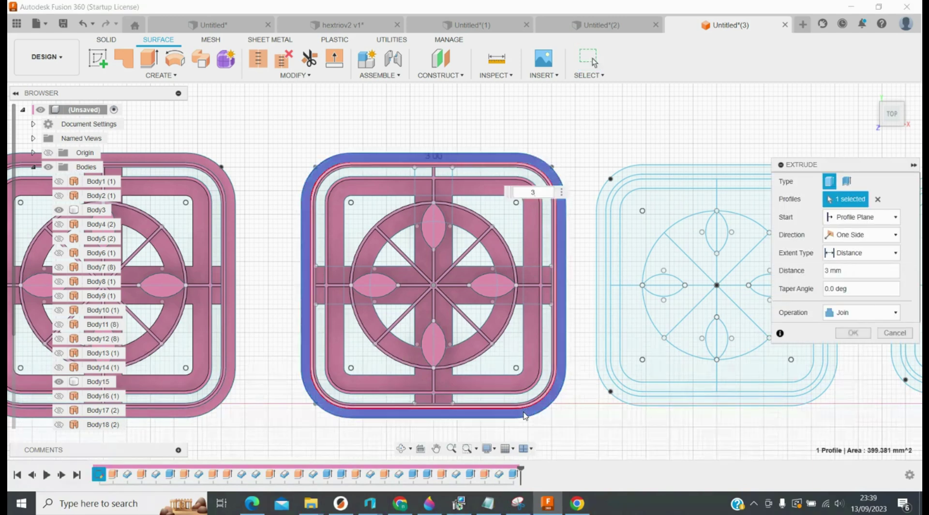
{"action": "key", "text": "Return"}
{"action": "scroll", "coordinate": [526, 415], "scroll_direction": "down", "scroll_amount": 2}
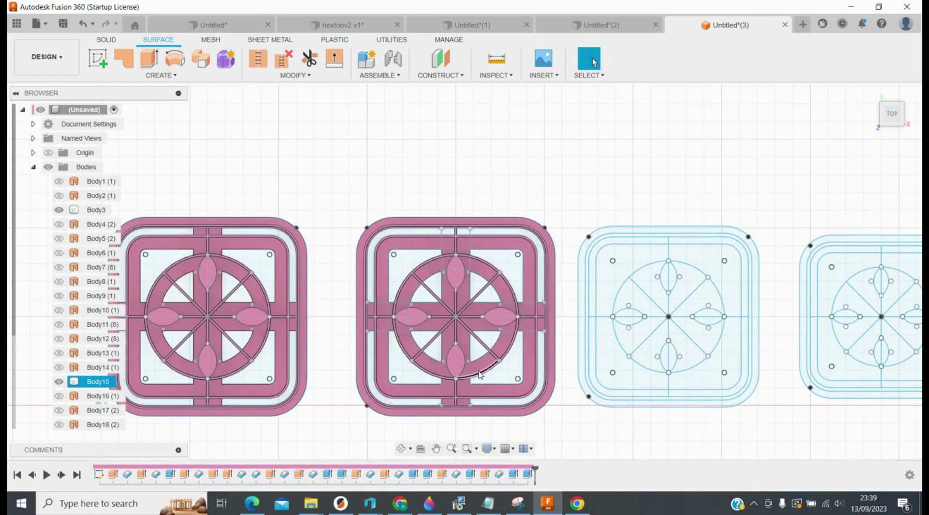
{"action": "left_click", "coordinate": [436, 448]}
{"action": "left_click_drag", "start_coordinate": [618, 427], "coordinate": [380, 405]}
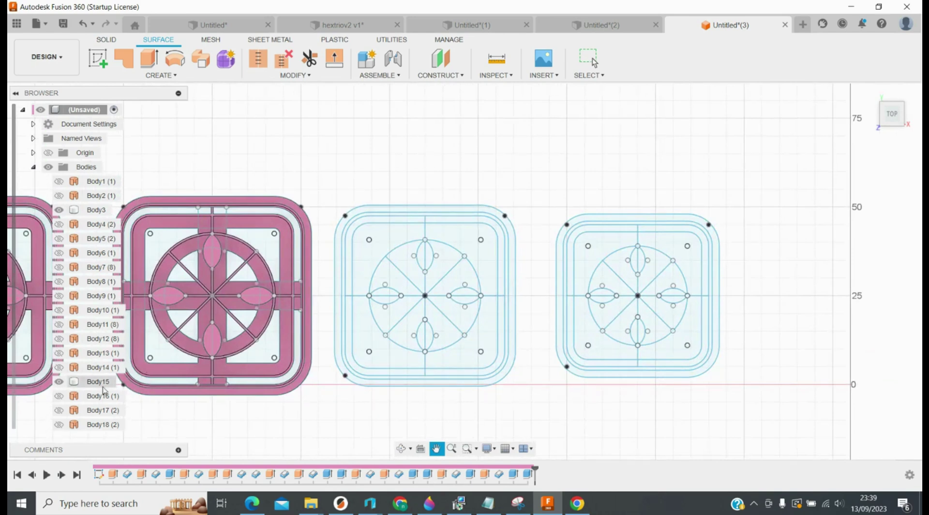
{"action": "scroll", "coordinate": [99, 392], "scroll_direction": "down", "scroll_amount": 2}
{"action": "left_click", "coordinate": [97, 424]}
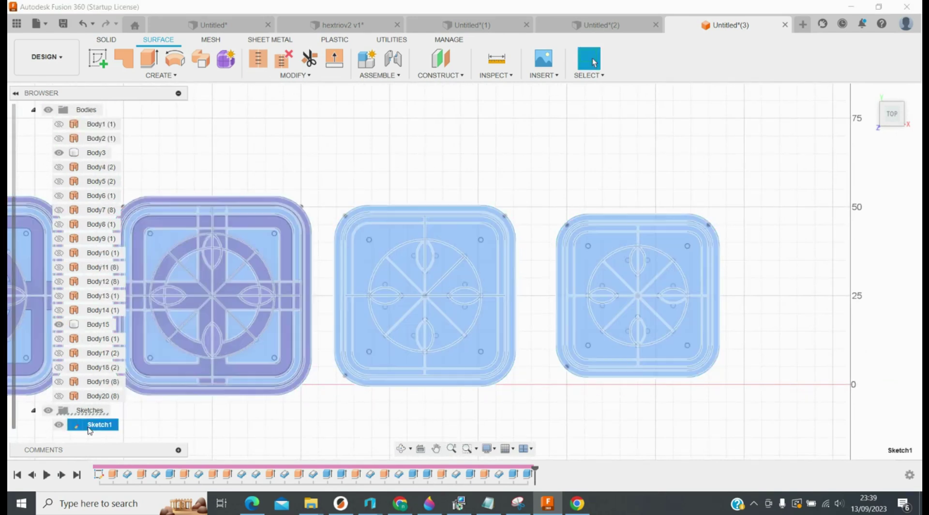
{"action": "right_click", "coordinate": [97, 425]}
{"action": "left_click", "coordinate": [118, 236]}
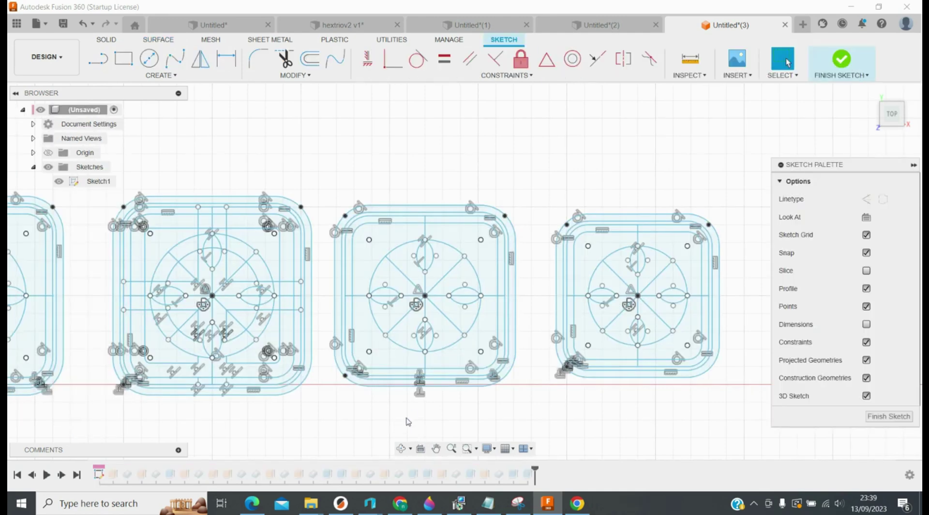
{"action": "left_click", "coordinate": [857, 48]}
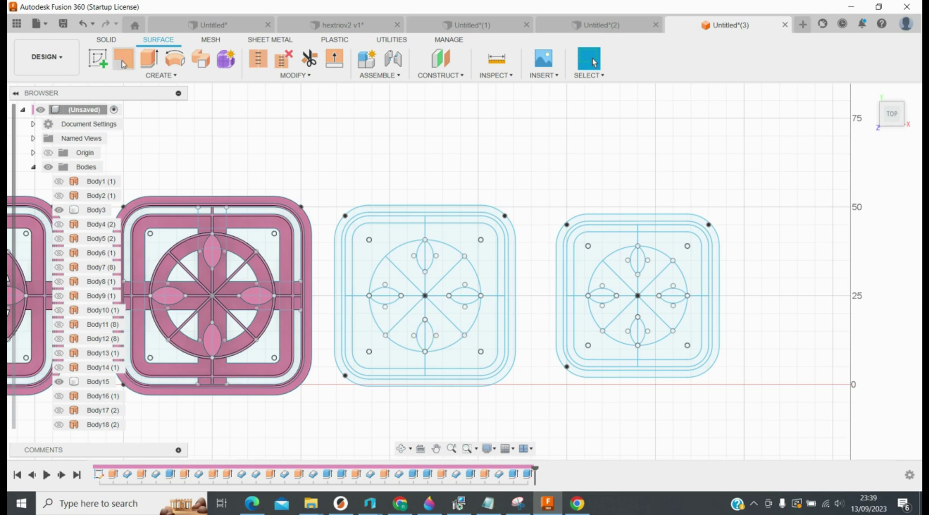
Create a new sketch on the horizontal plane of the existing tile sketch
{"action": "left_click", "coordinate": [98, 59]}
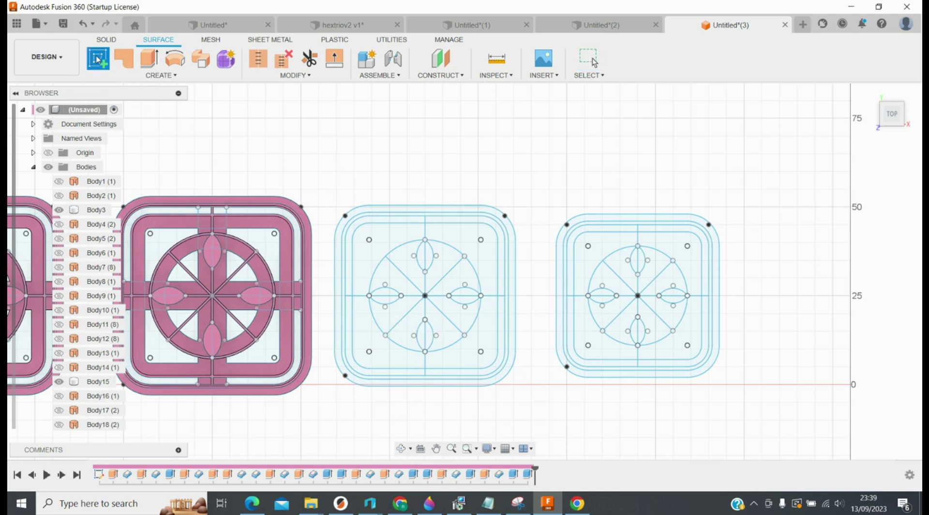
{"action": "left_click", "coordinate": [376, 180]}
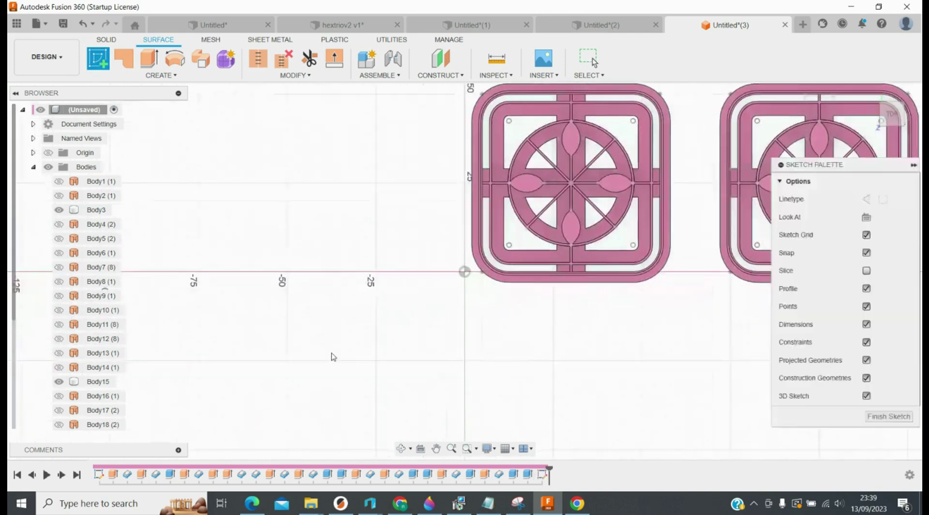
{"action": "scroll", "coordinate": [665, 317], "scroll_direction": "up", "scroll_amount": 5}
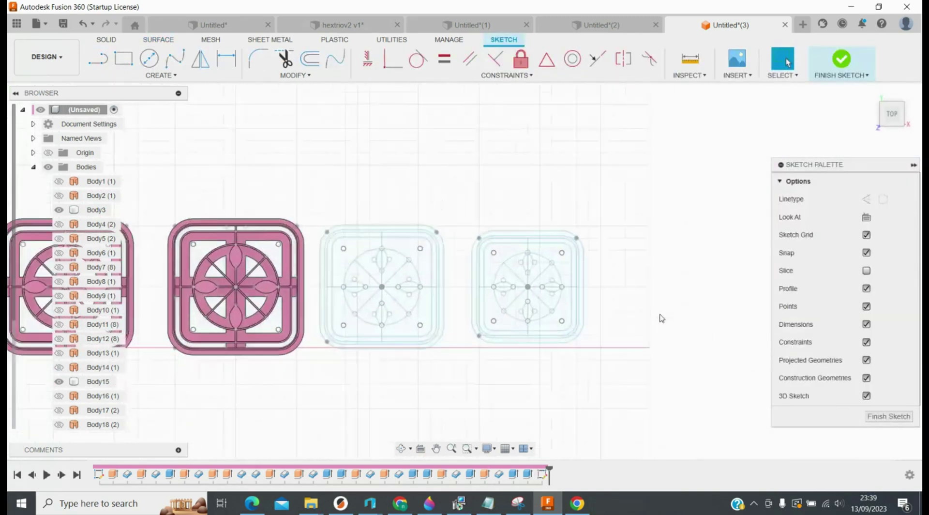
{"action": "scroll", "coordinate": [376, 367], "scroll_direction": "up", "scroll_amount": 3}
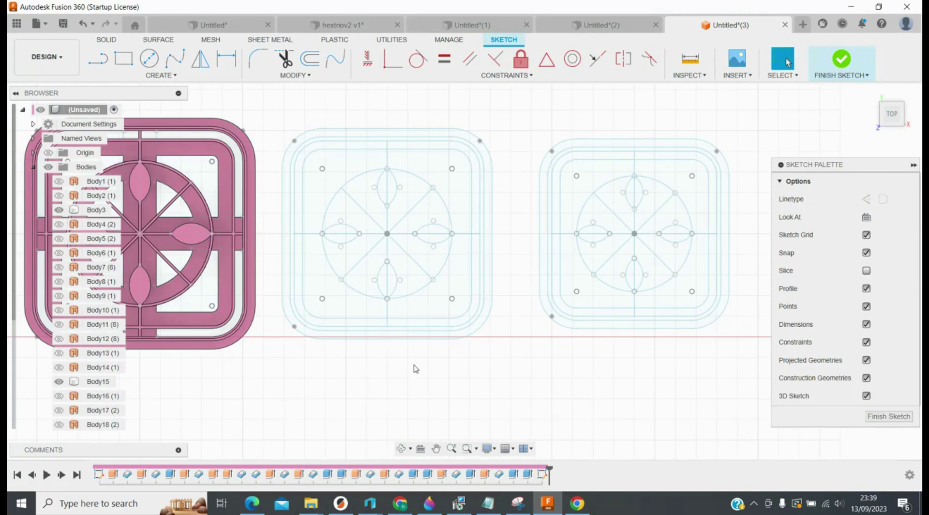
Project the eight curves of the third tile's rounded-square outline, second from the outside, into the new sketch
{"action": "key", "text": "p"}
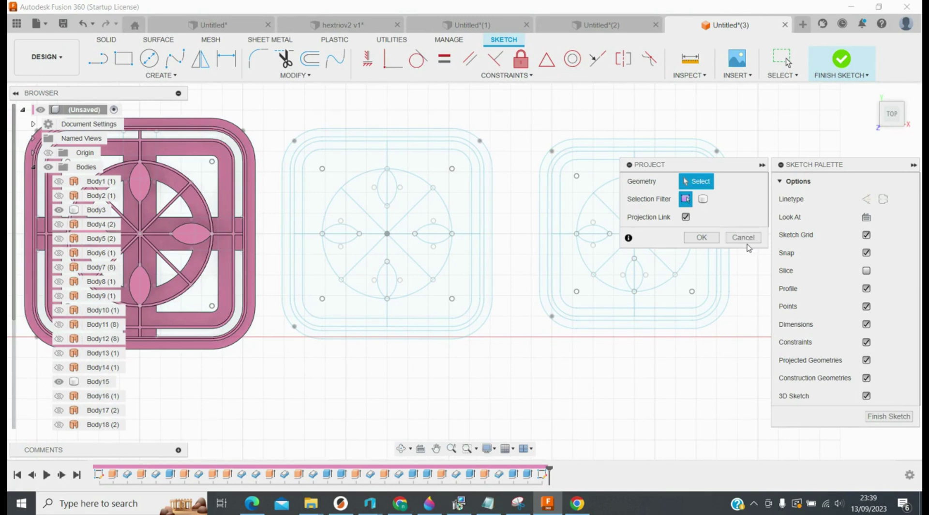
{"action": "left_click", "coordinate": [743, 237]}
{"action": "type", "text": "s"}
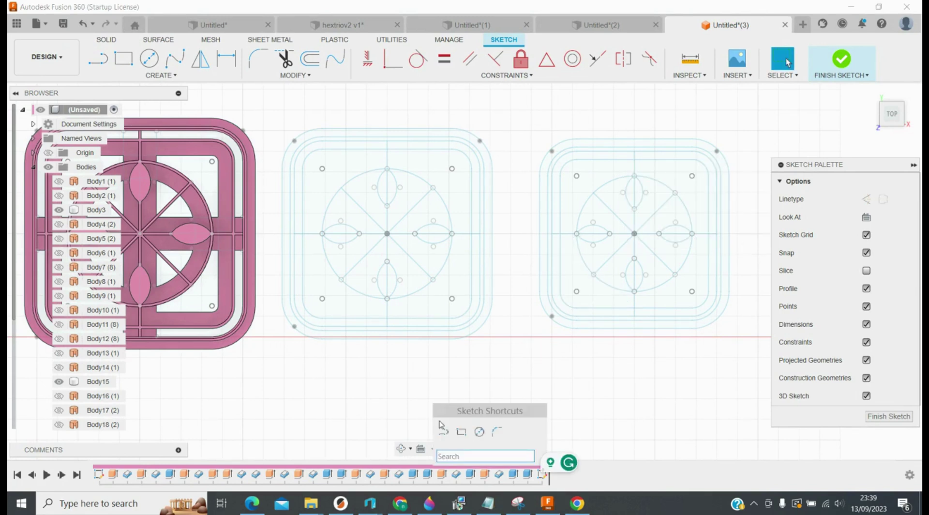
{"action": "type", "text": "pro"}
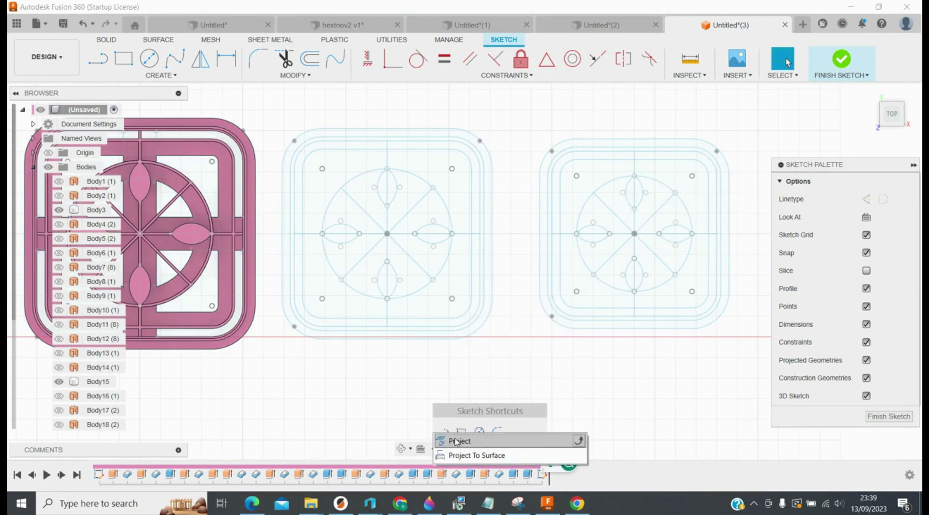
{"action": "left_click", "coordinate": [454, 441]}
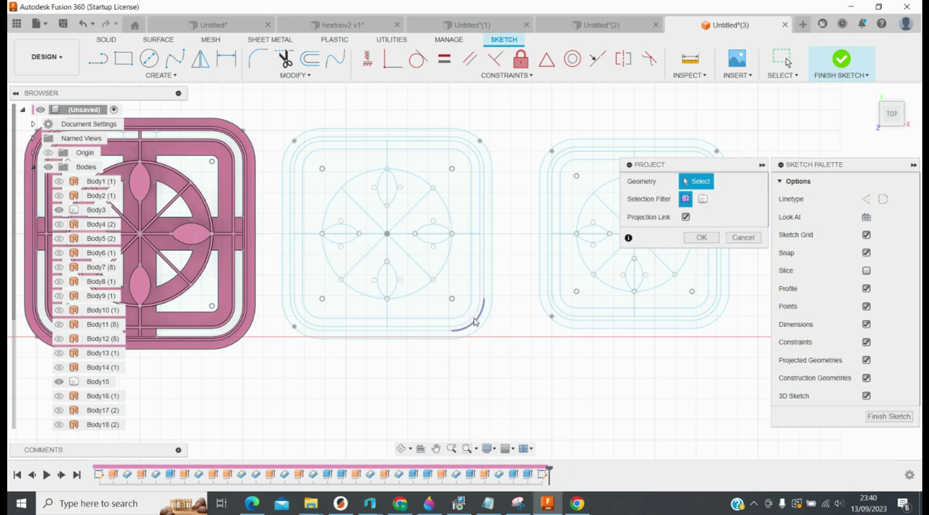
{"action": "left_click", "coordinate": [475, 322]}
{"action": "left_click", "coordinate": [322, 333]}
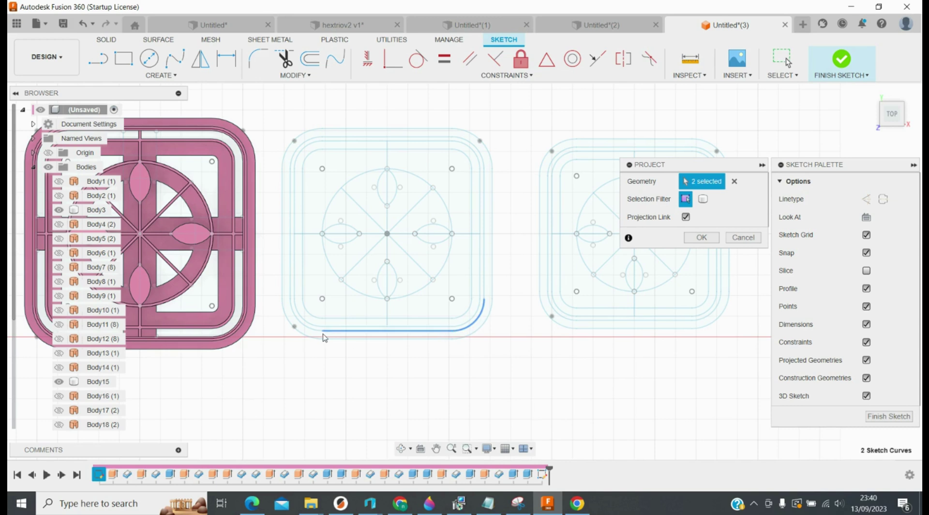
{"action": "left_click", "coordinate": [292, 310]}
{"action": "left_click", "coordinate": [290, 290]}
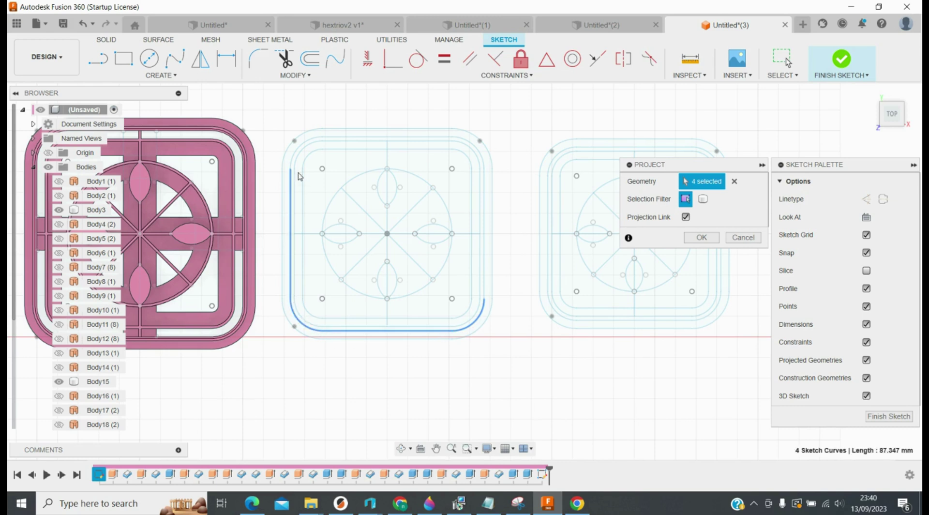
{"action": "left_click", "coordinate": [292, 156]}
{"action": "left_click", "coordinate": [340, 138]}
{"action": "left_click", "coordinate": [478, 149]}
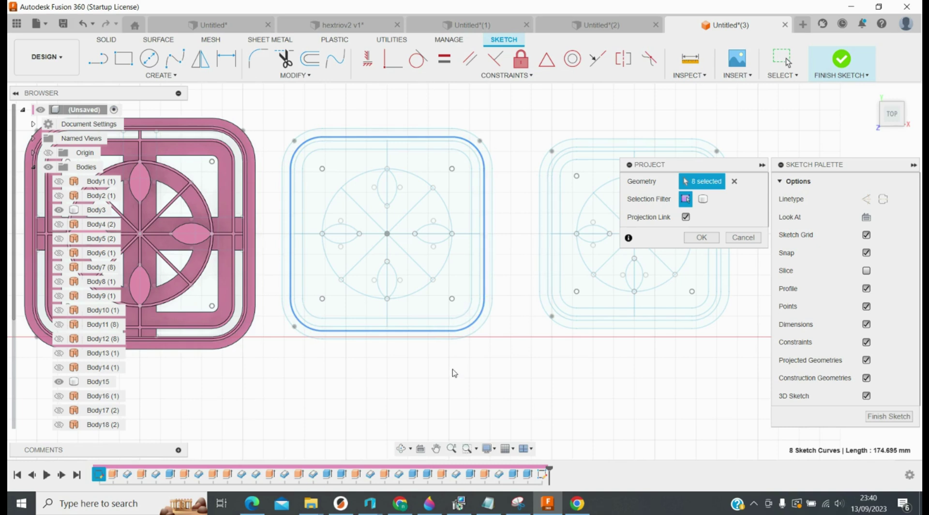
{"action": "key", "text": "Return"}
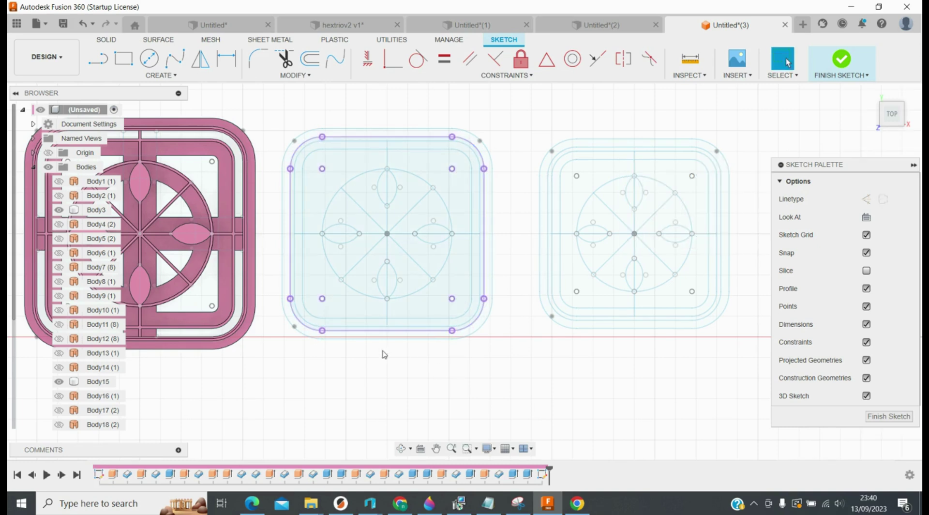
Hide Sketch1 and break the projection link of the projected rounded-square outline in Sketch2
{"action": "scroll", "coordinate": [77, 368], "scroll_direction": "down", "scroll_amount": 3}
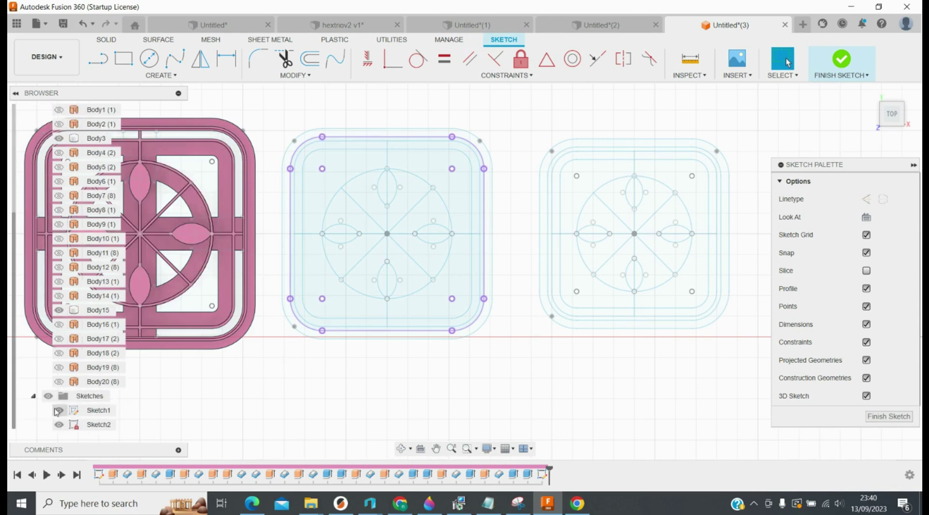
{"action": "left_click", "coordinate": [58, 410]}
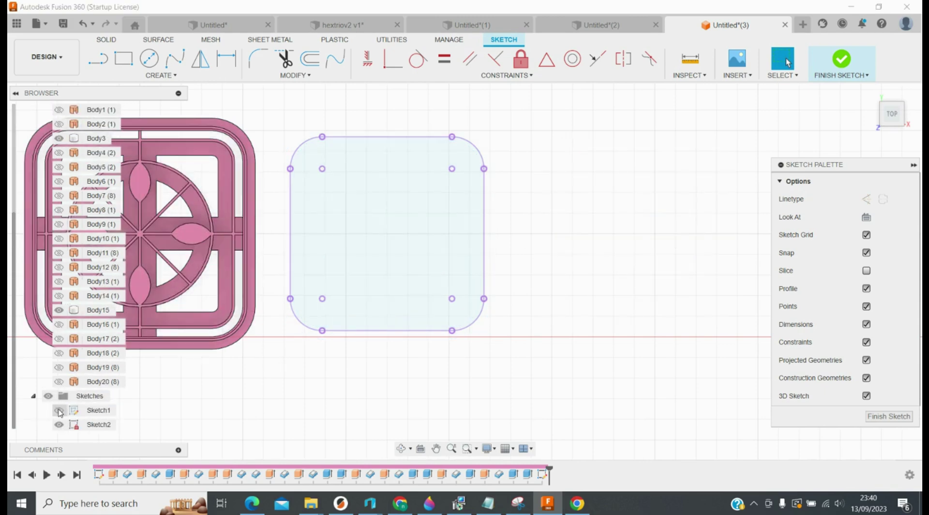
{"action": "left_click", "coordinate": [59, 411]}
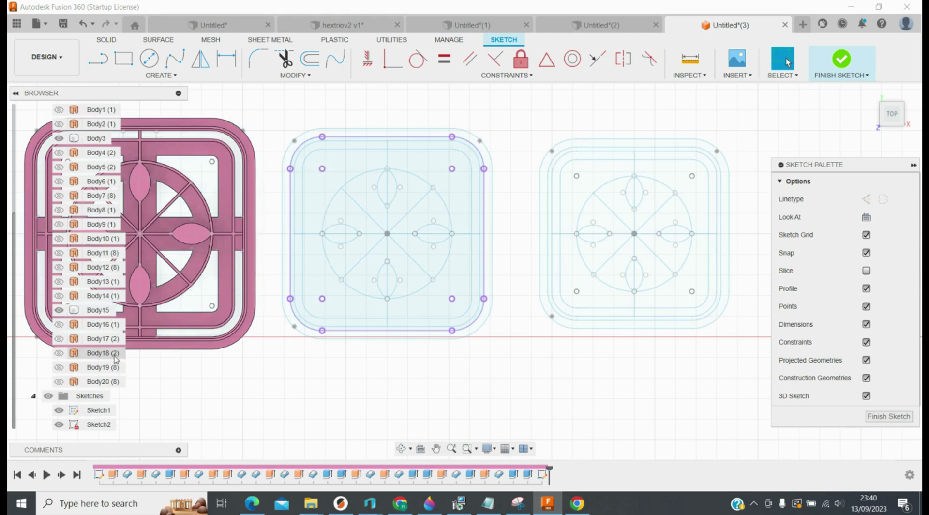
{"action": "left_click", "coordinate": [58, 412]}
{"action": "mouse_move", "coordinate": [268, 114]}
{"action": "left_mouse_down"}
{"action": "mouse_move", "coordinate": [483, 336]}
{"action": "mouse_move", "coordinate": [518, 358]}
{"action": "left_mouse_up"}
{"action": "right_click", "coordinate": [411, 298]}
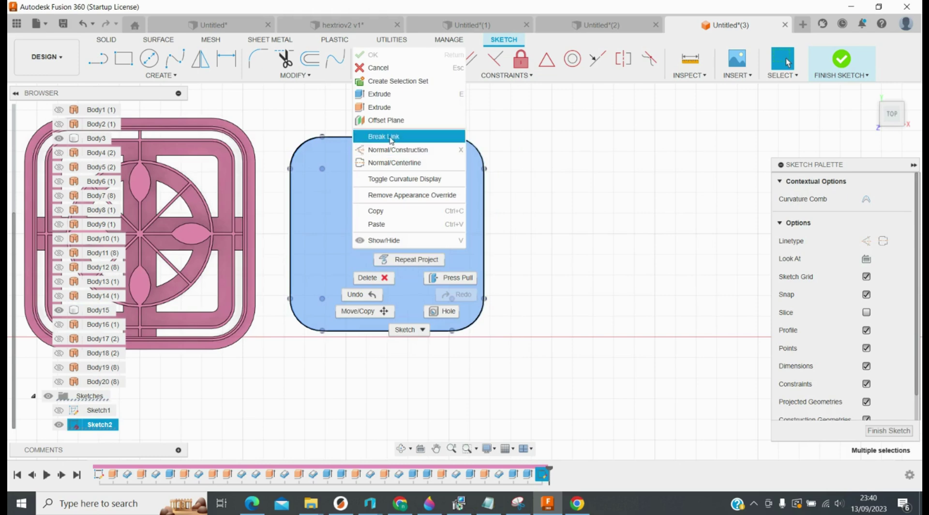
{"action": "left_click", "coordinate": [391, 136]}
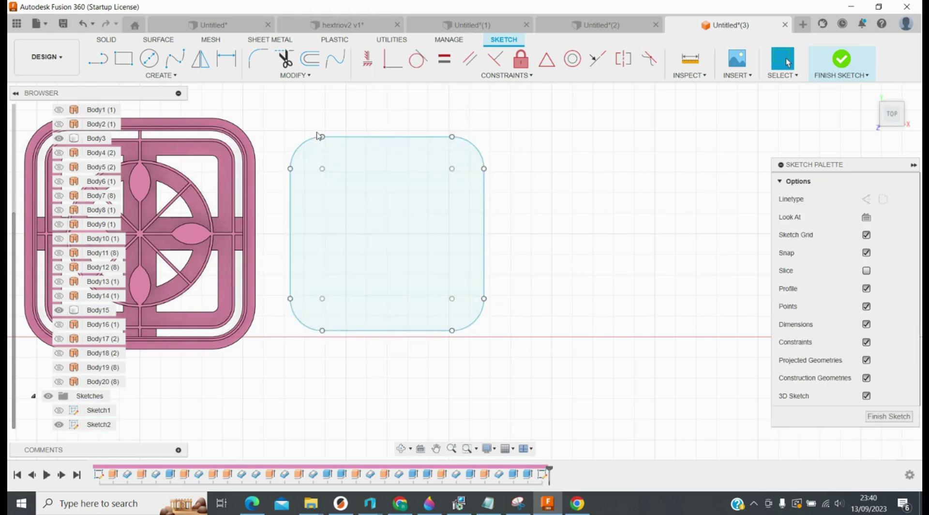
Show Sketch1 again behind the unlinked outline
{"action": "left_click", "coordinate": [98, 410]}
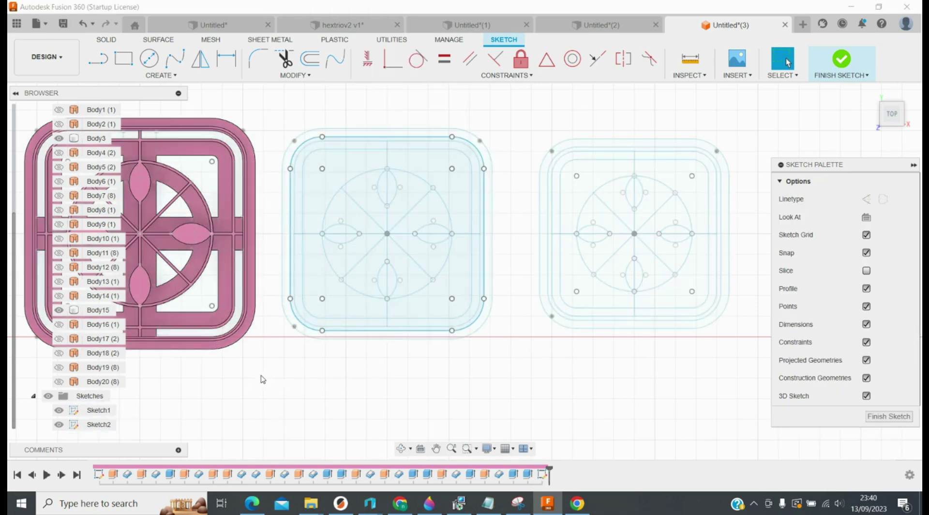
{"action": "scroll", "coordinate": [301, 384], "scroll_direction": "up", "scroll_amount": 2}
{"action": "scroll", "coordinate": [346, 397], "scroll_direction": "down", "scroll_amount": 3}
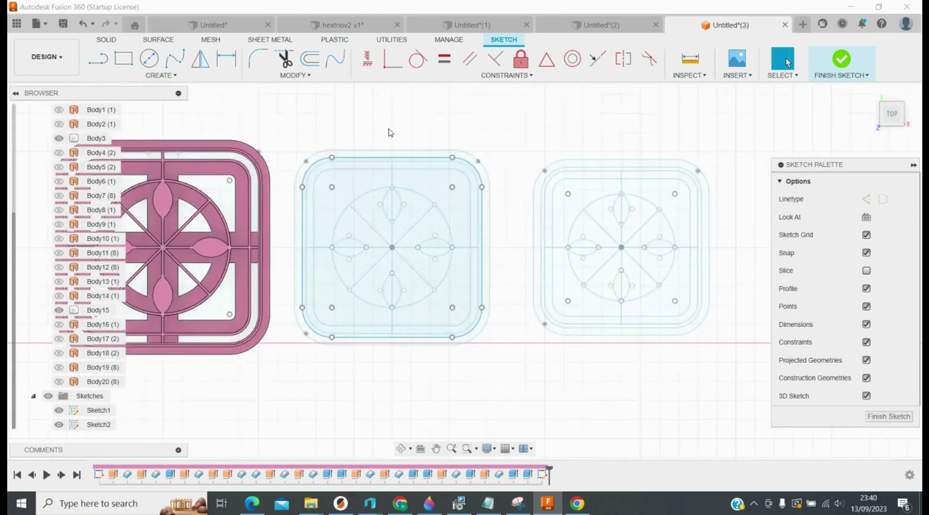
Draw a vertical line about 23.5 mm long from the third tile's centre up to the midpoint of the outline's upper edge
{"action": "scroll", "coordinate": [391, 132], "scroll_direction": "up", "scroll_amount": 2}
{"action": "left_click", "coordinate": [98, 59]}
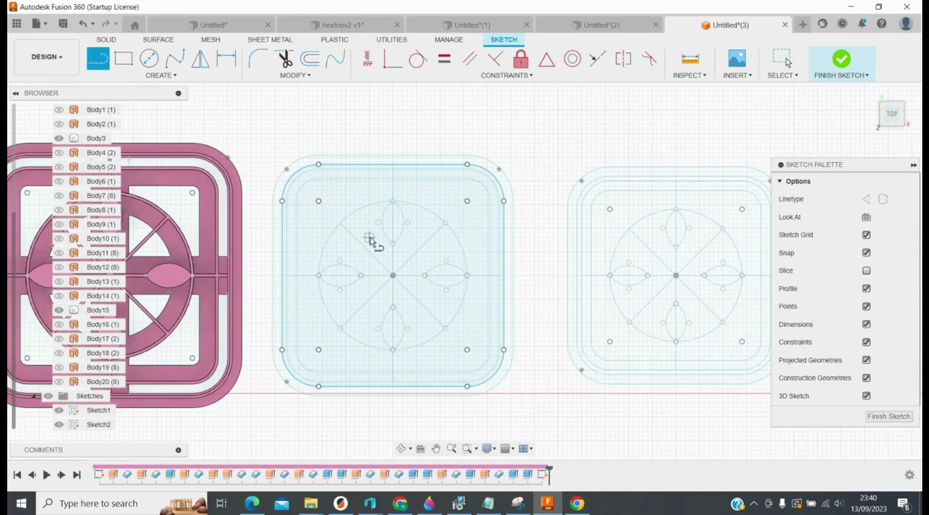
{"action": "left_click", "coordinate": [392, 276]}
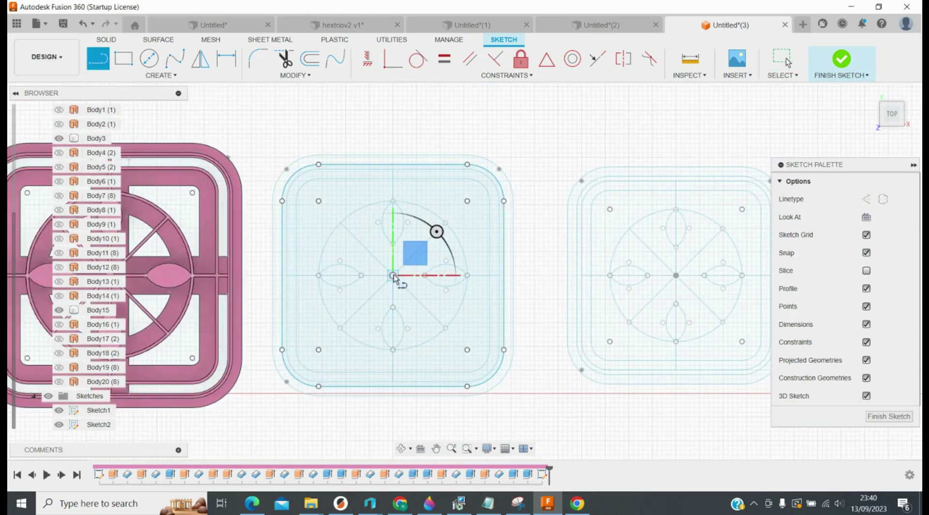
{"action": "left_click", "coordinate": [392, 165]}
{"action": "key", "text": "Escape"}
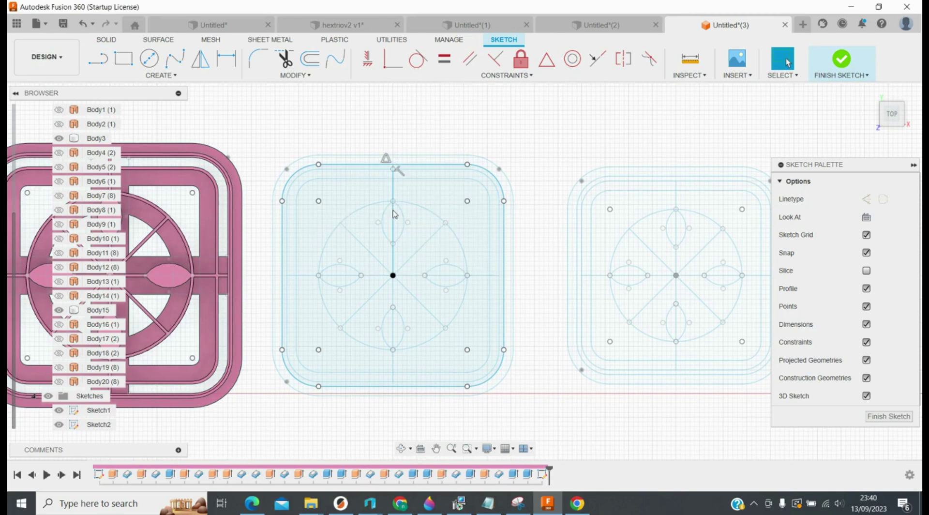
Create a full circular pattern of the vertical line around the tile's centre point with a quantity of 8
{"action": "left_click", "coordinate": [160, 75]}
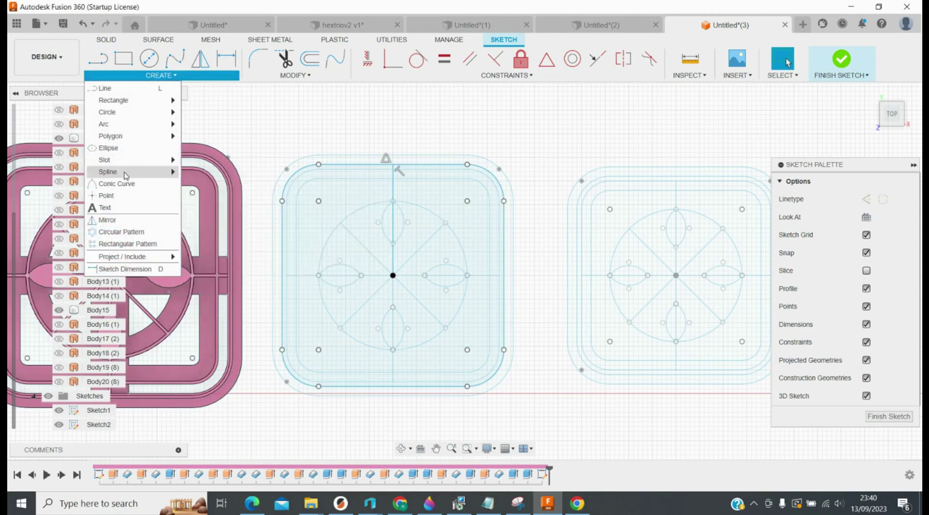
{"action": "left_click", "coordinate": [120, 231]}
{"action": "left_click", "coordinate": [393, 220]}
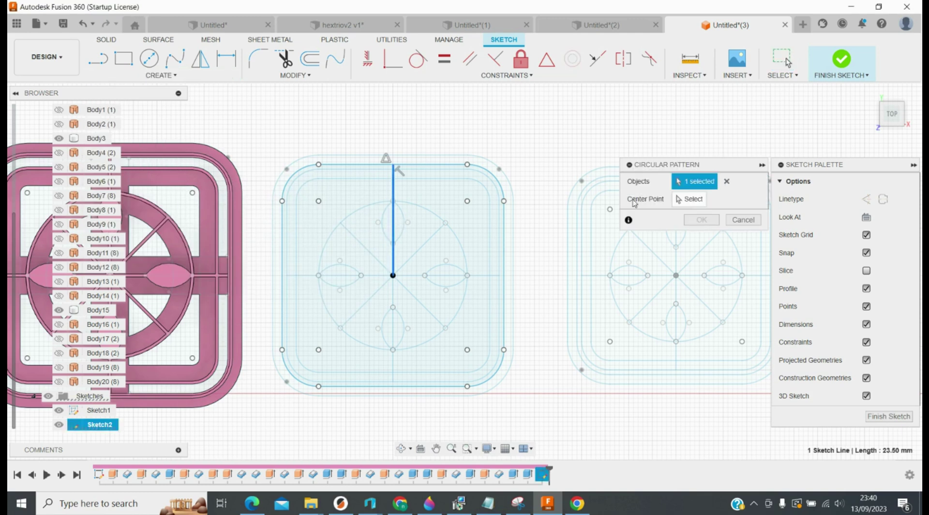
{"action": "left_click", "coordinate": [683, 199]}
{"action": "left_click", "coordinate": [393, 276]}
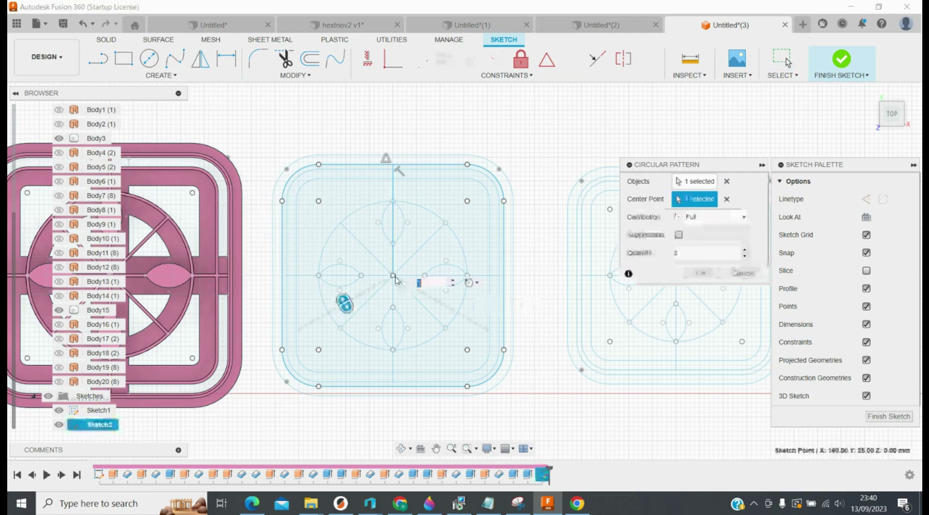
{"action": "type", "text": "8"}
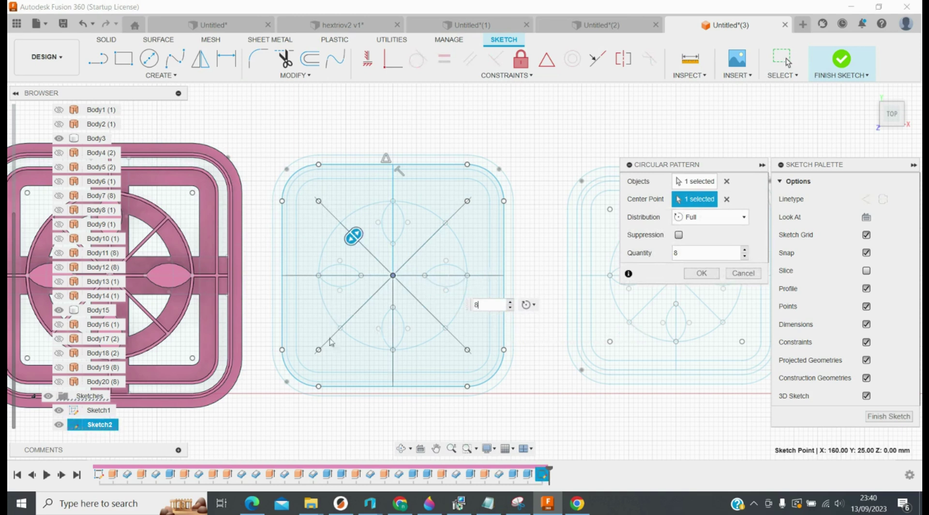
{"action": "key", "text": "Return"}
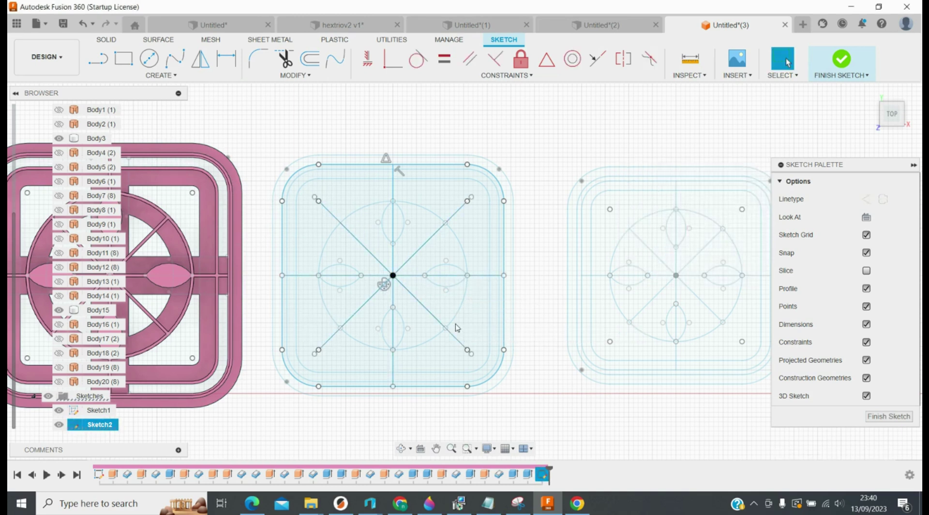
Extend the four diagonal spokes outward to the rounded corners of the outline
{"action": "left_click", "coordinate": [285, 76]}
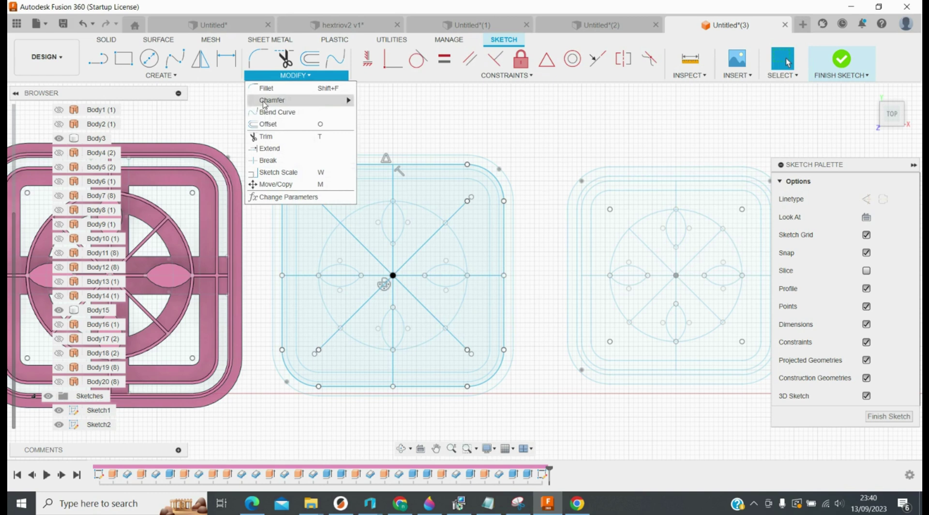
{"action": "left_click", "coordinate": [266, 136]}
{"action": "left_click", "coordinate": [337, 224]}
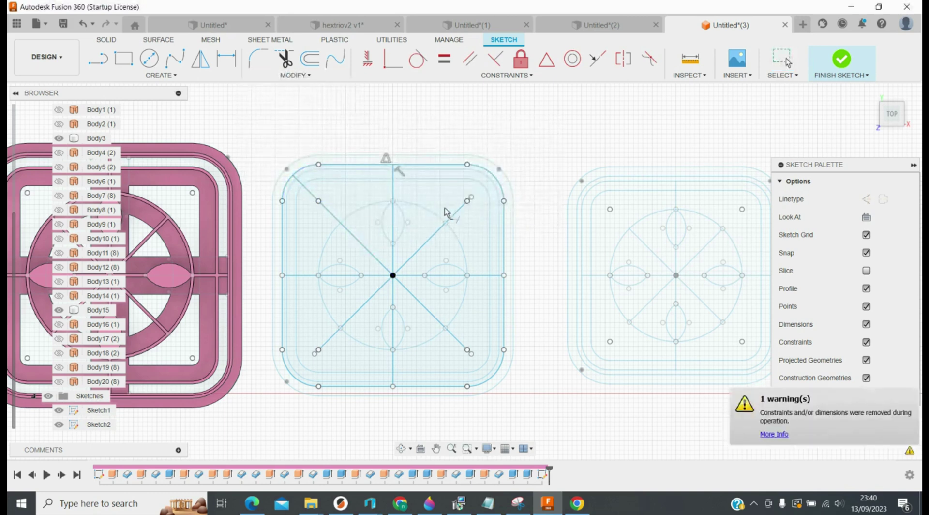
{"action": "left_click", "coordinate": [458, 339]}
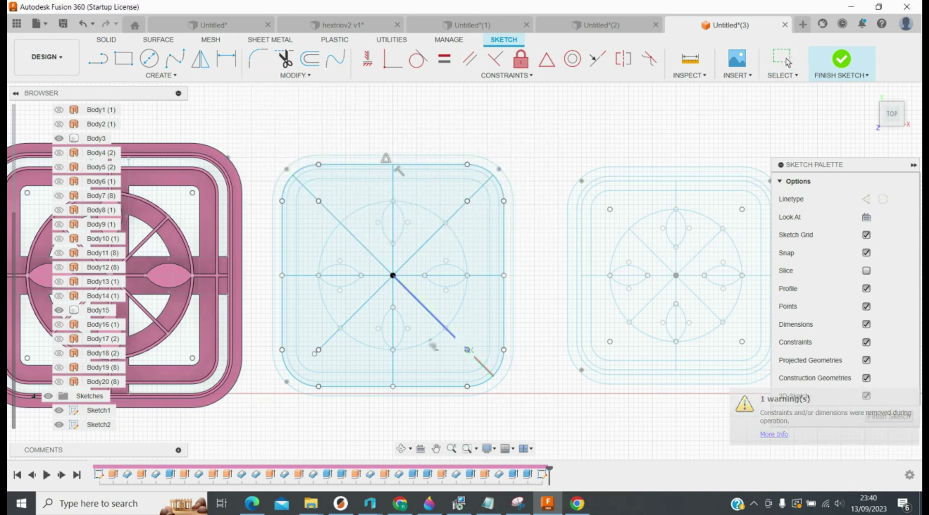
{"action": "left_click", "coordinate": [326, 340]}
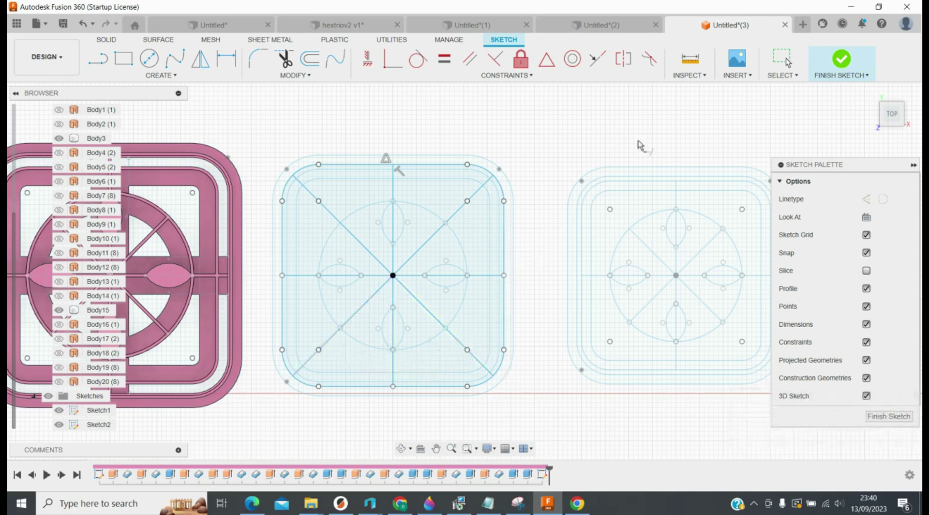
Finish the sketch and hide Sketch2 so only the original tile sketch is shown
{"action": "left_click", "coordinate": [841, 59]}
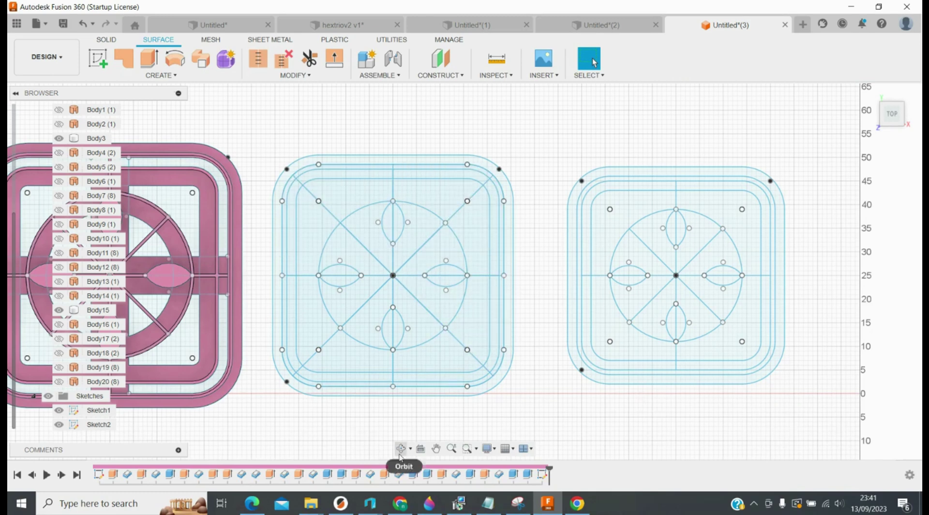
{"action": "scroll", "coordinate": [354, 426], "scroll_direction": "up", "scroll_amount": 2}
{"action": "scroll", "coordinate": [354, 426], "scroll_direction": "down", "scroll_amount": 3}
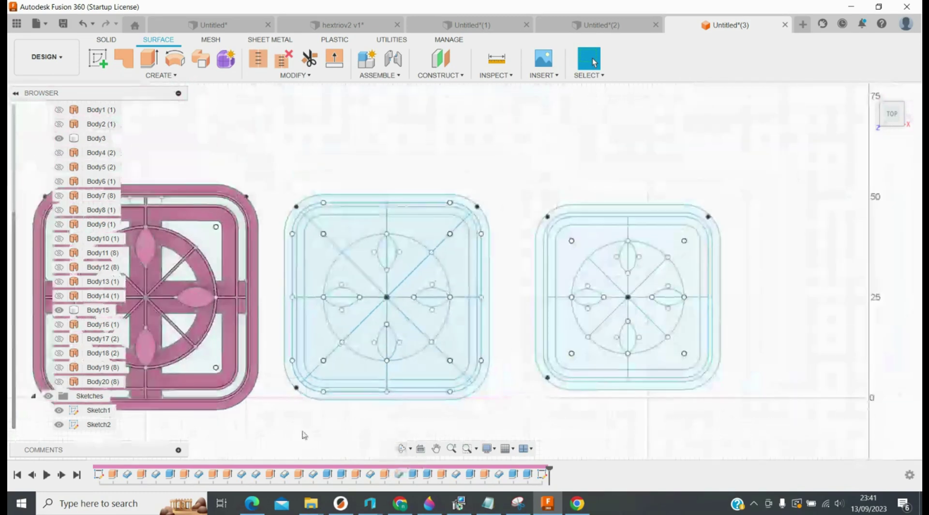
{"action": "left_click", "coordinate": [58, 425]}
{"action": "scroll", "coordinate": [370, 439], "scroll_direction": "up", "scroll_amount": 2}
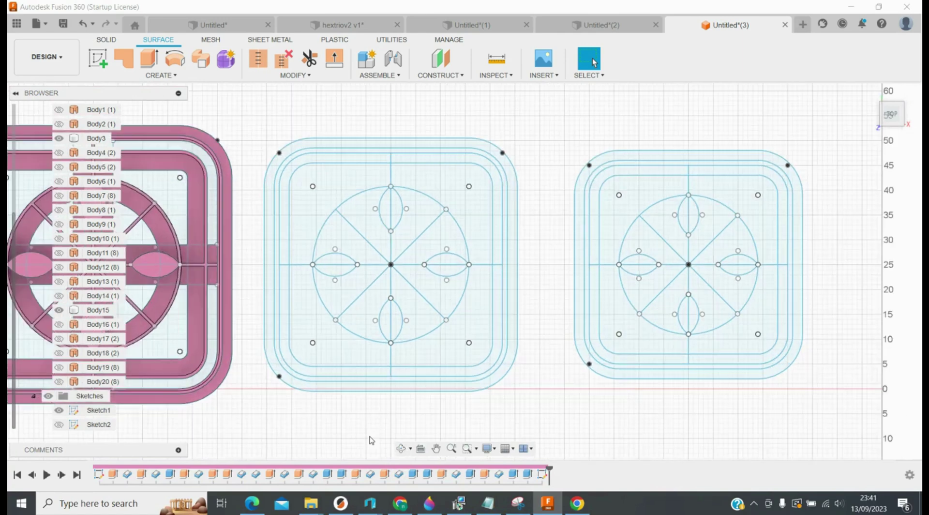
Extrude the third tile's circle and all its straight and diagonal spokes from Sketch1 as surfaces, 10.5 mm high
{"action": "left_click", "coordinate": [149, 58]}
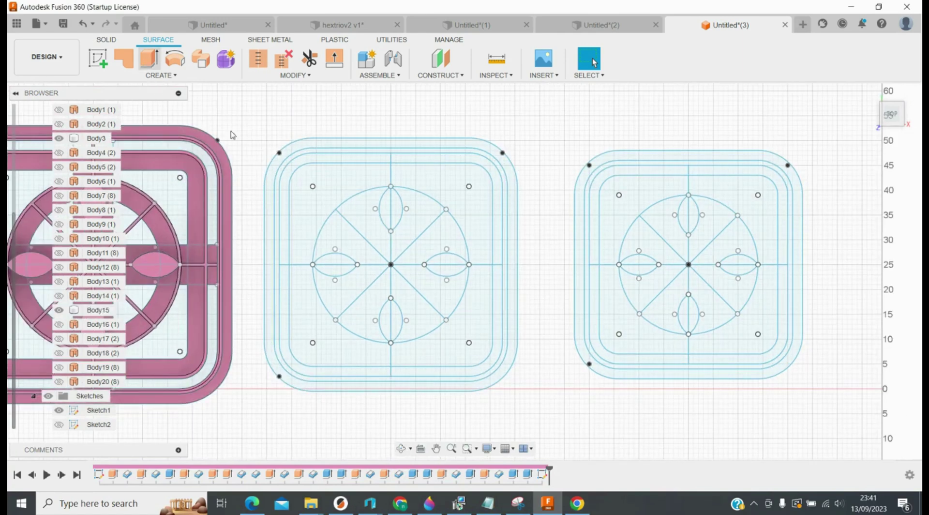
{"action": "left_click", "coordinate": [392, 352]}
{"action": "left_click", "coordinate": [428, 335]}
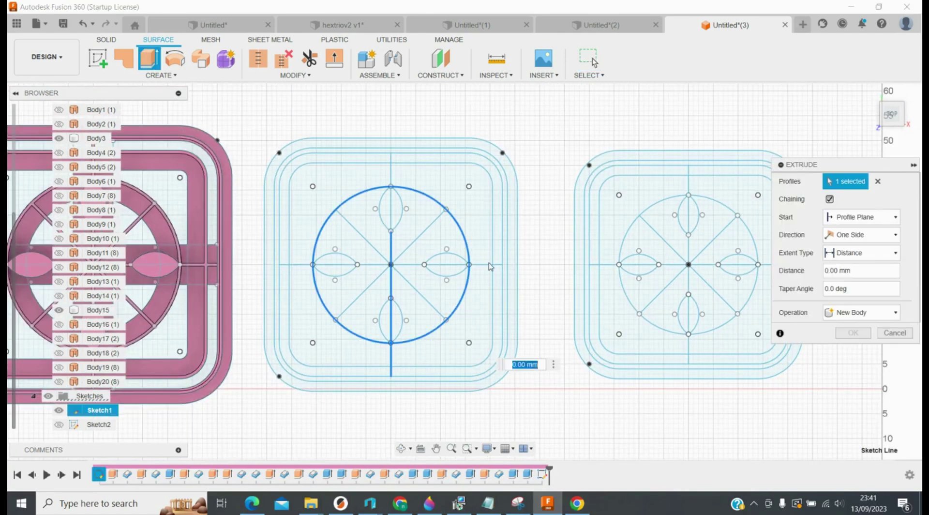
{"action": "left_click", "coordinate": [487, 264]}
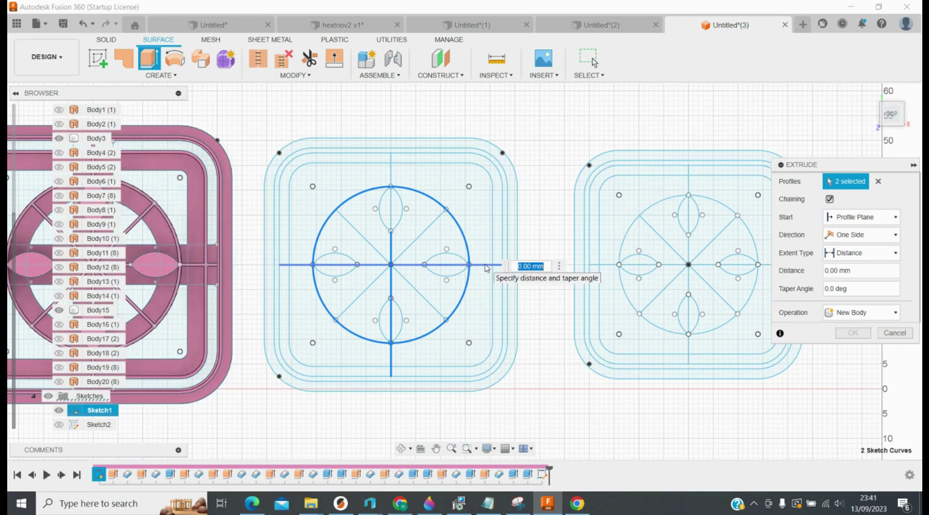
{"action": "left_click", "coordinate": [430, 226]}
{"action": "left_click", "coordinate": [398, 200]}
{"action": "left_click", "coordinate": [392, 182]}
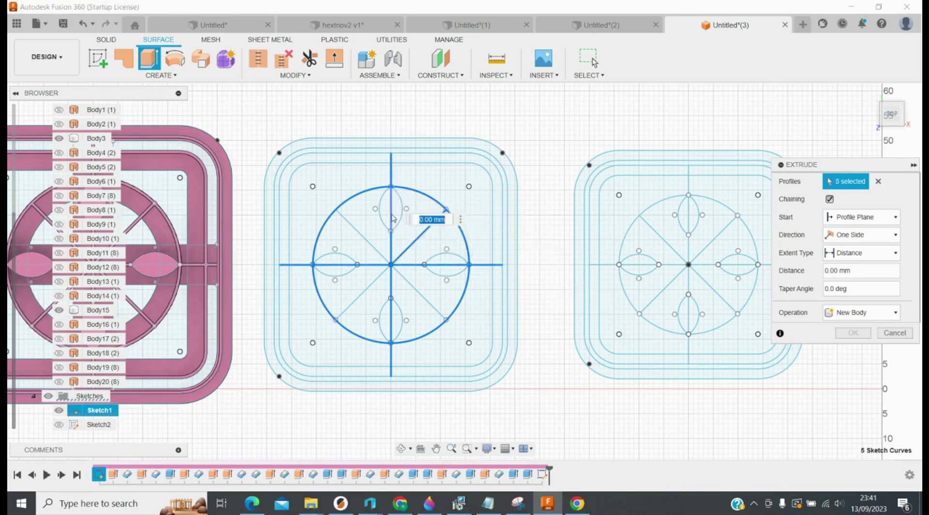
{"action": "left_click", "coordinate": [364, 238]}
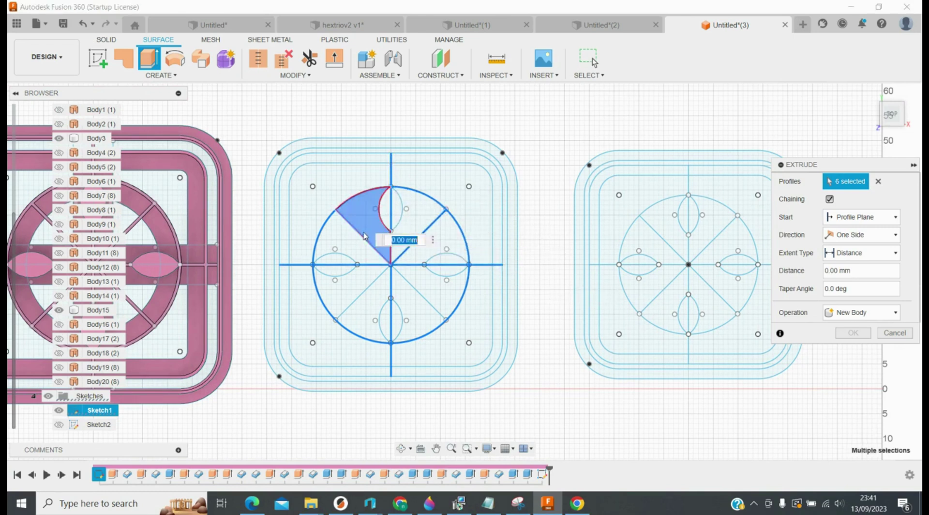
{"action": "left_click", "coordinate": [367, 216]}
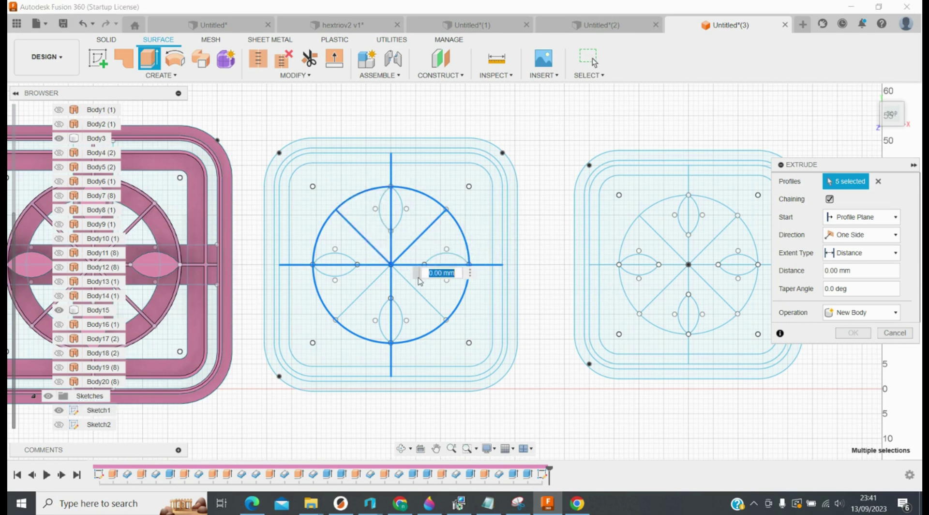
{"action": "left_click", "coordinate": [374, 250]}
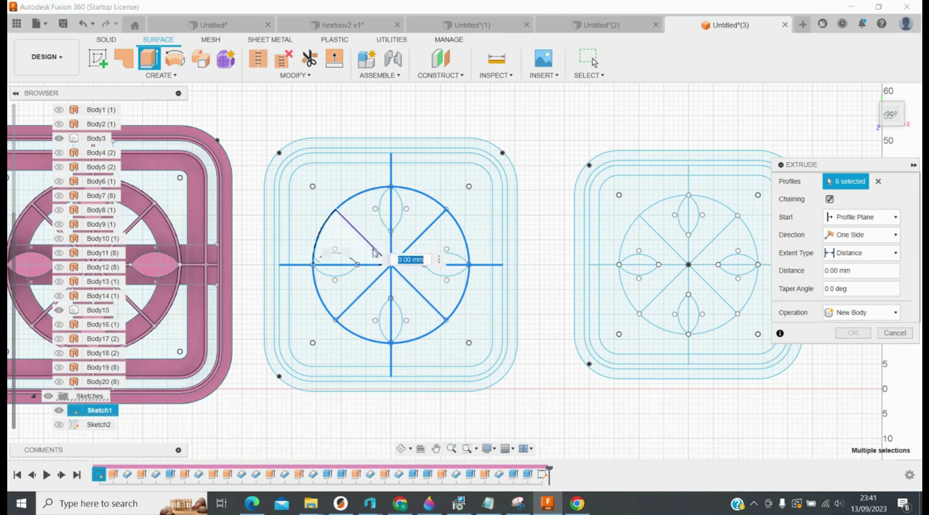
{"action": "type", "text": "10.5"}
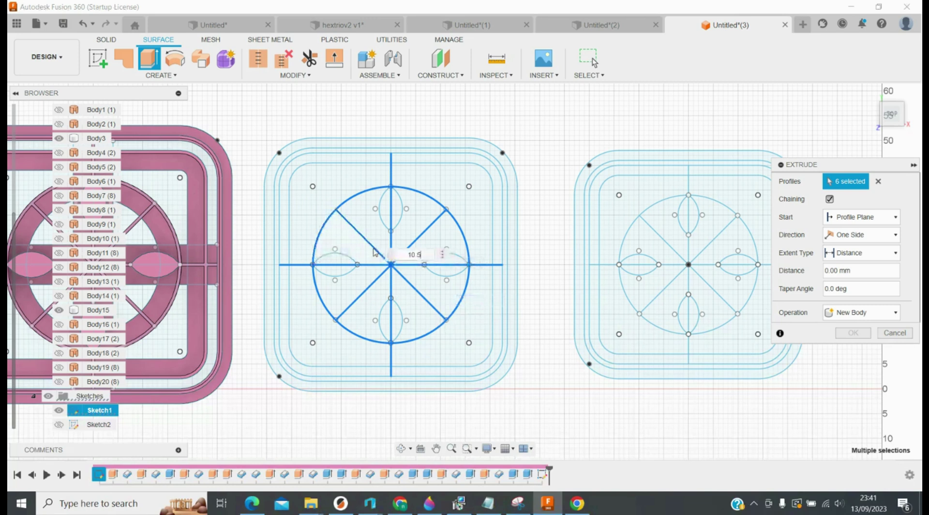
{"action": "key", "text": "Return"}
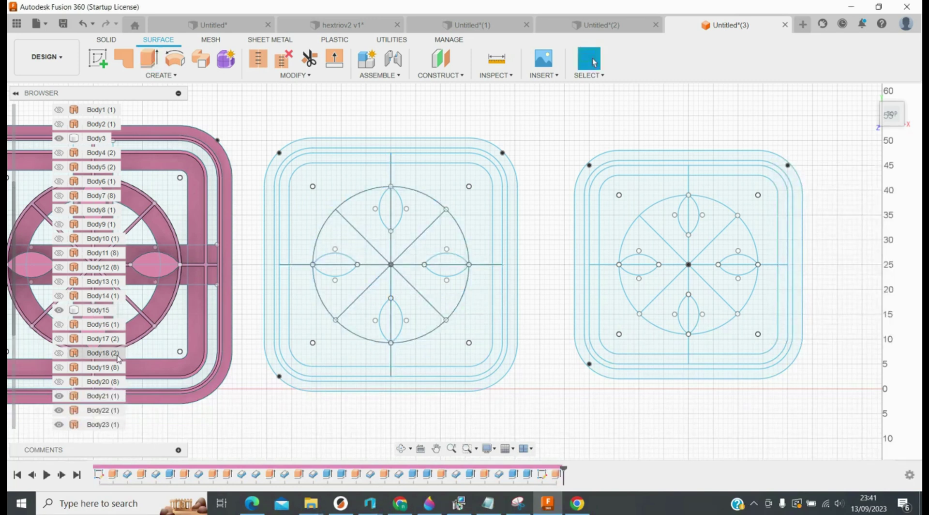
Thicken the six new circle and spoke surfaces symmetrically by 0.3 mm as new bodies
{"action": "key", "text": "t"}
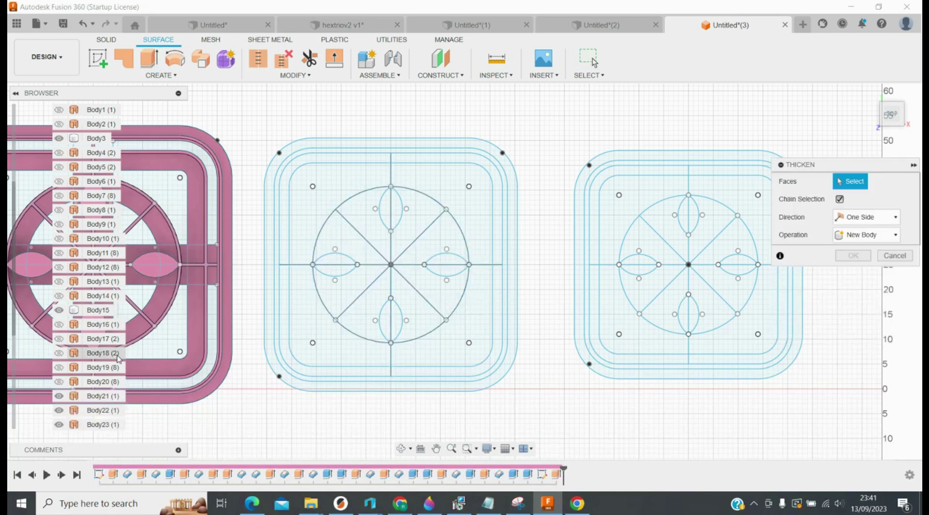
{"action": "left_click", "coordinate": [77, 396]}
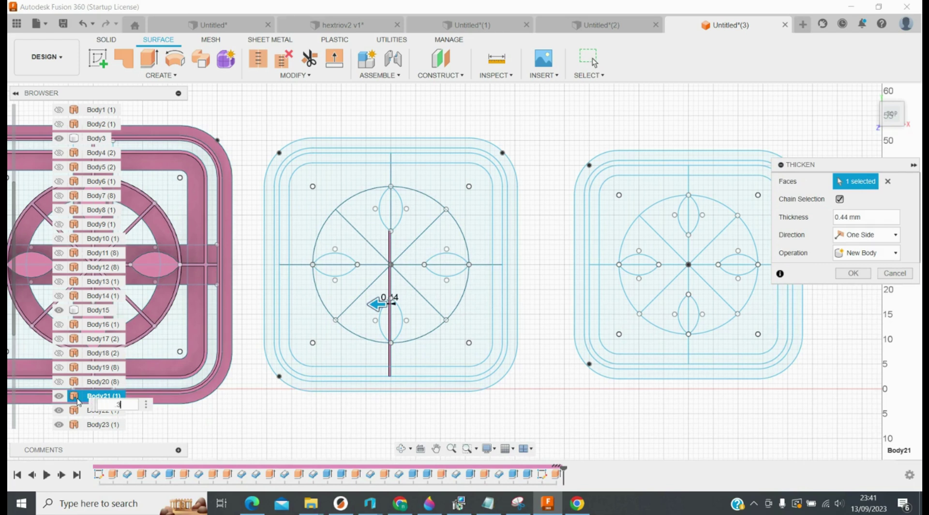
{"action": "left_click", "coordinate": [865, 235]}
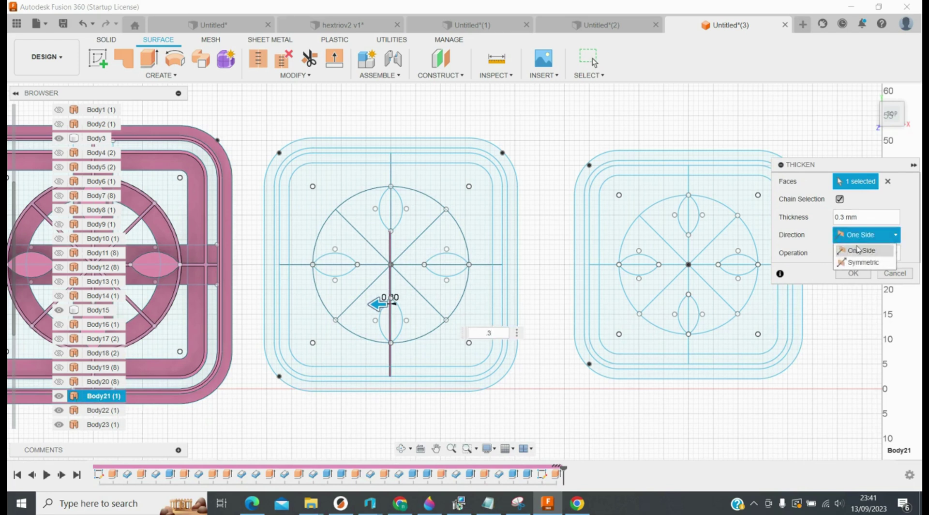
{"action": "left_click", "coordinate": [859, 259]}
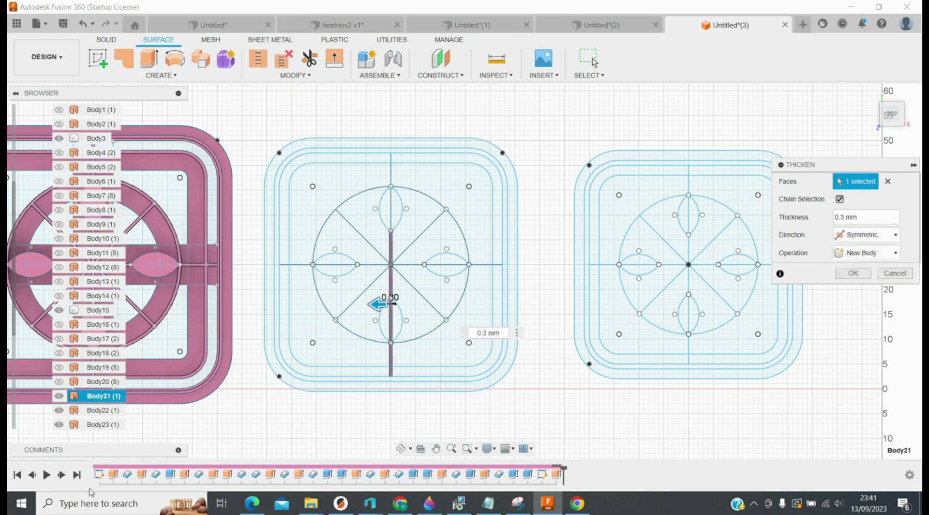
{"action": "left_click", "coordinate": [86, 415]}
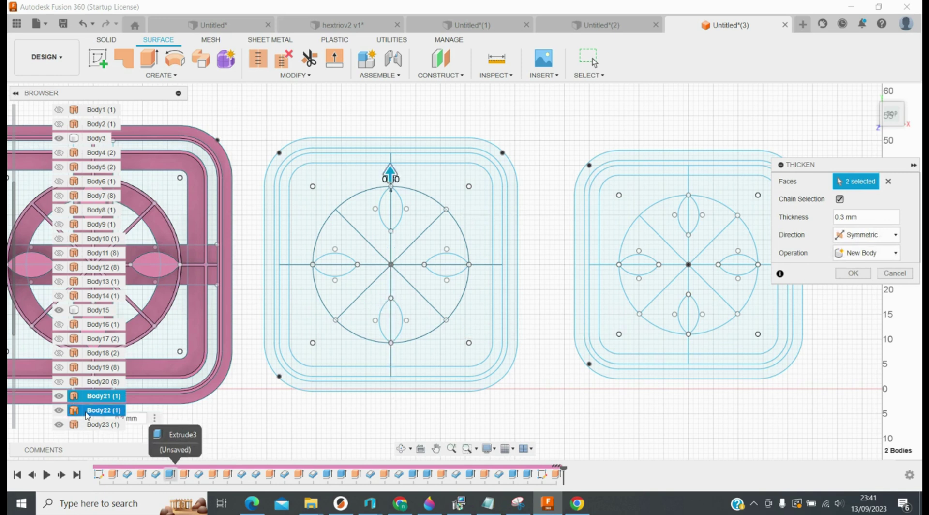
{"action": "left_click", "coordinate": [86, 425]}
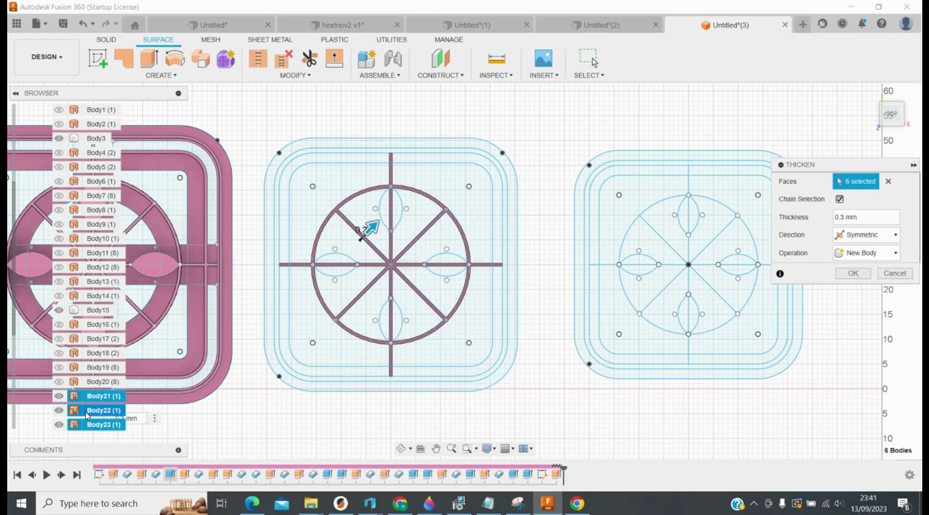
{"action": "key", "text": "Return"}
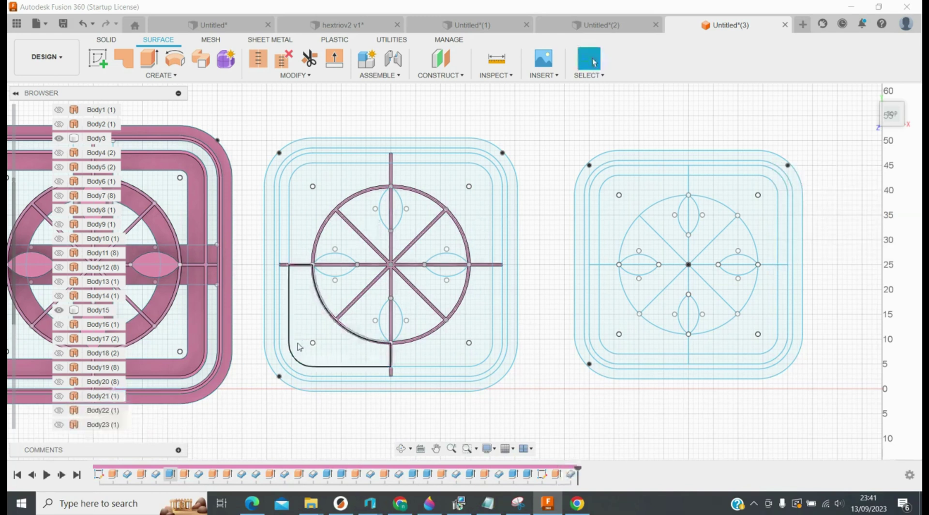
Extrude the third tile's four petal profiles 10.5 mm and join them to the spoke body
{"action": "key", "text": "e"}
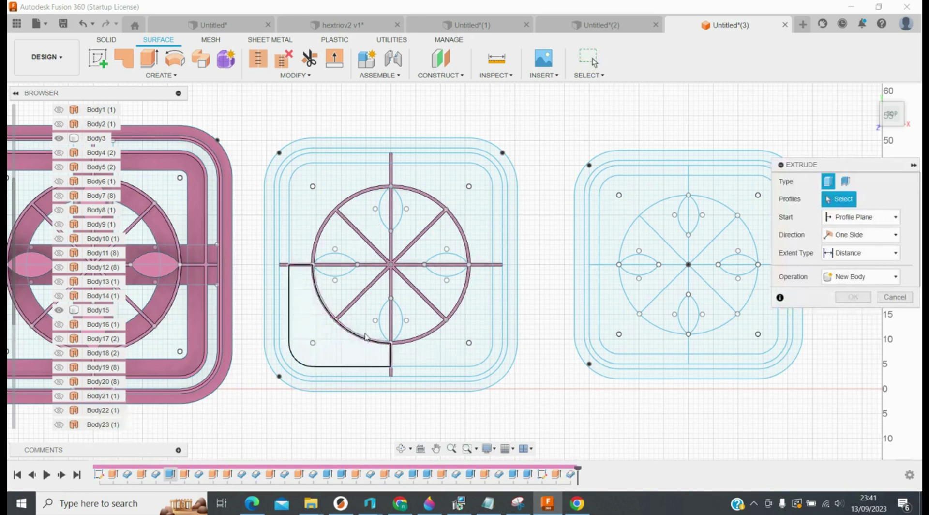
{"action": "left_click", "coordinate": [385, 320]}
{"action": "left_click", "coordinate": [397, 323]}
{"action": "left_click", "coordinate": [340, 266]}
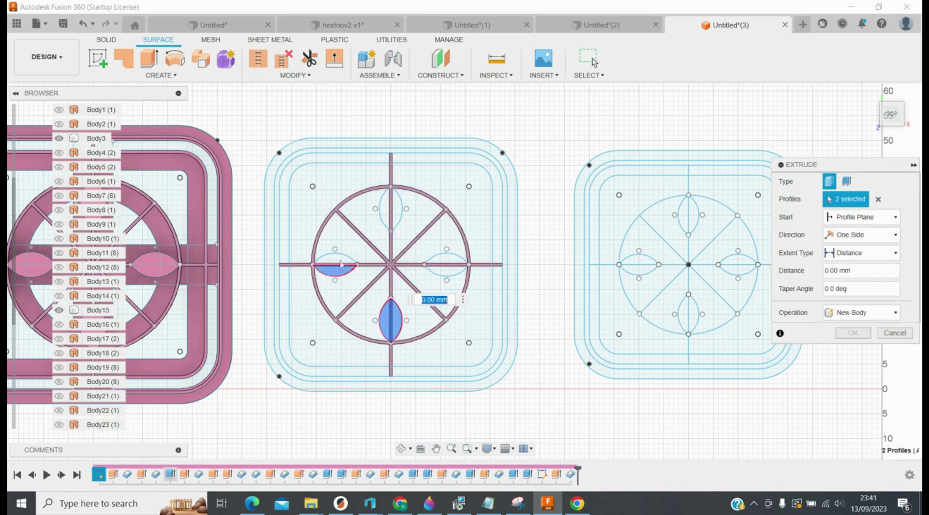
{"action": "left_click", "coordinate": [384, 207]}
{"action": "left_click", "coordinate": [395, 211]}
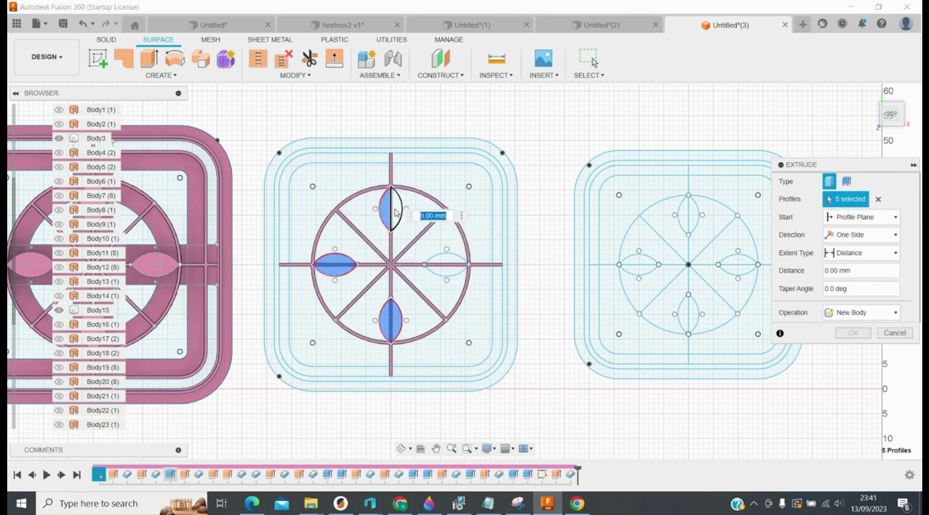
{"action": "left_click", "coordinate": [438, 260]}
{"action": "left_click", "coordinate": [442, 270]}
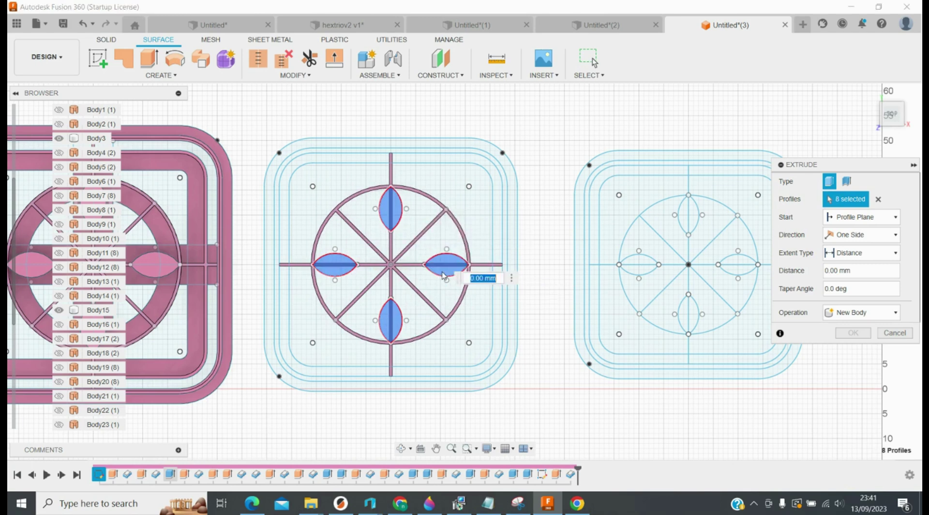
{"action": "type", "text": "10.5"}
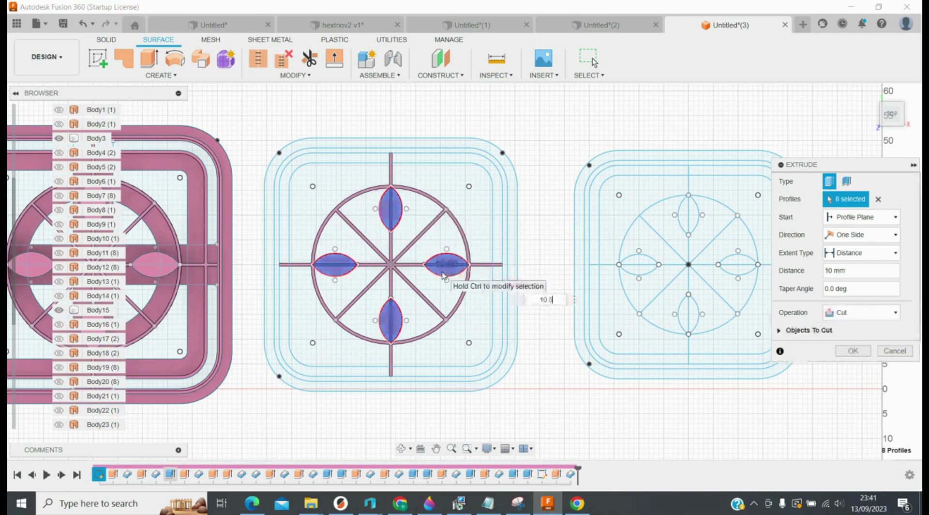
{"action": "left_click", "coordinate": [847, 312]}
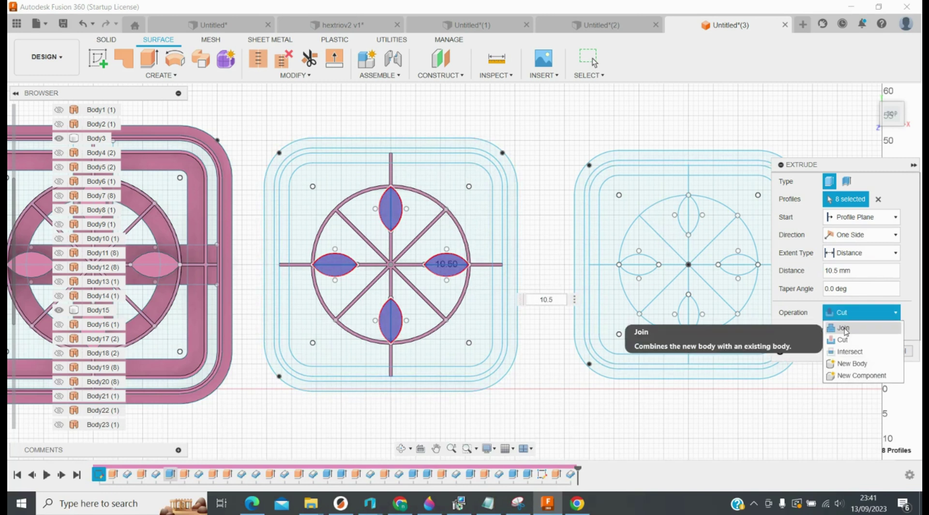
{"action": "left_click", "coordinate": [843, 328]}
{"action": "left_click", "coordinate": [864, 350]}
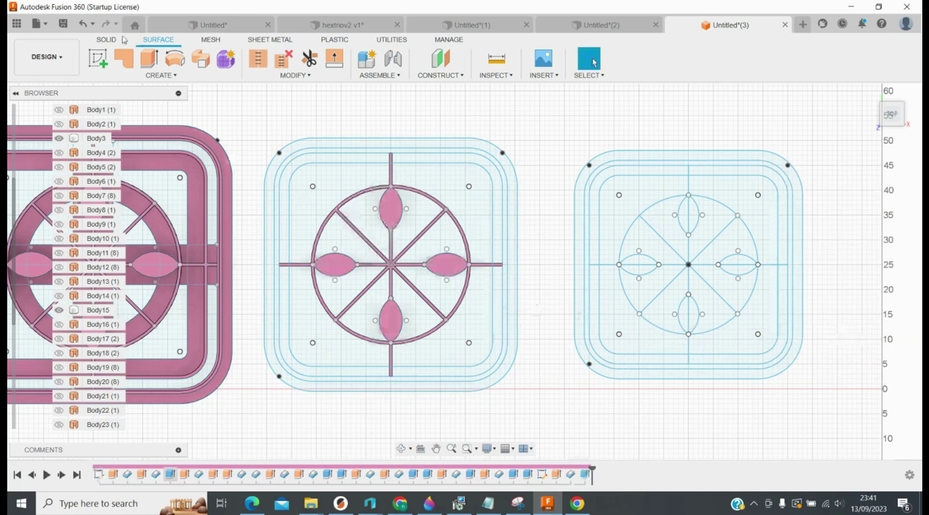
Extrude the third tile's innermost rounded-square outline as a surface, 10.5 mm high
{"action": "left_click", "coordinate": [150, 58]}
{"action": "left_click", "coordinate": [298, 173]}
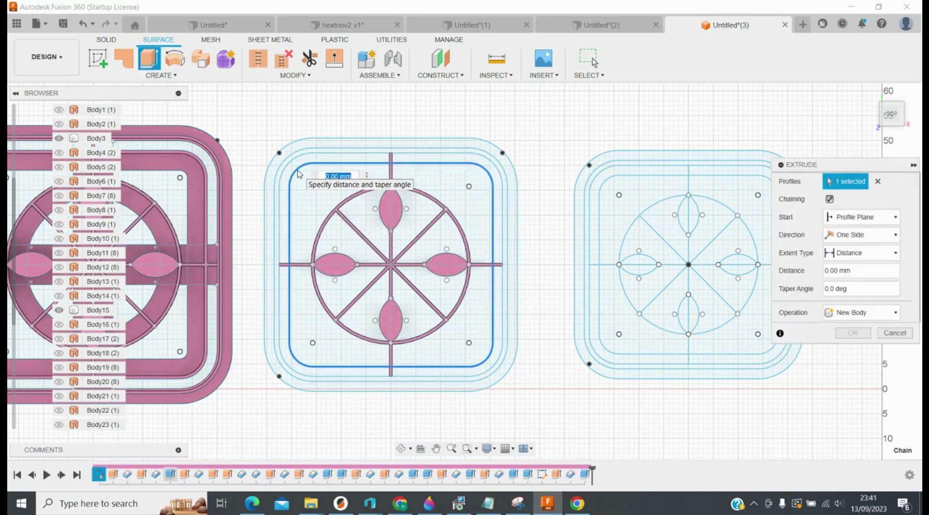
{"action": "type", "text": "10.5"}
{"action": "key", "text": "Return"}
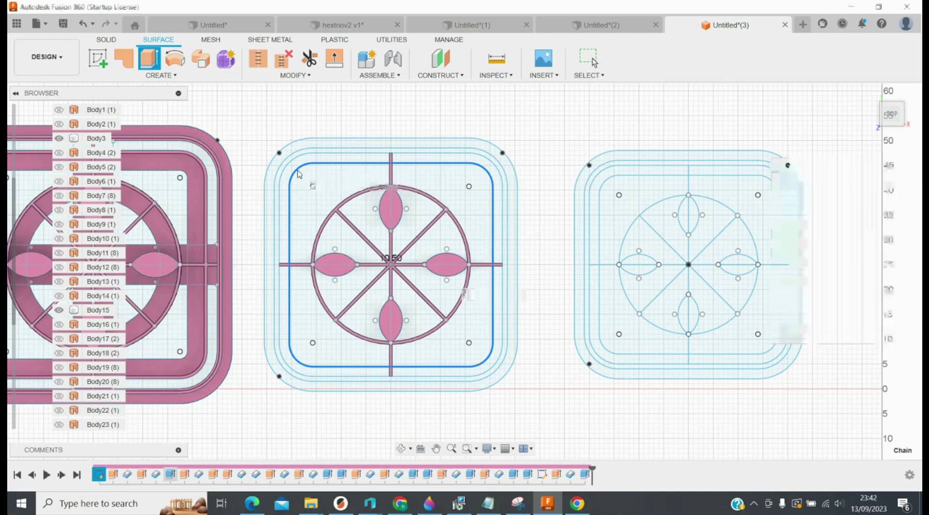
Thicken the rounded-square surface by -0.6 mm on one side and join it to the tile body
{"action": "key", "text": "t"}
{"action": "left_click", "coordinate": [298, 173]}
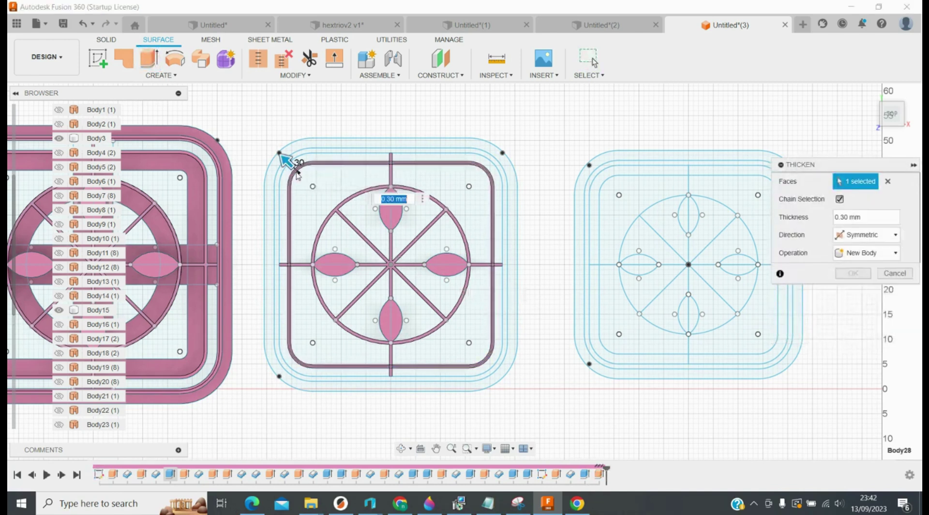
{"action": "type", "text": "-.6"}
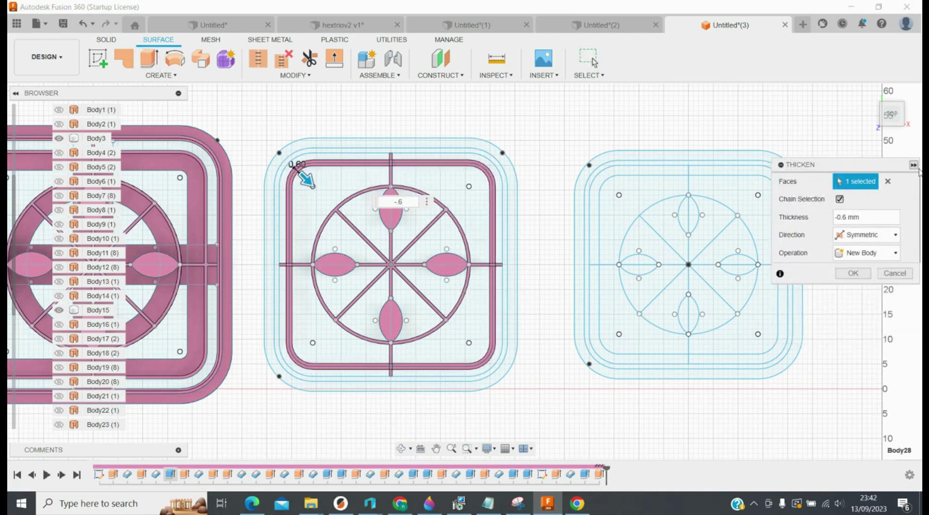
{"action": "left_click", "coordinate": [866, 234]}
{"action": "left_click", "coordinate": [863, 262]}
{"action": "left_click", "coordinate": [866, 252]}
{"action": "left_click", "coordinate": [851, 266]}
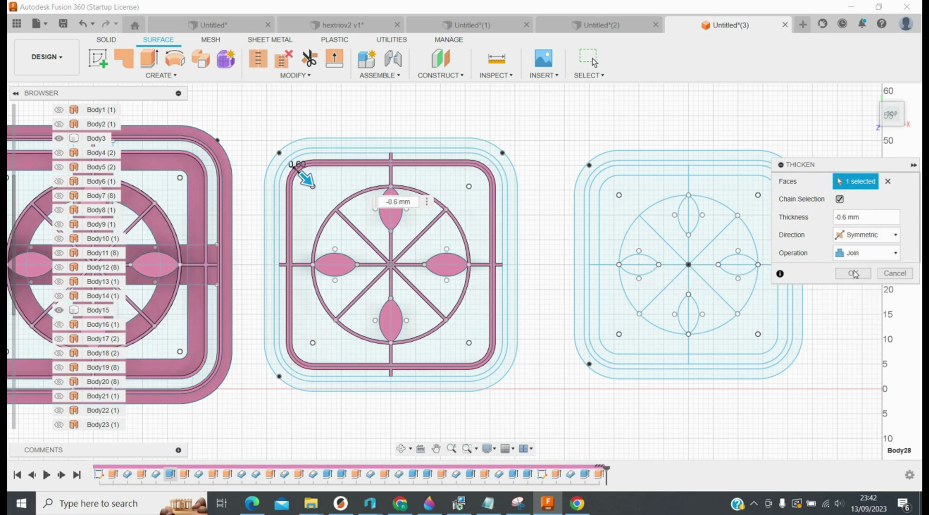
{"action": "left_click", "coordinate": [865, 234]}
{"action": "left_click", "coordinate": [859, 247]}
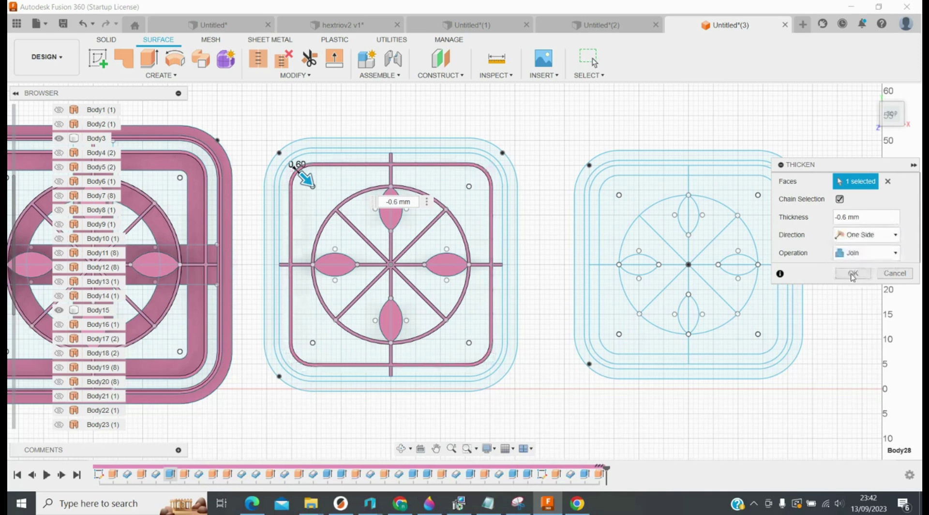
{"action": "left_click", "coordinate": [852, 273]}
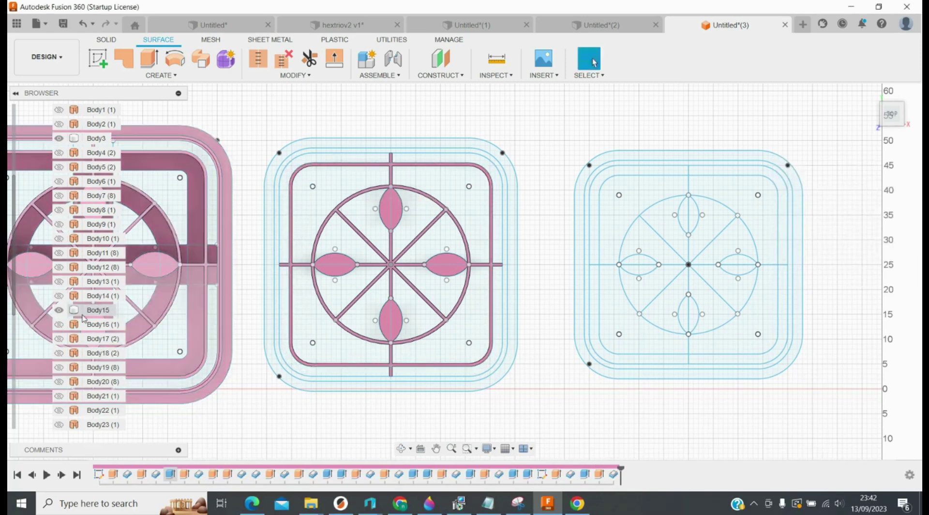
Hide the finished third tile body (Body27) and Sketch1, and show Sketch2 instead
{"action": "left_click", "coordinate": [59, 310]}
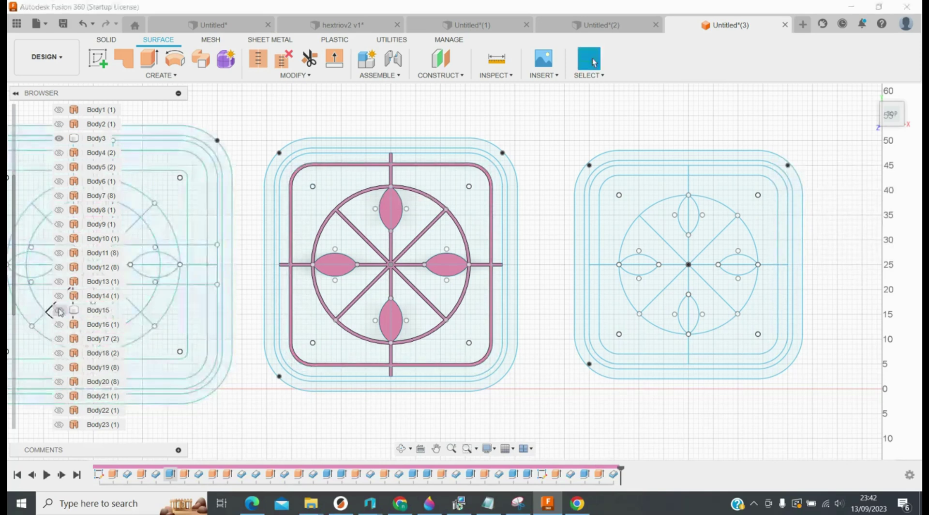
{"action": "left_click", "coordinate": [58, 310]}
{"action": "scroll", "coordinate": [60, 338], "scroll_direction": "down", "scroll_amount": 3}
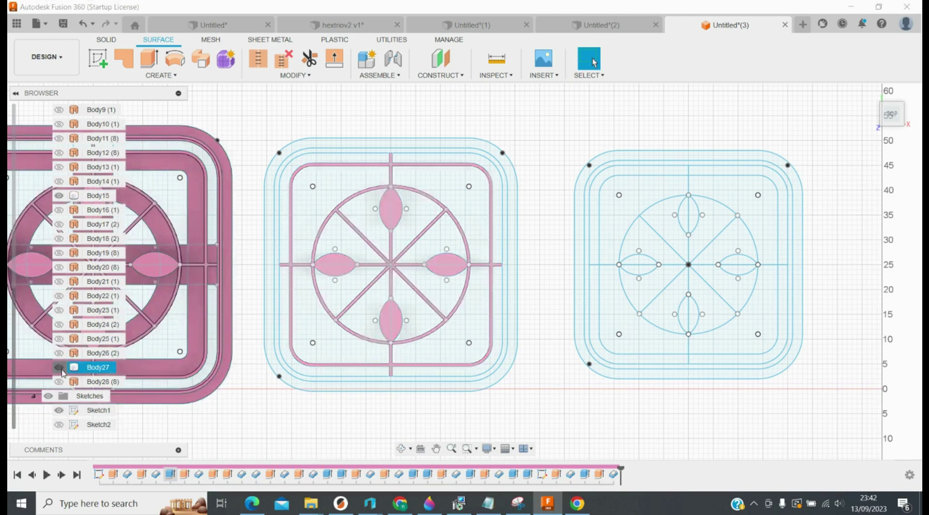
{"action": "left_click", "coordinate": [59, 368]}
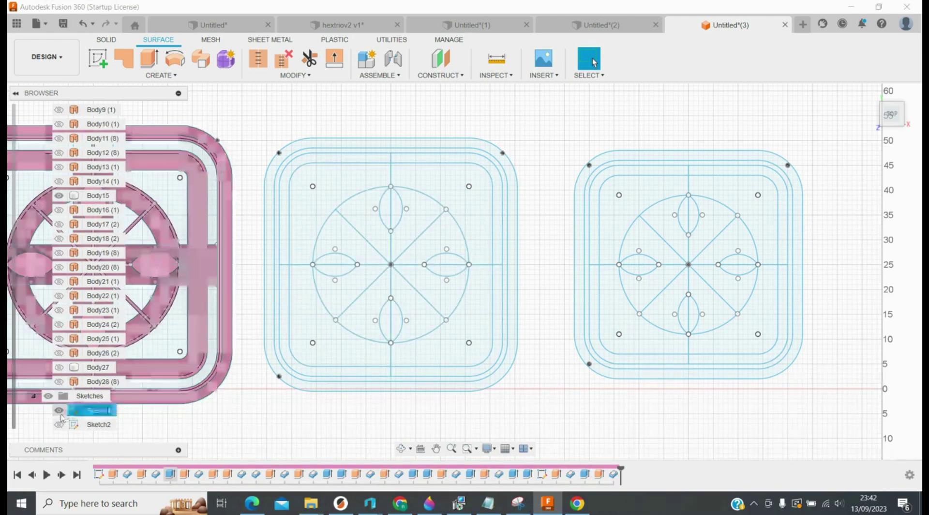
{"action": "left_click", "coordinate": [58, 410]}
{"action": "left_click", "coordinate": [58, 425]}
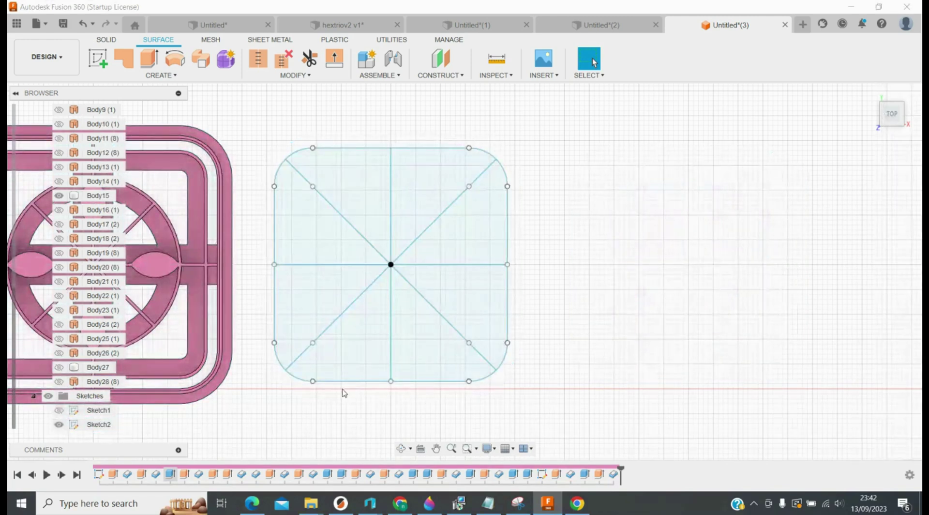
{"action": "key", "text": "e"}
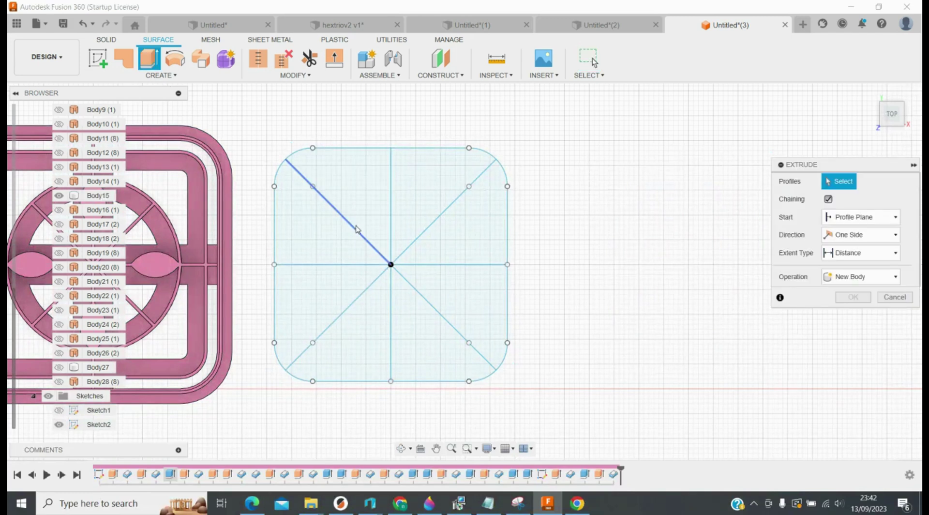
{"action": "left_click", "coordinate": [356, 230]}
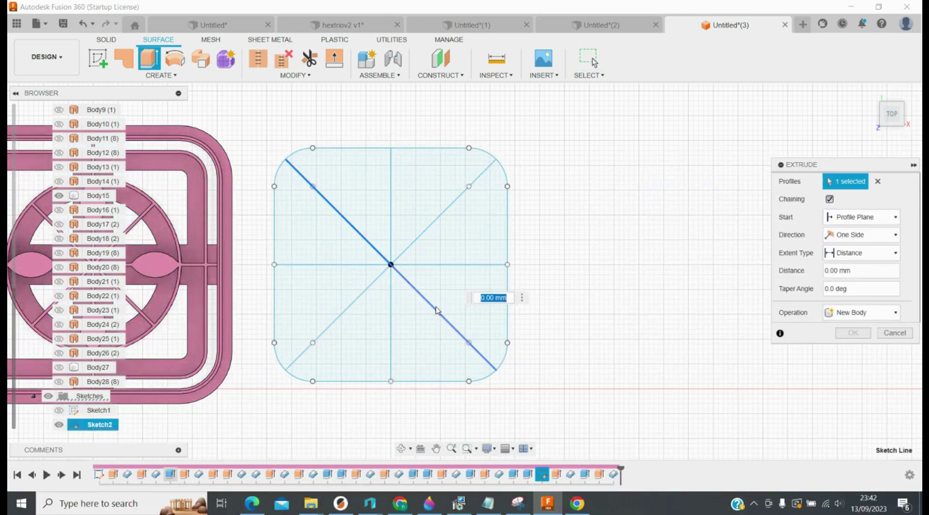
{"action": "key", "text": "Escape"}
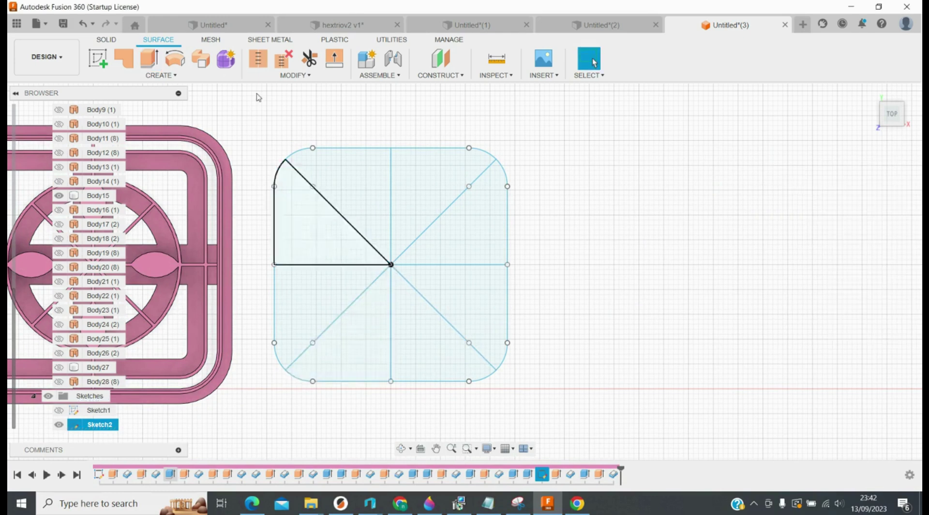
Edit Sketch2 and draw two concentric circles, 18 mm and 36 mm in diameter, centred where the spokes meet
{"action": "right_click", "coordinate": [89, 428]}
{"action": "left_click", "coordinate": [129, 238]}
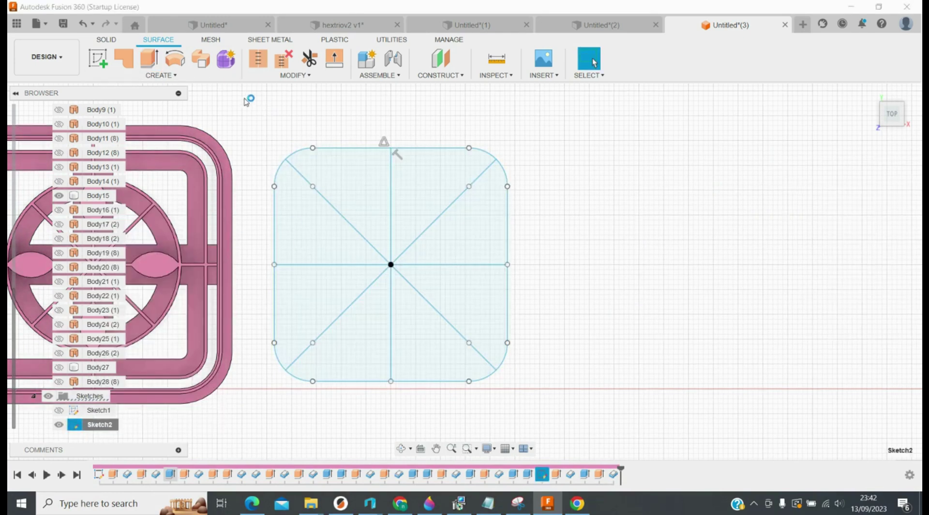
{"action": "key", "text": "c"}
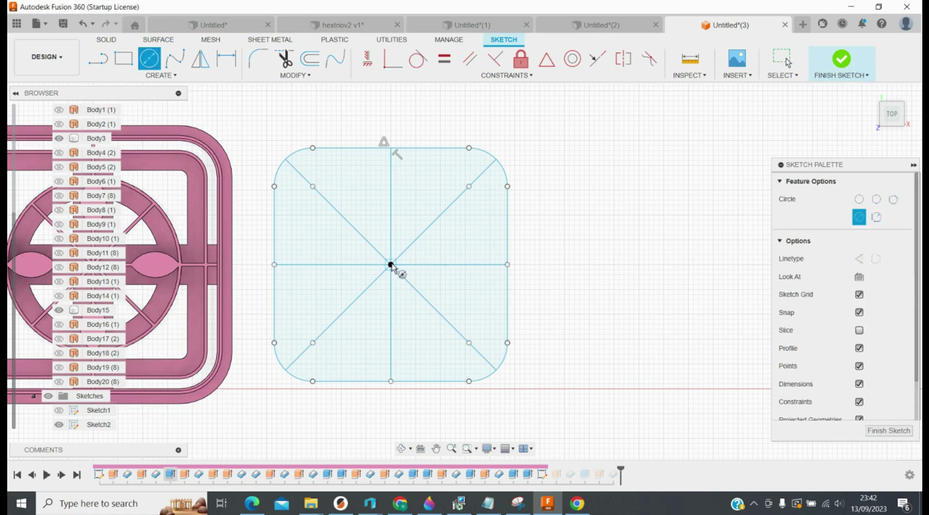
{"action": "left_click", "coordinate": [391, 265]}
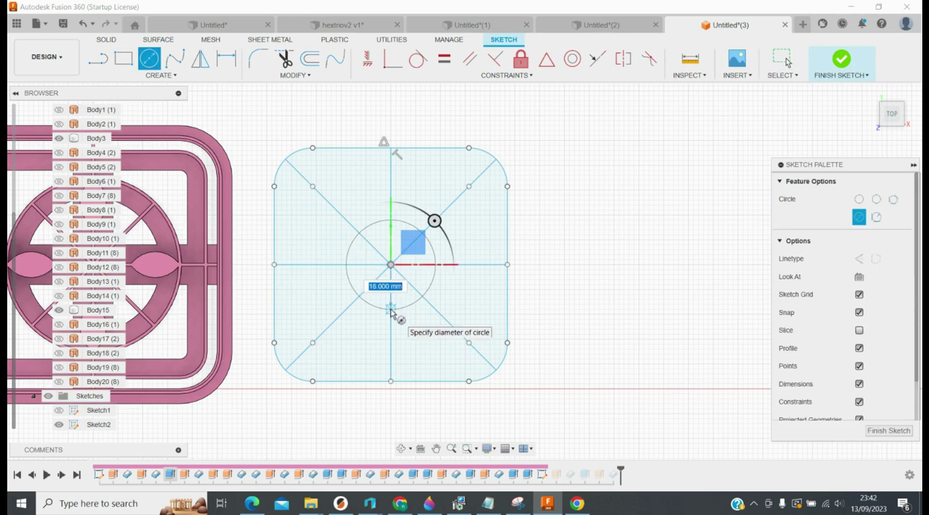
{"action": "left_click", "coordinate": [391, 309]}
{"action": "left_click", "coordinate": [391, 264]}
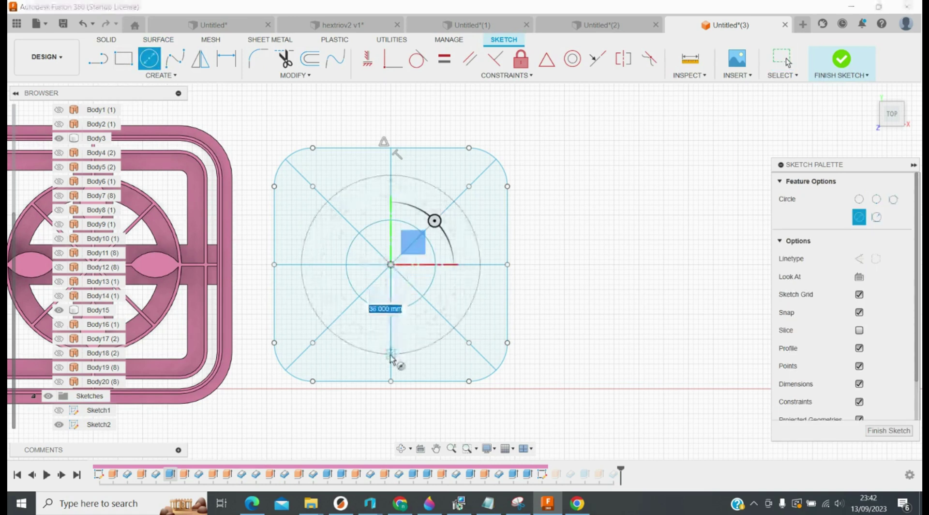
{"action": "left_click", "coordinate": [391, 354]}
{"action": "key", "text": "Escape"}
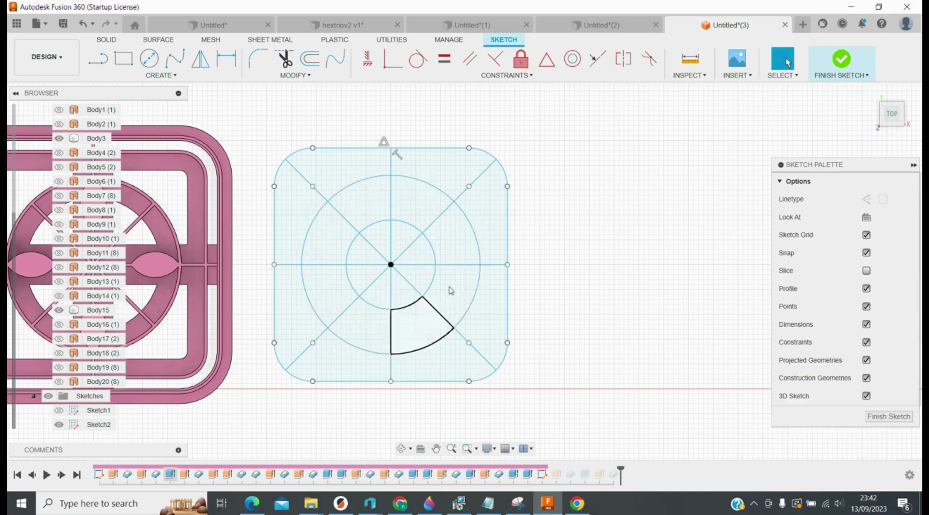
Finish the sketch, hide Body15, and compare the new circles with Body27 and Sketch1, leaving only Sketch2 shown
{"action": "left_click", "coordinate": [58, 310]}
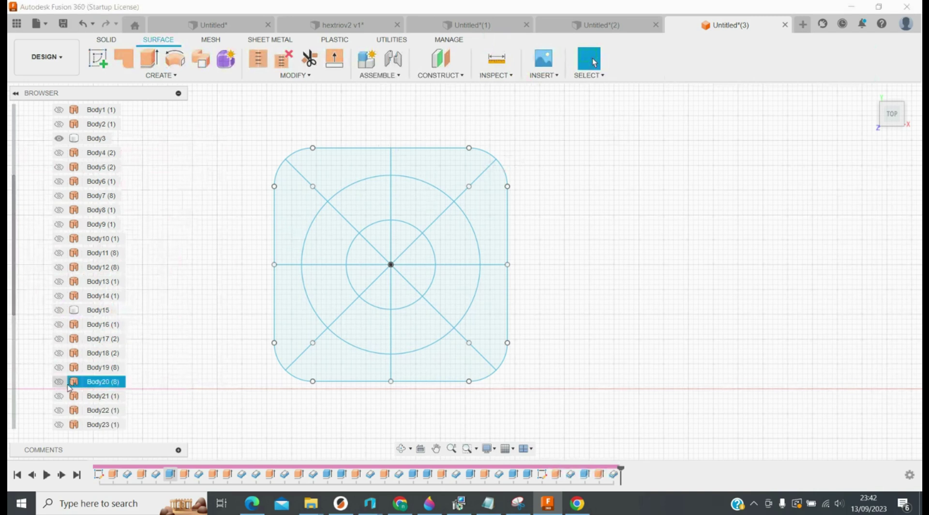
{"action": "scroll", "coordinate": [67, 387], "scroll_direction": "down", "scroll_amount": 3}
{"action": "left_click", "coordinate": [59, 367]}
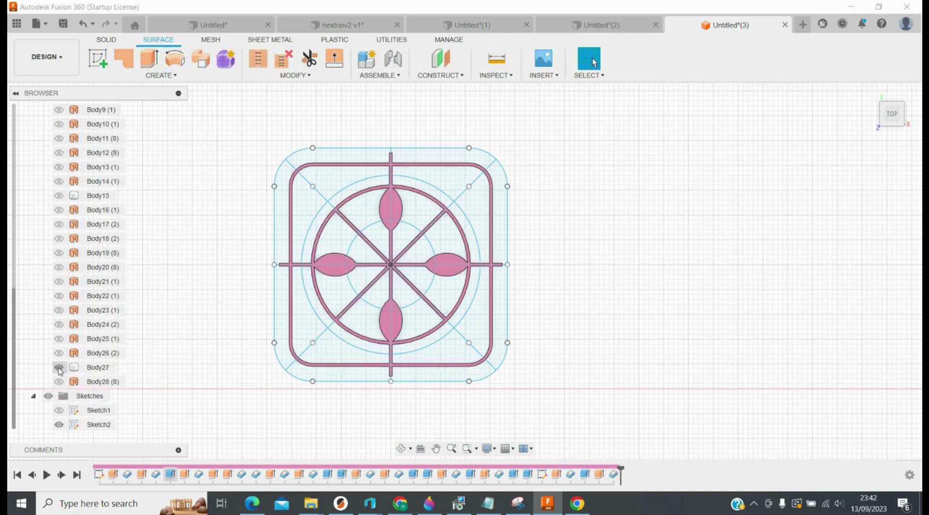
{"action": "left_click", "coordinate": [59, 368]}
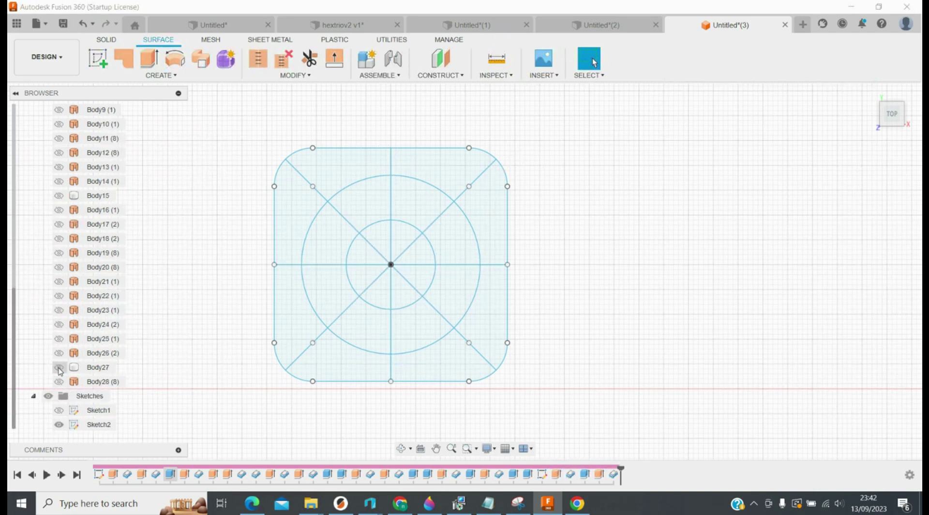
{"action": "left_click", "coordinate": [59, 410]}
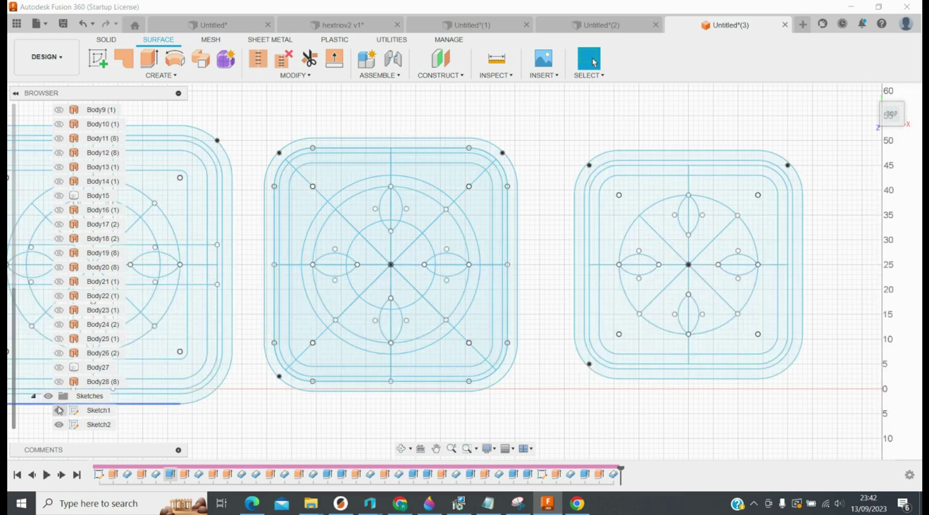
{"action": "left_click", "coordinate": [58, 410]}
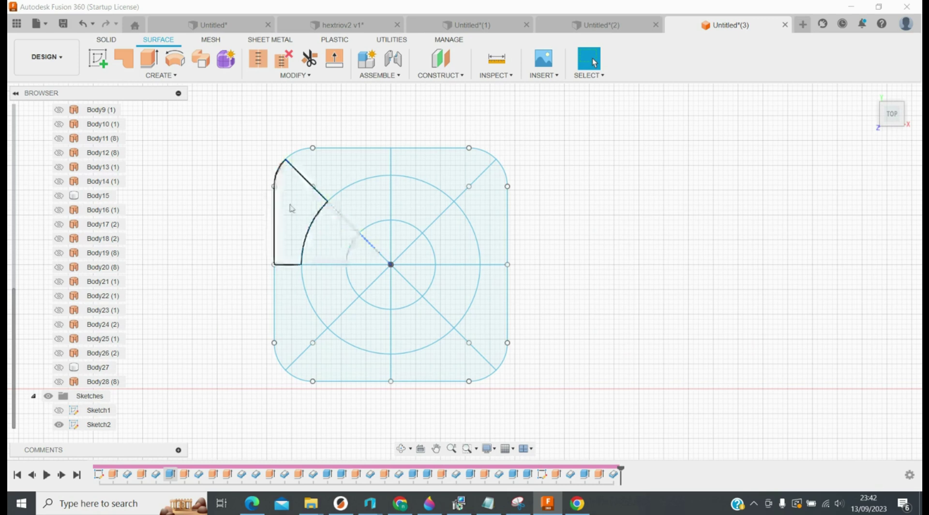
Extrude all of Sketch2's spokes and both concentric circles 2 mm as new surface bodies
{"action": "key", "text": "e"}
{"action": "left_click", "coordinate": [378, 256]}
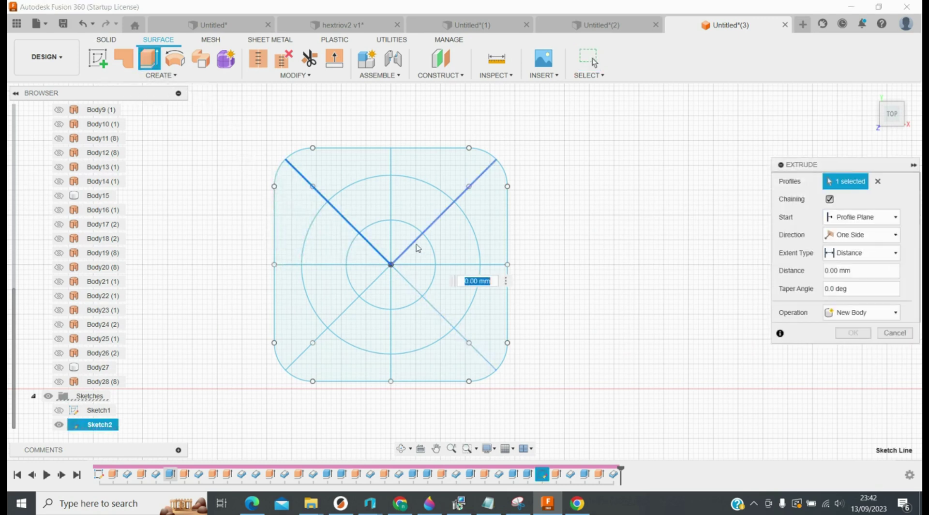
{"action": "left_click", "coordinate": [411, 286]}
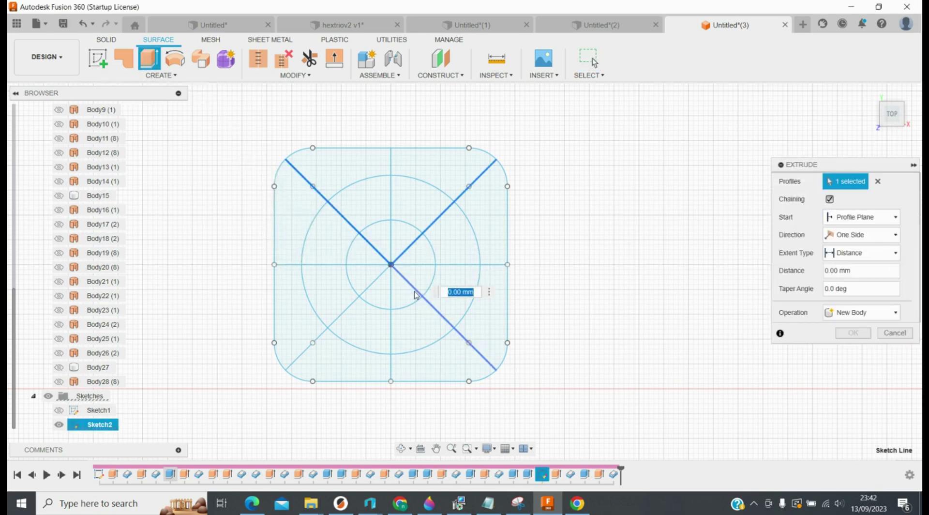
{"action": "left_click", "coordinate": [367, 269]}
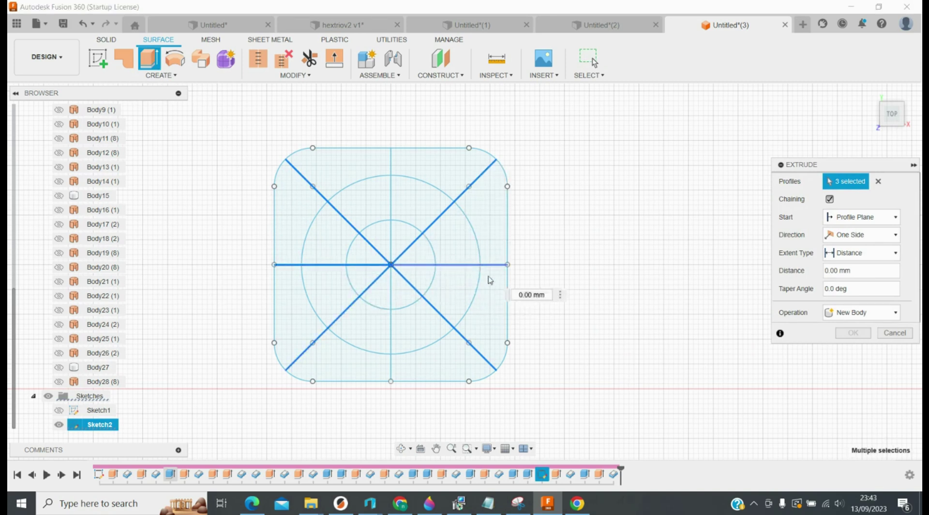
{"action": "left_click", "coordinate": [474, 299]}
{"action": "left_click", "coordinate": [432, 284]}
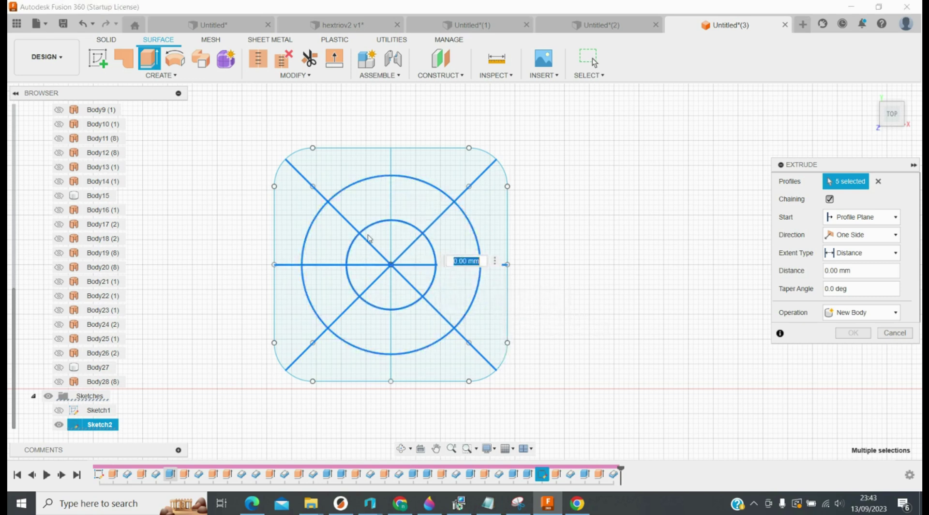
{"action": "left_click", "coordinate": [393, 336]}
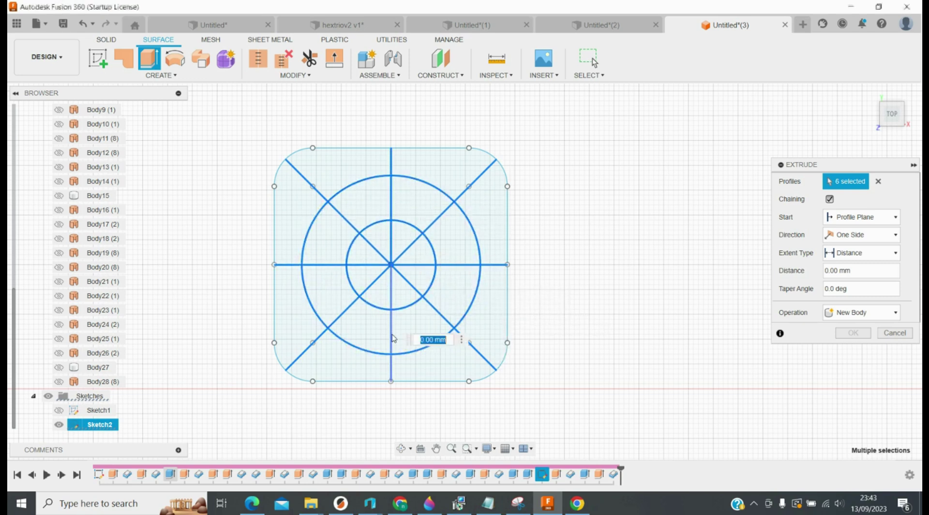
{"action": "key", "text": "Return"}
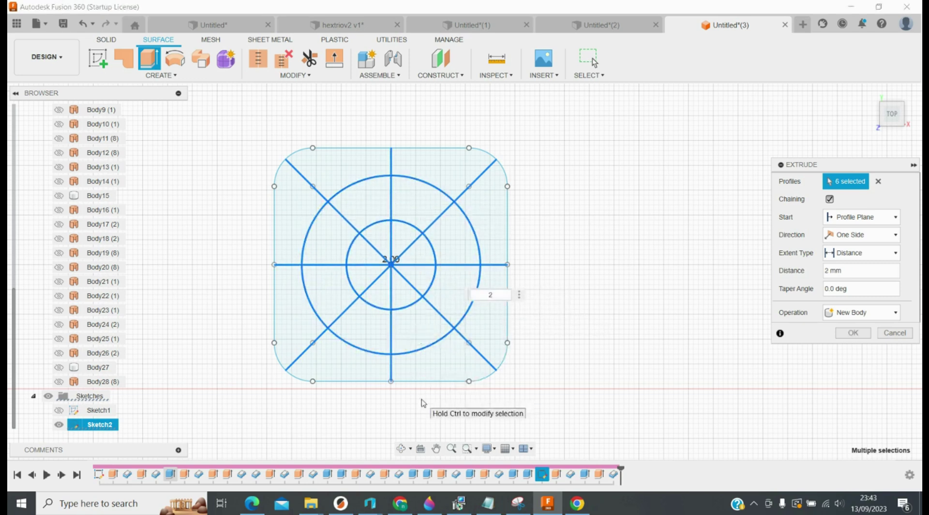
{"action": "key", "text": "Return"}
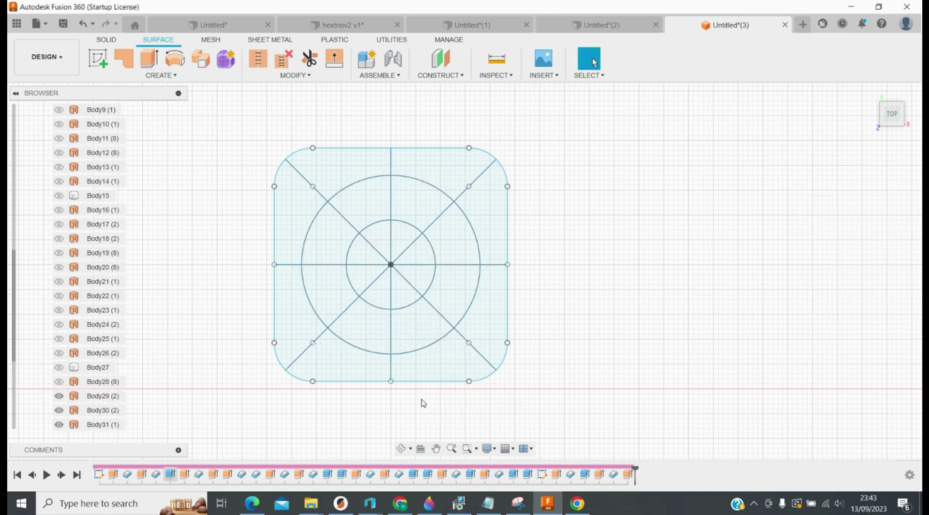
{"action": "scroll", "coordinate": [83, 395], "scroll_direction": "down", "scroll_amount": 2}
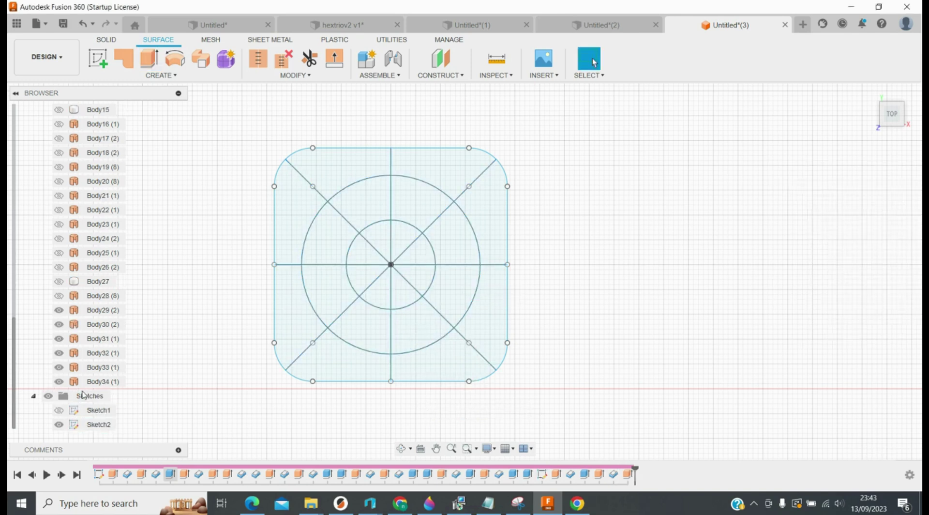
{"action": "key", "text": "t"}
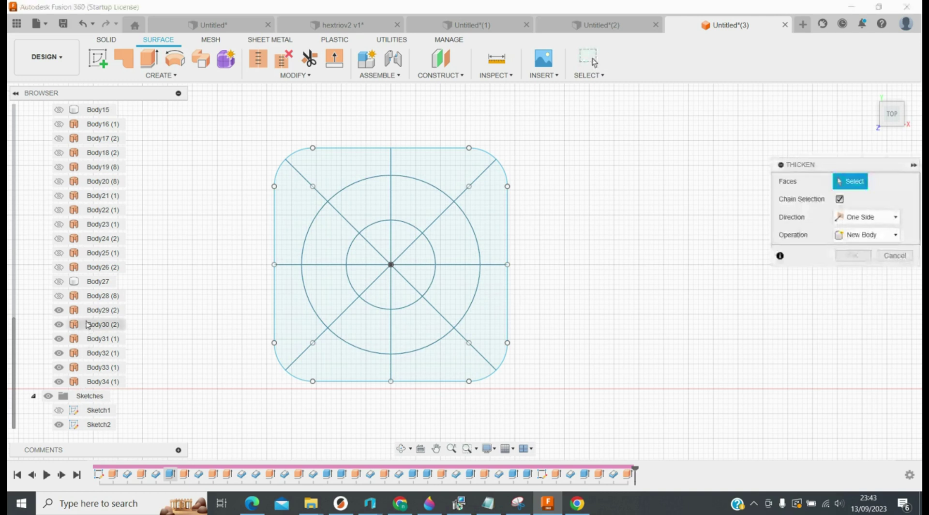
{"action": "left_click", "coordinate": [90, 313]}
{"action": "type", "text": "1"}
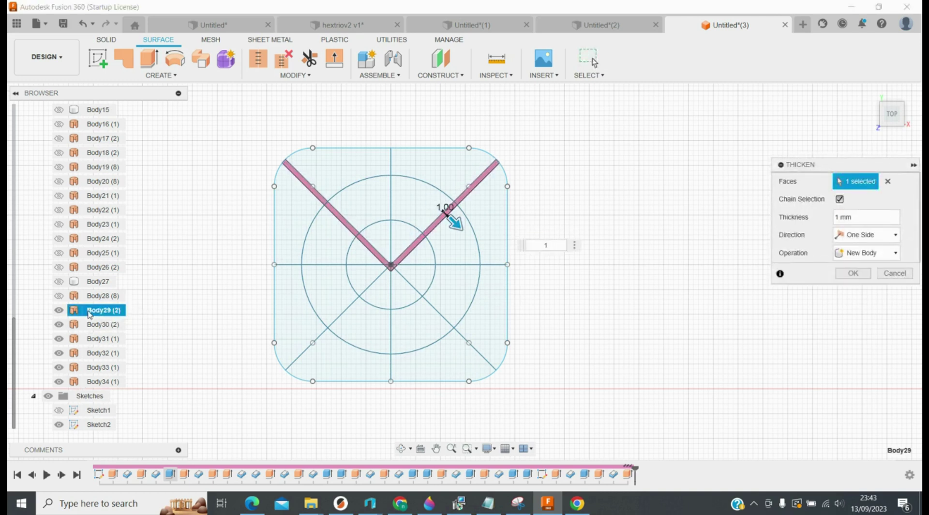
{"action": "left_click", "coordinate": [866, 234]}
{"action": "left_click", "coordinate": [860, 264]}
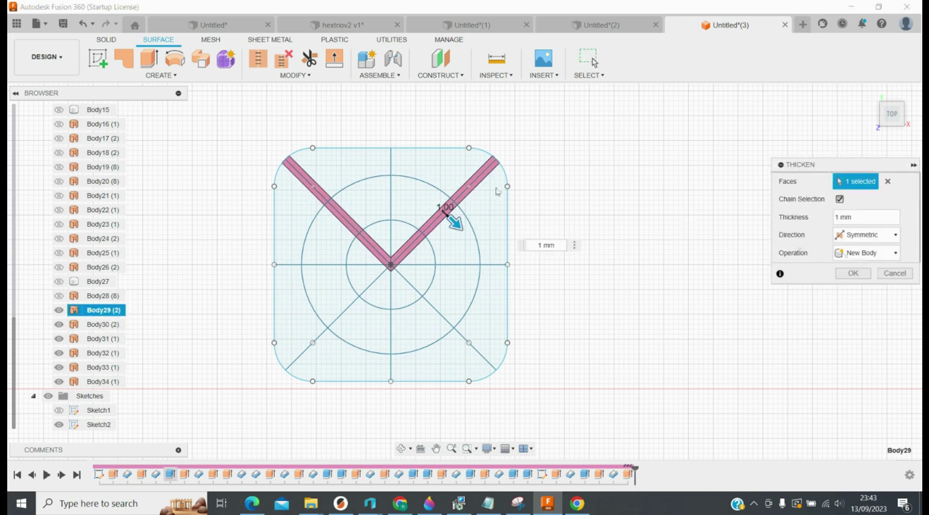
{"action": "left_click", "coordinate": [94, 325]}
{"action": "key", "text": "shift+Down"}
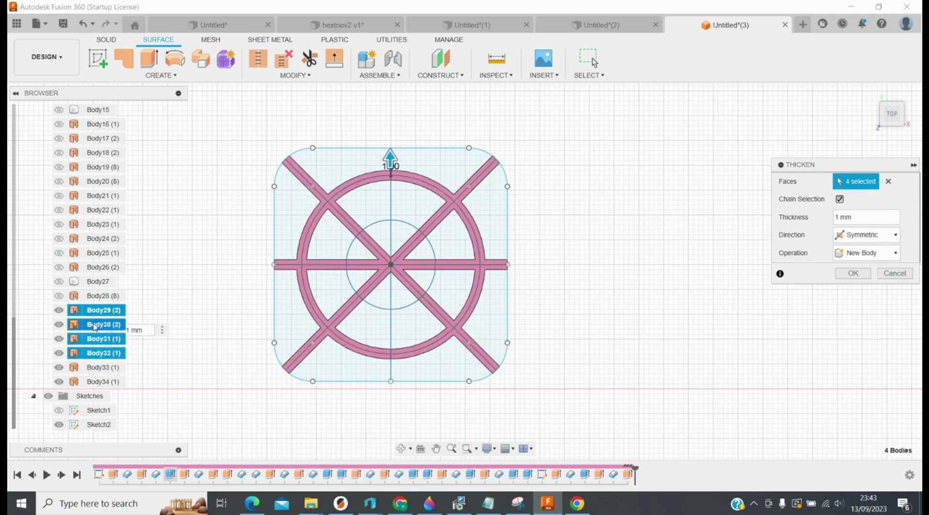
{"action": "key", "text": "shift+Down"}
{"action": "key", "text": "shift+Down"}
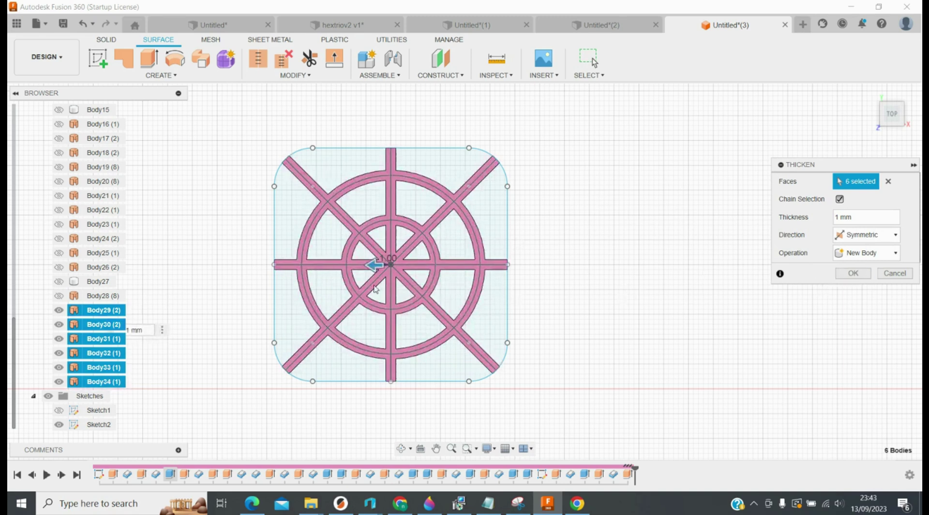
{"action": "left_click", "coordinate": [58, 282]}
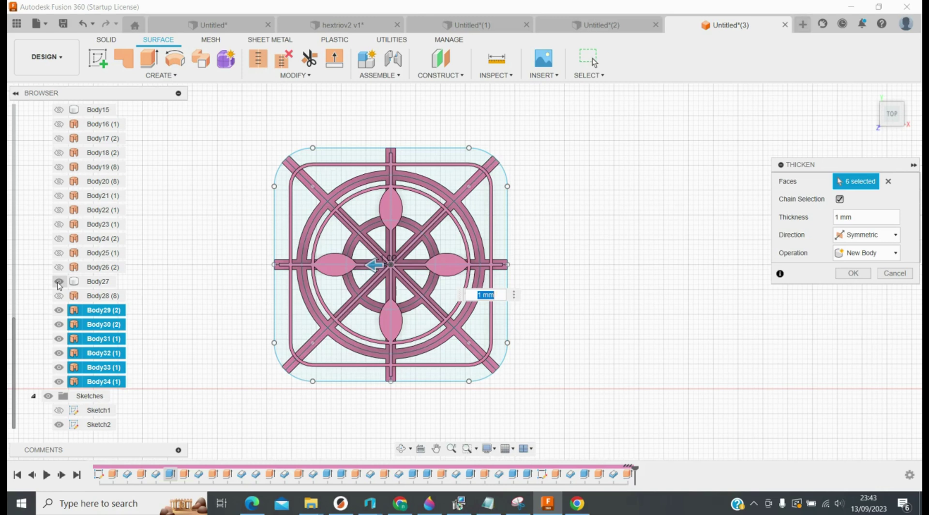
{"action": "left_click", "coordinate": [59, 382]}
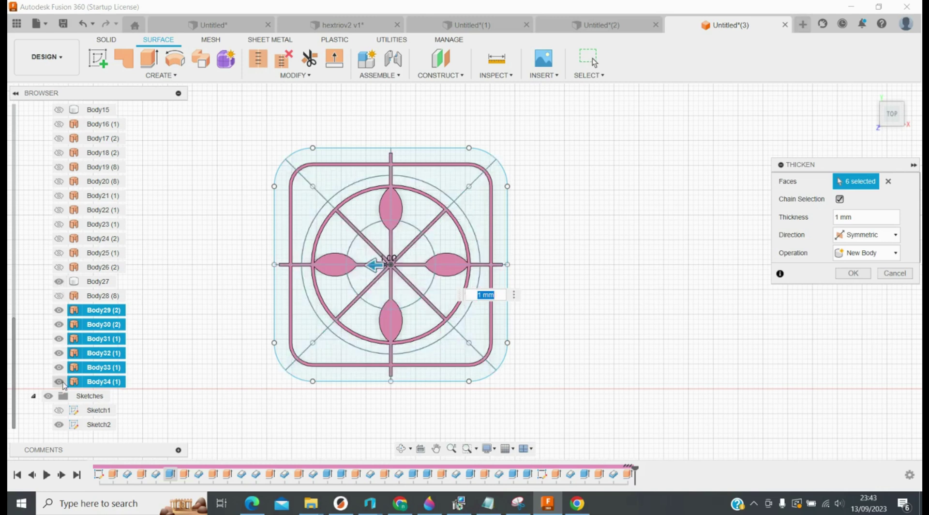
{"action": "left_click", "coordinate": [60, 368]}
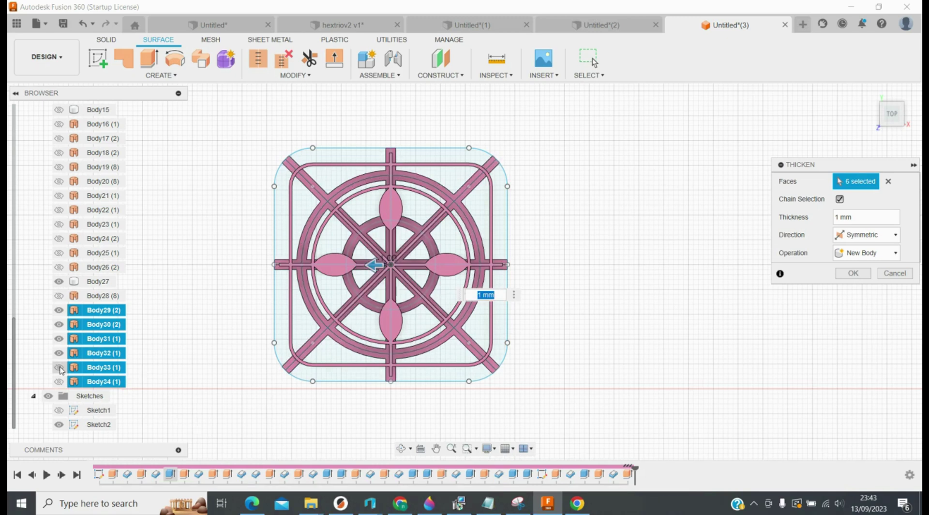
{"action": "left_click", "coordinate": [59, 353]}
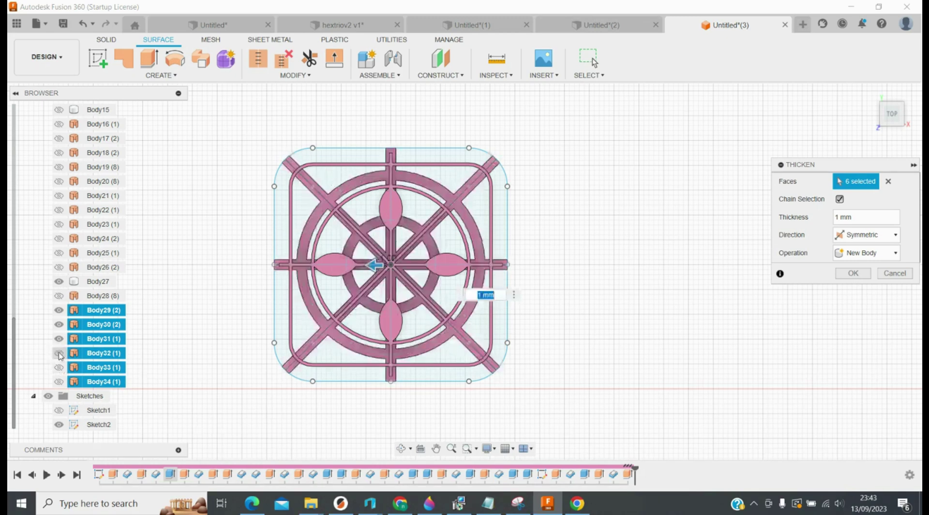
{"action": "left_click", "coordinate": [59, 339]}
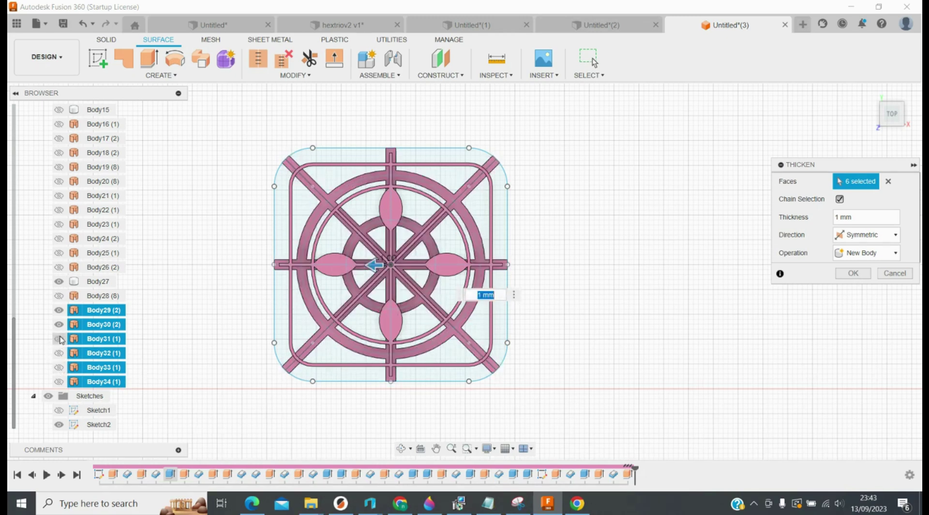
{"action": "left_click", "coordinate": [62, 312]}
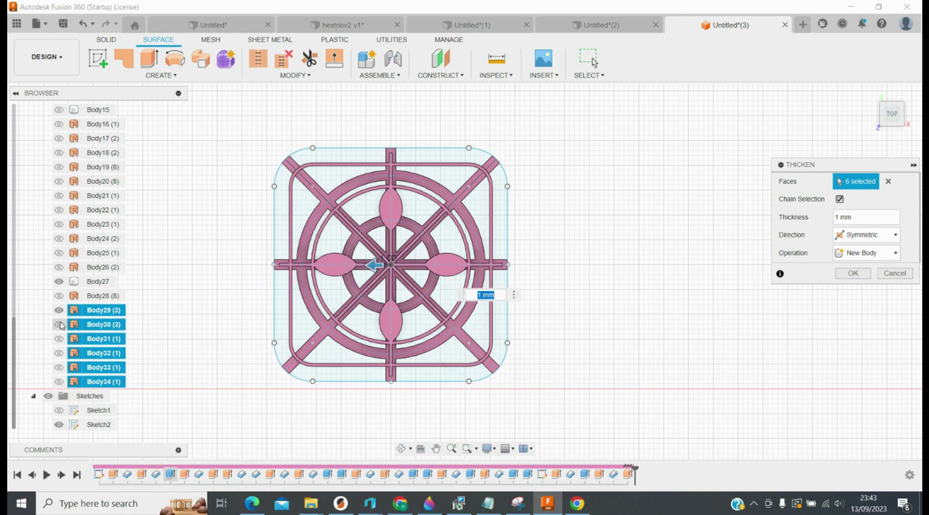
{"action": "left_click", "coordinate": [60, 325]}
{"action": "left_click", "coordinate": [59, 339]}
{"action": "left_click", "coordinate": [58, 354]}
{"action": "left_click", "coordinate": [58, 368]}
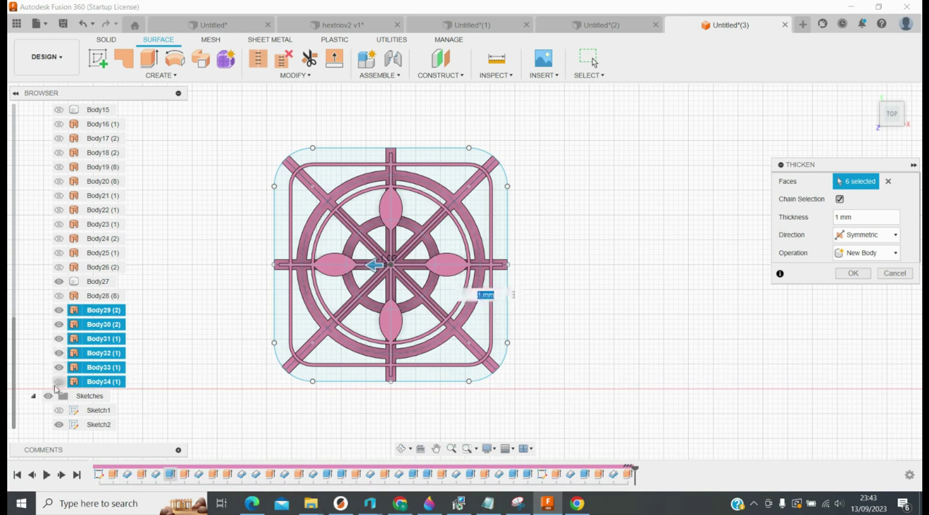
{"action": "key", "text": "Escape"}
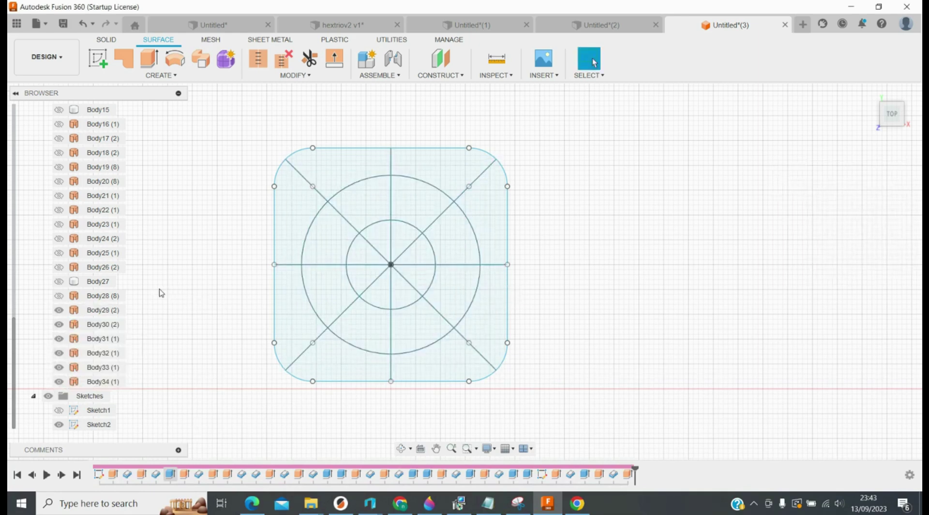
Thicken the diagonal and horizontal spokes and the large circle (Body29 to Body32) symmetrically by 1 mm as a new body
{"action": "key", "text": "Return"}
{"action": "left_click", "coordinate": [97, 310]}
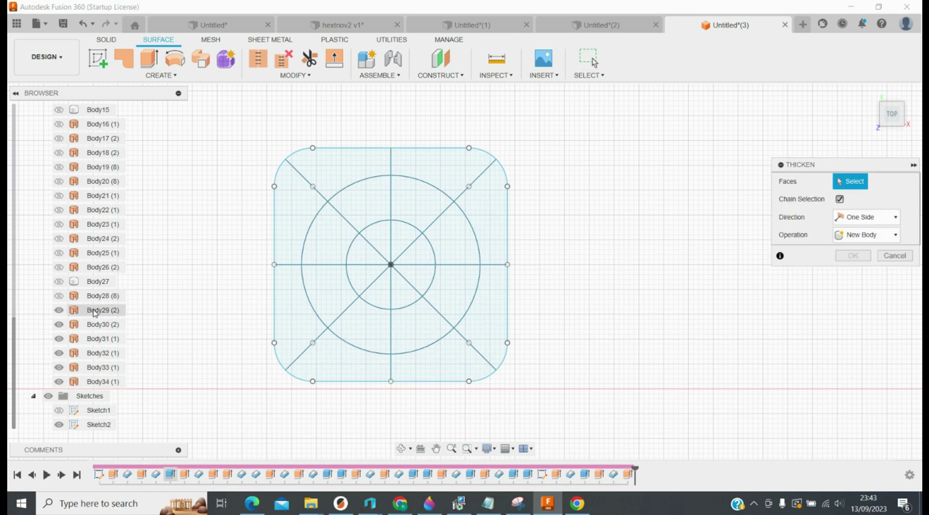
{"action": "left_click", "coordinate": [96, 324]}
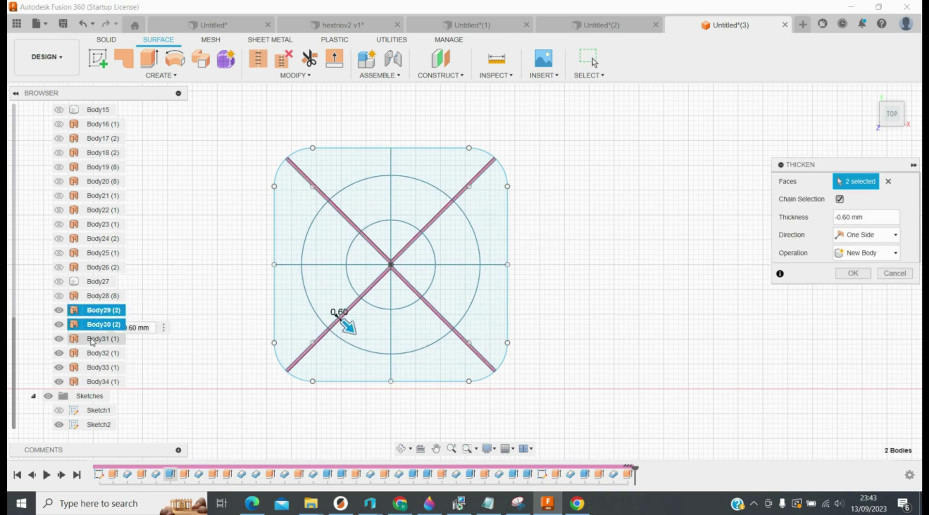
{"action": "left_click", "coordinate": [94, 339]}
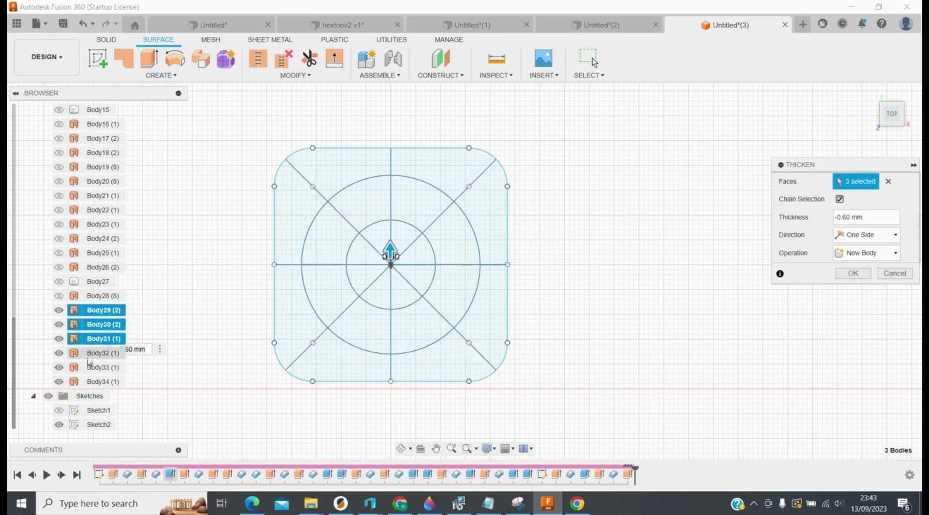
{"action": "left_click", "coordinate": [88, 357]}
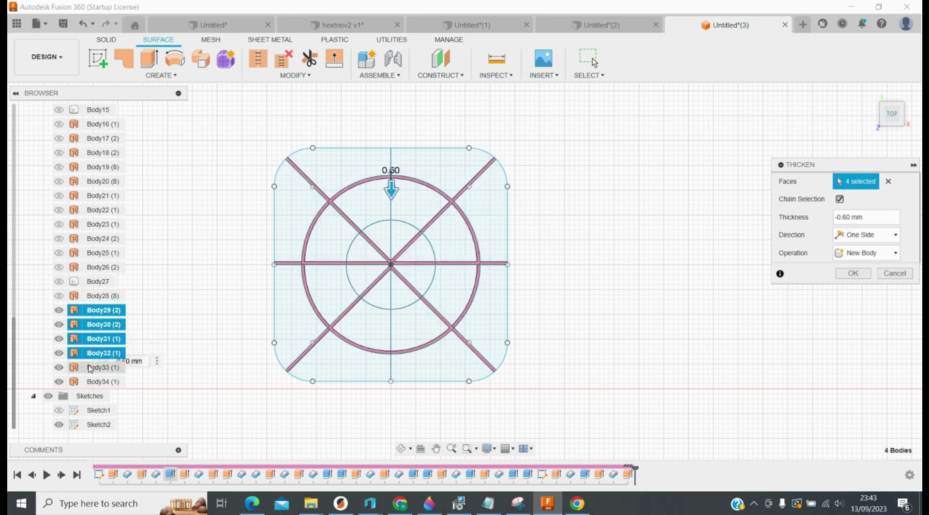
{"action": "left_click", "coordinate": [862, 236]}
{"action": "left_click", "coordinate": [863, 262]}
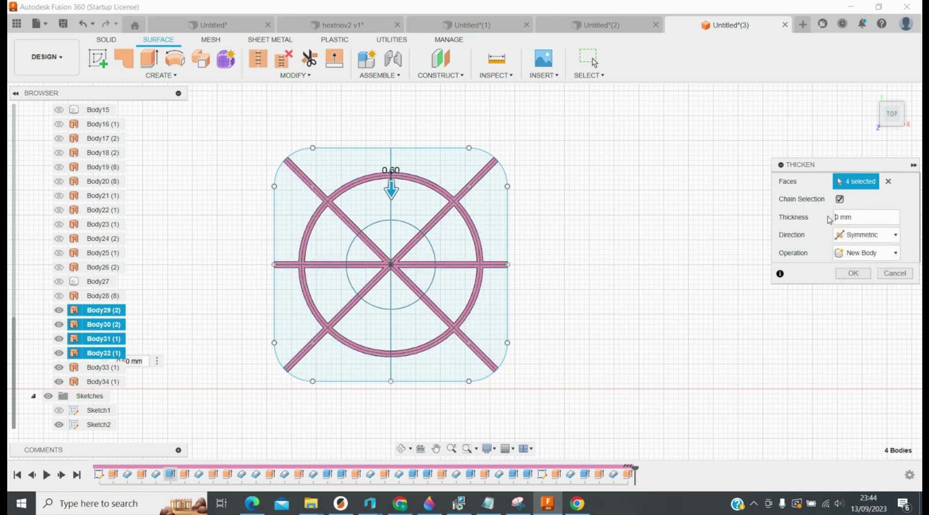
{"action": "key", "text": "Delete"}
{"action": "type", "text": "1"}
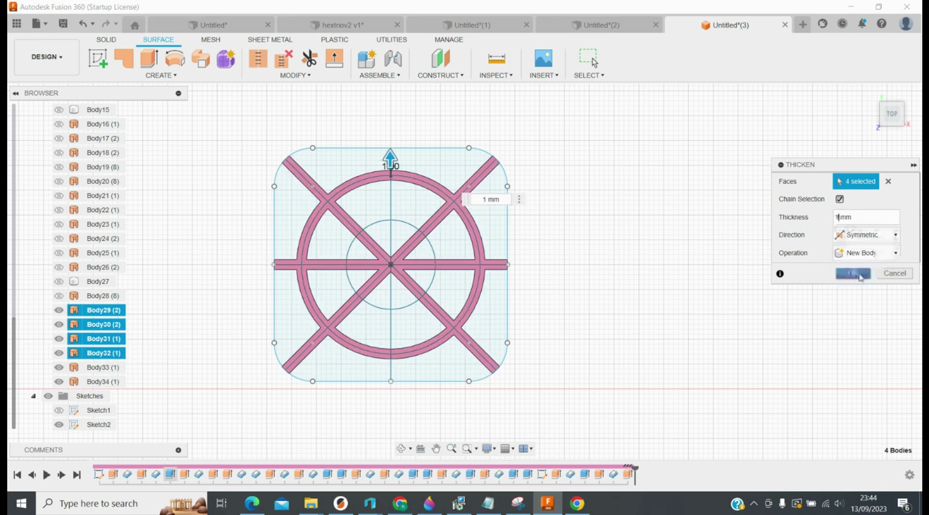
{"action": "left_click", "coordinate": [859, 275]}
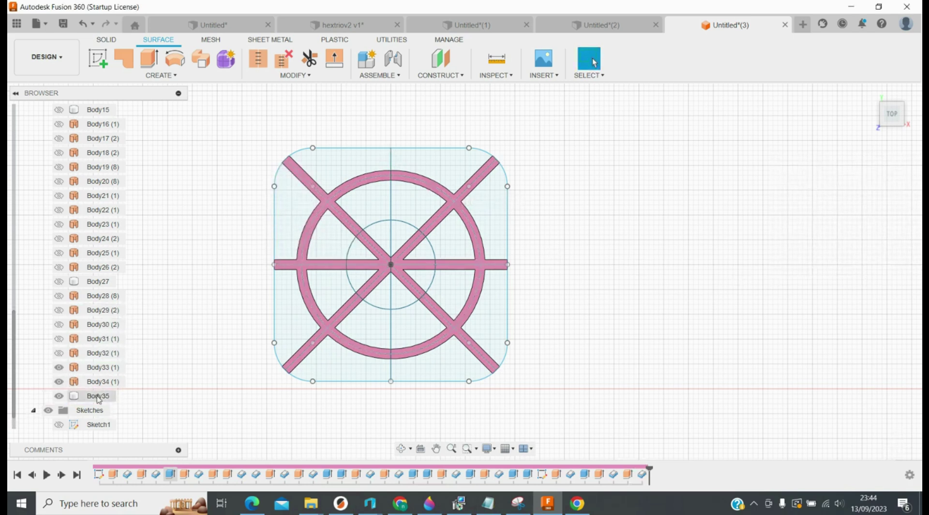
Show Body27 and thicken the small circle's surface (Body33) by 2 mm on one side with the Join operation
{"action": "left_click", "coordinate": [99, 397]}
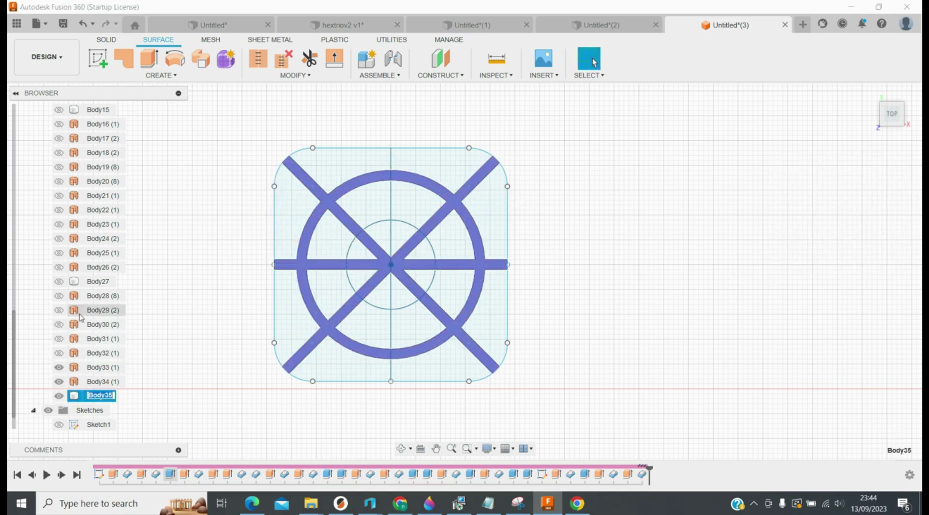
{"action": "left_click", "coordinate": [59, 281]}
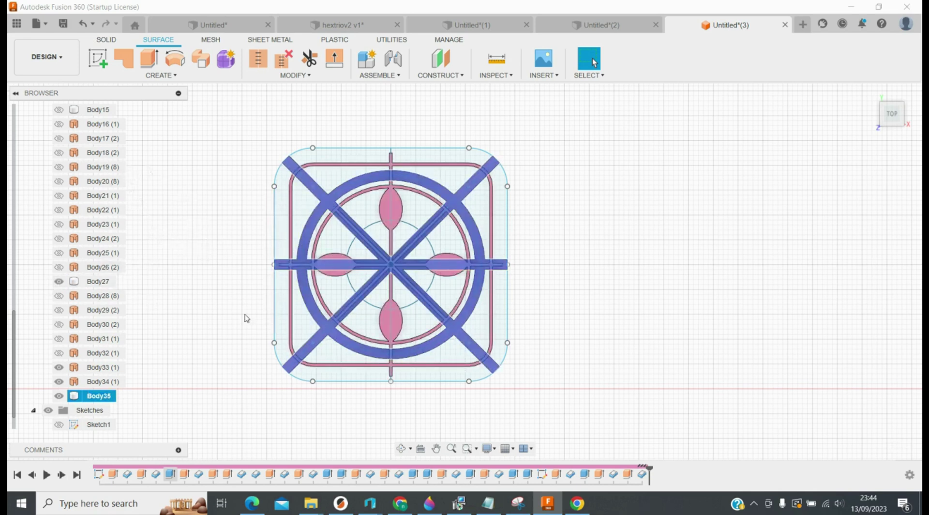
{"action": "key", "text": "t"}
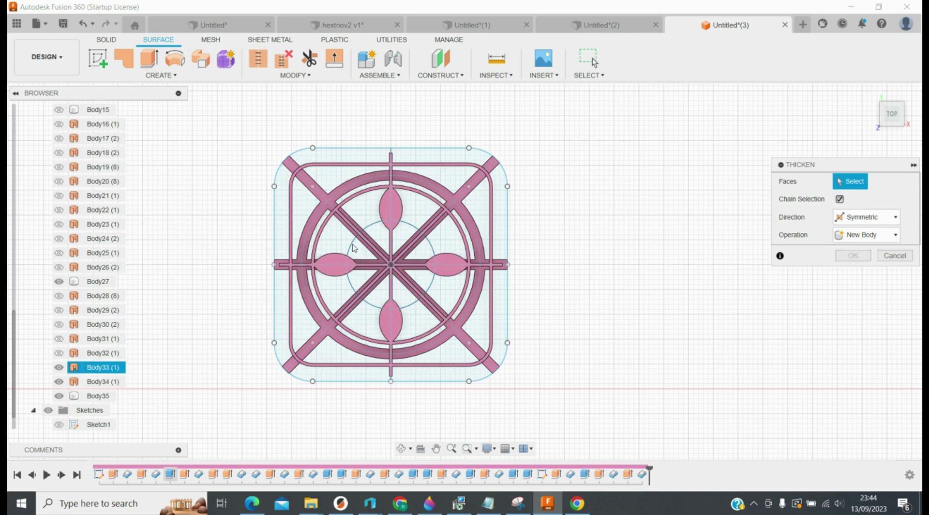
{"action": "left_click", "coordinate": [350, 244]}
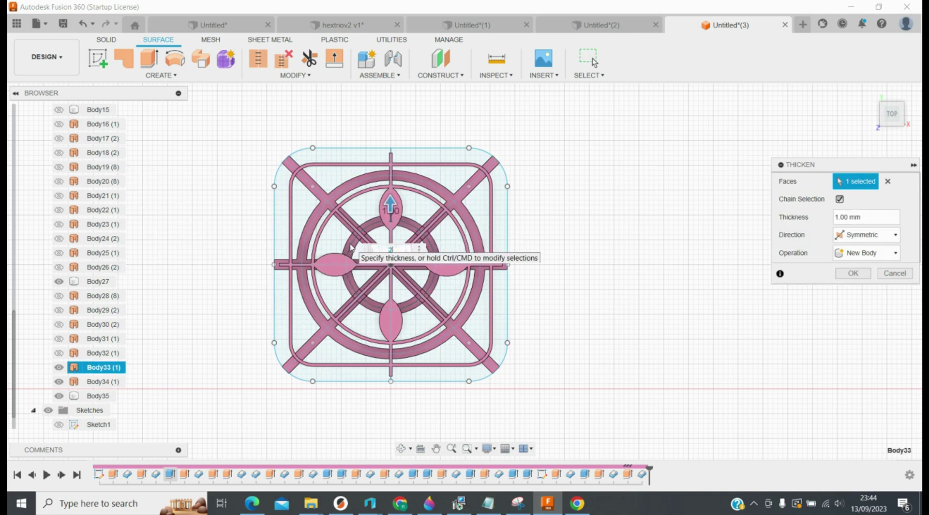
{"action": "type", "text": "2"}
{"action": "left_click", "coordinate": [866, 235]}
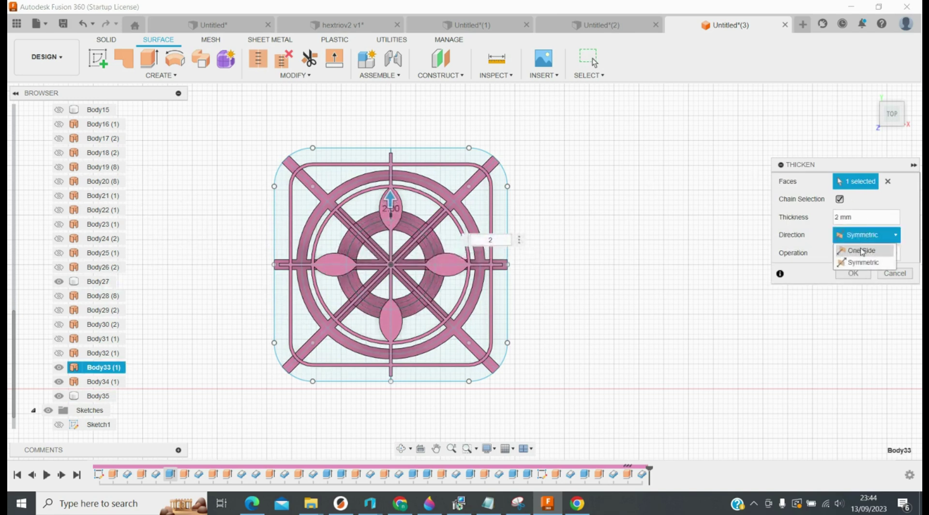
{"action": "left_click", "coordinate": [861, 251]}
{"action": "left_click", "coordinate": [857, 253]}
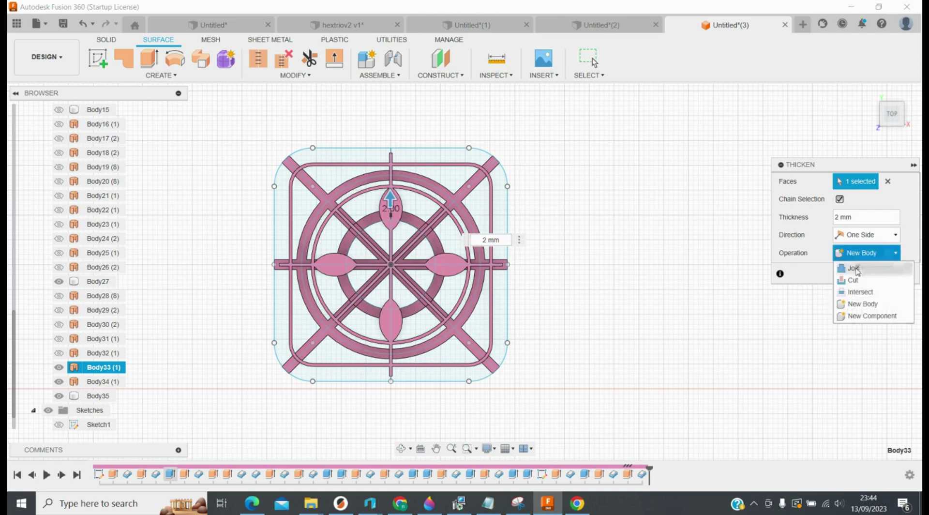
{"action": "left_click", "coordinate": [856, 269]}
{"action": "left_click", "coordinate": [853, 274]}
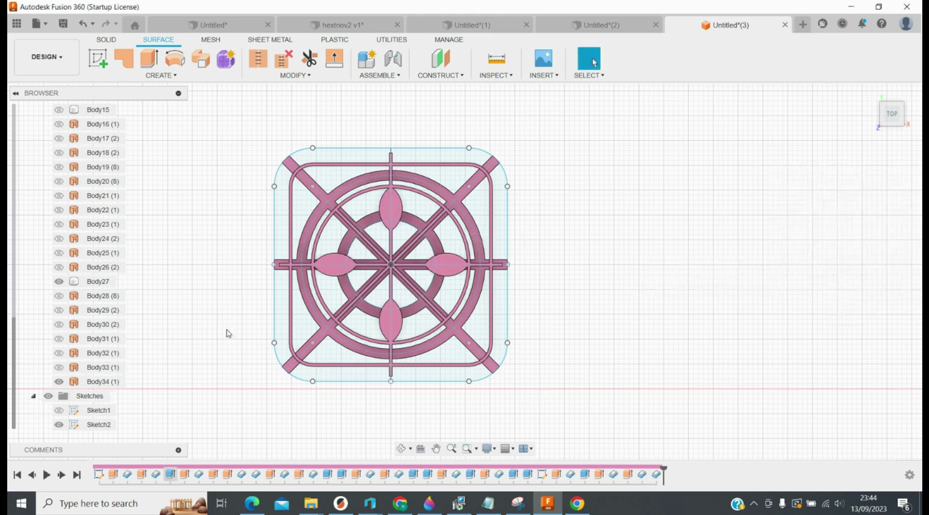
Undo the last thicken and thicken the small circle's surface (Body33) 2 mm on one side as a new body
{"action": "left_click", "coordinate": [82, 24]}
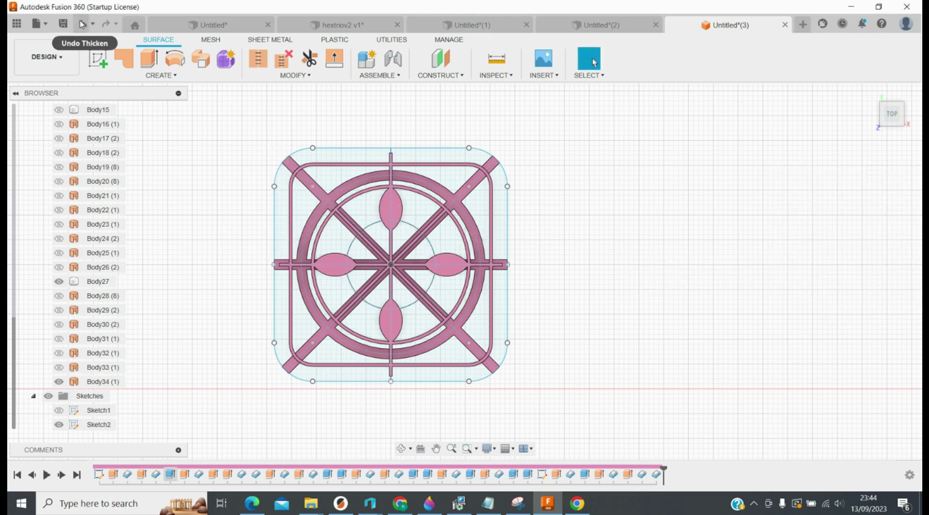
{"action": "left_click", "coordinate": [374, 227]}
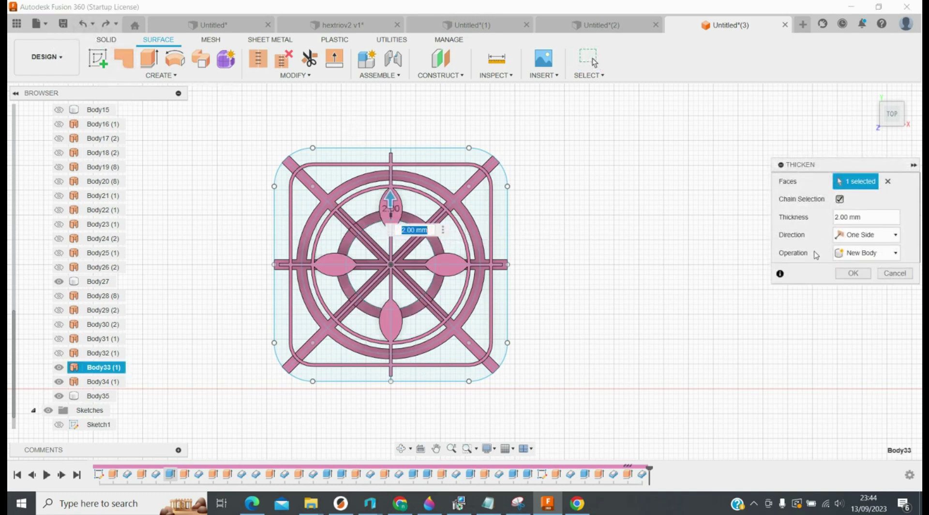
{"action": "left_click", "coordinate": [855, 273]}
Combine Body27, Body35 and Body36 into one solid with the Join operation
{"action": "scroll", "coordinate": [601, 346], "scroll_direction": "down", "scroll_amount": 1}
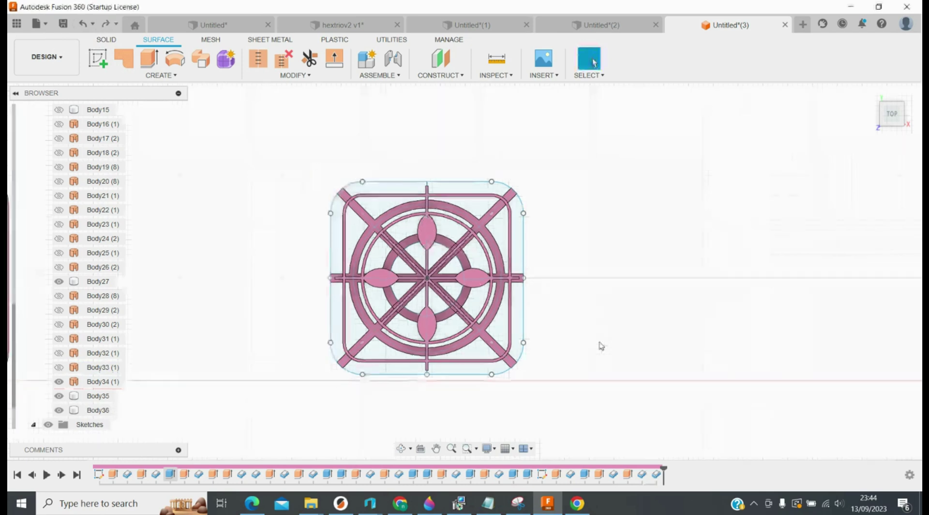
{"action": "left_click_drag", "start_coordinate": [260, 126], "coordinate": [576, 398]}
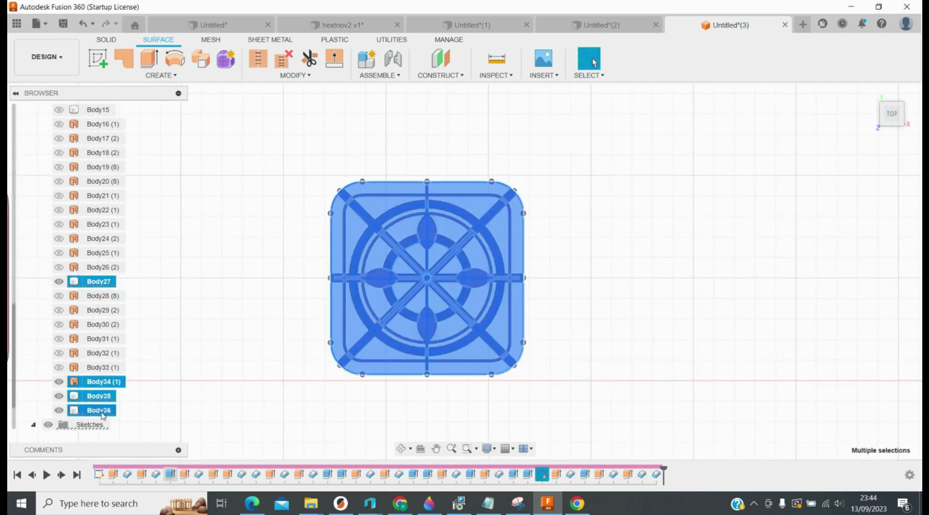
{"action": "left_click", "coordinate": [106, 40]}
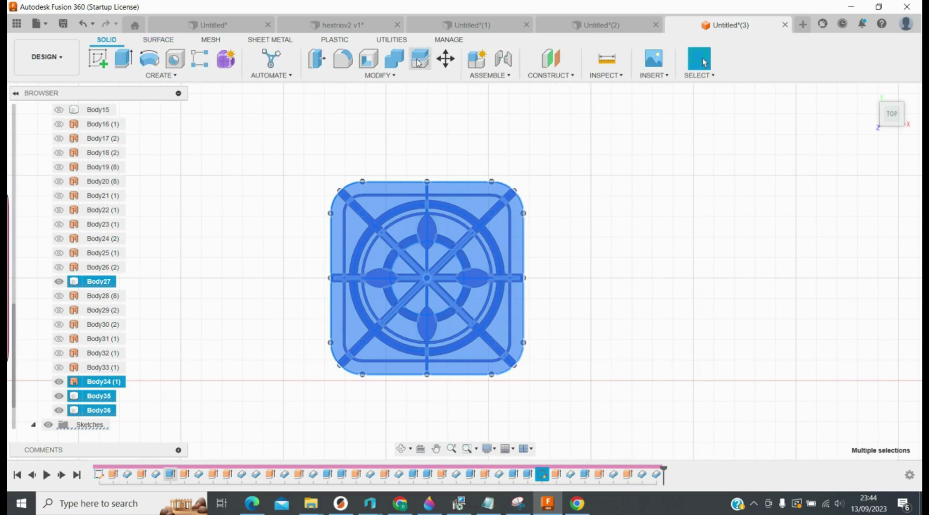
{"action": "left_click", "coordinate": [394, 59]}
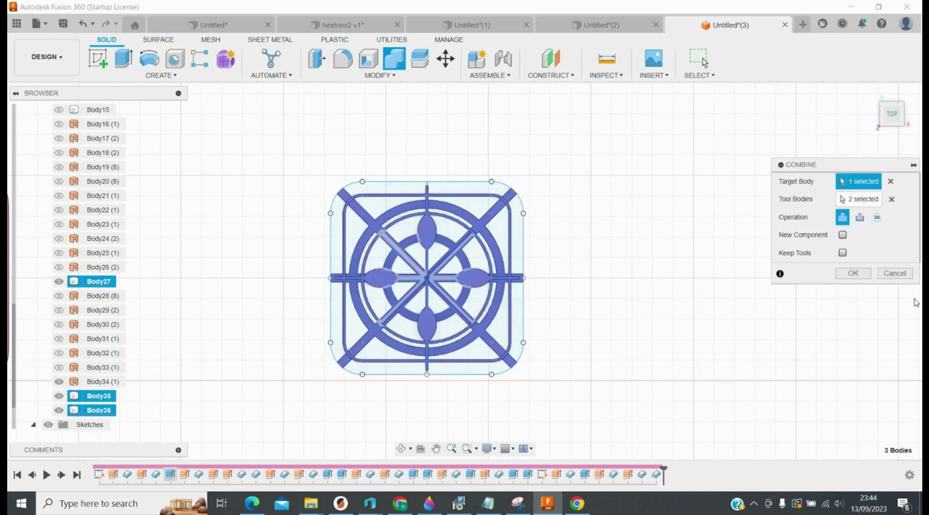
{"action": "left_click", "coordinate": [853, 274]}
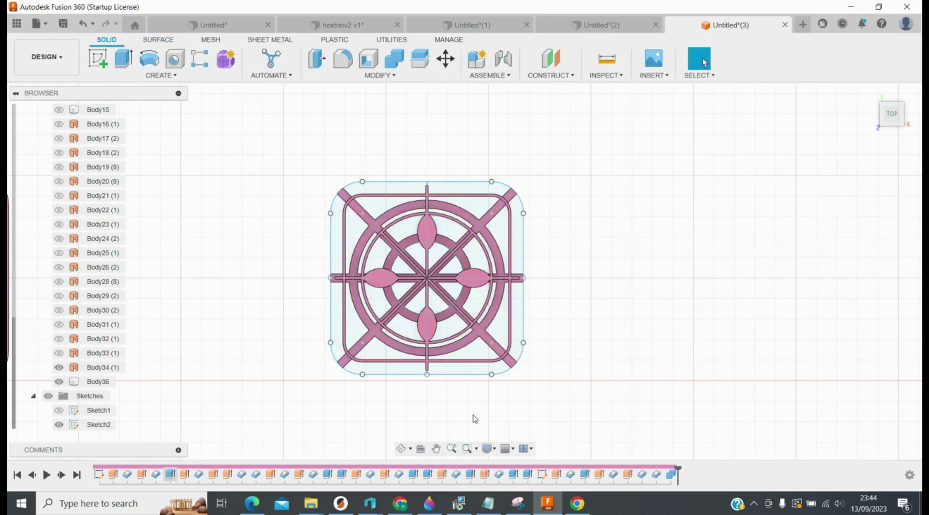
Show Sketch1 over the combined body and hide Sketch2
{"action": "scroll", "coordinate": [475, 419], "scroll_direction": "up", "scroll_amount": 3}
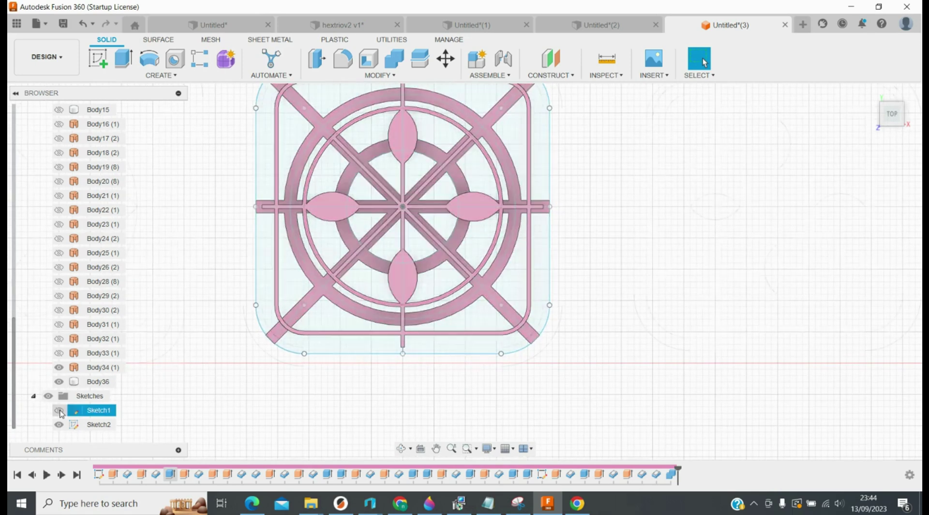
{"action": "left_click", "coordinate": [59, 410]}
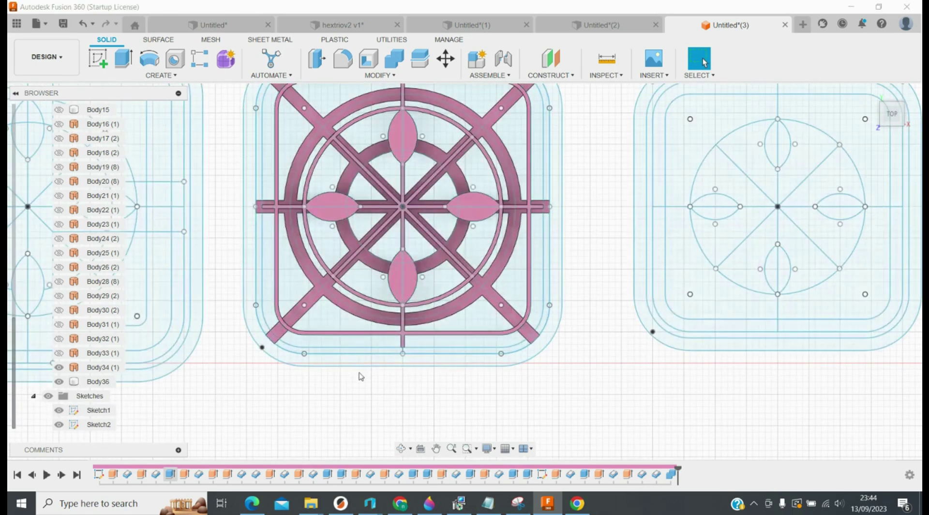
{"action": "scroll", "coordinate": [503, 404], "scroll_direction": "up", "scroll_amount": 3}
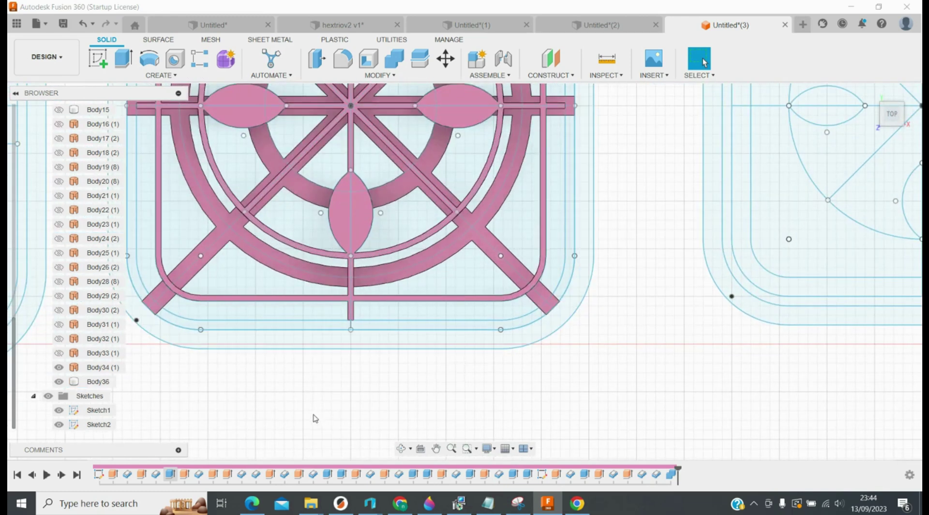
{"action": "scroll", "coordinate": [211, 415], "scroll_direction": "down", "scroll_amount": 5}
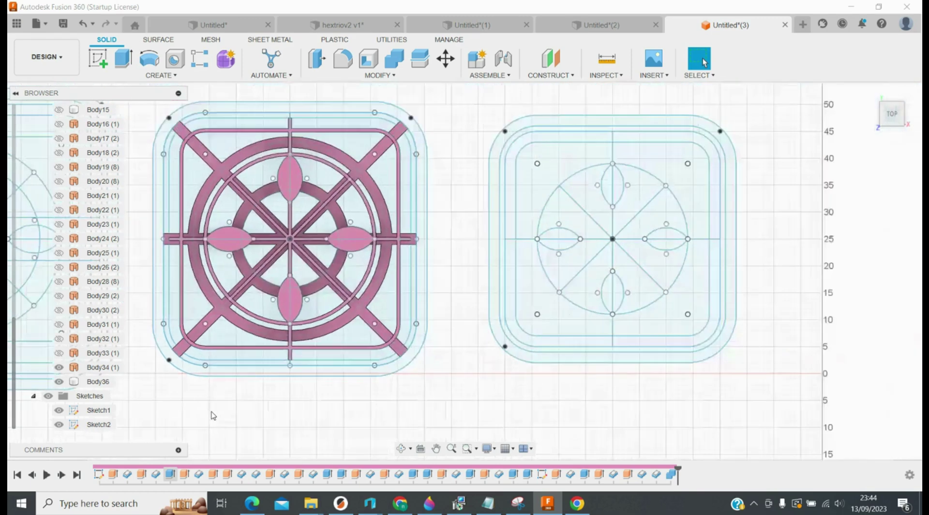
{"action": "scroll", "coordinate": [156, 365], "scroll_direction": "up", "scroll_amount": 2}
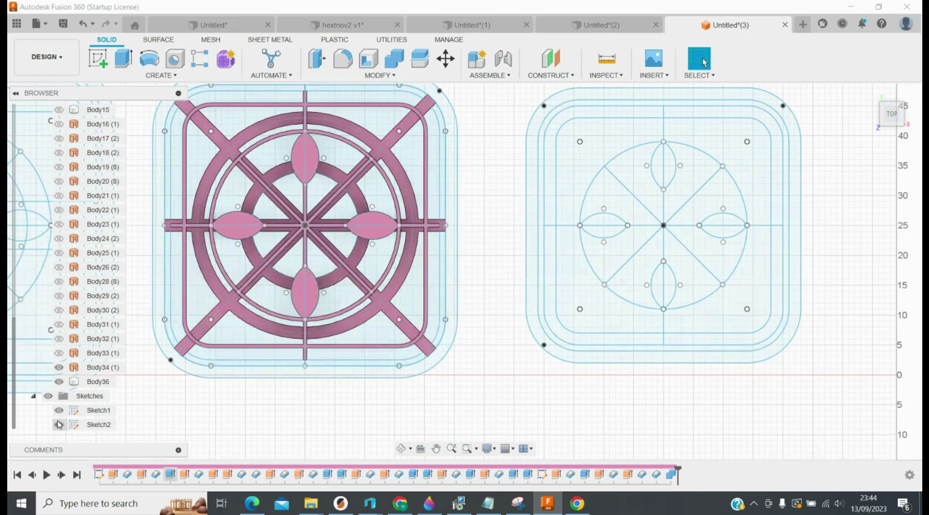
{"action": "left_click", "coordinate": [59, 426]}
{"action": "left_click", "coordinate": [59, 425]}
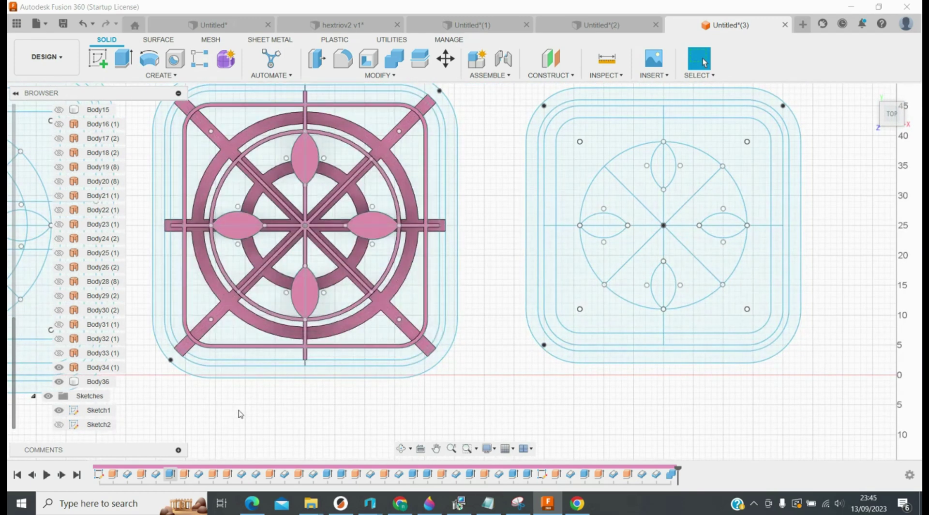
Extrude Sketch1's two outer border rings around the wheel pattern 12 mm as a cut to trim the spoke ends
{"action": "key", "text": "e"}
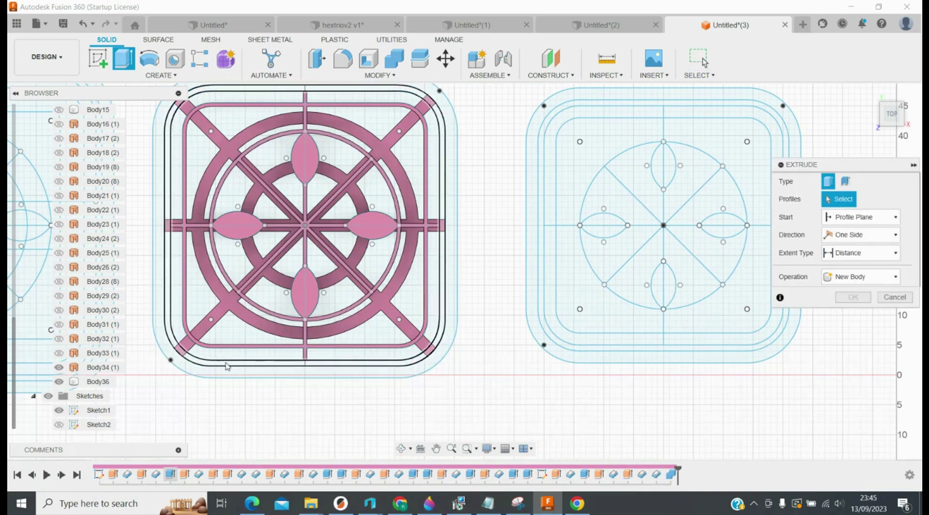
{"action": "left_click", "coordinate": [227, 365]}
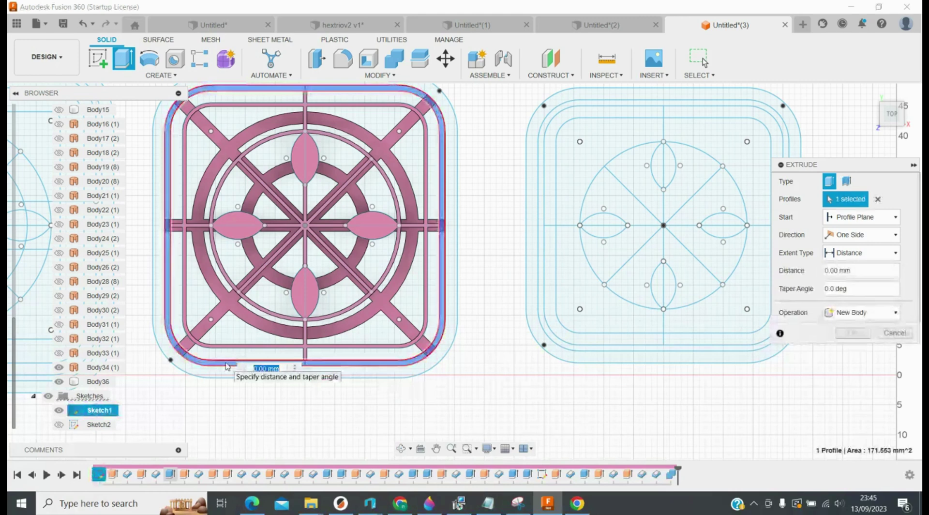
{"action": "left_click", "coordinate": [197, 376]}
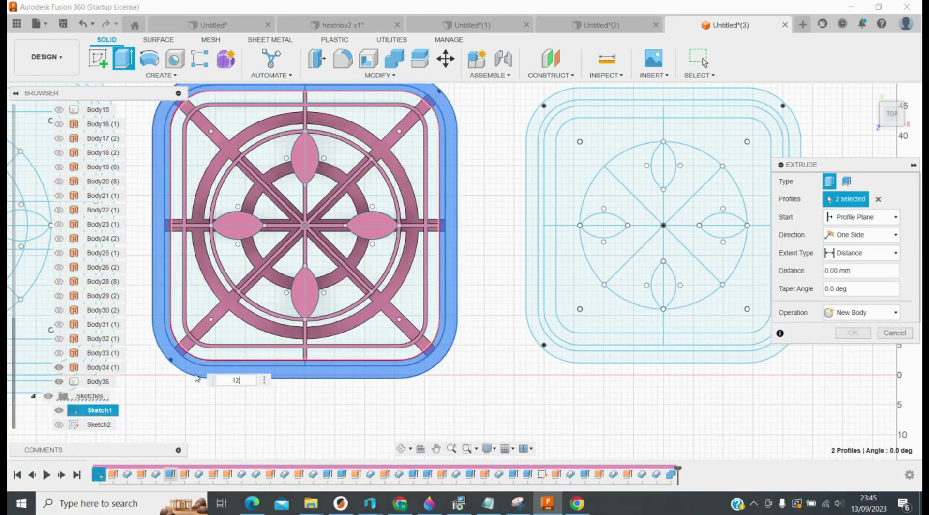
{"action": "left_click", "coordinate": [882, 312]}
{"action": "left_click", "coordinate": [844, 338]}
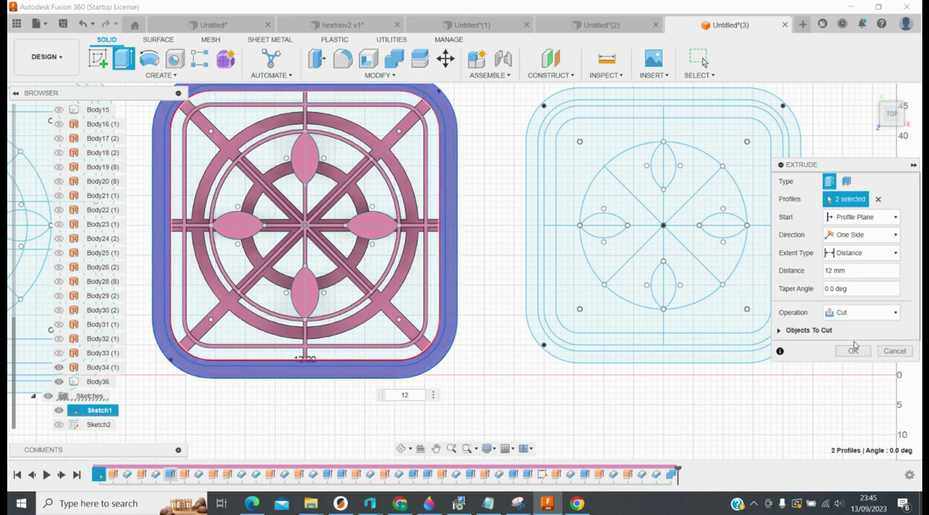
{"action": "left_click", "coordinate": [852, 350]}
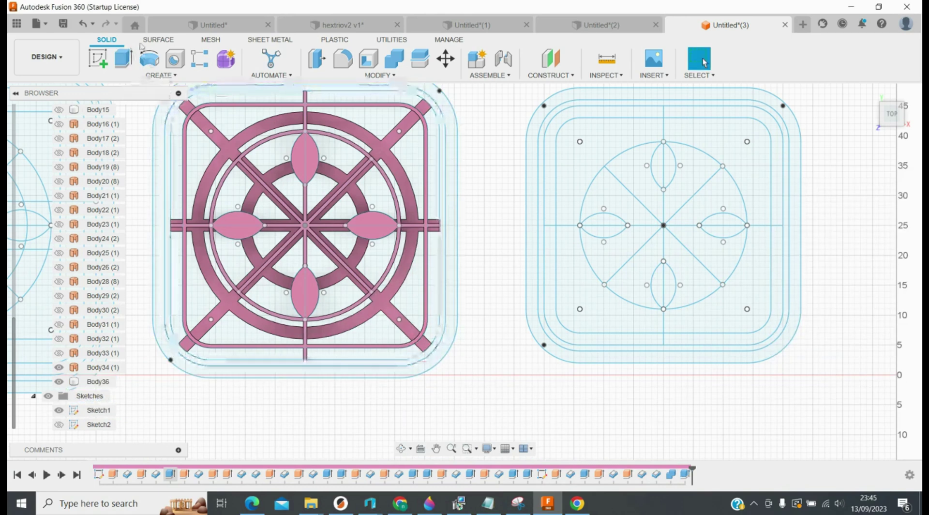
Extrude the rounded-square outline at the trimmed spoke ends 12 mm as a new surface body
{"action": "left_click", "coordinate": [156, 40]}
{"action": "left_click", "coordinate": [149, 58]}
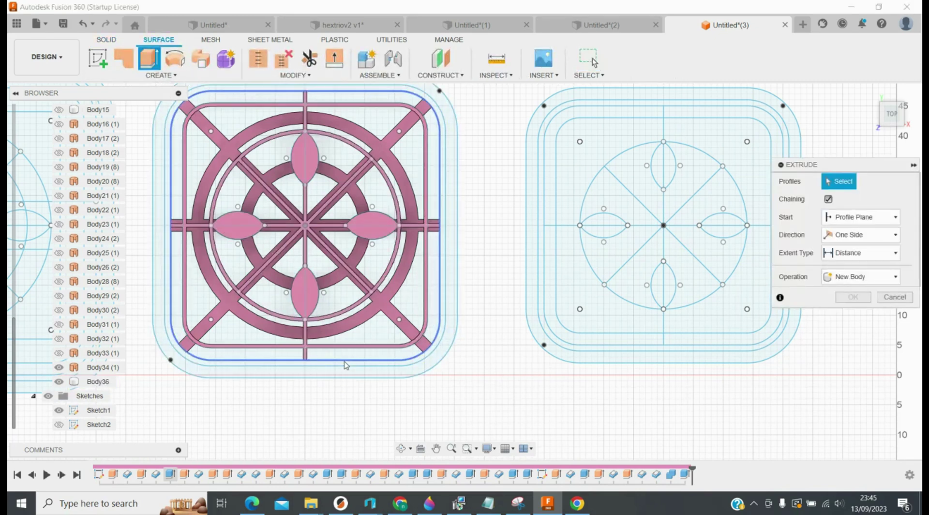
{"action": "left_click", "coordinate": [346, 365]}
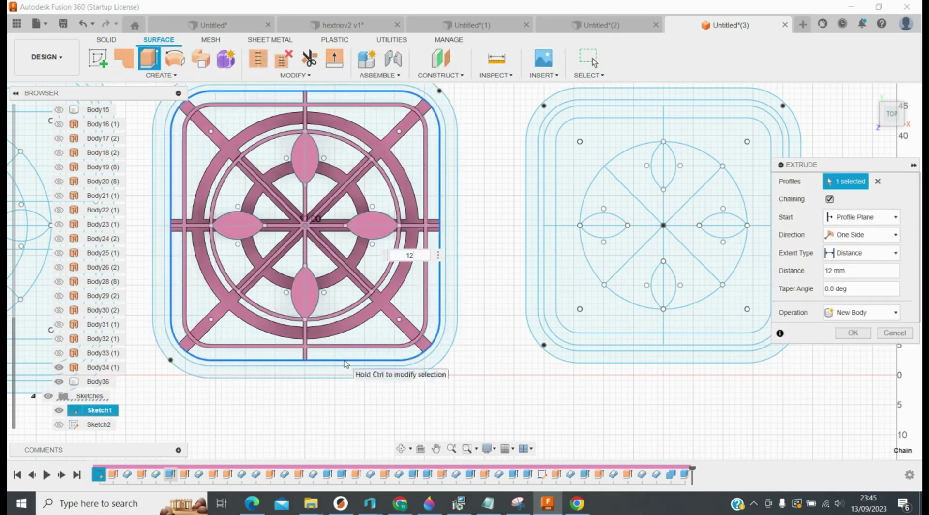
{"action": "key", "text": "Return"}
Thicken the rounded-square surface (Body37) by 0.44 mm on one side with the Join operation
{"action": "key", "text": "t"}
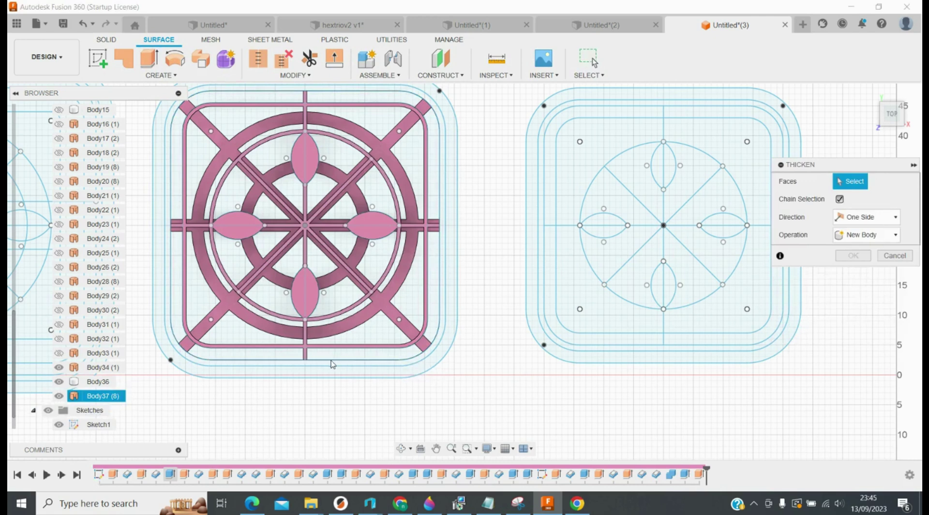
{"action": "left_click", "coordinate": [332, 364]}
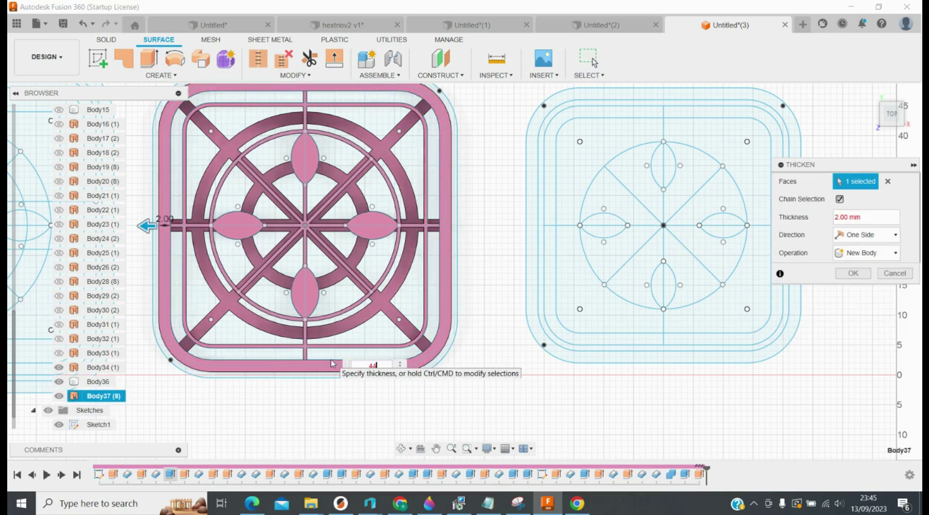
{"action": "left_click", "coordinate": [866, 253]}
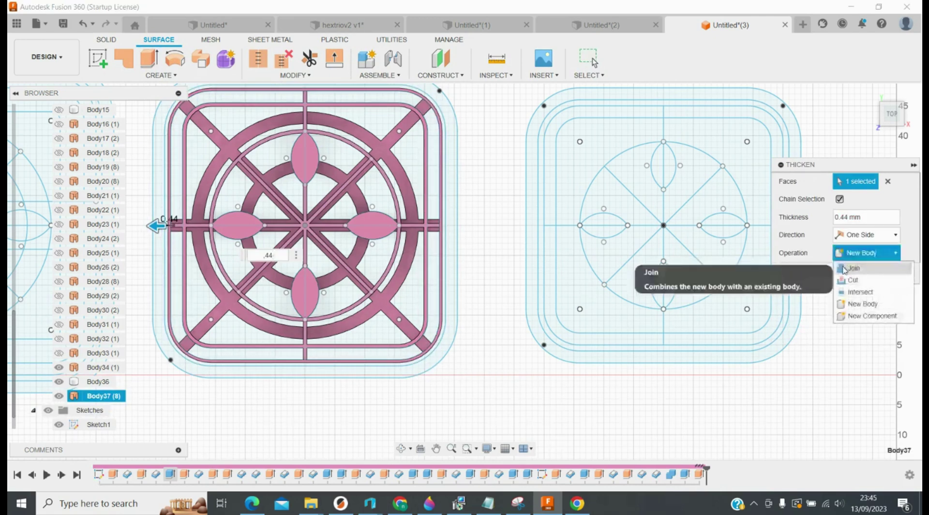
{"action": "left_click", "coordinate": [843, 268]}
{"action": "key", "text": "Return"}
Extrude the narrow border ring around the pattern 10 mm and join it to the cutter body
{"action": "key", "text": "e"}
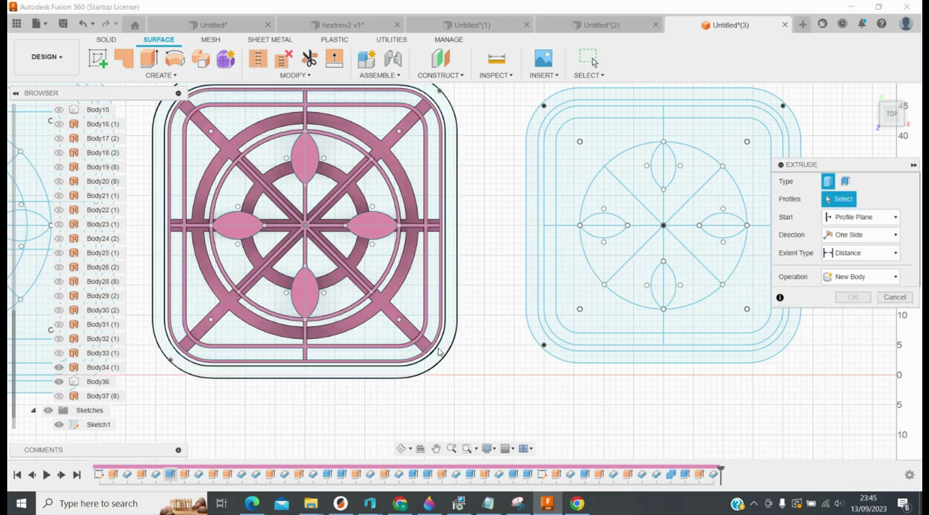
{"action": "left_click", "coordinate": [433, 355]}
{"action": "type", "text": "10"}
{"action": "key", "text": "Return"}
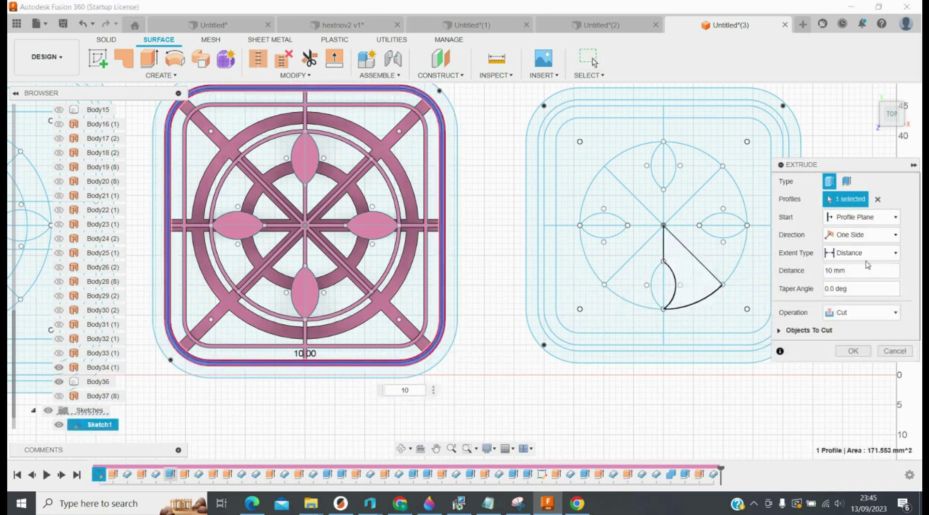
{"action": "left_click", "coordinate": [861, 312]}
{"action": "left_click", "coordinate": [854, 340]}
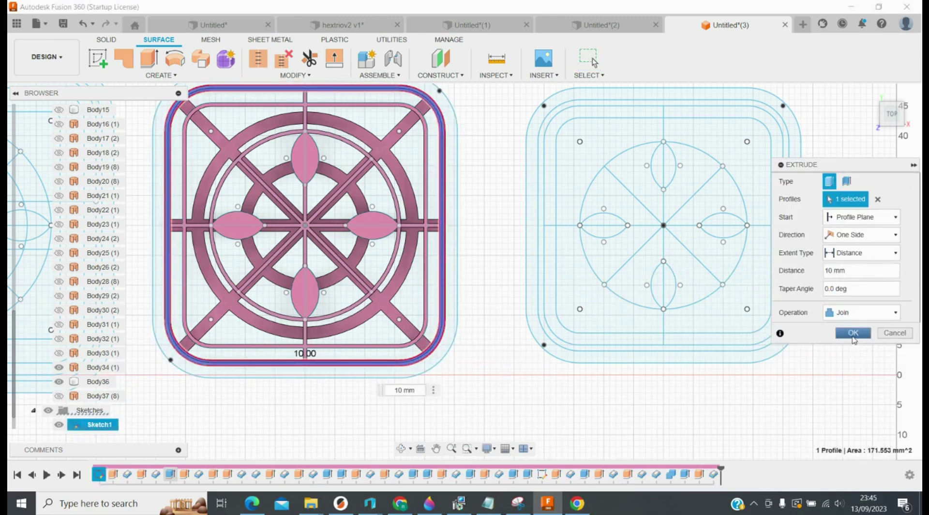
{"action": "left_click", "coordinate": [853, 333]}
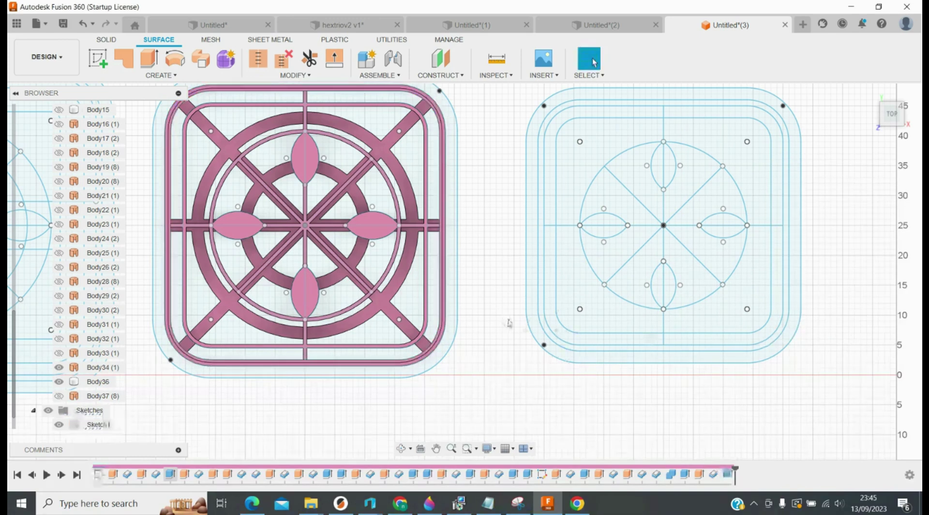
Extrude Sketch1's wide outermost border ring and join it to the cutter as a base flange
{"action": "key", "text": "e"}
{"action": "left_click", "coordinate": [419, 371]}
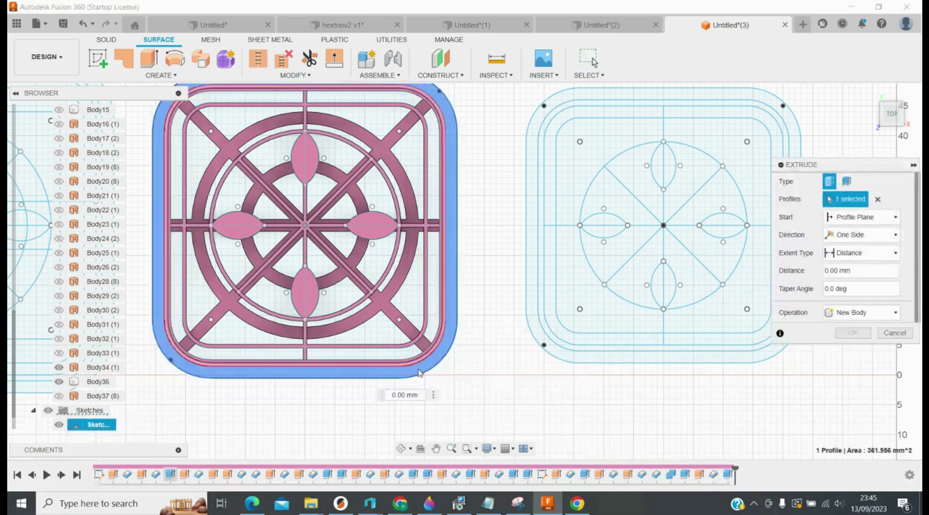
{"action": "key", "text": "Return"}
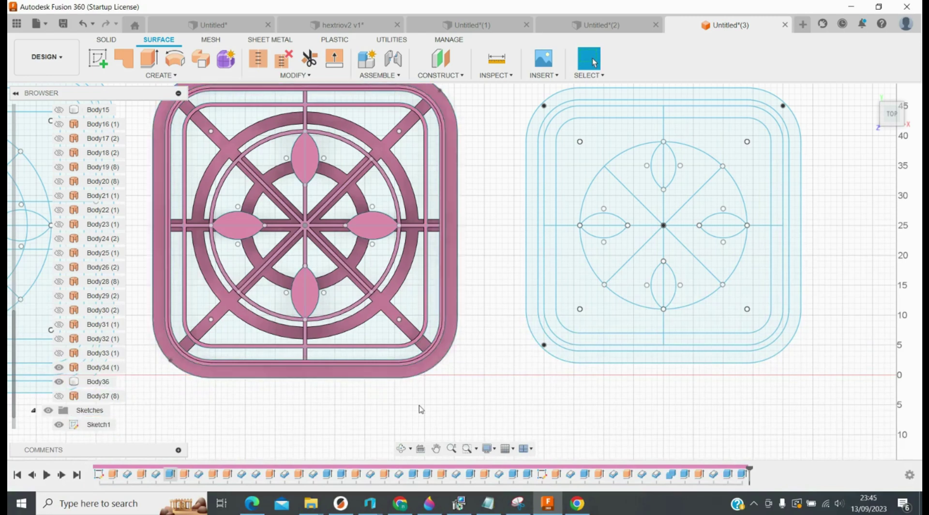
Check the cutter from an angle, return to the top view, and hide Body36 and Sketch1 so only Sketch2 is shown
{"action": "left_click", "coordinate": [404, 448]}
{"action": "mouse_move", "coordinate": [363, 394]}
{"action": "left_mouse_down"}
{"action": "mouse_move", "coordinate": [347, 360]}
{"action": "mouse_move", "coordinate": [369, 384]}
{"action": "mouse_move", "coordinate": [358, 396]}
{"action": "mouse_move", "coordinate": [269, 390]}
{"action": "mouse_move", "coordinate": [373, 387]}
{"action": "mouse_move", "coordinate": [364, 378]}
{"action": "left_mouse_up"}
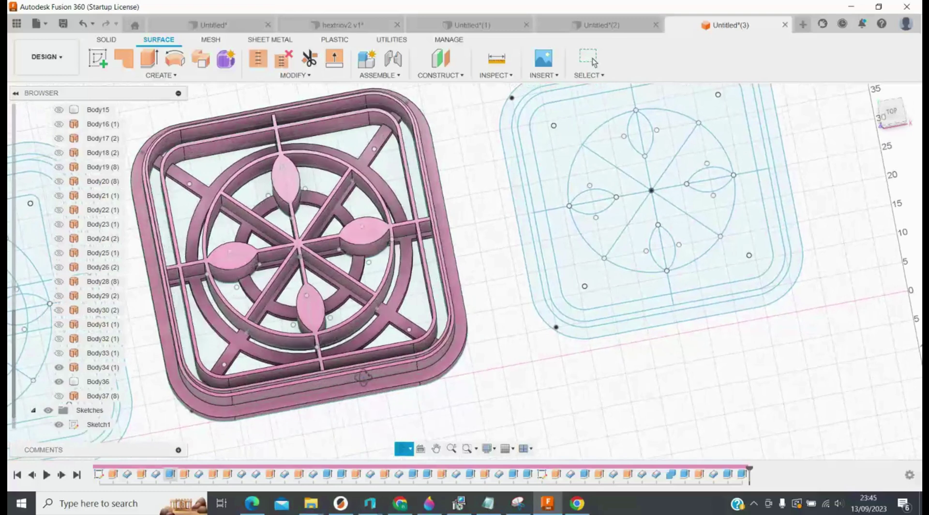
{"action": "left_click", "coordinate": [893, 116]}
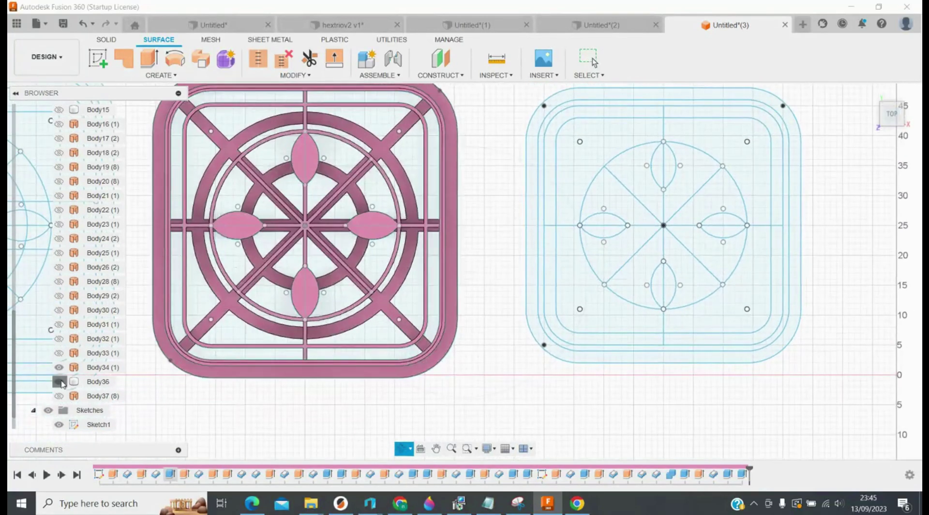
{"action": "left_click", "coordinate": [59, 381]}
{"action": "scroll", "coordinate": [60, 411], "scroll_direction": "down", "scroll_amount": 1}
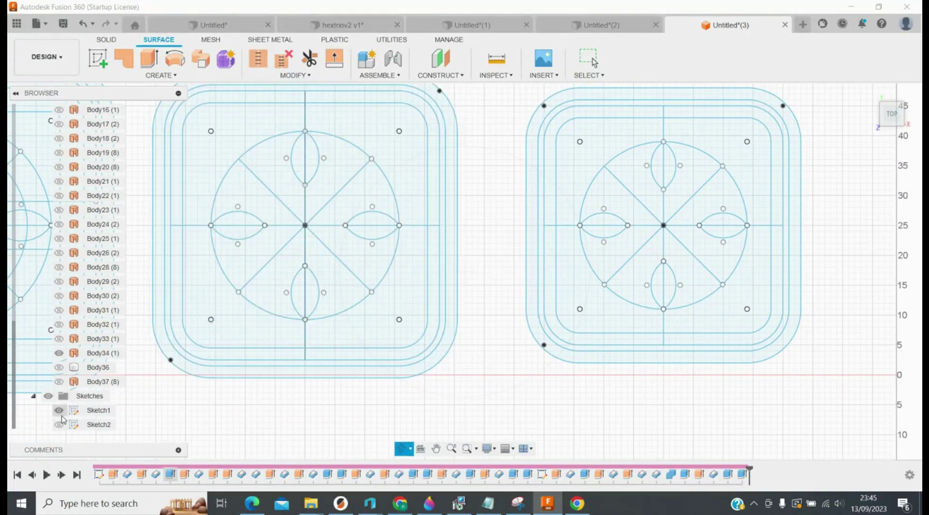
{"action": "left_click", "coordinate": [59, 425]}
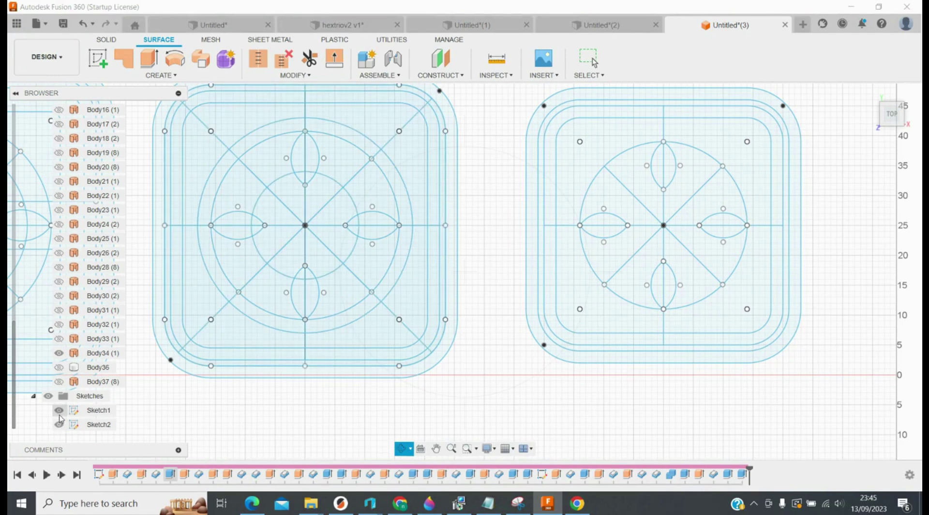
{"action": "left_click", "coordinate": [59, 424]}
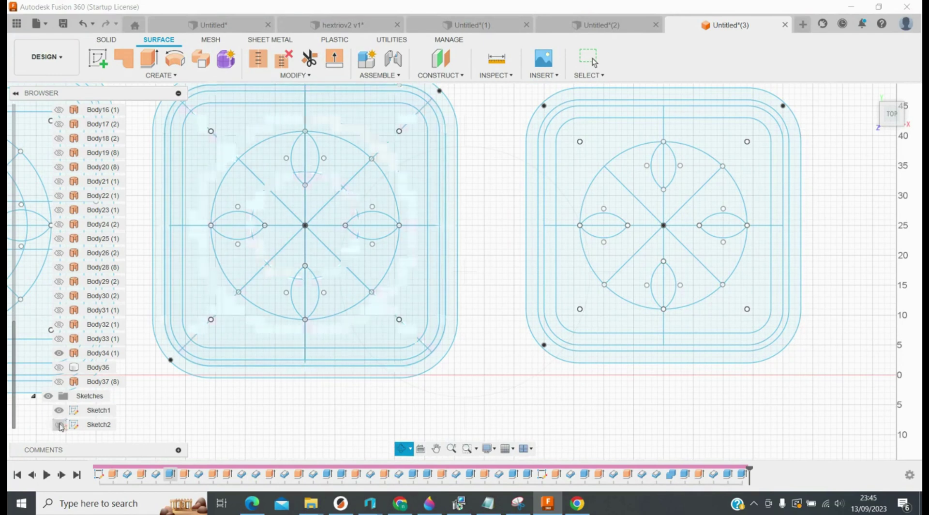
{"action": "left_click", "coordinate": [59, 410]}
{"action": "left_click", "coordinate": [59, 424]}
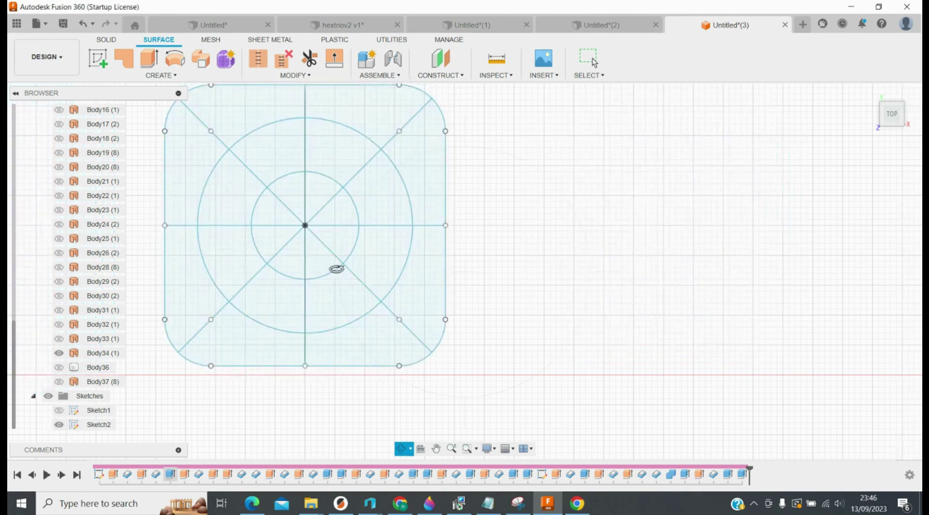
Show Sketch1 alongside Sketch2 and start a new sketch on the plane of the smallest square pattern
{"action": "left_click", "coordinate": [59, 409]}
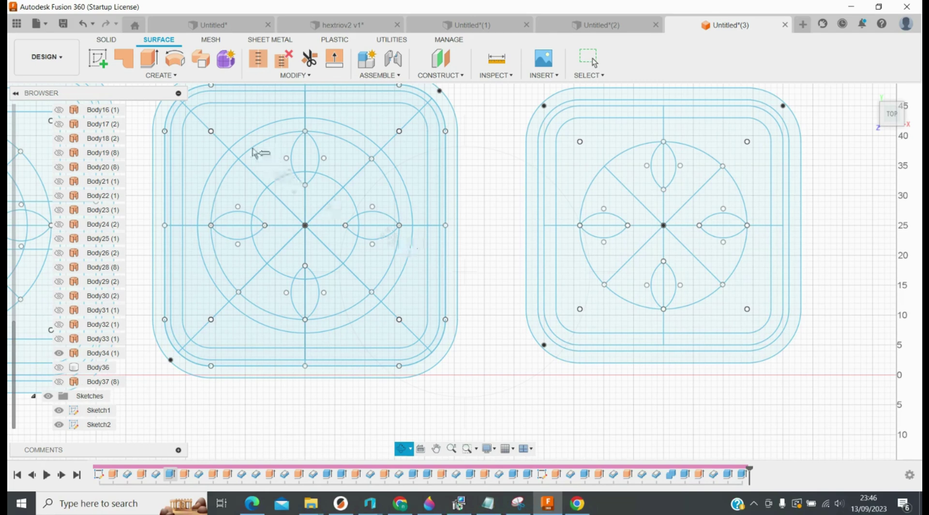
{"action": "left_click", "coordinate": [59, 410]}
{"action": "left_click", "coordinate": [59, 410]}
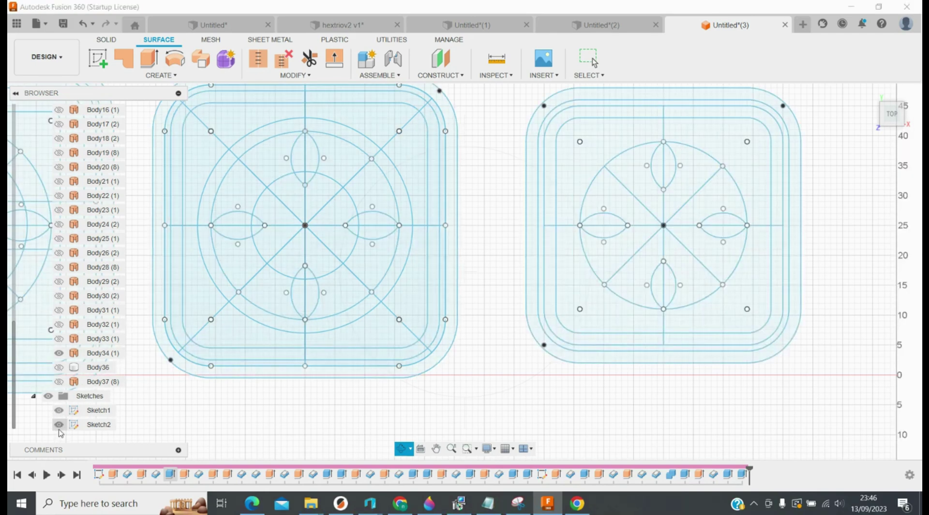
{"action": "scroll", "coordinate": [206, 396], "scroll_direction": "down", "scroll_amount": 3}
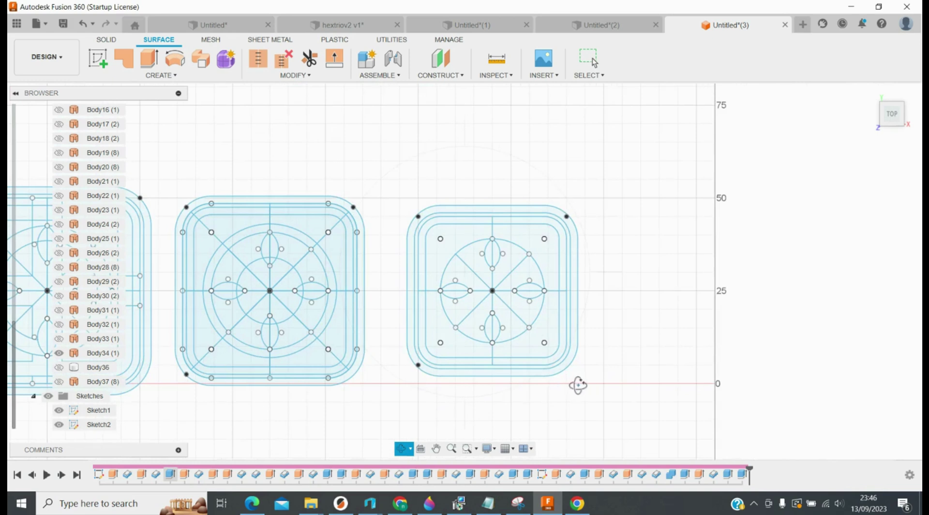
{"action": "key", "text": "Escape"}
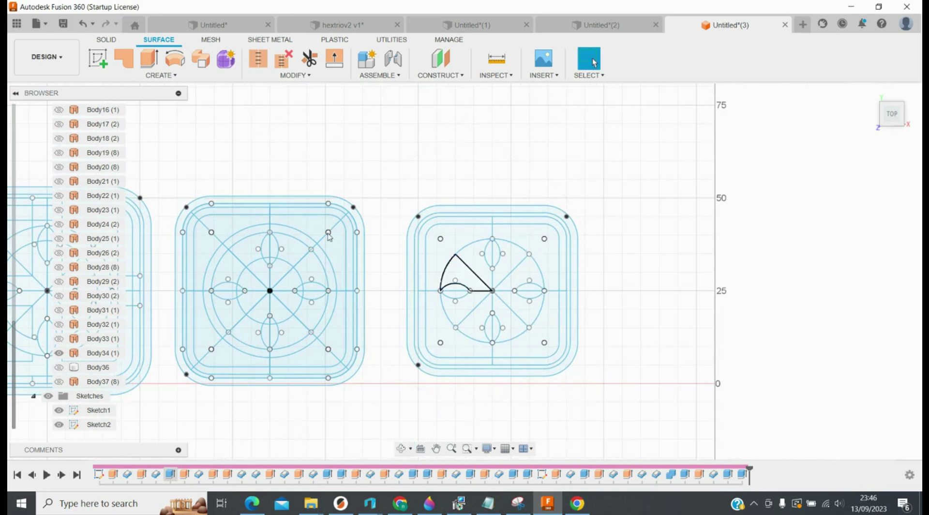
{"action": "left_click", "coordinate": [102, 61]}
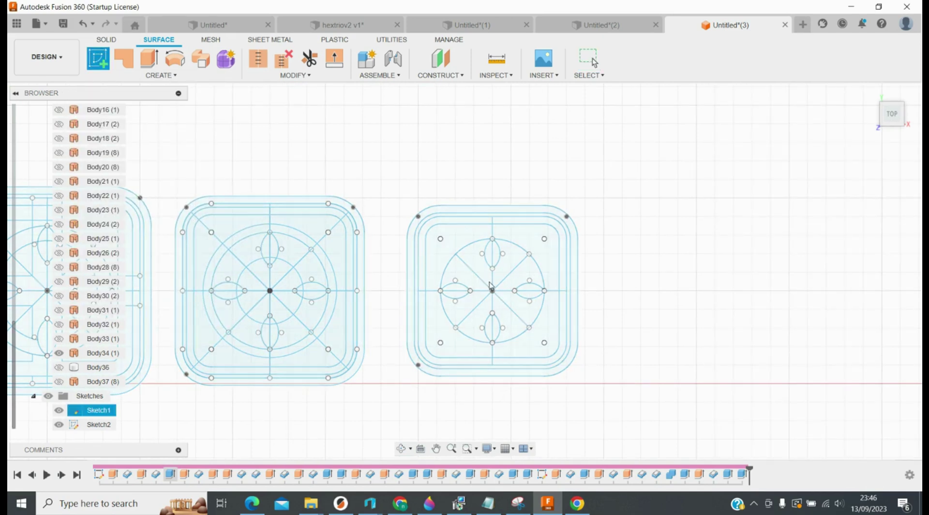
{"action": "left_click", "coordinate": [419, 293]}
{"action": "scroll", "coordinate": [328, 343], "scroll_direction": "down", "scroll_amount": 6}
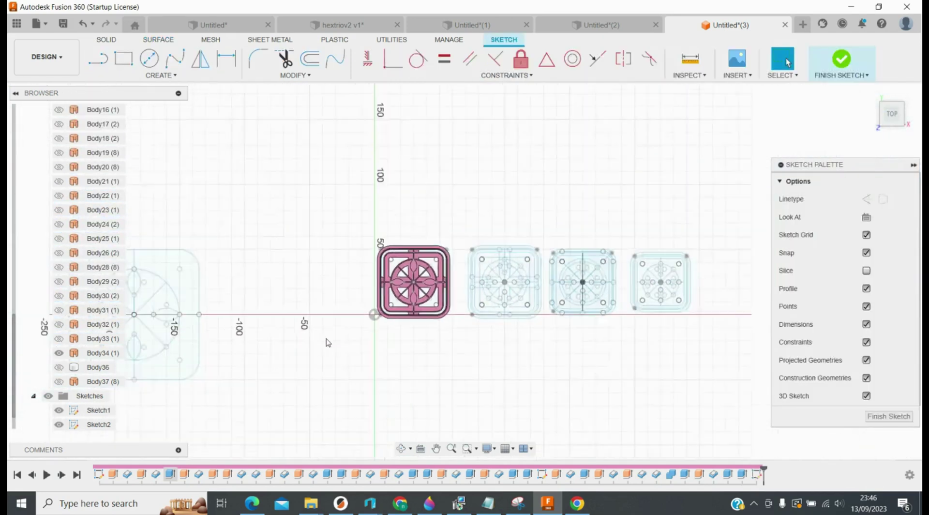
{"action": "scroll", "coordinate": [575, 303], "scroll_direction": "up", "scroll_amount": 6}
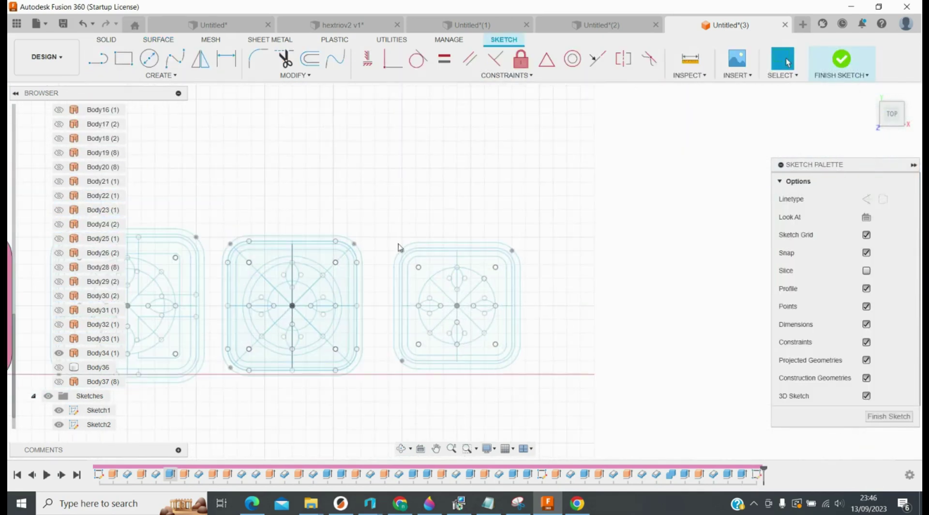
{"action": "scroll", "coordinate": [472, 382], "scroll_direction": "up", "scroll_amount": 3}
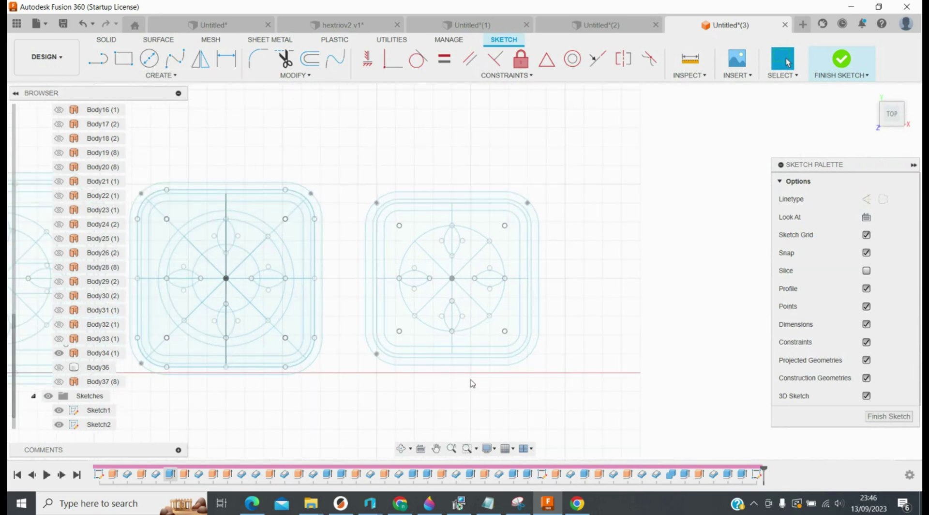
Project the eight curves of the smallest pattern's second-outermost rounded-square outline into the sketch and break their projection link
{"action": "key", "text": "p"}
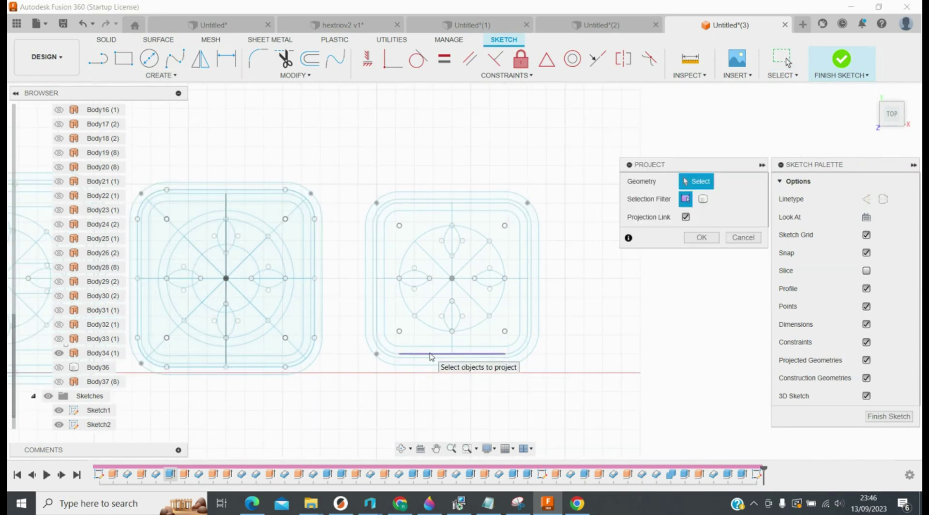
{"action": "left_click", "coordinate": [387, 359]}
{"action": "left_click", "coordinate": [376, 334]}
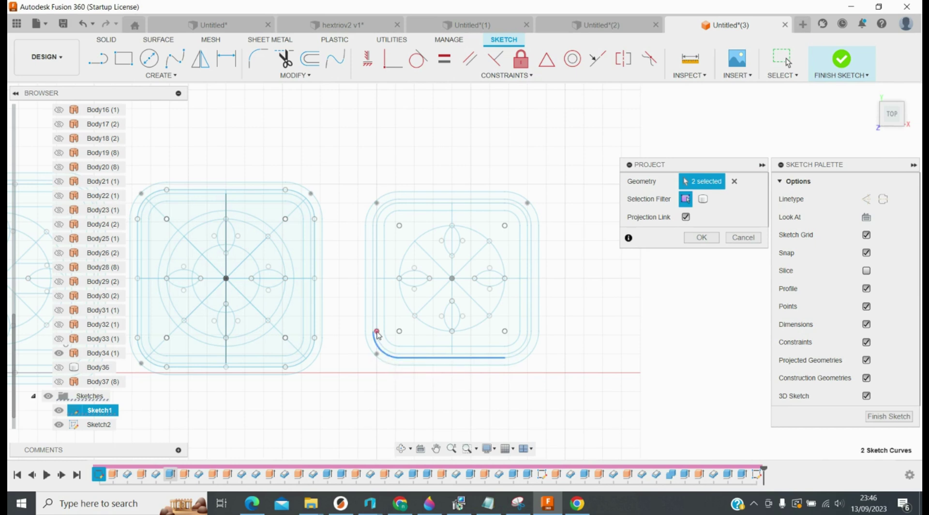
{"action": "left_click", "coordinate": [372, 327]}
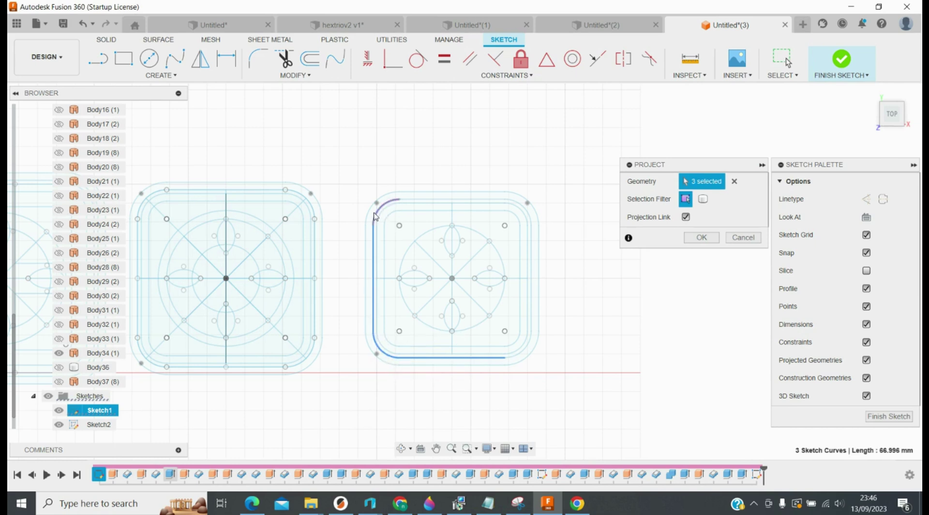
{"action": "left_click", "coordinate": [455, 199]}
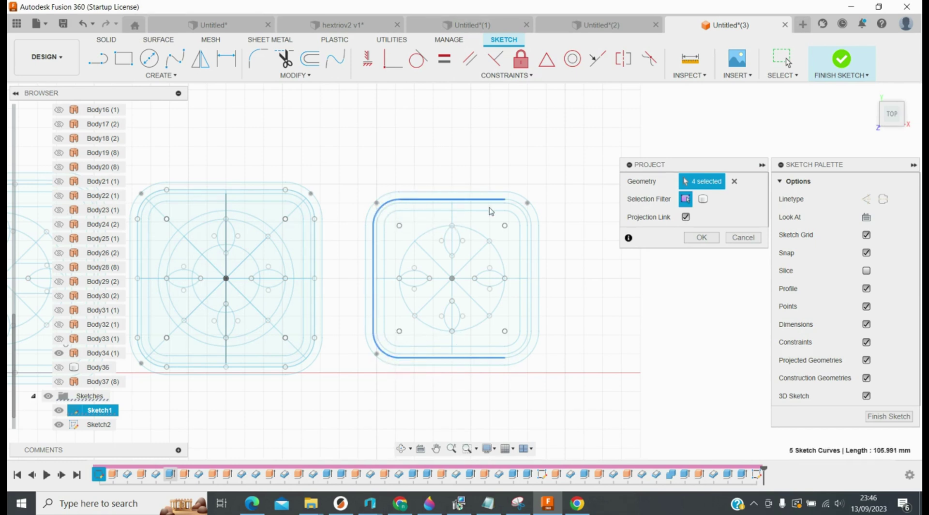
{"action": "left_click", "coordinate": [528, 209]}
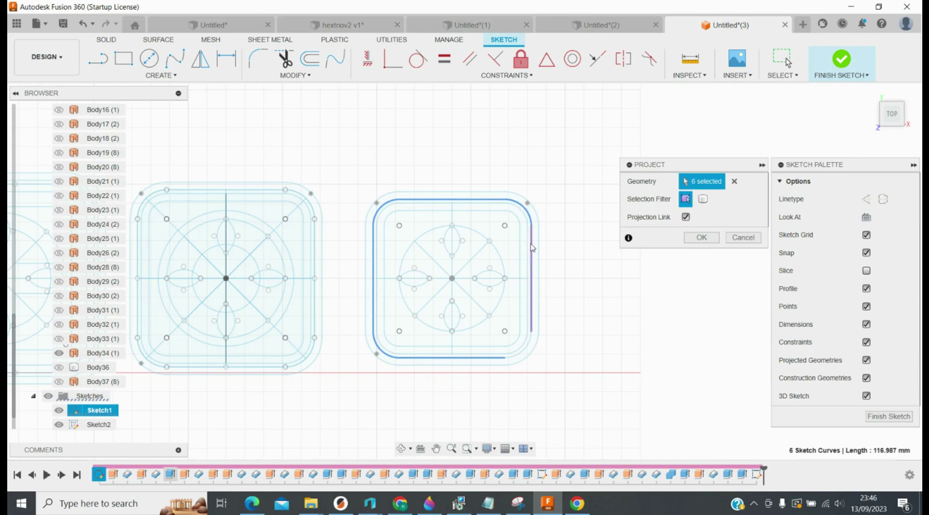
{"action": "left_click", "coordinate": [531, 246]}
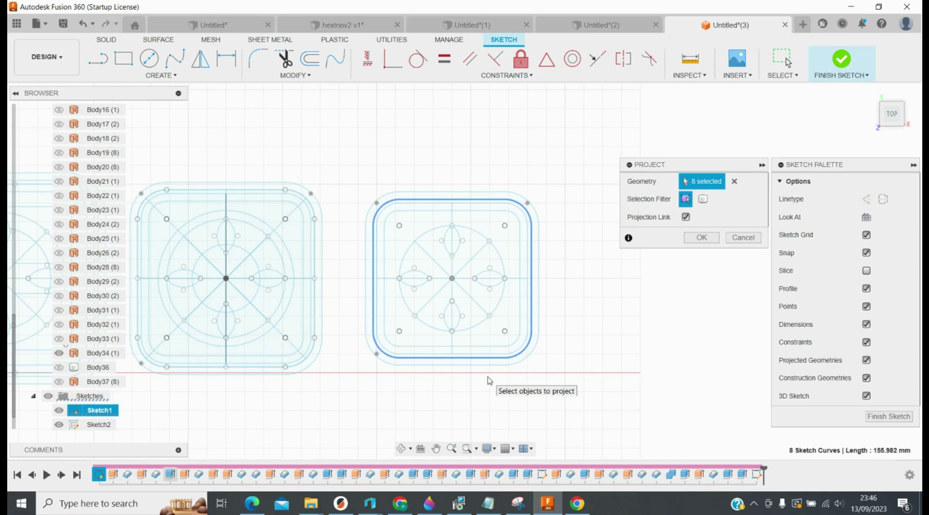
{"action": "key", "text": "Return"}
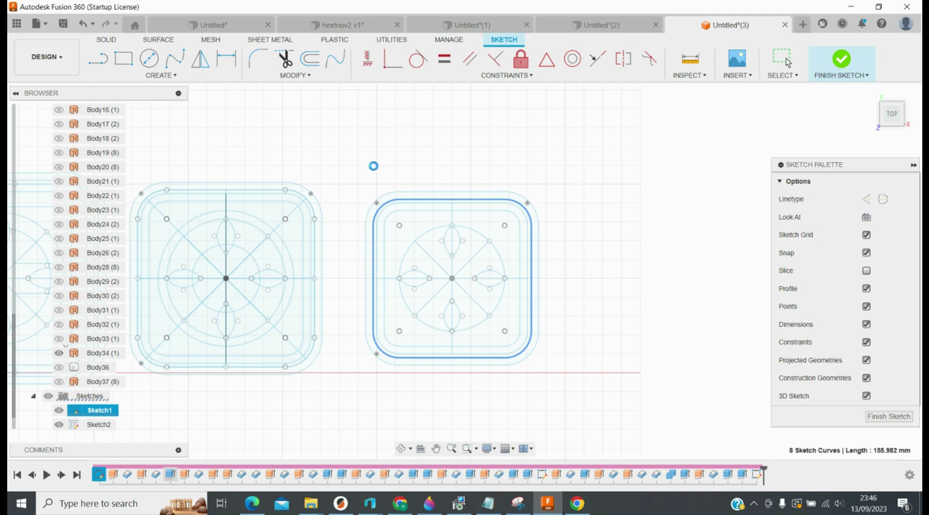
{"action": "left_click_drag", "start_coordinate": [359, 166], "coordinate": [571, 400]}
{"action": "right_click", "coordinate": [473, 292]}
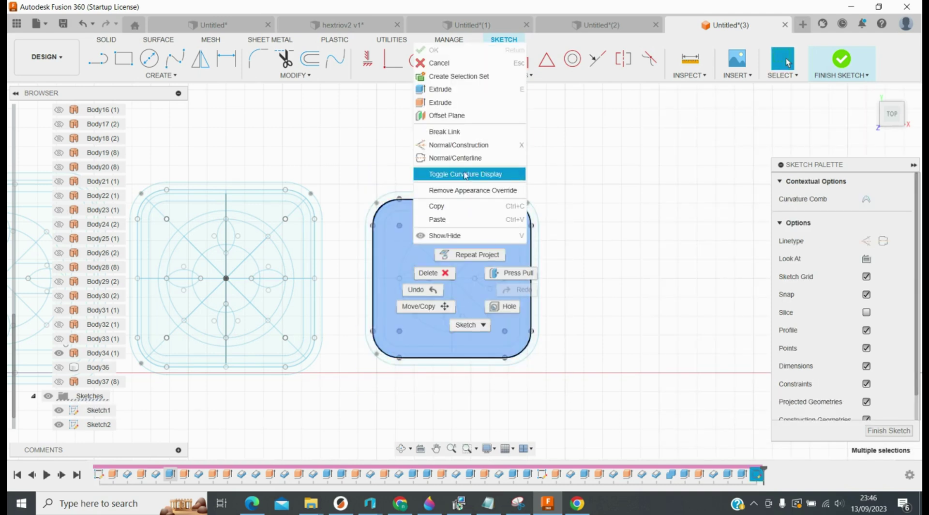
{"action": "left_click", "coordinate": [458, 133]}
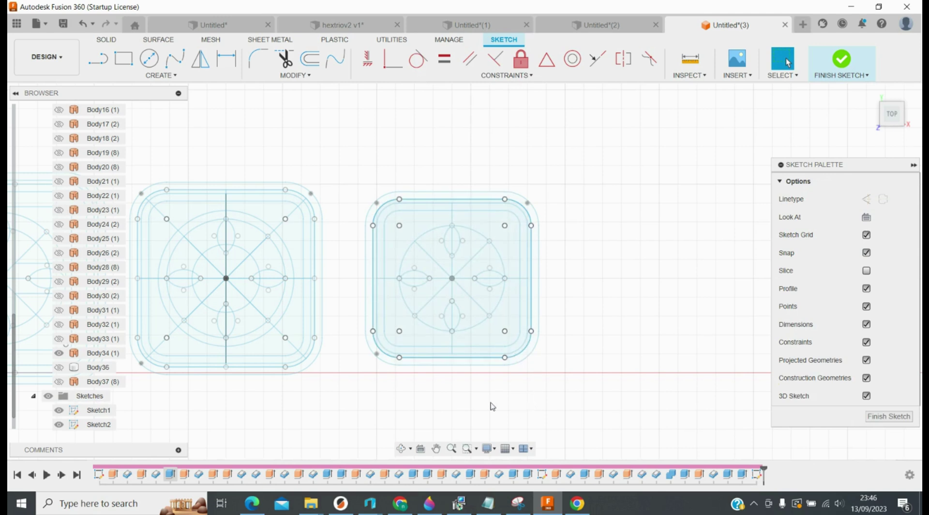
Draw a horizontal and a vertical line, each about 50 mm long, crossing at the rounded square's centre and extending past its edges
{"action": "key", "text": "l"}
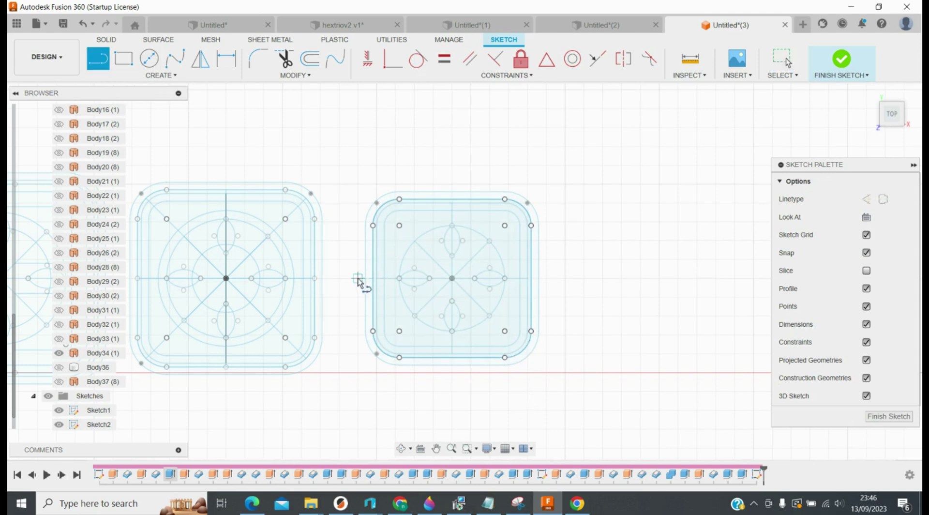
{"action": "left_click", "coordinate": [357, 278]}
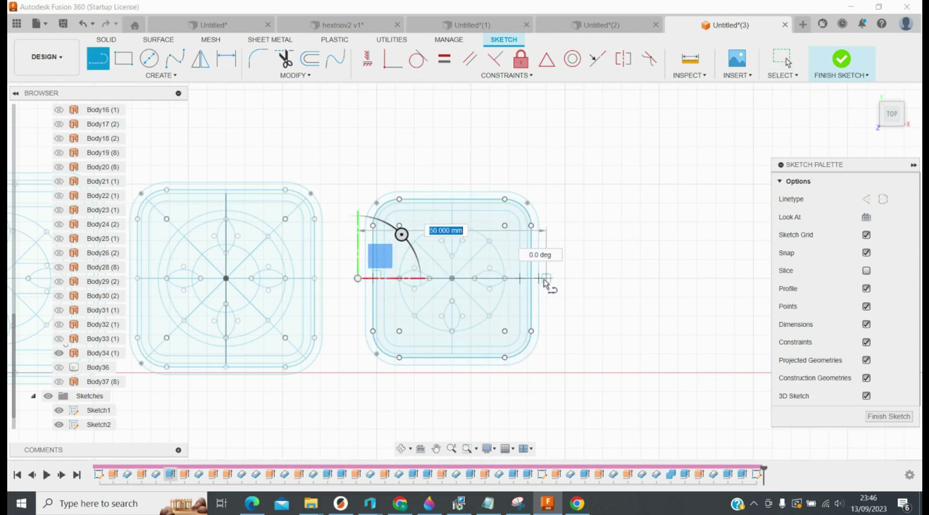
{"action": "left_click", "coordinate": [546, 278]}
{"action": "key", "text": "Escape"}
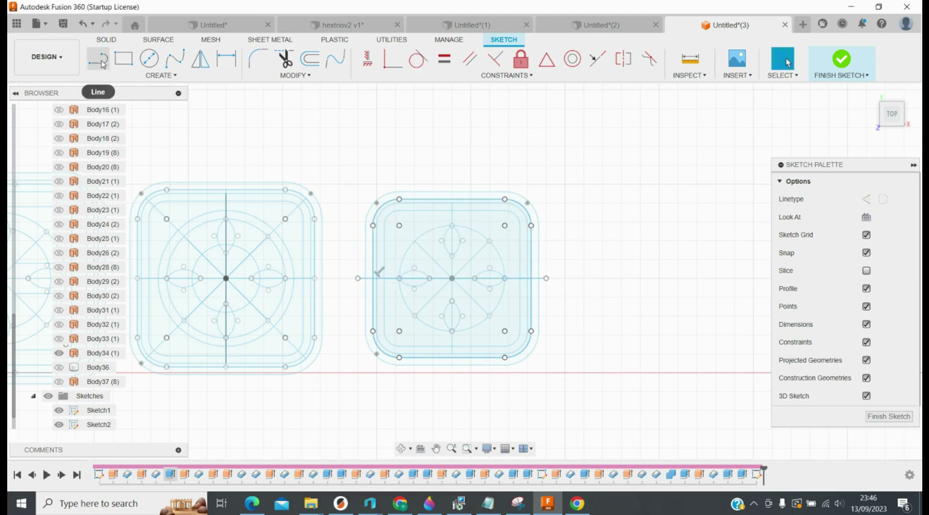
{"action": "left_click", "coordinate": [102, 63]}
{"action": "left_click", "coordinate": [451, 185]}
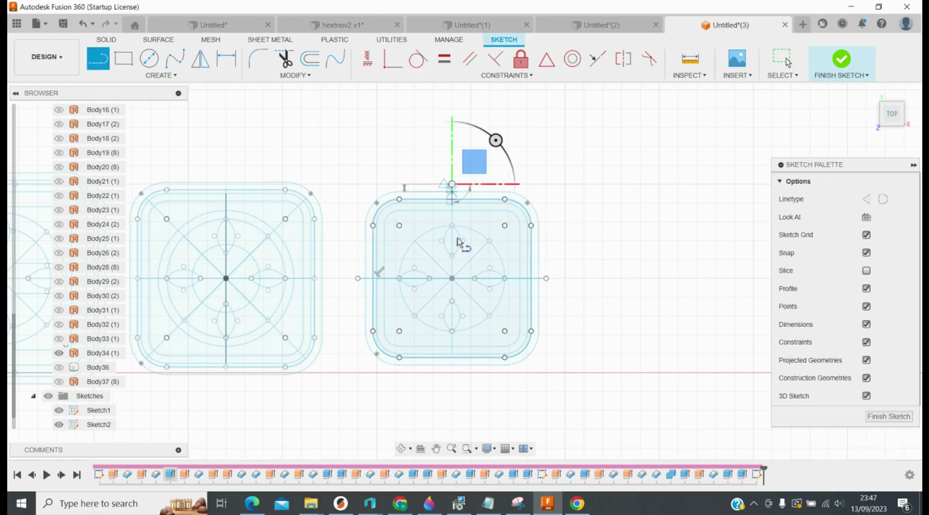
{"action": "left_click", "coordinate": [451, 372]}
{"action": "key", "text": "Escape"}
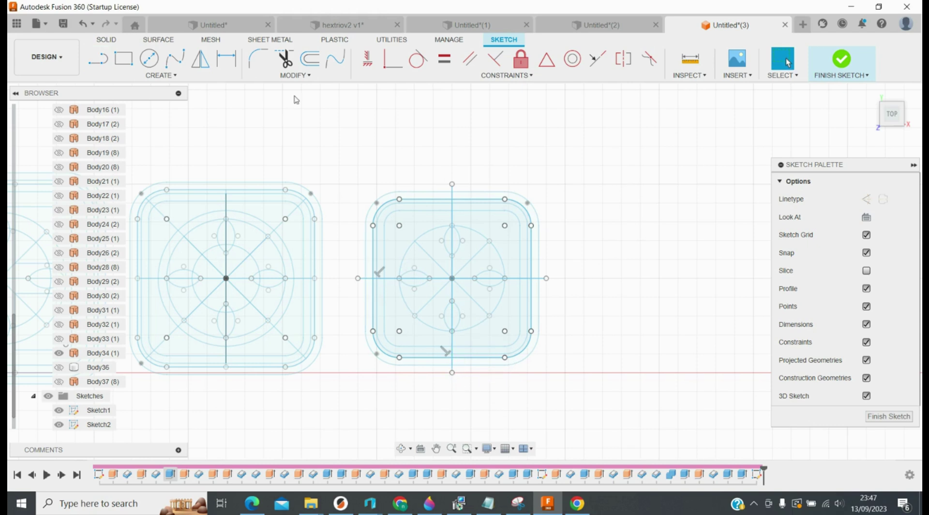
Trim the four ends of the centre lines that extend beyond the rounded square
{"action": "left_click", "coordinate": [283, 59]}
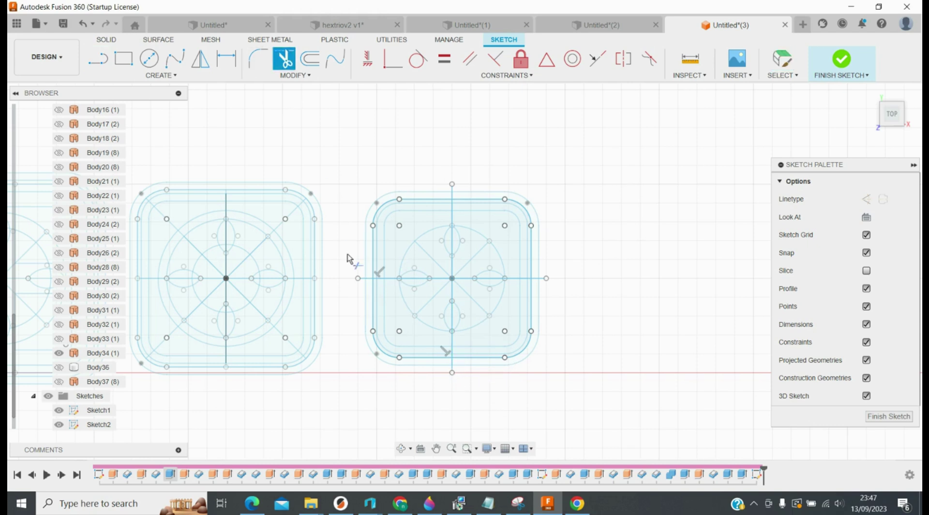
{"action": "left_click", "coordinate": [361, 278]}
{"action": "left_click", "coordinate": [451, 192]}
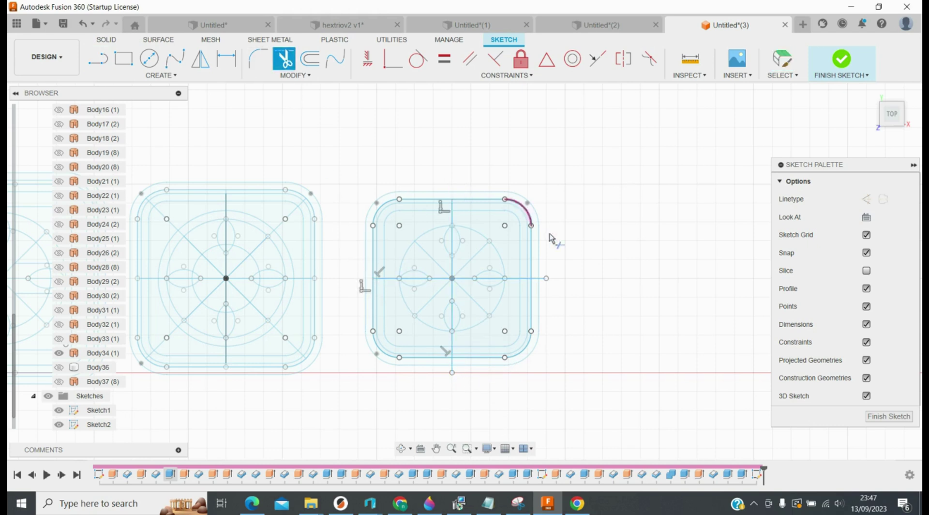
{"action": "left_click", "coordinate": [545, 281]}
{"action": "left_click", "coordinate": [451, 367]}
Offset the vertical centre line 10 mm to each side
{"action": "scroll", "coordinate": [503, 375], "scroll_direction": "up", "scroll_amount": 2}
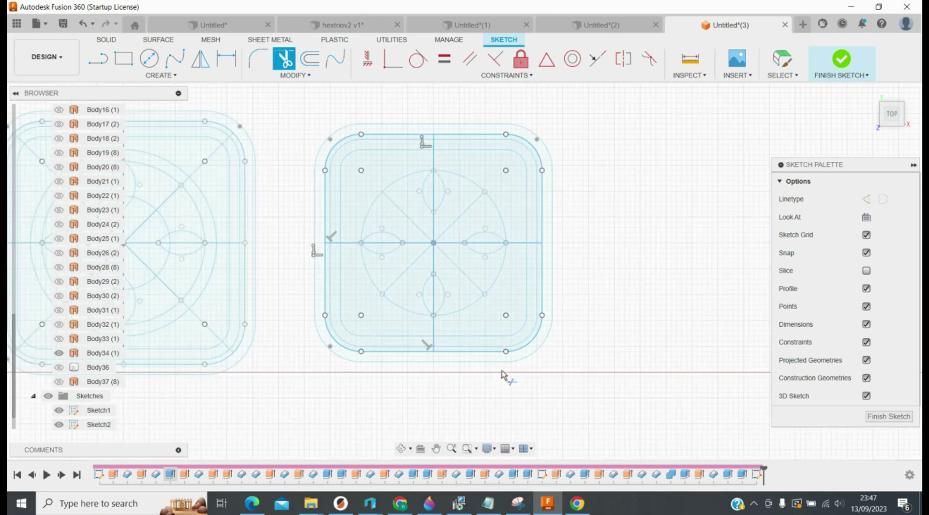
{"action": "key", "text": "o"}
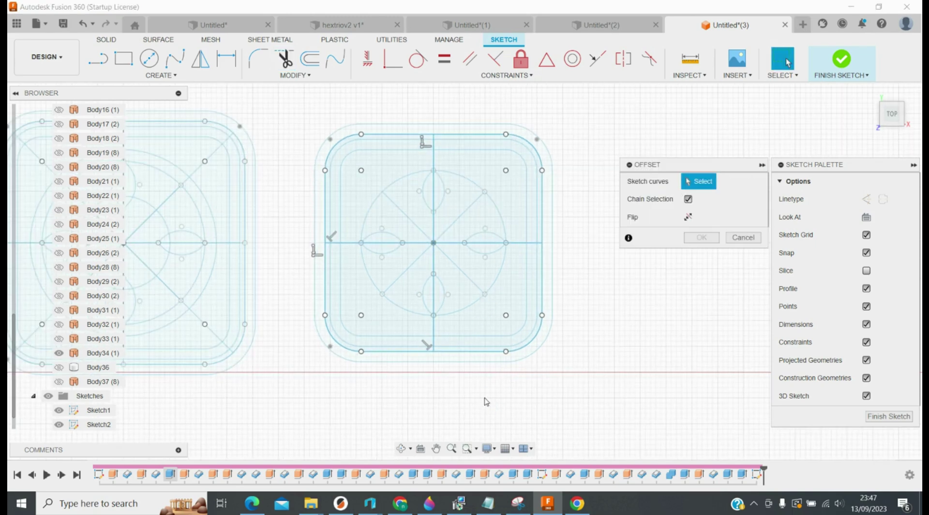
{"action": "left_click", "coordinate": [433, 331]}
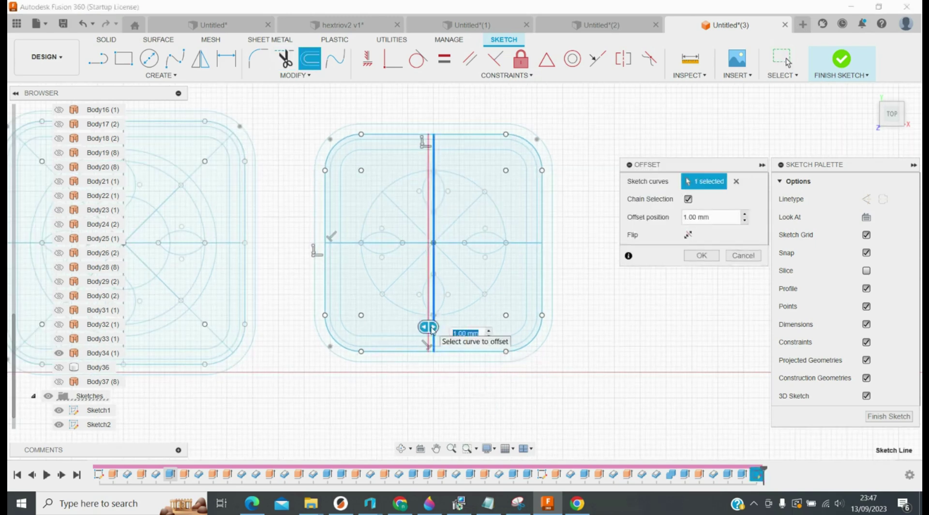
{"action": "key", "text": "Return"}
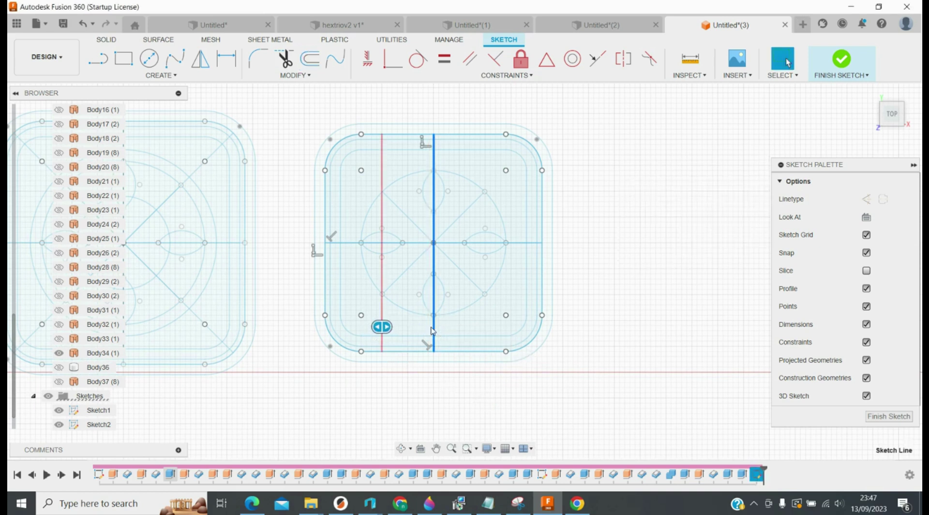
{"action": "left_click", "coordinate": [432, 331]}
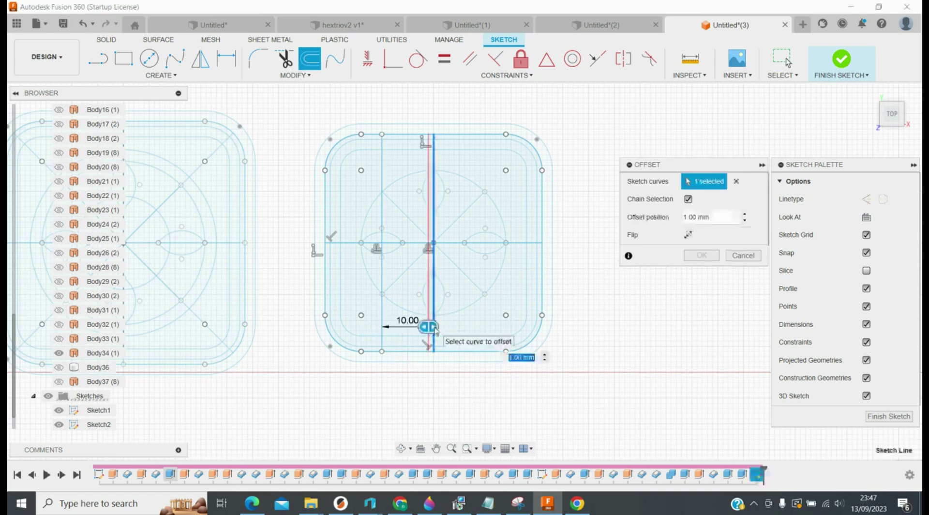
{"action": "type", "text": "-10"}
{"action": "key", "text": "Return"}
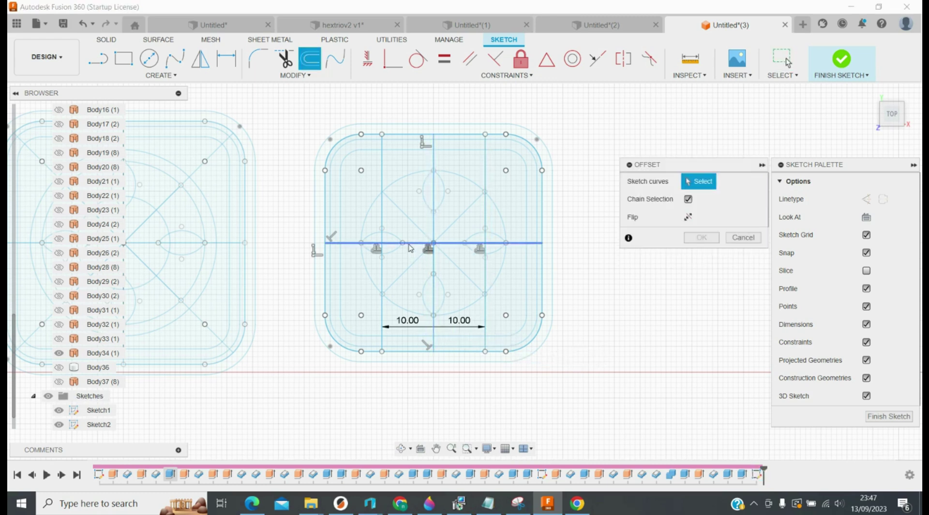
Offset the horizontal centre line 10 mm above and 10 mm below
{"action": "left_click", "coordinate": [410, 242]}
{"action": "type", "text": "10"}
{"action": "key", "text": "Return"}
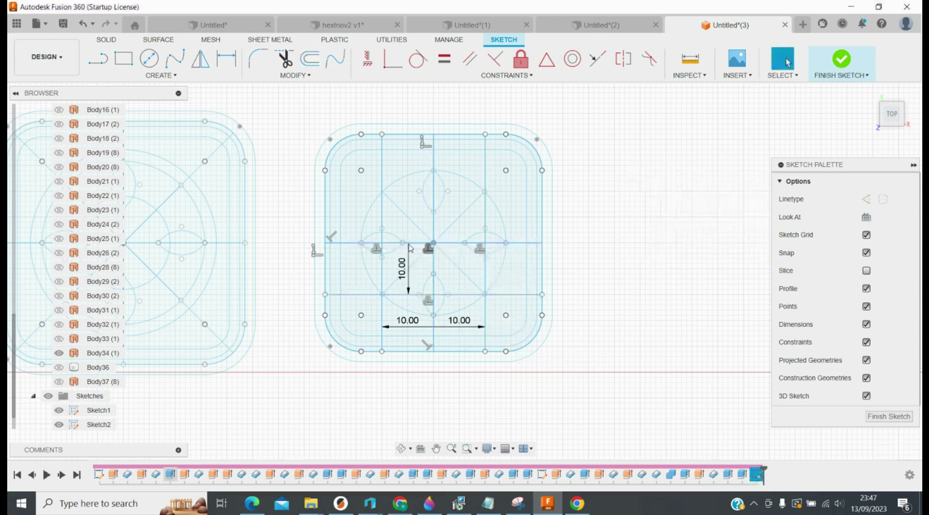
{"action": "left_click", "coordinate": [409, 243]}
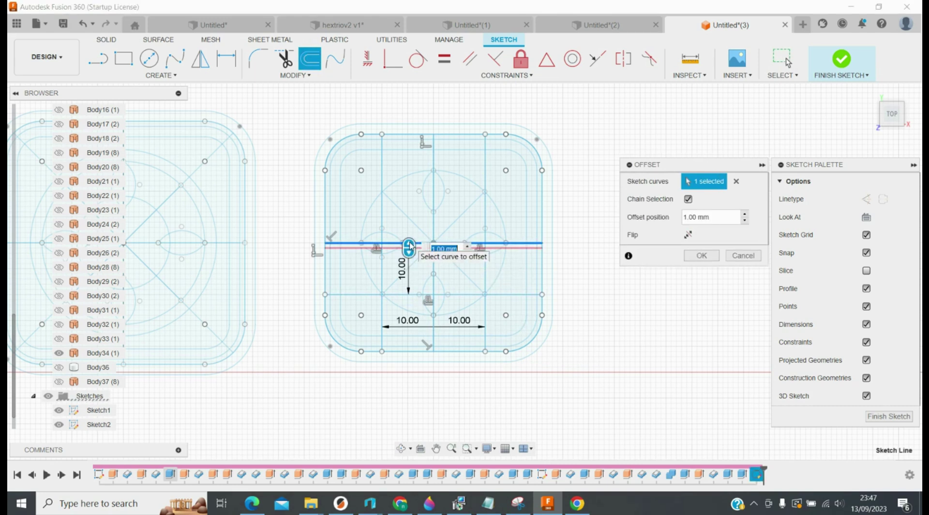
{"action": "type", "text": "-10"}
{"action": "key", "text": "Return"}
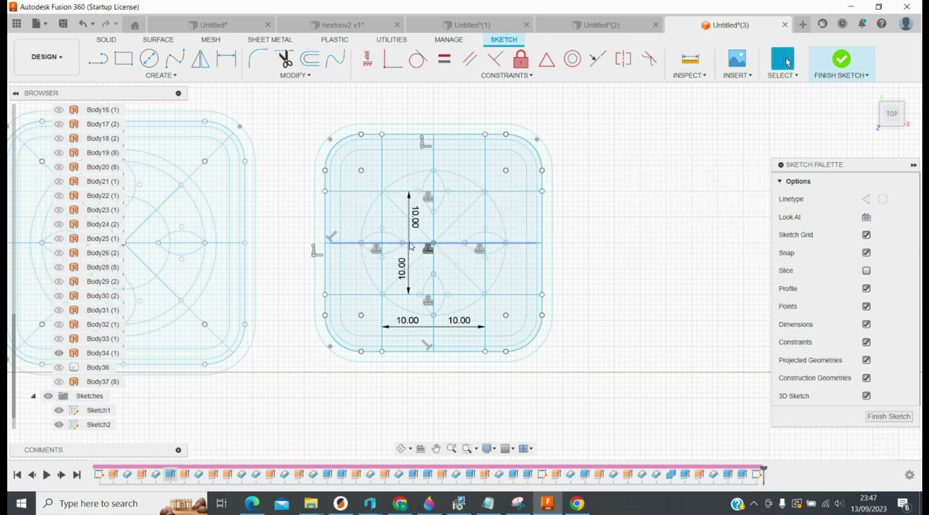
Hide Sketch3 while keeping Sketch1 and Sketch2 shown
{"action": "left_click", "coordinate": [60, 429]}
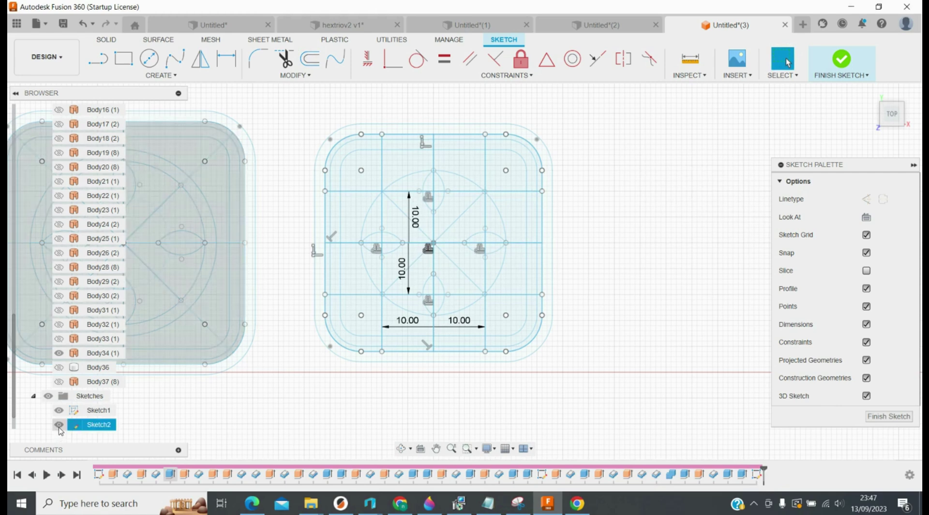
{"action": "scroll", "coordinate": [91, 386], "scroll_direction": "down", "scroll_amount": 1}
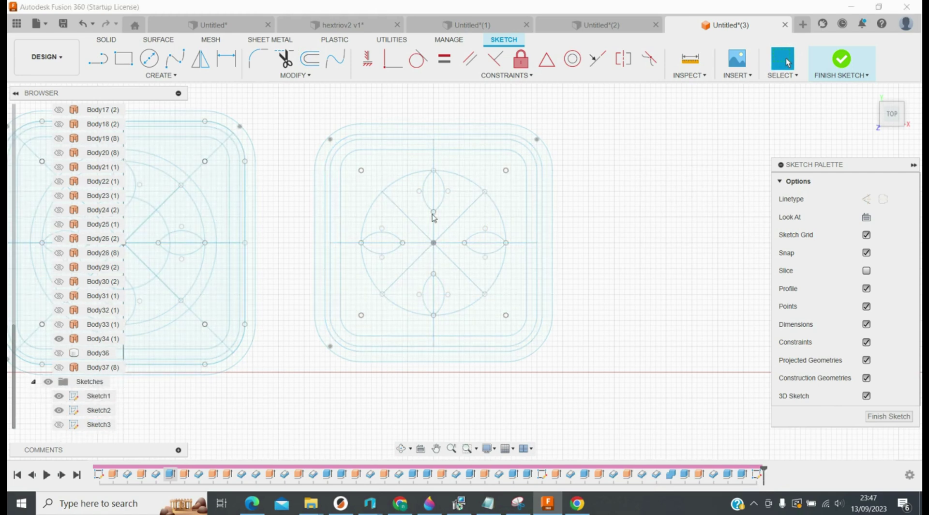
With the sketch finished and Sketch3 hidden, surface-extrude Sketch1's centre cross, diagonals and circle 10 mm as new bodies
{"action": "left_click", "coordinate": [830, 61]}
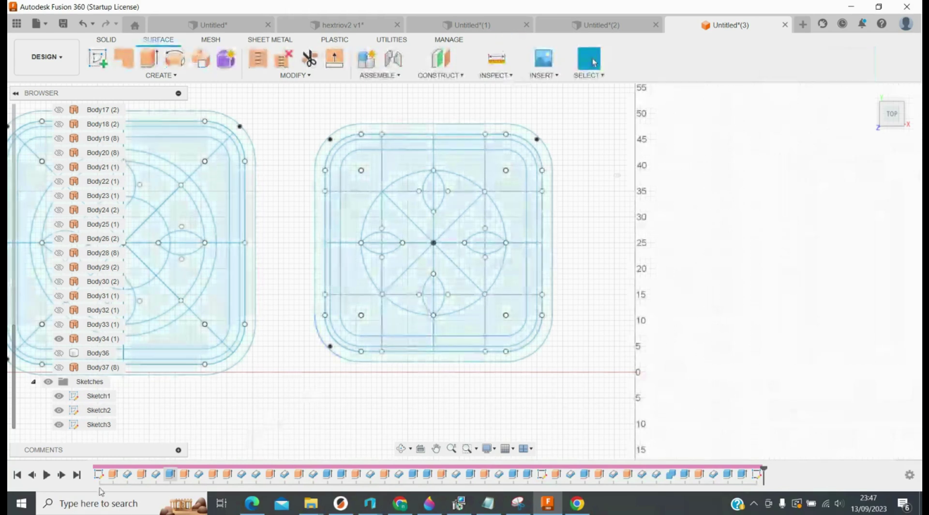
{"action": "left_click", "coordinate": [58, 424]}
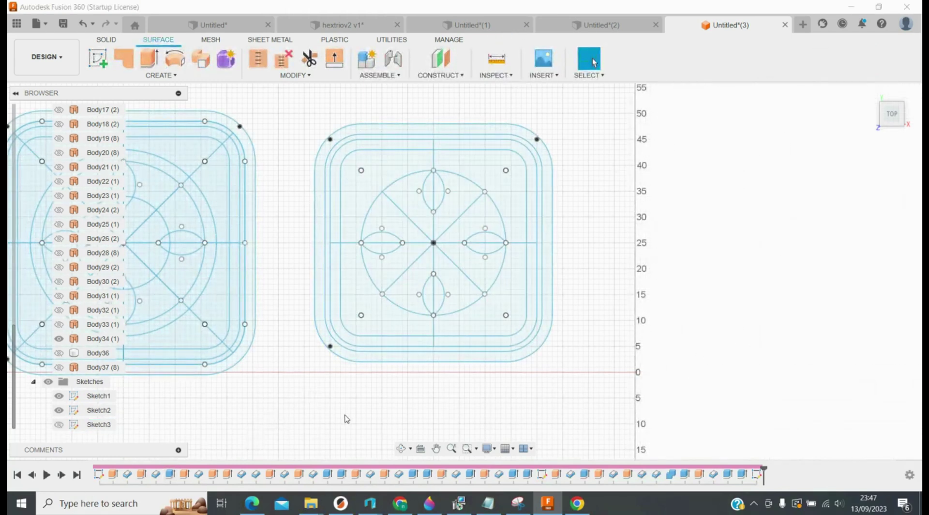
{"action": "left_click", "coordinate": [149, 58]}
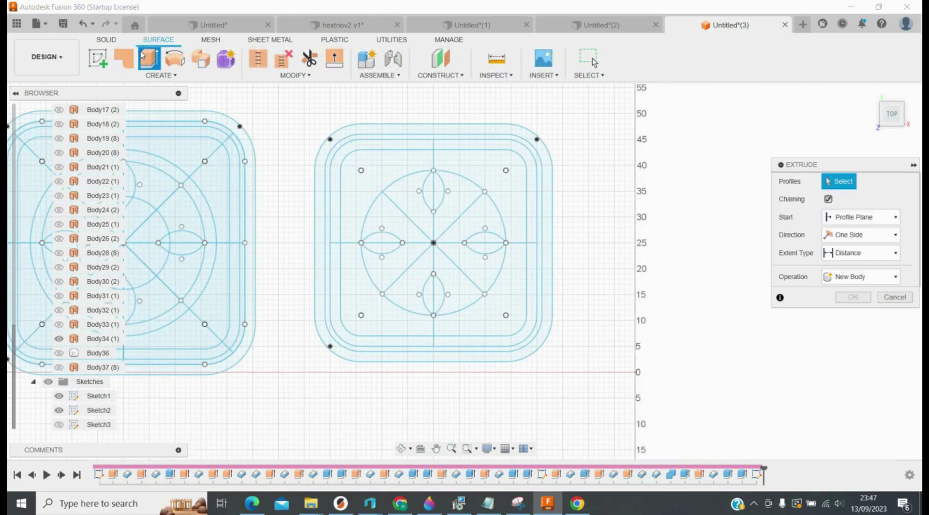
{"action": "left_click", "coordinate": [433, 336]}
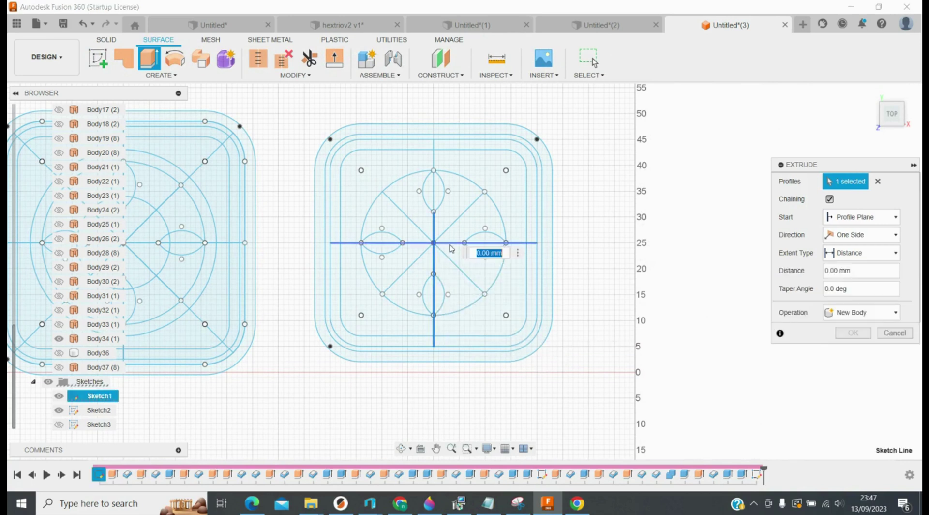
{"action": "left_click", "coordinate": [450, 242]}
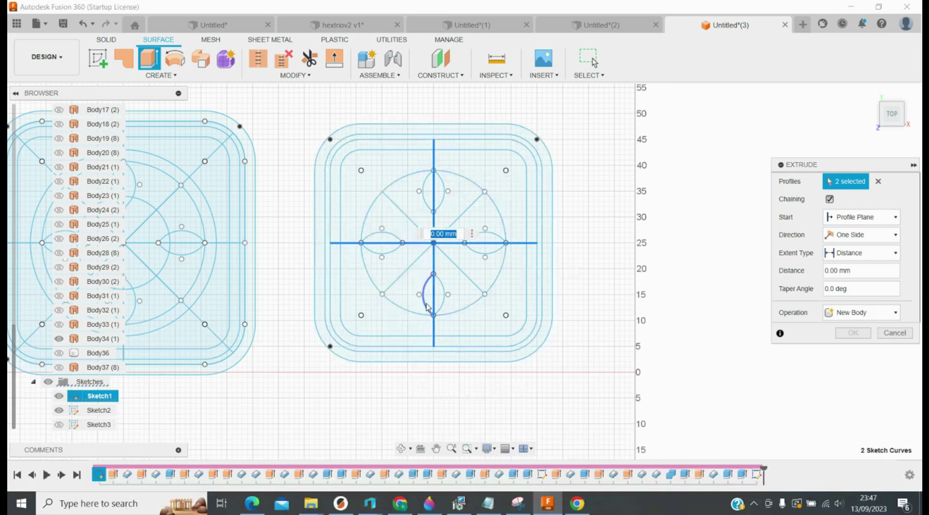
{"action": "left_click", "coordinate": [465, 274]}
{"action": "left_click", "coordinate": [462, 214]}
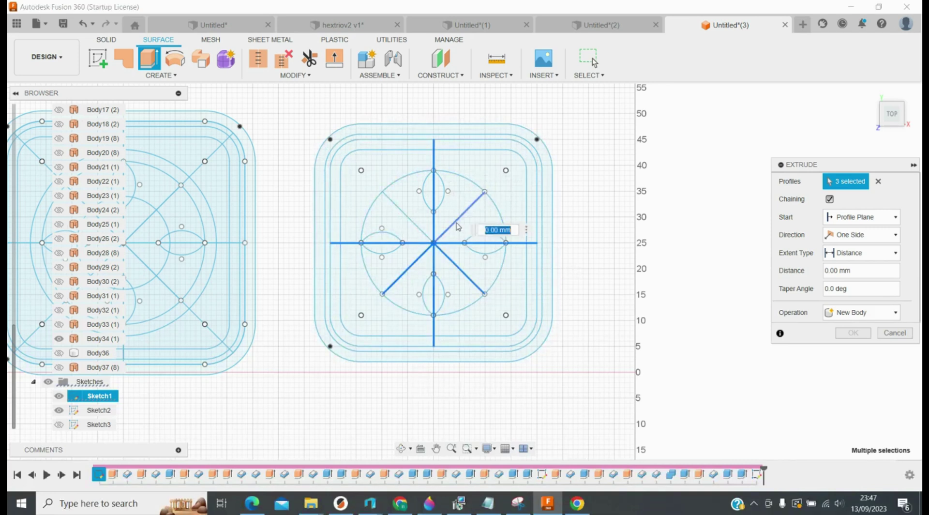
{"action": "left_click", "coordinate": [406, 176]}
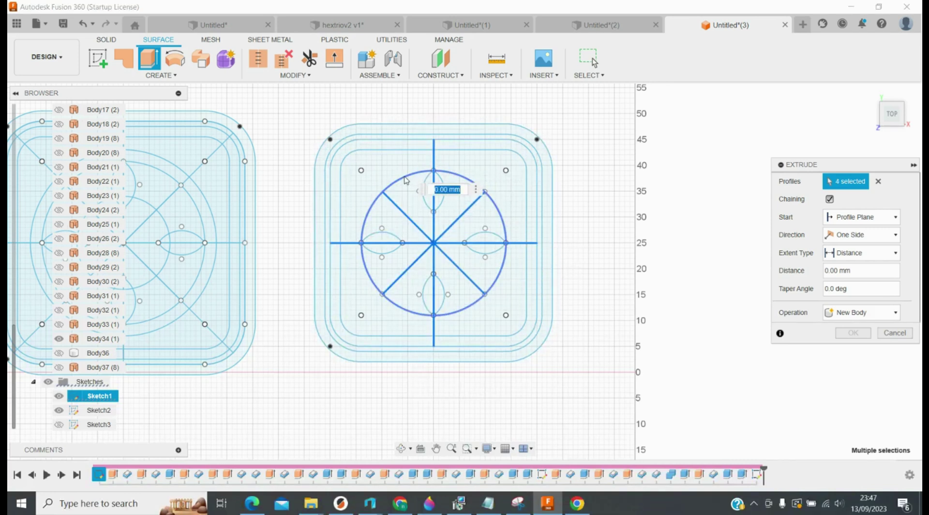
{"action": "type", "text": "0"}
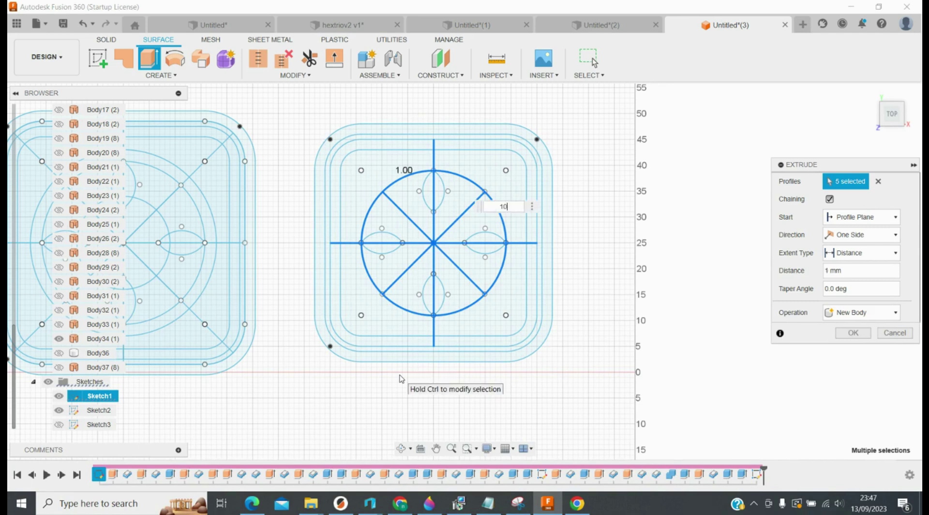
{"action": "key", "text": "Return"}
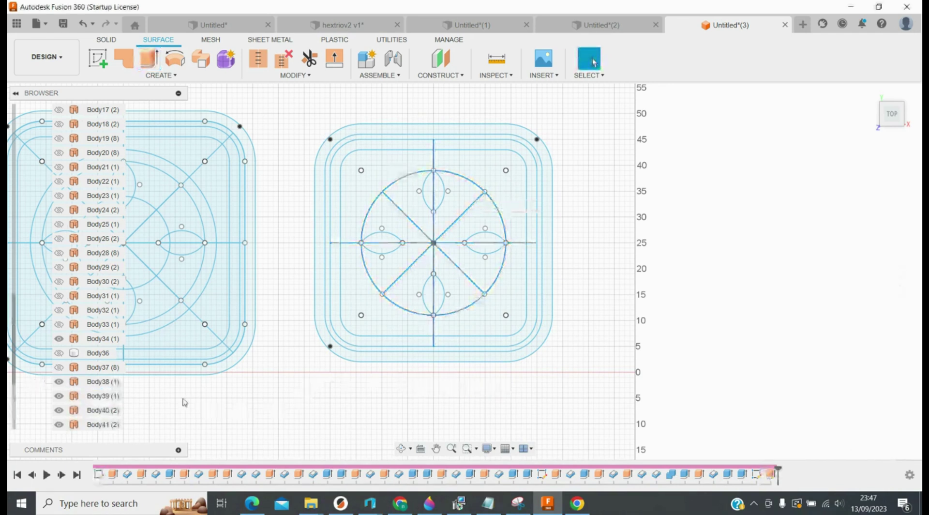
Thicken the extruded cross, diagonal and circle surfaces symmetrically by 0.3 mm as new bodies
{"action": "key", "text": "t"}
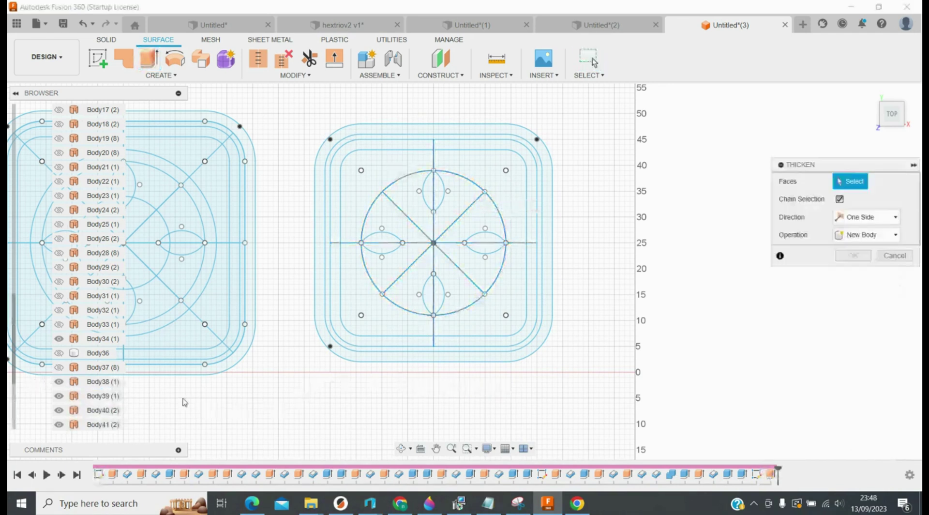
{"action": "left_click", "coordinate": [98, 382]}
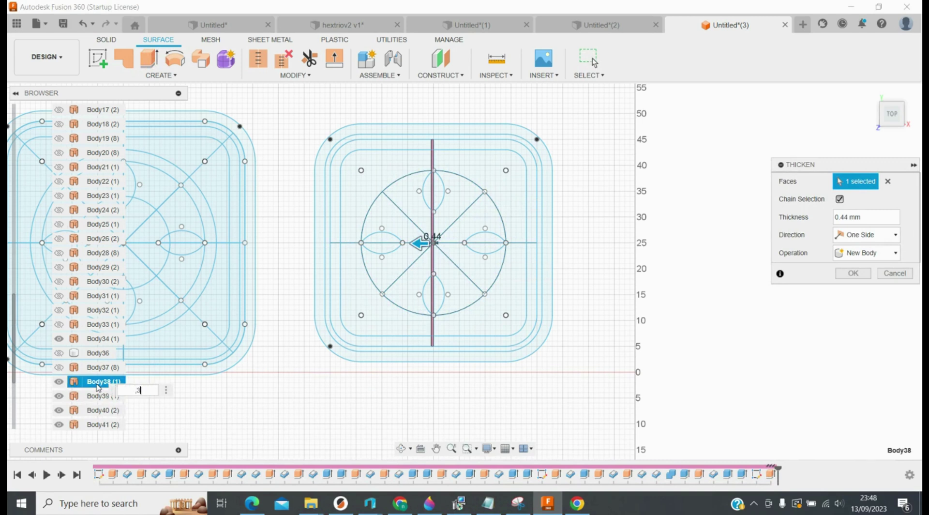
{"action": "type", "text": ".3"}
{"action": "left_click", "coordinate": [865, 235]}
{"action": "left_click", "coordinate": [861, 263]}
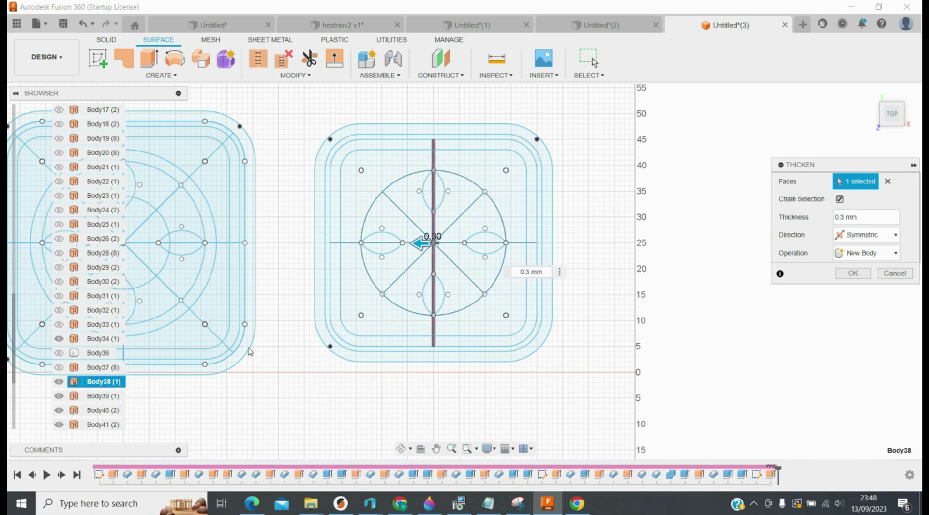
{"action": "left_click", "coordinate": [99, 397]}
{"action": "left_click", "coordinate": [98, 411]}
{"action": "left_click", "coordinate": [98, 425]}
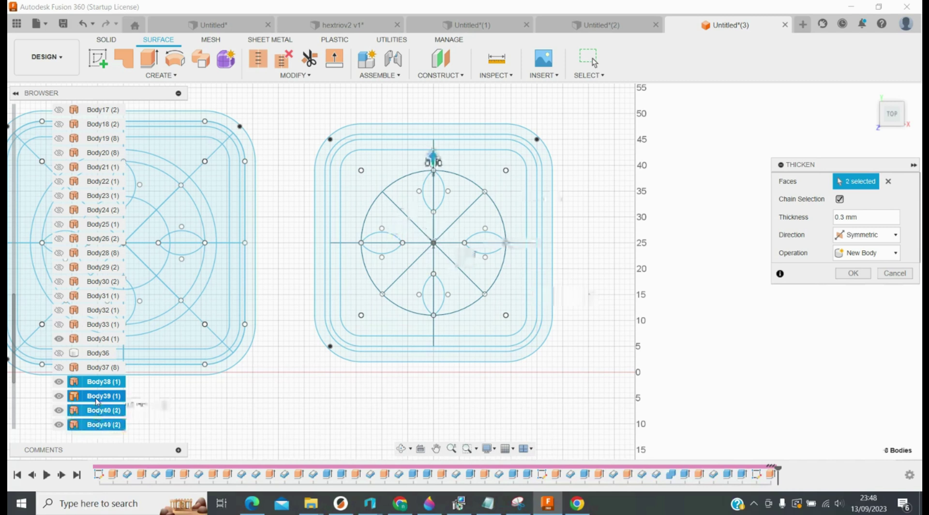
{"action": "key", "text": "Return"}
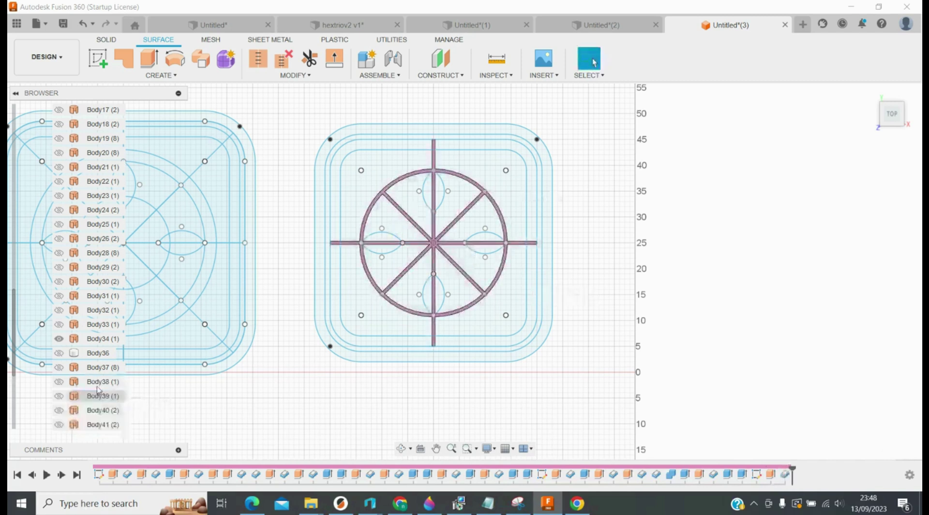
Extrude both halves of the four leaf-shaped profiles 10.5 mm and join them to the pattern
{"action": "key", "text": "e"}
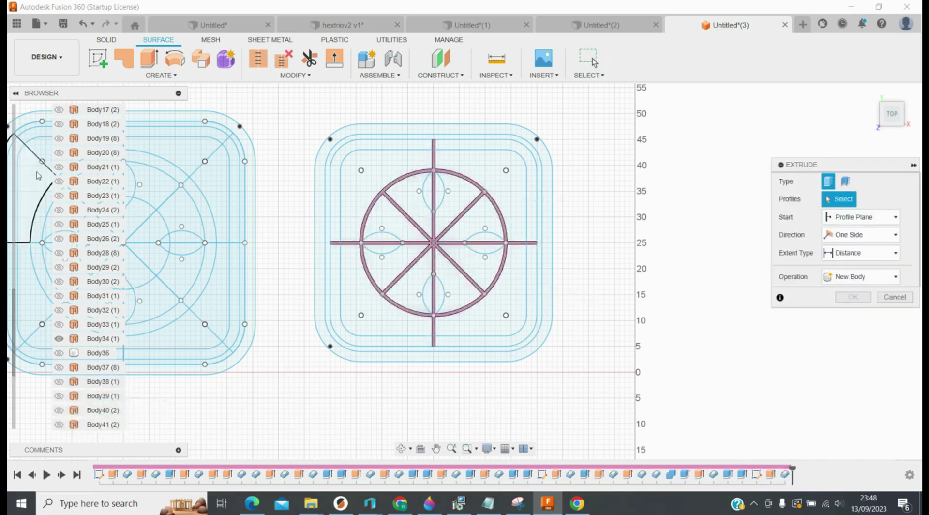
{"action": "left_click", "coordinate": [381, 253]}
{"action": "left_click", "coordinate": [382, 238]}
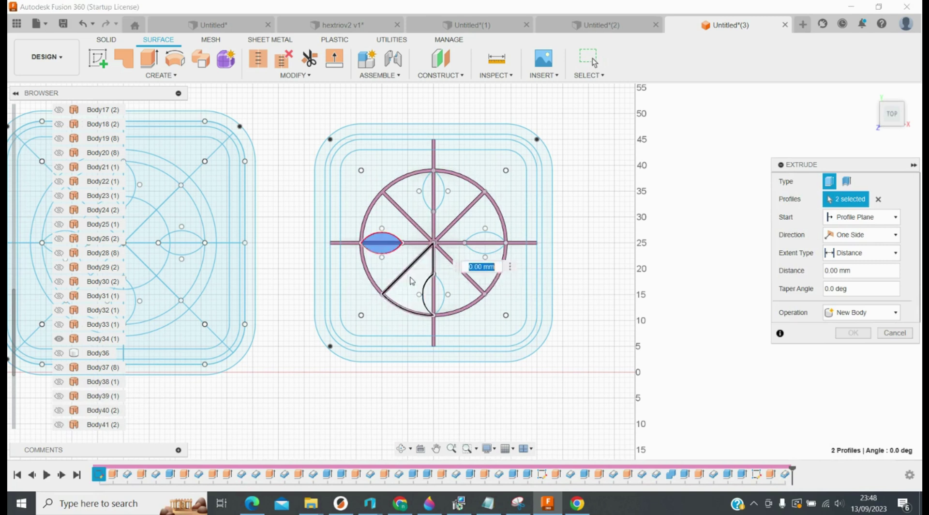
{"action": "left_click", "coordinate": [429, 295]}
{"action": "left_click", "coordinate": [445, 295]}
{"action": "left_click", "coordinate": [481, 248]}
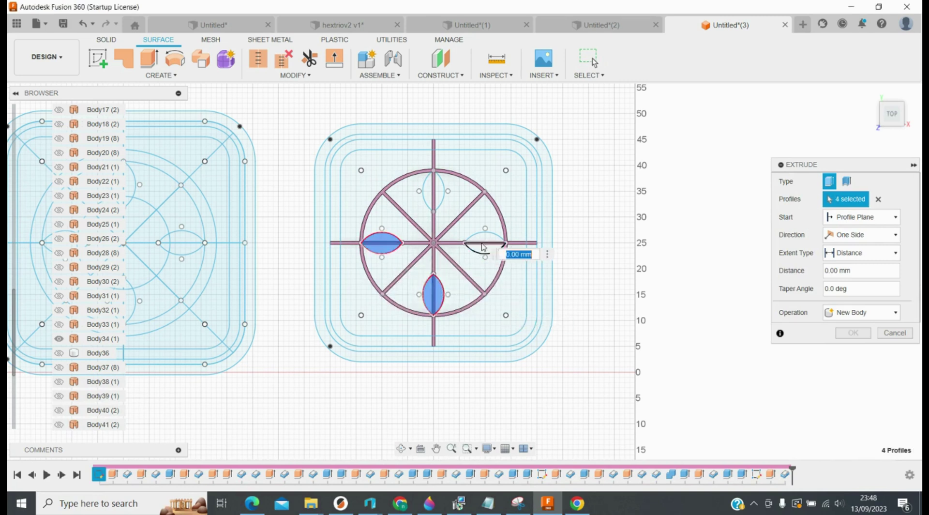
{"action": "left_click", "coordinate": [484, 238]}
{"action": "left_click", "coordinate": [441, 196]}
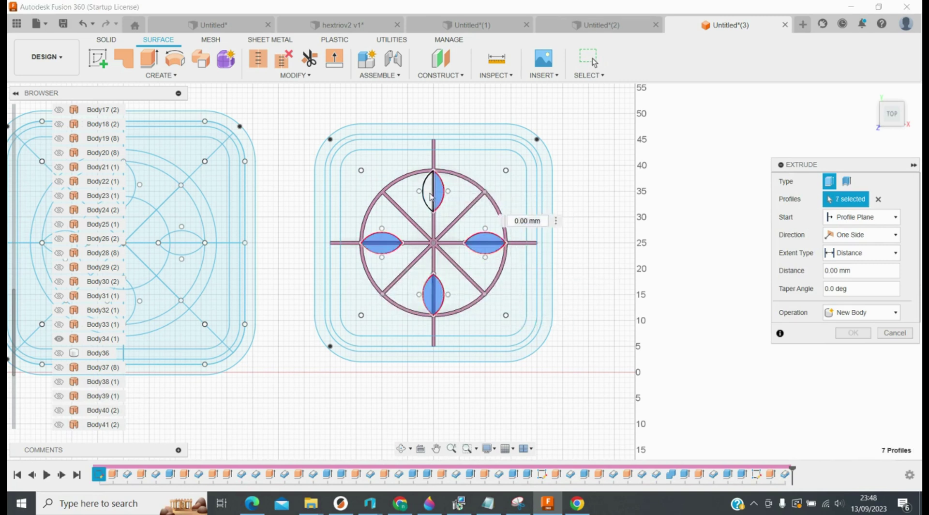
{"action": "left_click", "coordinate": [429, 193]}
{"action": "type", "text": "10.5"}
{"action": "key", "text": "Return"}
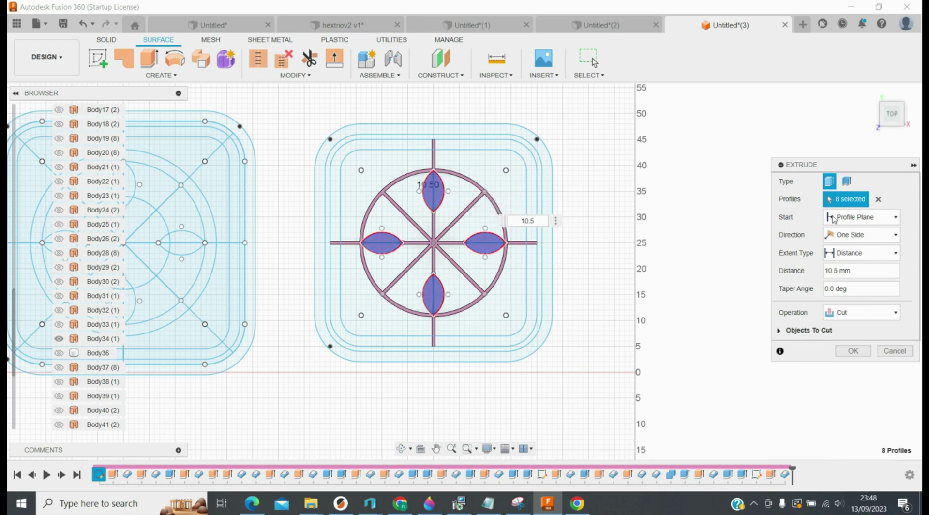
{"action": "left_click", "coordinate": [861, 312]}
{"action": "left_click", "coordinate": [844, 328]}
{"action": "left_click", "coordinate": [873, 351]}
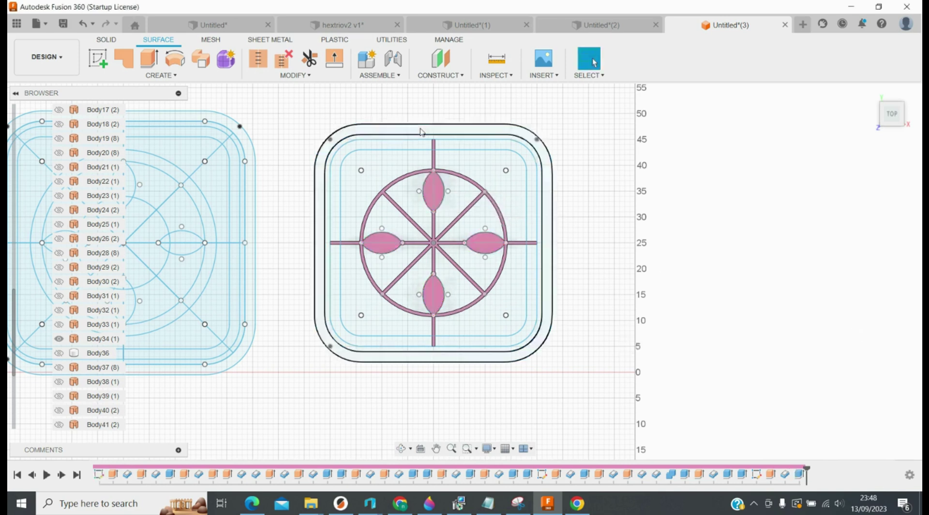
Surface-extrude the innermost rounded square around the circle pattern by 10.5 mm
{"action": "left_click", "coordinate": [148, 56]}
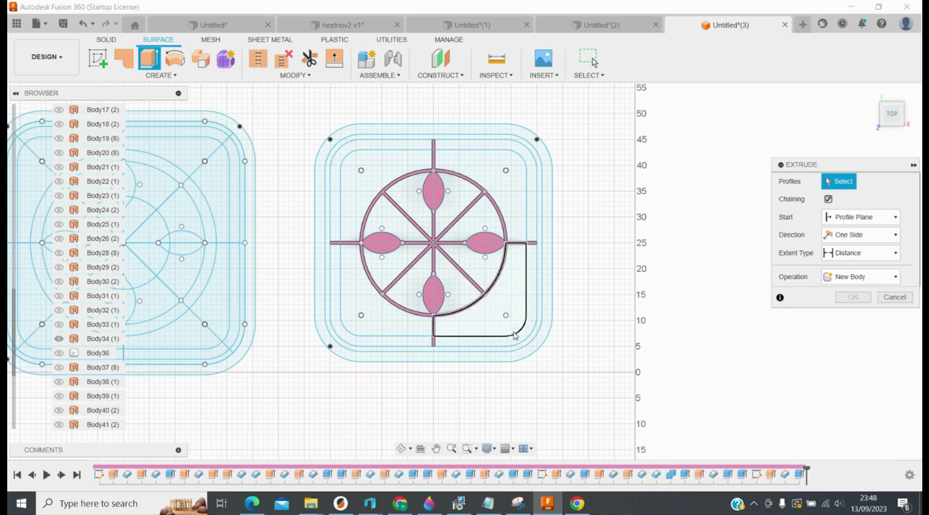
{"action": "left_click", "coordinate": [514, 337]}
{"action": "type", "text": "10.5"}
{"action": "key", "text": "Return"}
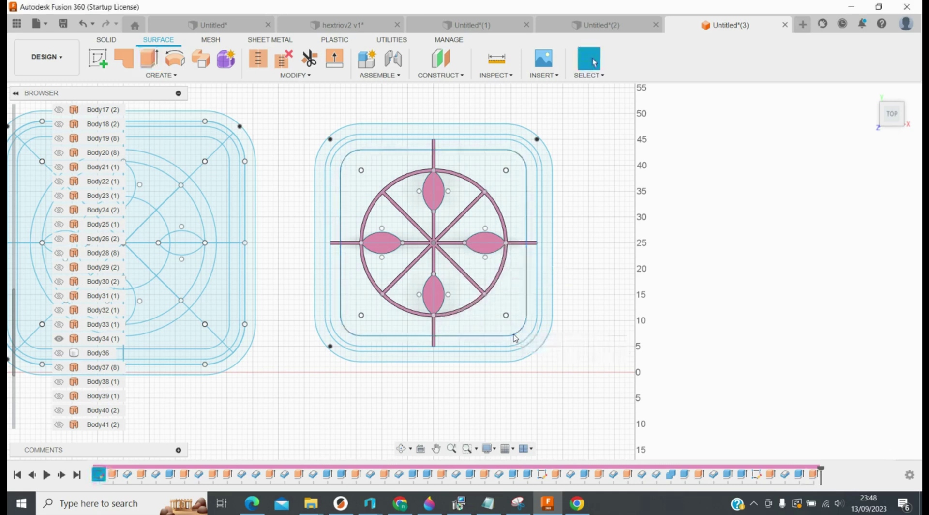
Thicken the rounded square surface by -0.6 mm on one side and join it to the pattern
{"action": "key", "text": "t"}
{"action": "left_click", "coordinate": [504, 336]}
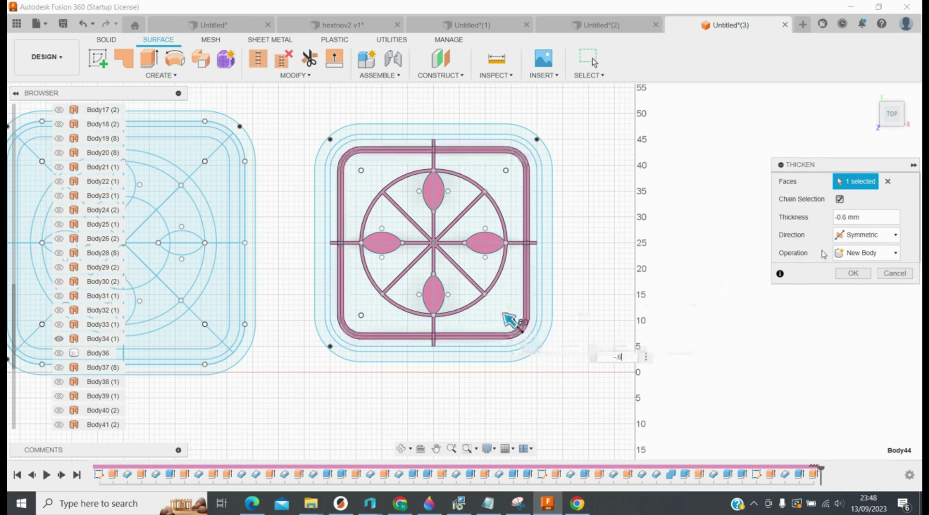
{"action": "left_click", "coordinate": [866, 234]}
{"action": "left_click", "coordinate": [853, 246]}
{"action": "left_click", "coordinate": [866, 253]}
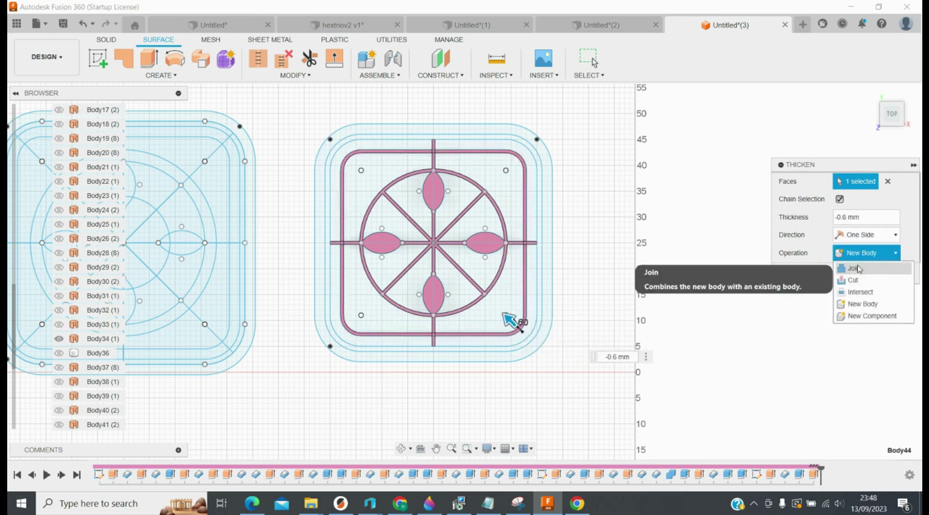
{"action": "left_click", "coordinate": [859, 269]}
{"action": "left_click", "coordinate": [852, 273]}
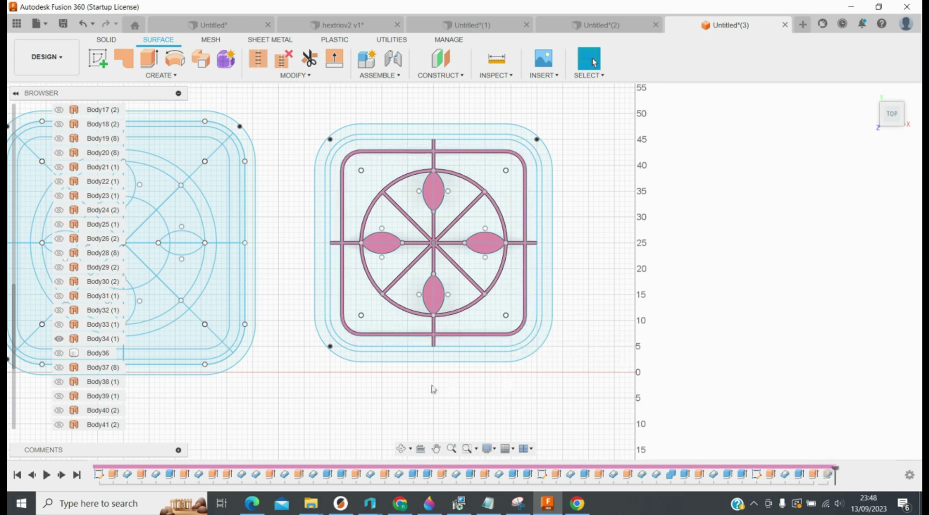
Show Sketch3 and hide both Sketch1 and the finished pattern body, Body43
{"action": "scroll", "coordinate": [85, 387], "scroll_direction": "down", "scroll_amount": 3}
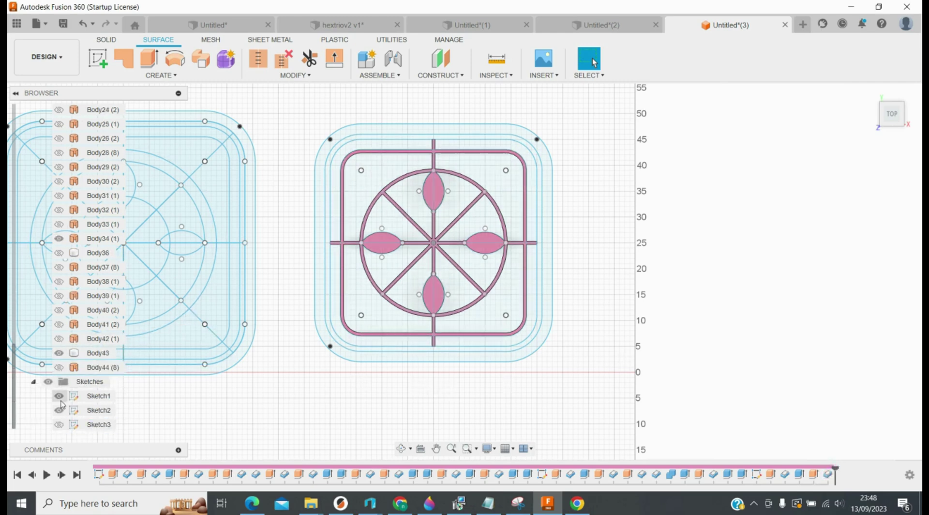
{"action": "left_click", "coordinate": [60, 425]}
{"action": "left_click", "coordinate": [59, 424]}
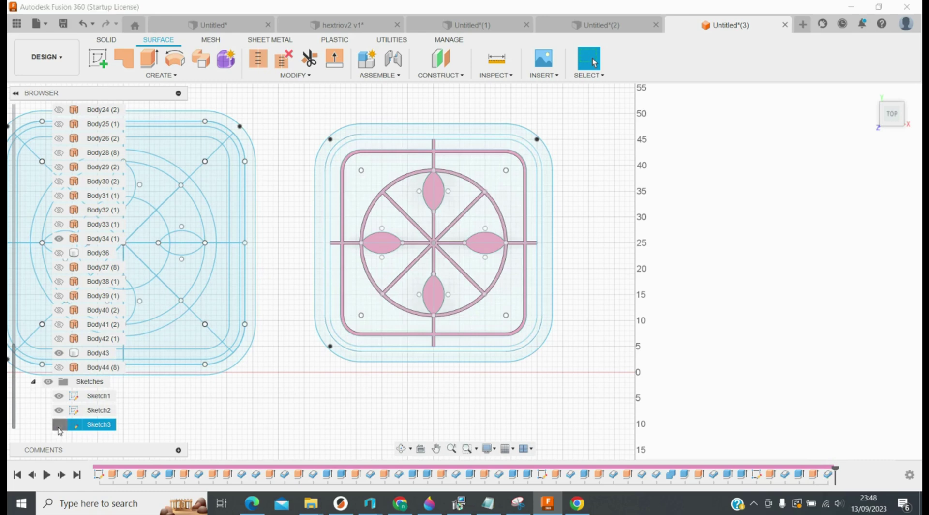
{"action": "left_click", "coordinate": [60, 396]}
{"action": "left_click", "coordinate": [59, 395]}
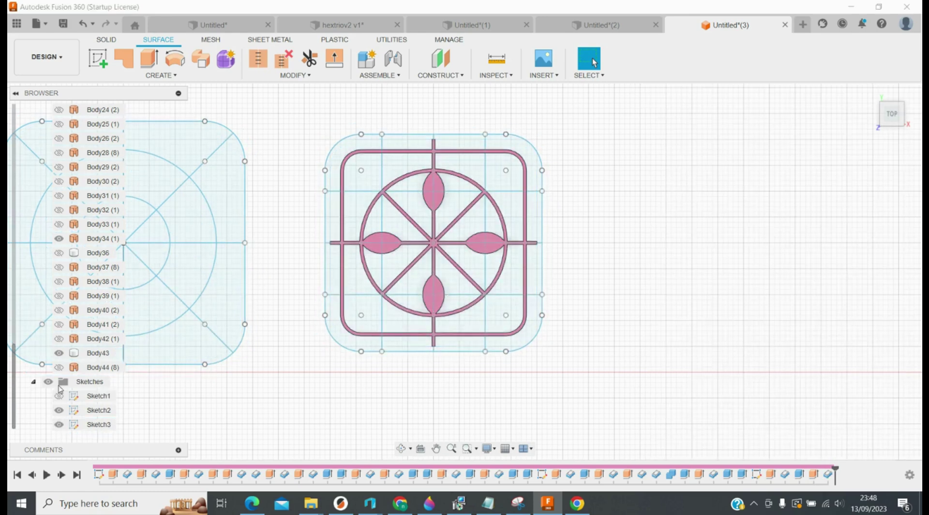
{"action": "left_click", "coordinate": [58, 352]}
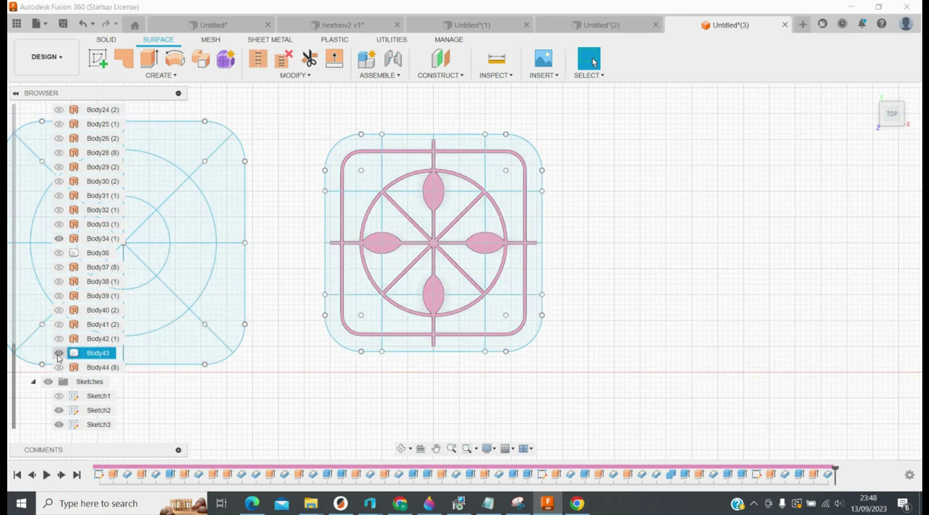
Surface-extrude the three vertical and three horizontal grid lines of Sketch3 by 2 mm
{"action": "left_click", "coordinate": [149, 59]}
{"action": "left_click", "coordinate": [405, 283]}
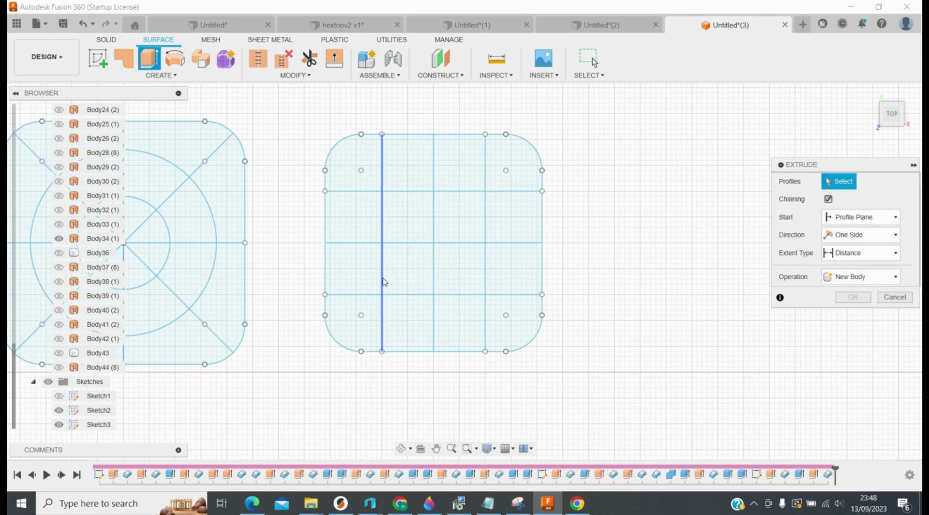
{"action": "left_click", "coordinate": [434, 276]}
{"action": "left_click", "coordinate": [485, 267]}
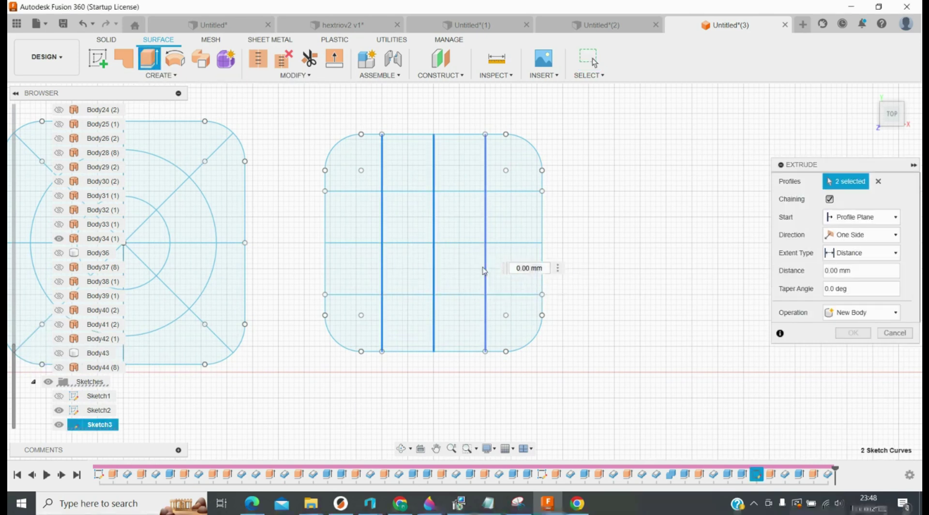
{"action": "left_click", "coordinate": [465, 294]}
{"action": "left_click", "coordinate": [460, 243]}
{"action": "left_click", "coordinate": [452, 191]}
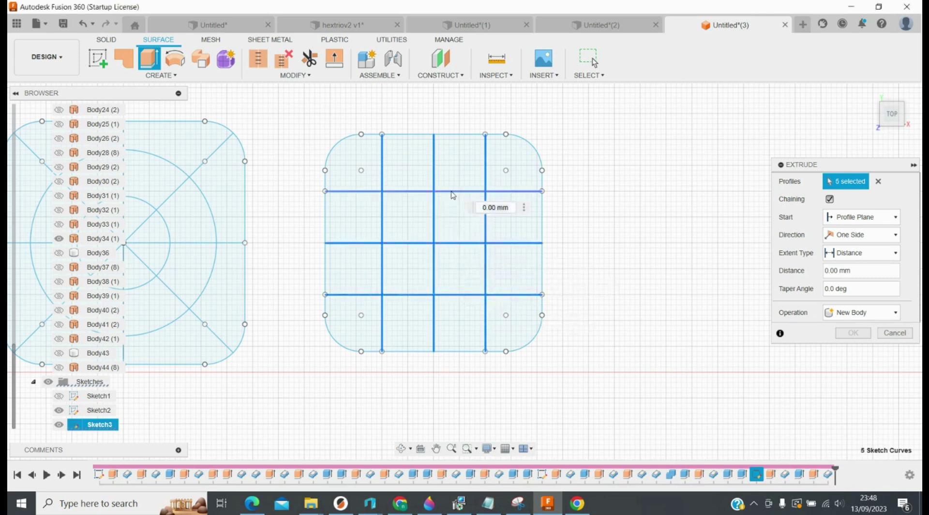
{"action": "left_click", "coordinate": [454, 199]}
{"action": "type", "text": "2"}
{"action": "key", "text": "Return"}
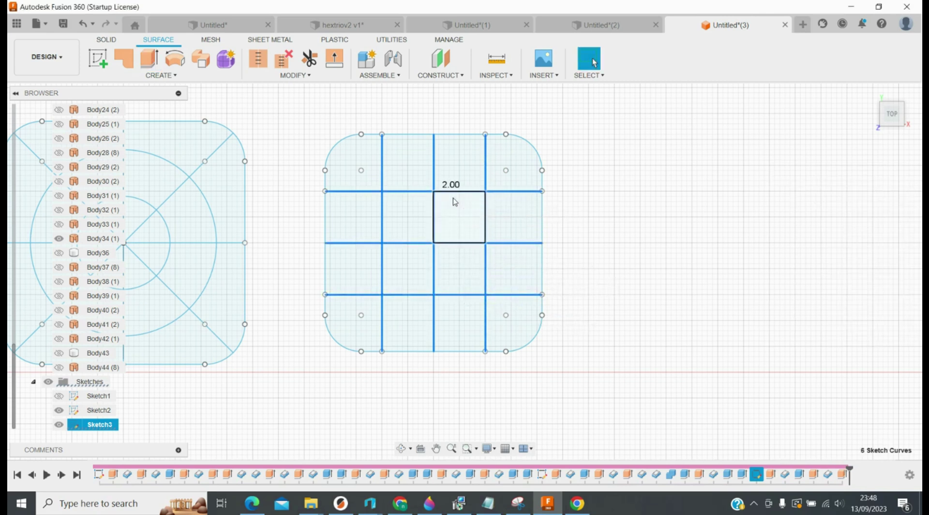
Thicken all six grid line surfaces symmetrically with a thickness of 1.5 mm
{"action": "key", "text": "t"}
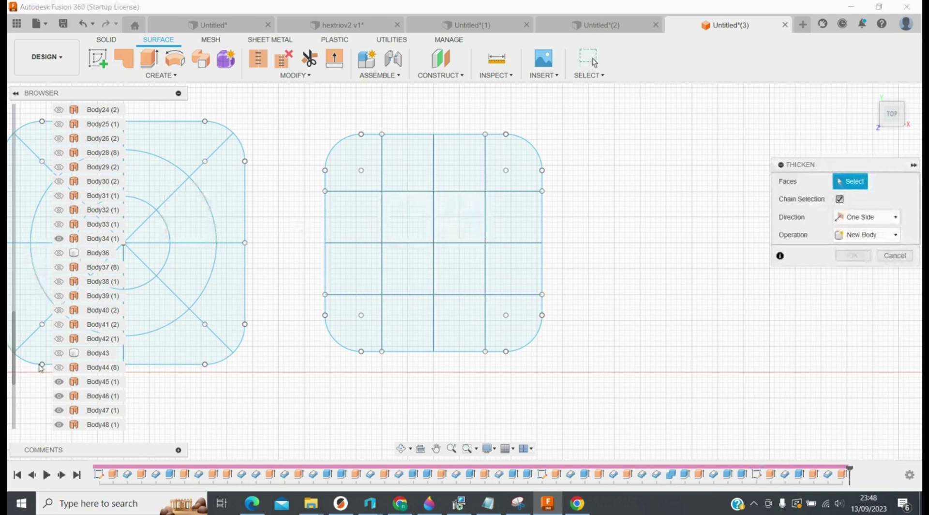
{"action": "left_click", "coordinate": [98, 382]}
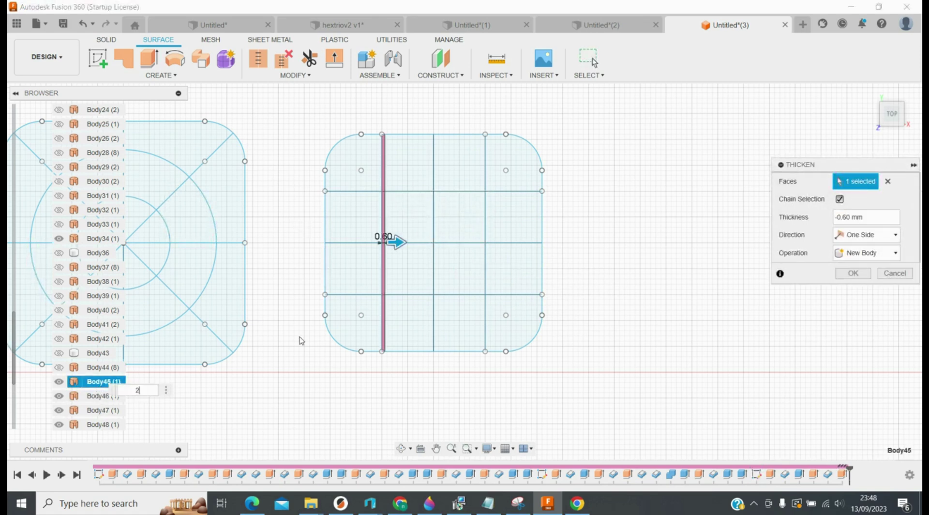
{"action": "key", "text": "Return"}
{"action": "left_click", "coordinate": [865, 234]}
{"action": "left_click", "coordinate": [865, 264]}
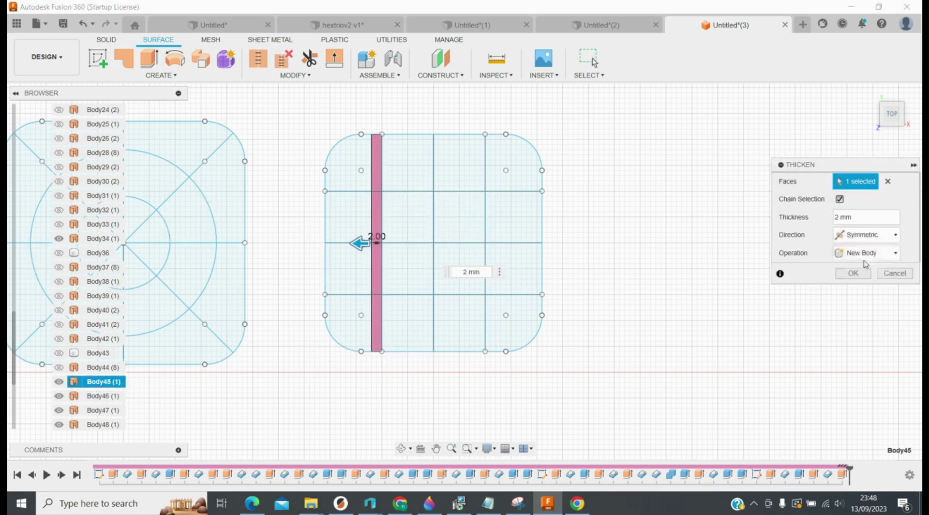
{"action": "left_click", "coordinate": [97, 396]}
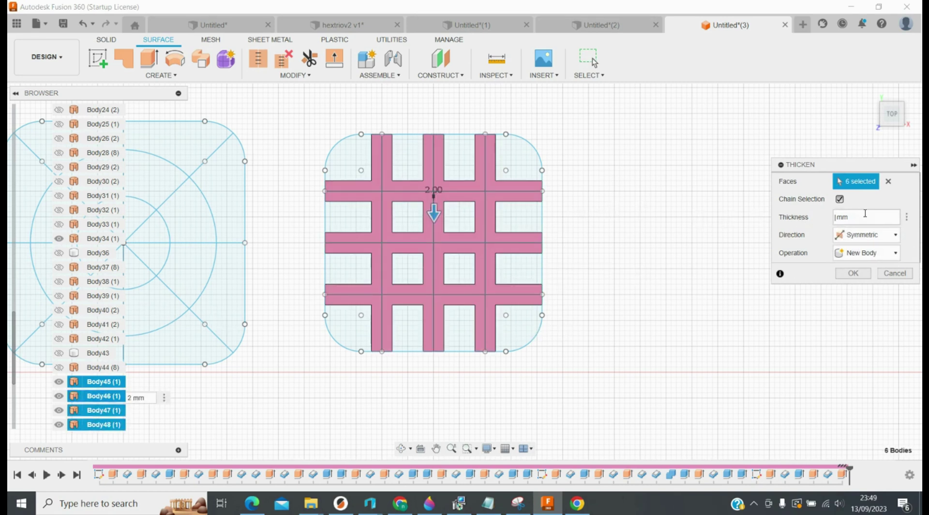
{"action": "type", "text": ".5"}
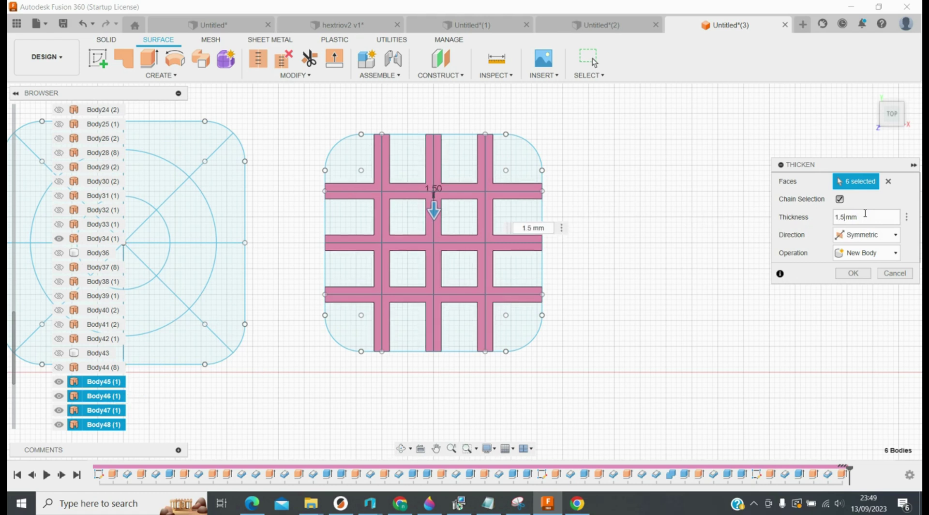
Show the pattern body Body43 and join the thickened grid to it
{"action": "left_click", "coordinate": [59, 353]}
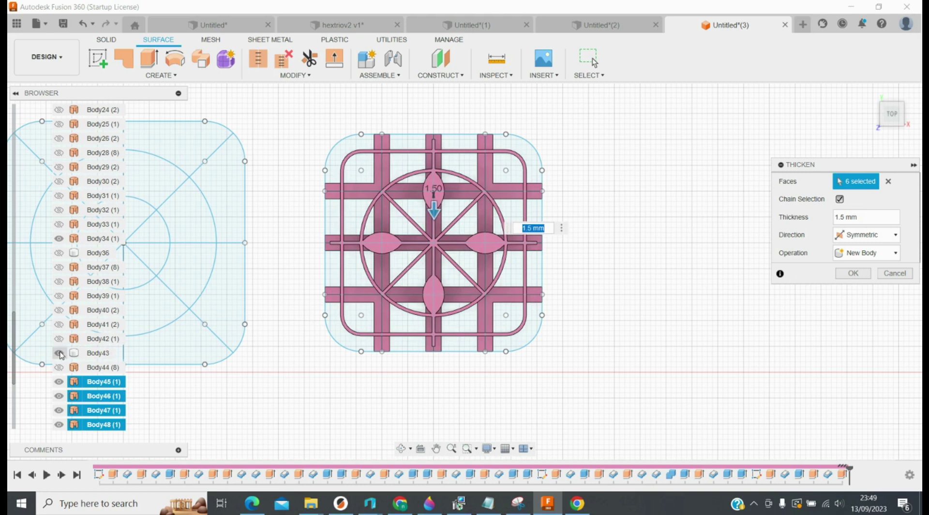
{"action": "left_click", "coordinate": [59, 353]}
{"action": "left_click", "coordinate": [59, 353]}
{"action": "left_click", "coordinate": [861, 253]}
{"action": "left_click", "coordinate": [856, 266]}
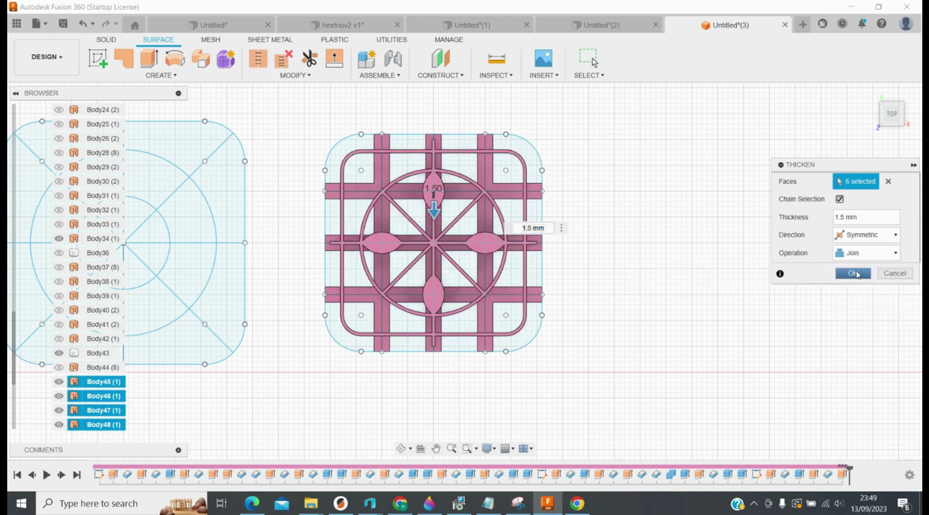
{"action": "left_click", "coordinate": [853, 273]}
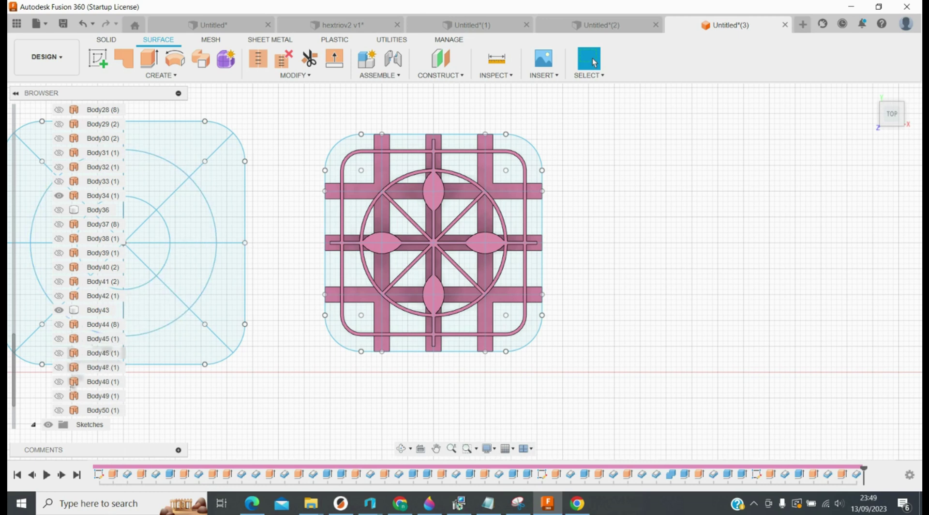
Hide Sketch3 and show Sketch1
{"action": "scroll", "coordinate": [58, 410], "scroll_direction": "down", "scroll_amount": 2}
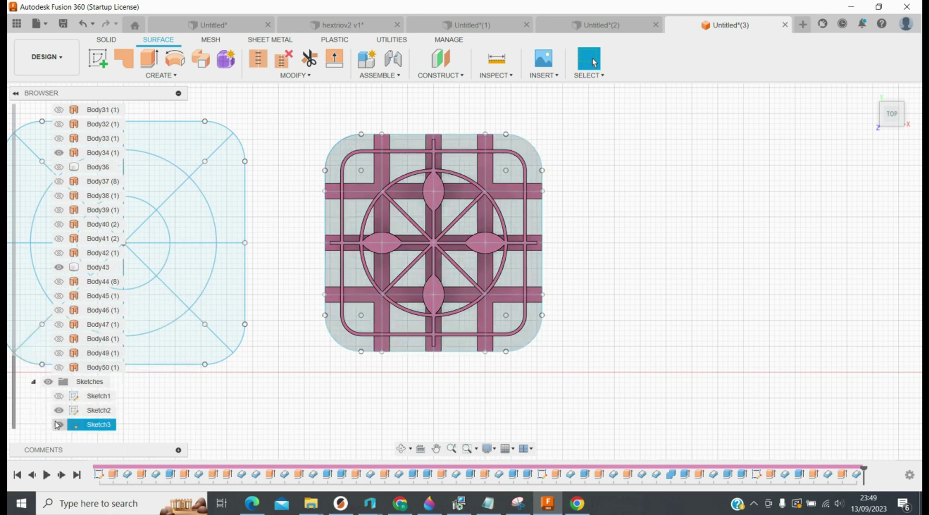
{"action": "left_click", "coordinate": [59, 424]}
{"action": "left_click", "coordinate": [58, 395]}
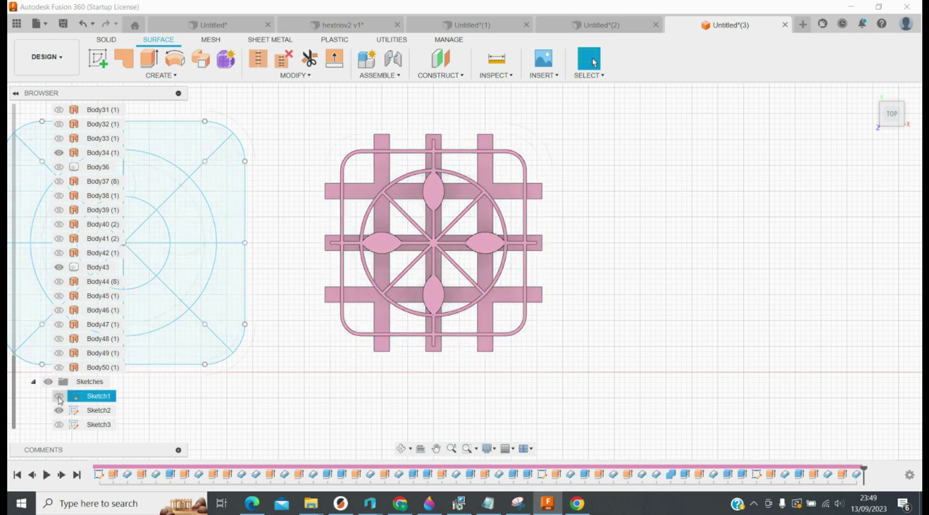
Extrude-cut the two outer border bands of the smallest cutter by 12 mm to trim the protruding grid ends
{"action": "key", "text": "e"}
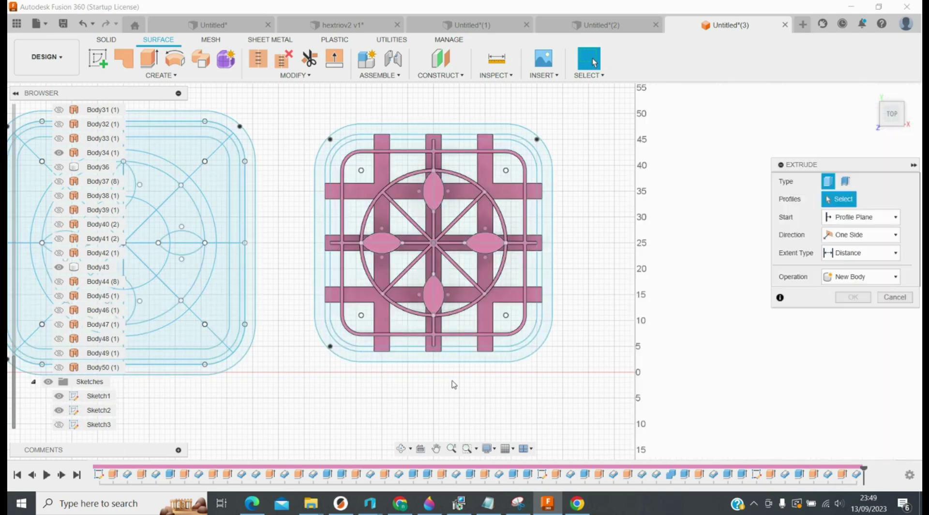
{"action": "left_click", "coordinate": [520, 347]}
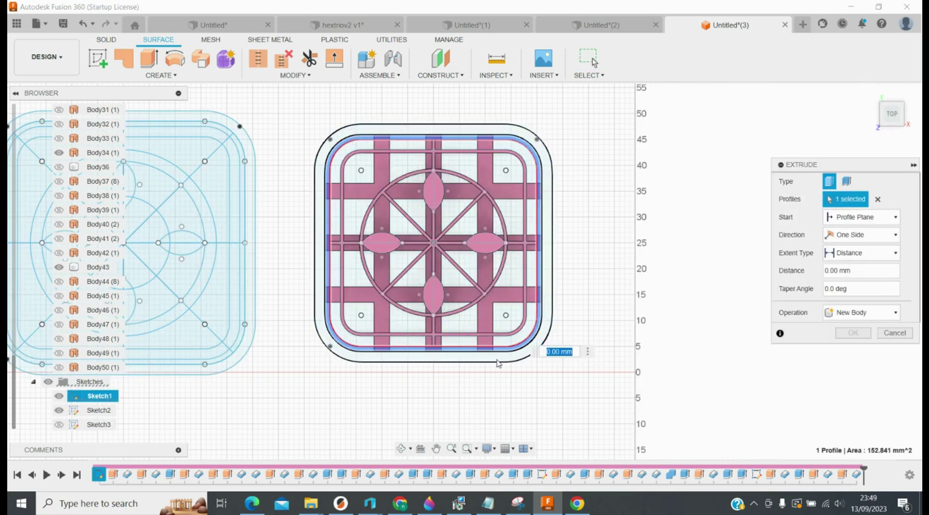
{"action": "left_click", "coordinate": [496, 363]}
{"action": "type", "text": "12"}
{"action": "key", "text": "Return"}
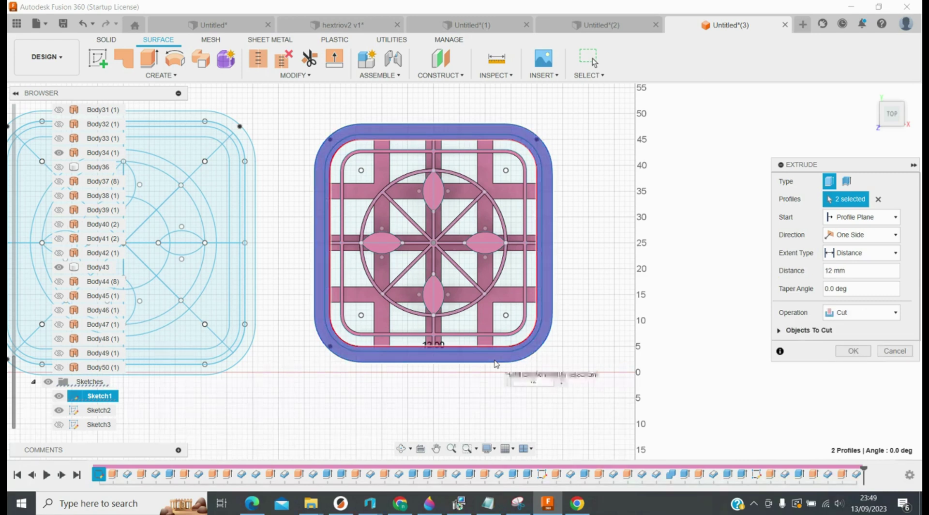
Surface-extrude the rounded square that bounds the trimmed grid ends
{"action": "left_click", "coordinate": [149, 59]}
{"action": "left_click", "coordinate": [528, 341]}
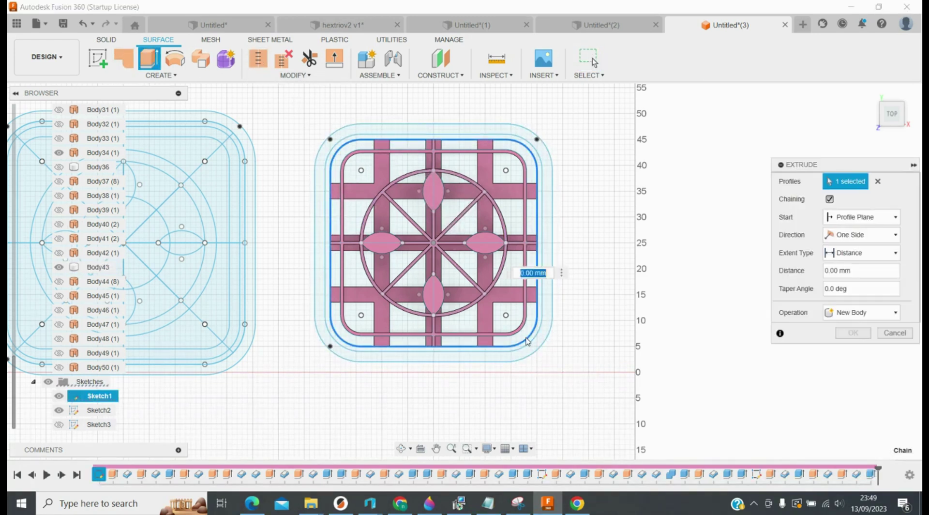
{"action": "key", "text": "Return"}
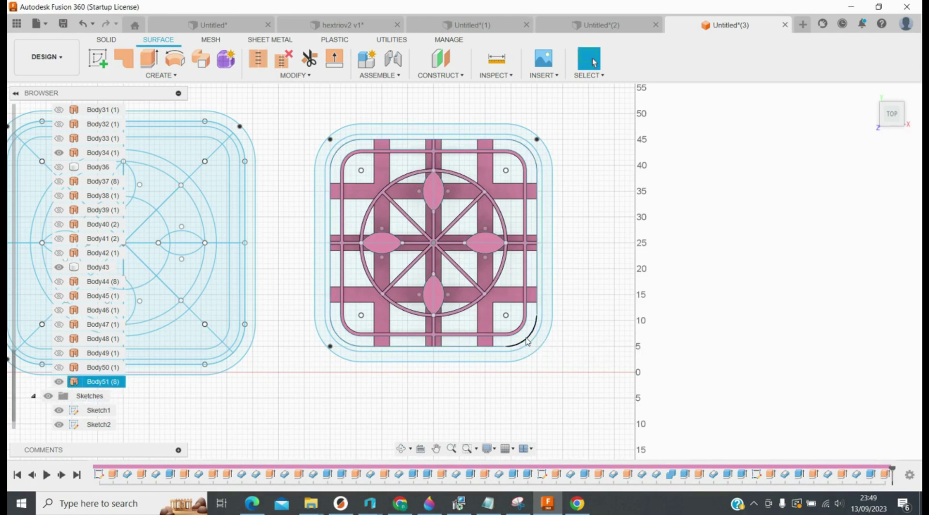
Thicken the bounding rounded square surface by 0.44 mm on one side and join it to the cutter
{"action": "key", "text": "t"}
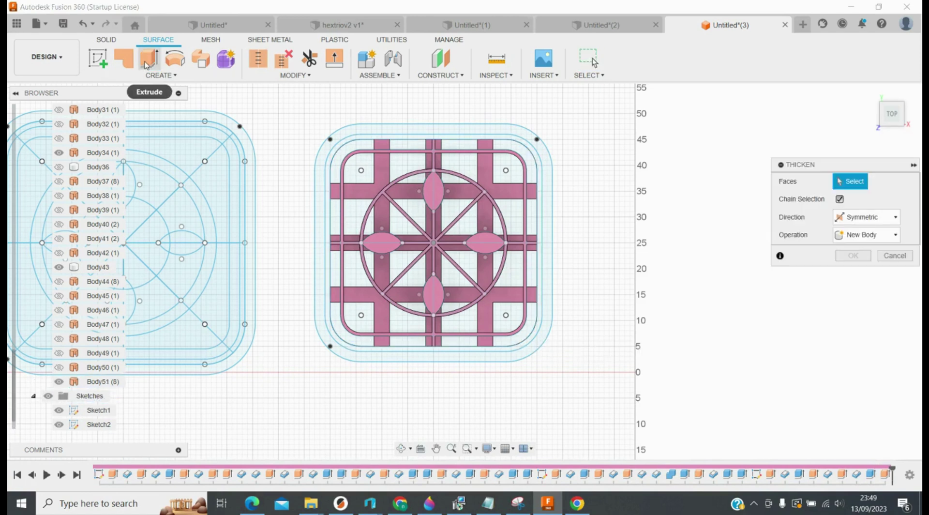
{"action": "left_click", "coordinate": [527, 341]}
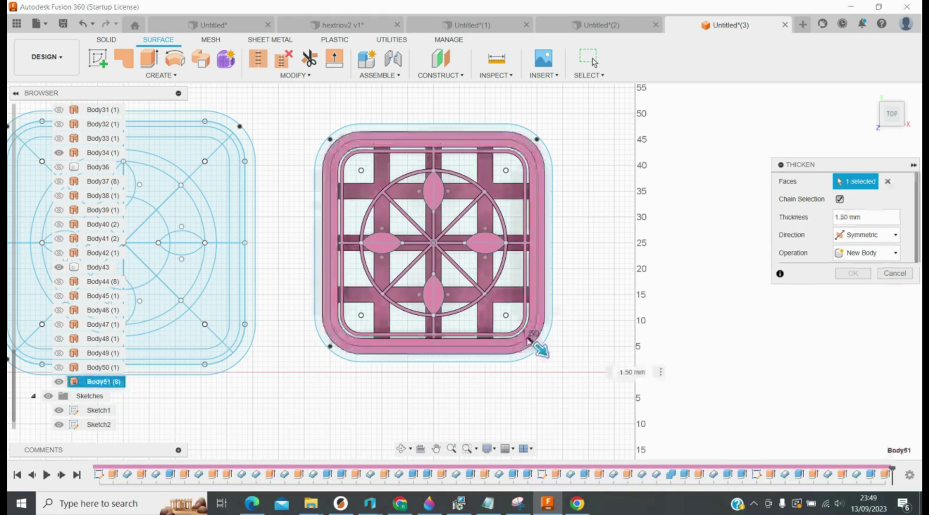
{"action": "type", "text": ".44"}
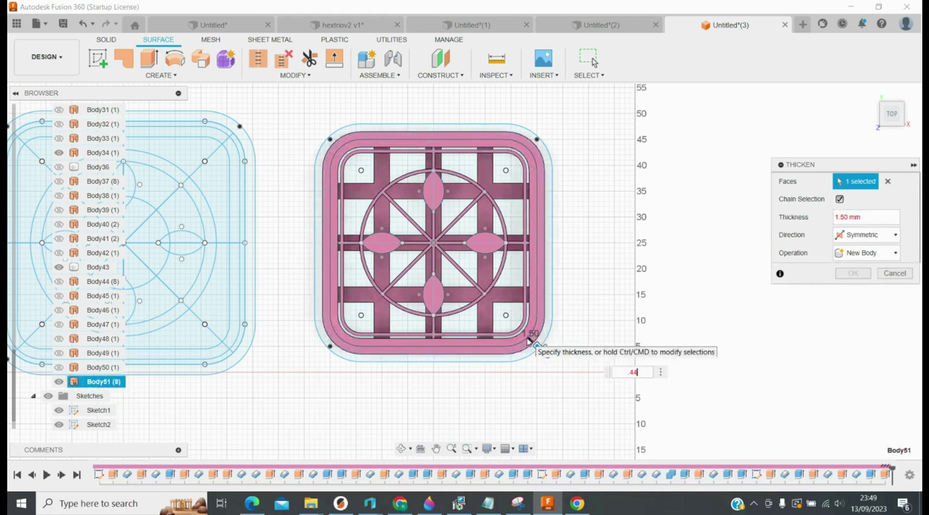
{"action": "left_click", "coordinate": [866, 235]}
{"action": "left_click", "coordinate": [850, 251]}
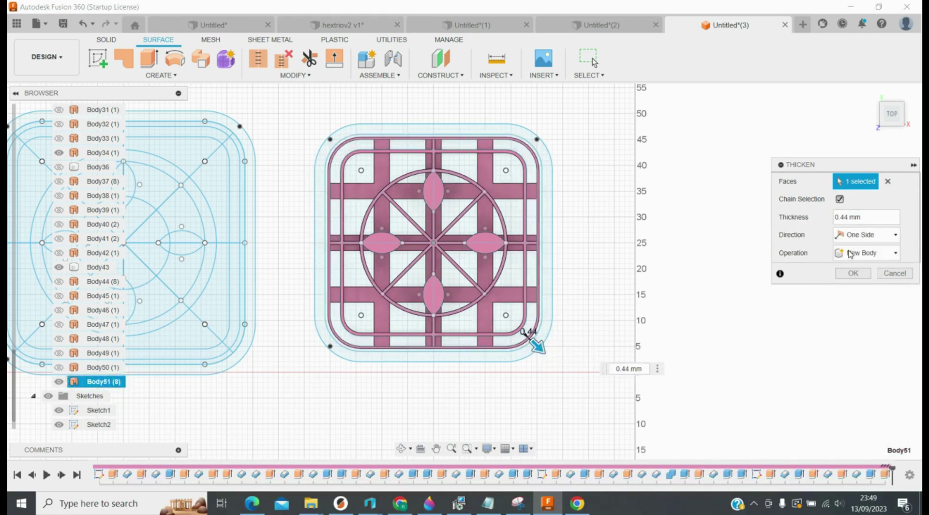
{"action": "left_click", "coordinate": [866, 253]}
{"action": "left_click", "coordinate": [850, 266]}
{"action": "left_click", "coordinate": [865, 276]}
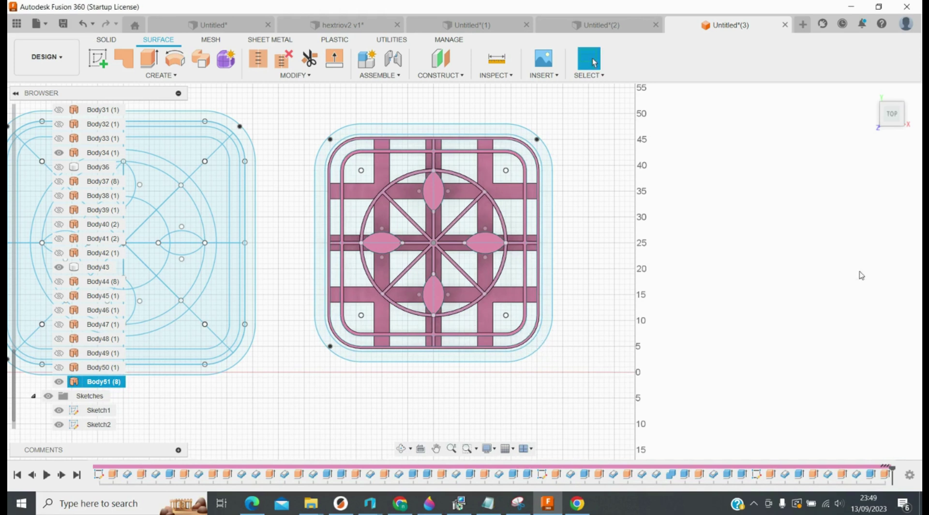
Extrude the narrow band around the smallest cutter's bounding wall by 10 mm and join it to the cutter
{"action": "key", "text": "e"}
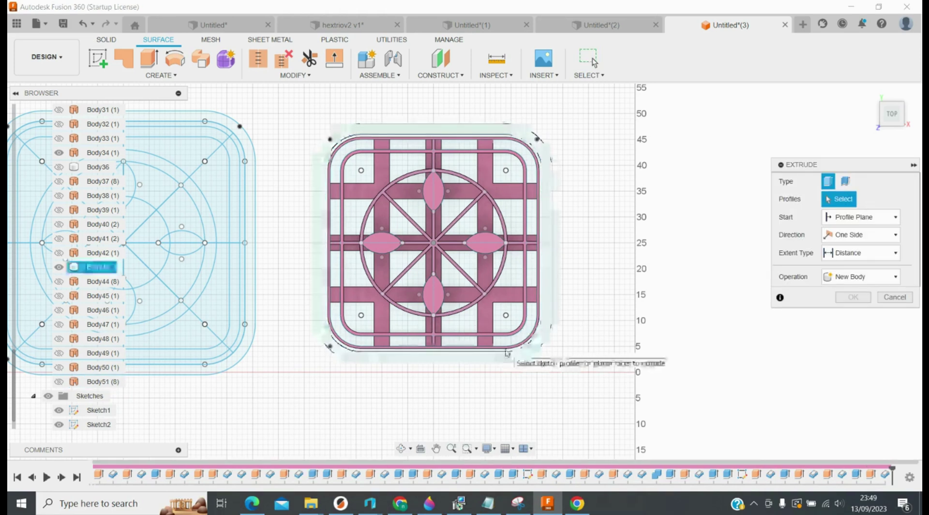
{"action": "left_click", "coordinate": [527, 346]}
{"action": "key", "text": "Return"}
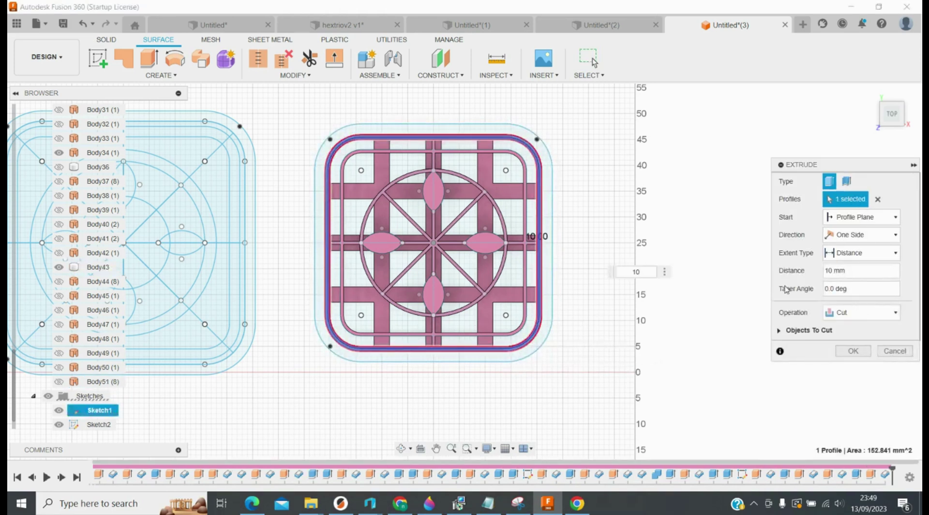
{"action": "left_click", "coordinate": [861, 312]}
{"action": "left_click", "coordinate": [844, 328]}
{"action": "left_click", "coordinate": [851, 333]}
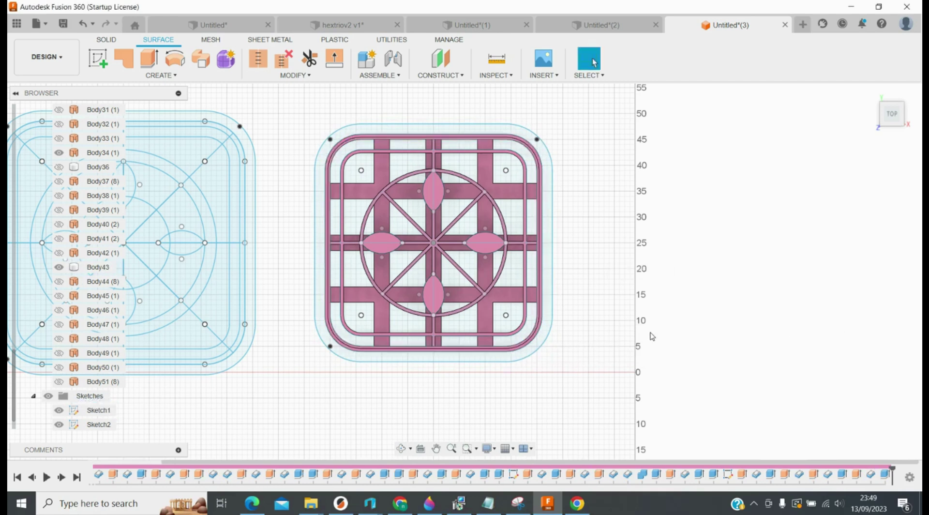
Extrude the outermost border band of the smallest cutter by 3 mm and join it as a rim
{"action": "key", "text": "e"}
{"action": "left_click", "coordinate": [508, 360]}
{"action": "type", "text": "3"}
{"action": "key", "text": "Return"}
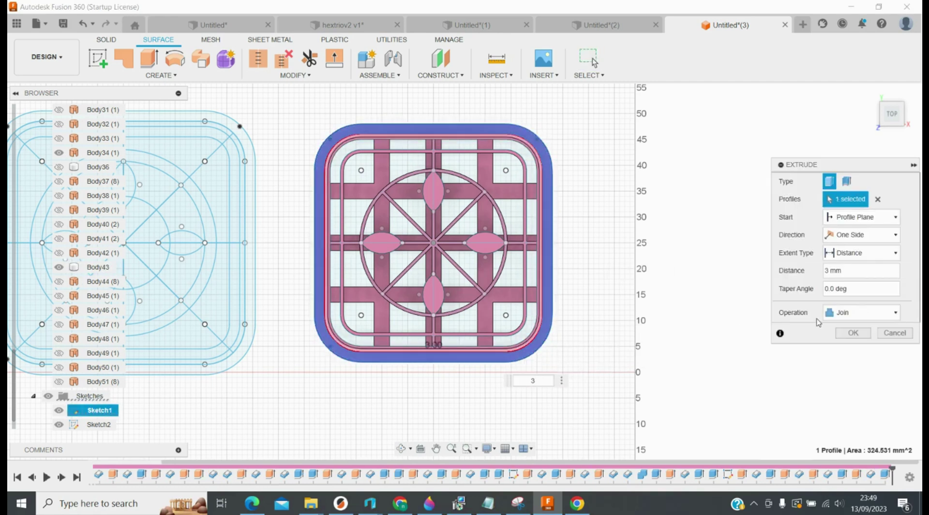
{"action": "left_click", "coordinate": [861, 312]}
{"action": "left_click", "coordinate": [844, 323]}
{"action": "left_click", "coordinate": [852, 332]}
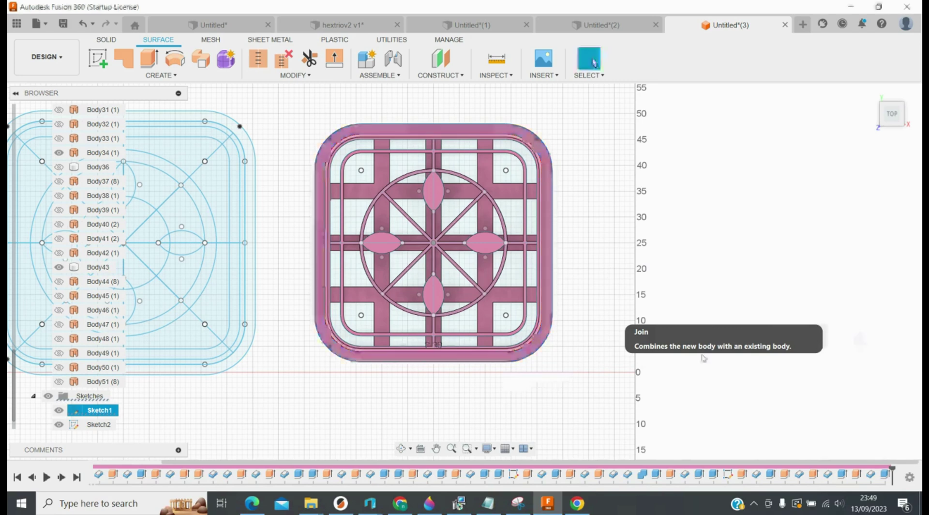
Show the hidden cutter bodies Body36 and Body15 alongside the other two cutters
{"action": "scroll", "coordinate": [531, 395], "scroll_direction": "down", "scroll_amount": 3}
{"action": "scroll", "coordinate": [530, 396], "scroll_direction": "down", "scroll_amount": 2}
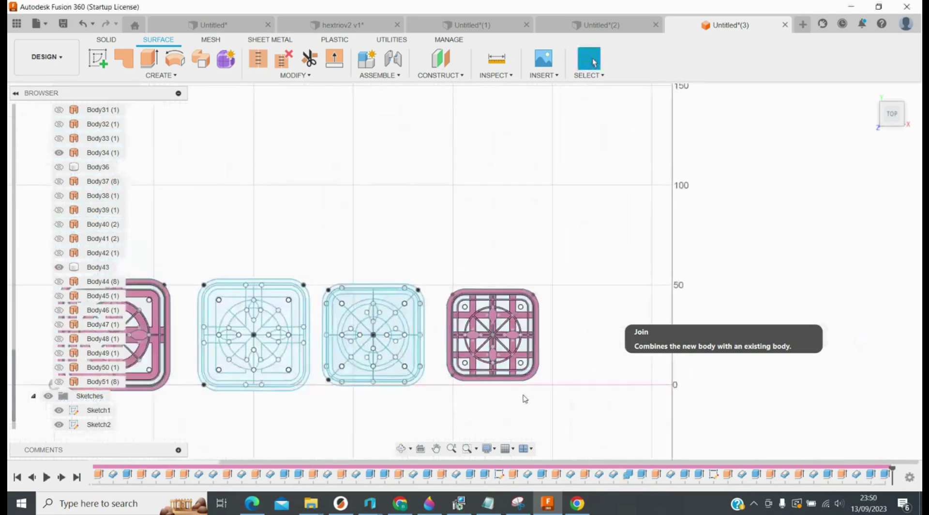
{"action": "left_click", "coordinate": [436, 448]}
{"action": "left_click_drag", "start_coordinate": [350, 422], "coordinate": [435, 400]}
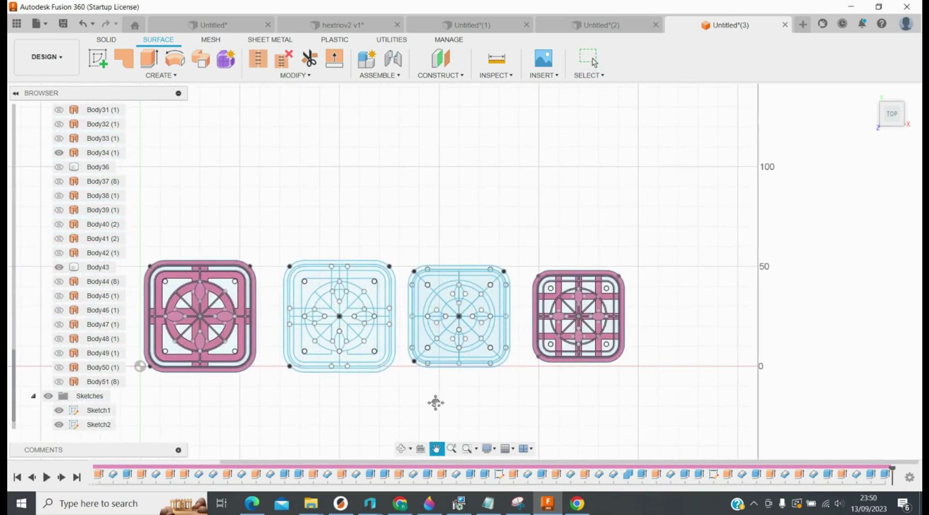
{"action": "left_click", "coordinate": [59, 167]}
{"action": "scroll", "coordinate": [79, 232], "scroll_direction": "up", "scroll_amount": 7}
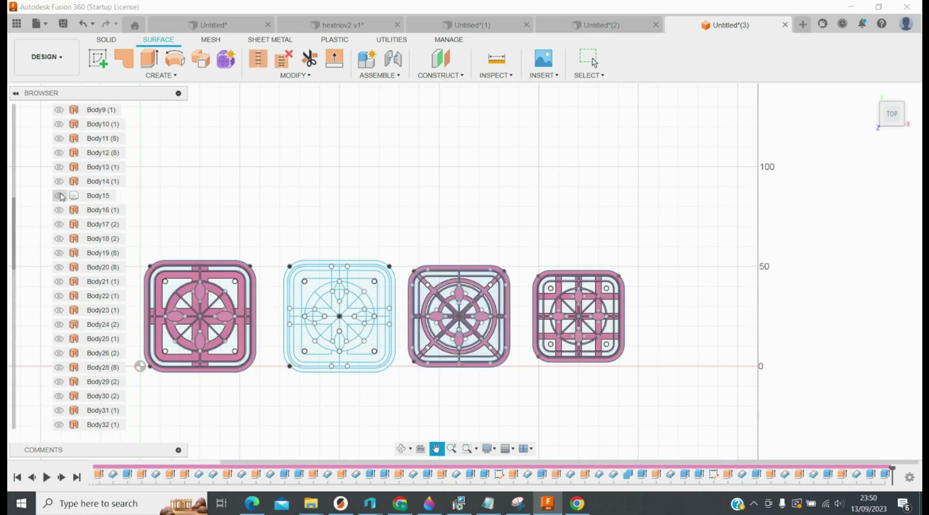
{"action": "left_click", "coordinate": [58, 195]}
{"action": "scroll", "coordinate": [217, 397], "scroll_direction": "up", "scroll_amount": 2}
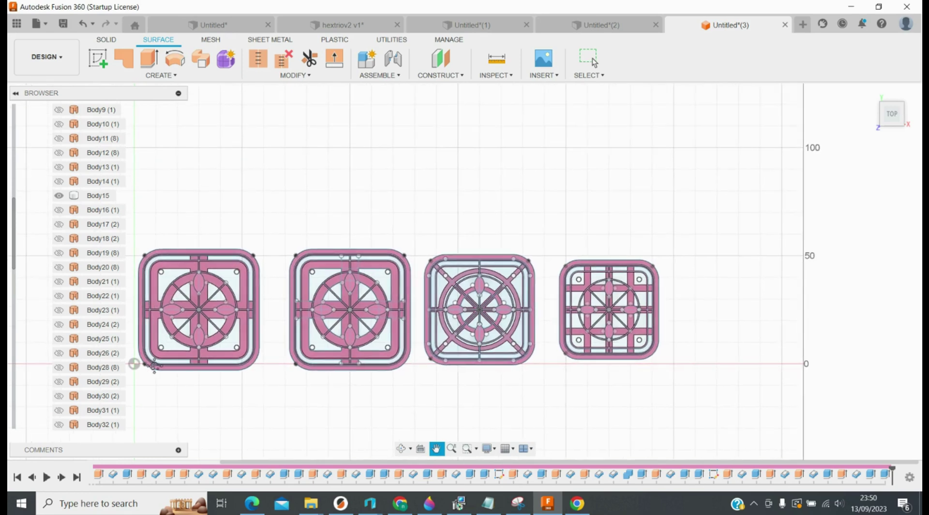
Examine the four cutters up close, comparing their patterns, support grids and rims
{"action": "scroll", "coordinate": [178, 378], "scroll_direction": "down", "scroll_amount": 2}
{"action": "scroll", "coordinate": [178, 377], "scroll_direction": "up", "scroll_amount": 3}
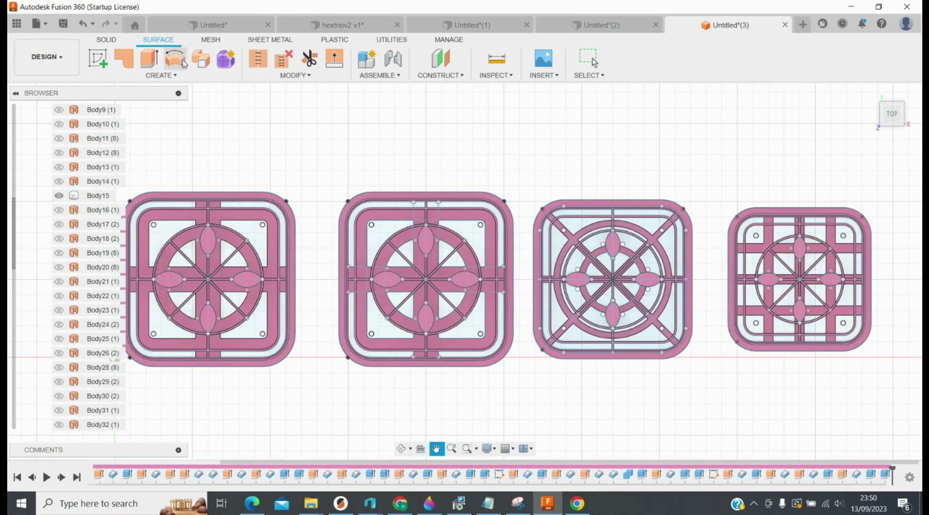
{"action": "left_click", "coordinate": [157, 60]}
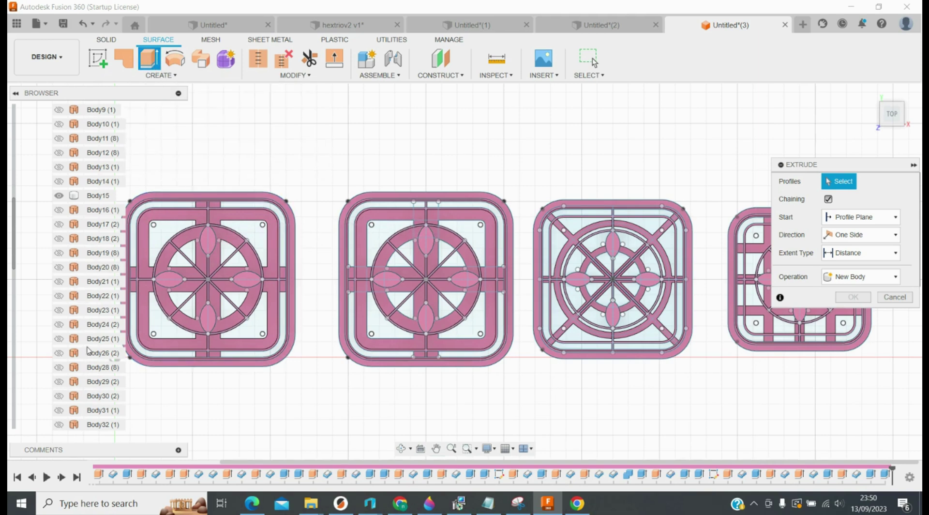
{"action": "scroll", "coordinate": [89, 350], "scroll_direction": "down", "scroll_amount": 5}
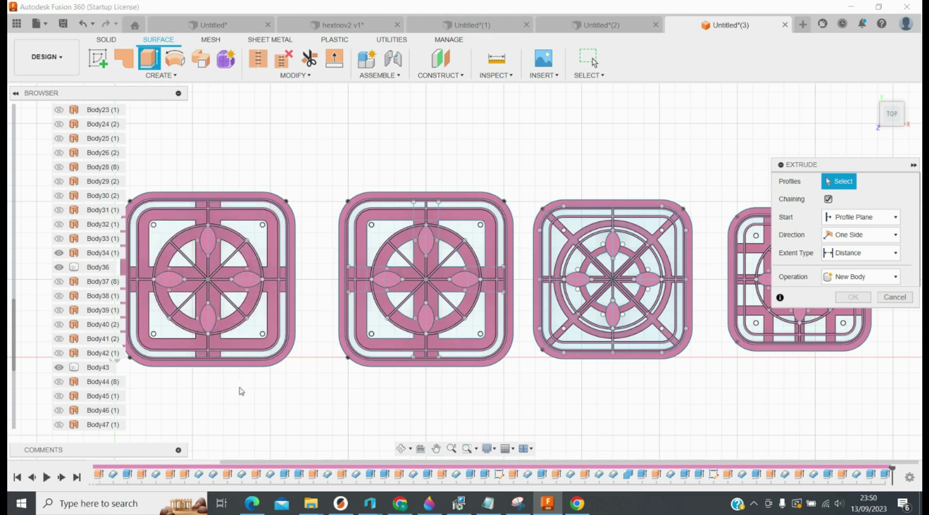
{"action": "scroll", "coordinate": [485, 380], "scroll_direction": "up", "scroll_amount": 3}
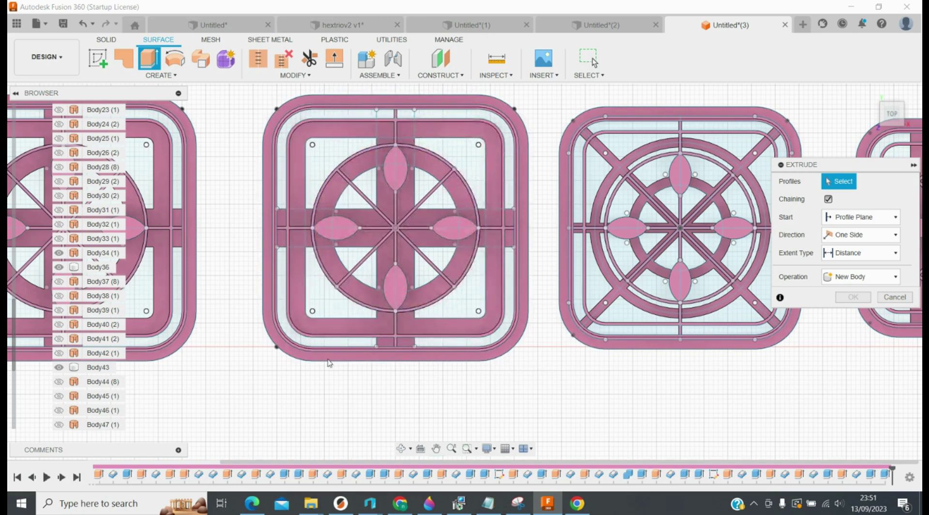
{"action": "scroll", "coordinate": [252, 399], "scroll_direction": "down", "scroll_amount": 3}
{"action": "scroll", "coordinate": [838, 352], "scroll_direction": "up", "scroll_amount": 3}
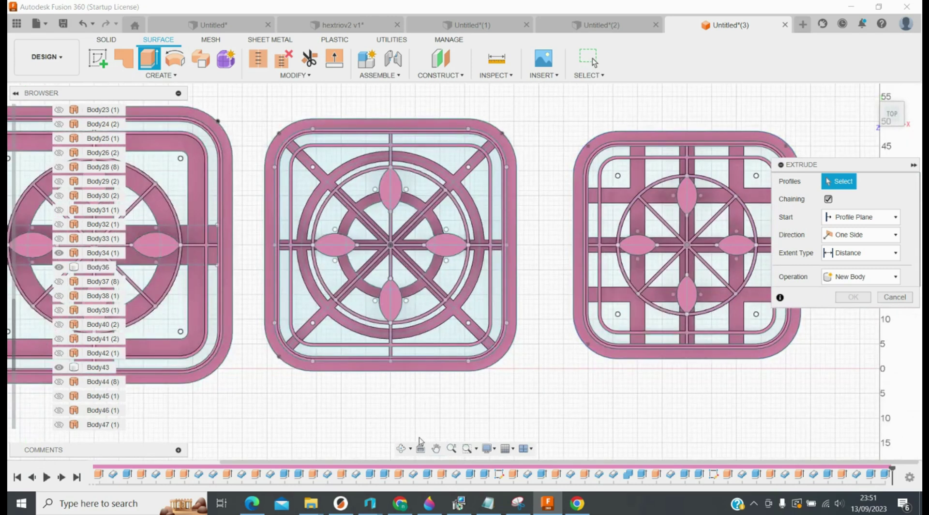
{"action": "left_click", "coordinate": [436, 448]}
{"action": "left_click_drag", "start_coordinate": [510, 400], "coordinate": [470, 400]}
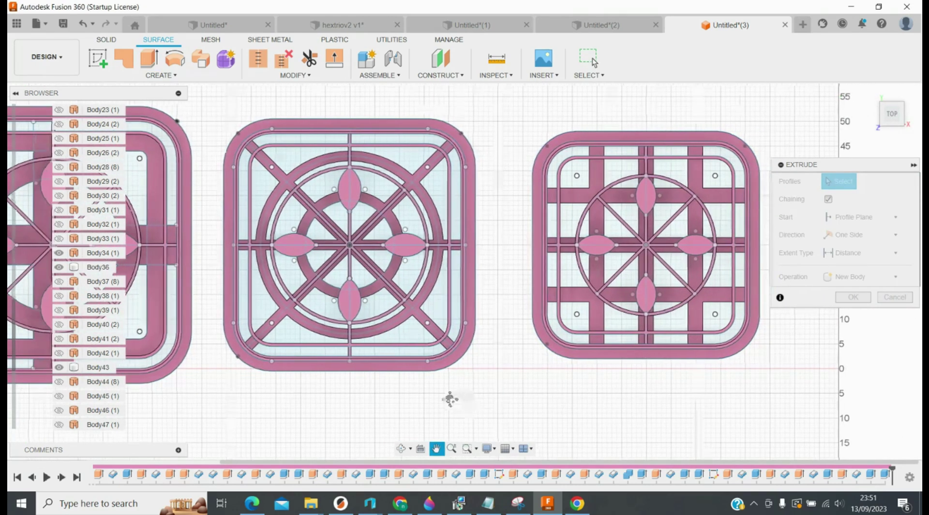
Hide all the bodies at once so that only the sketch geometry of the cutters shows
{"action": "key", "text": "Escape"}
{"action": "scroll", "coordinate": [75, 411], "scroll_direction": "down", "scroll_amount": 3}
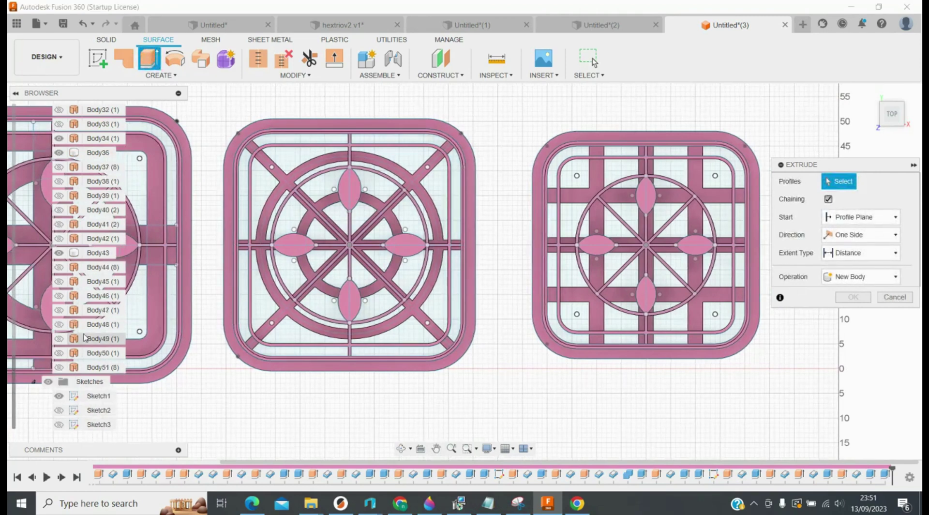
{"action": "scroll", "coordinate": [77, 333], "scroll_direction": "up", "scroll_amount": 10}
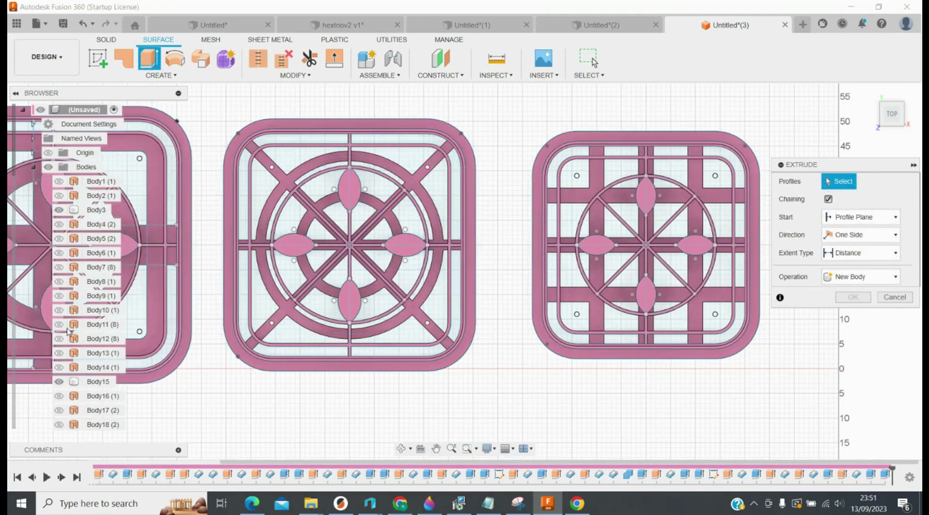
{"action": "left_click", "coordinate": [50, 166]}
{"action": "scroll", "coordinate": [75, 341], "scroll_direction": "down", "scroll_amount": 10}
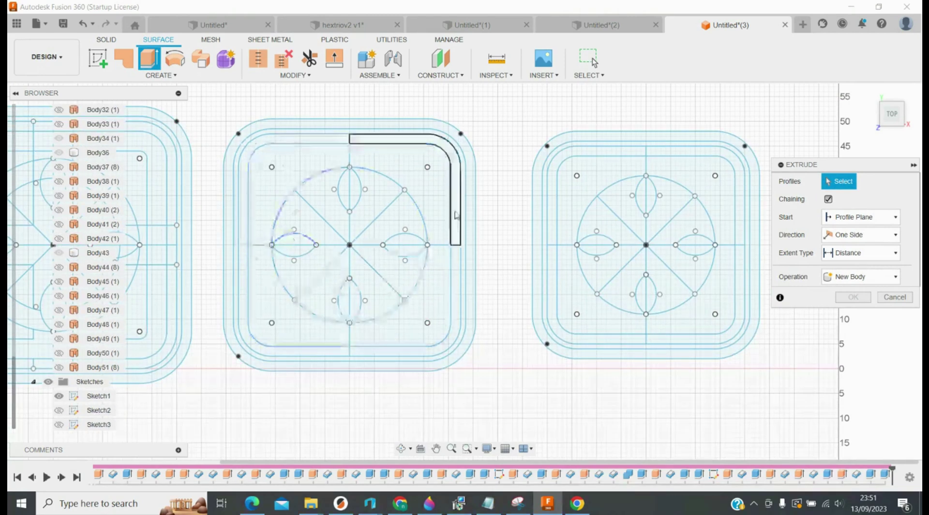
Inspect the support patterns in Sketch2 and Sketch3 by toggling the visibility of the individual sketches
{"action": "left_click", "coordinate": [59, 411]}
{"action": "left_click", "coordinate": [59, 410]}
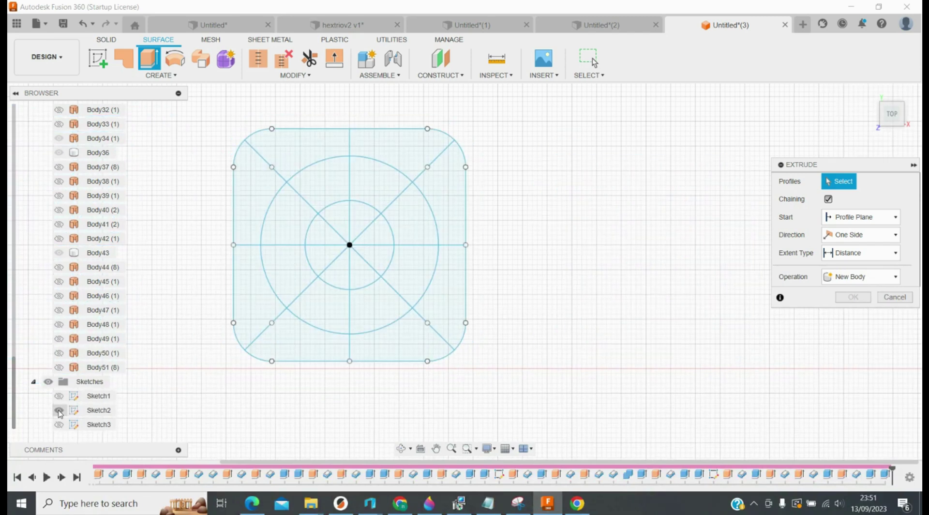
{"action": "left_click", "coordinate": [59, 410]}
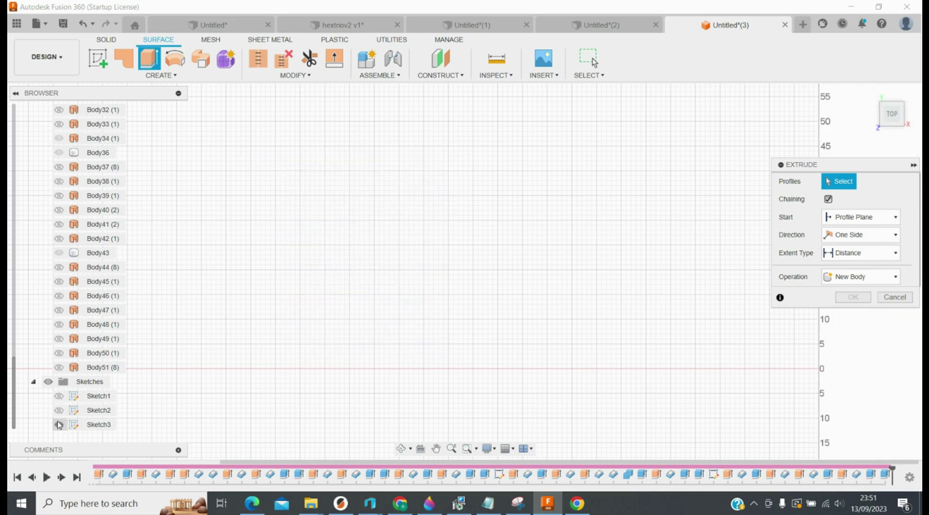
{"action": "left_click", "coordinate": [59, 424]}
{"action": "left_click", "coordinate": [59, 424]}
Show Sketch1, Sketch2 and Sketch3 together and turn all the cutter bodies back on
{"action": "left_click", "coordinate": [59, 411]}
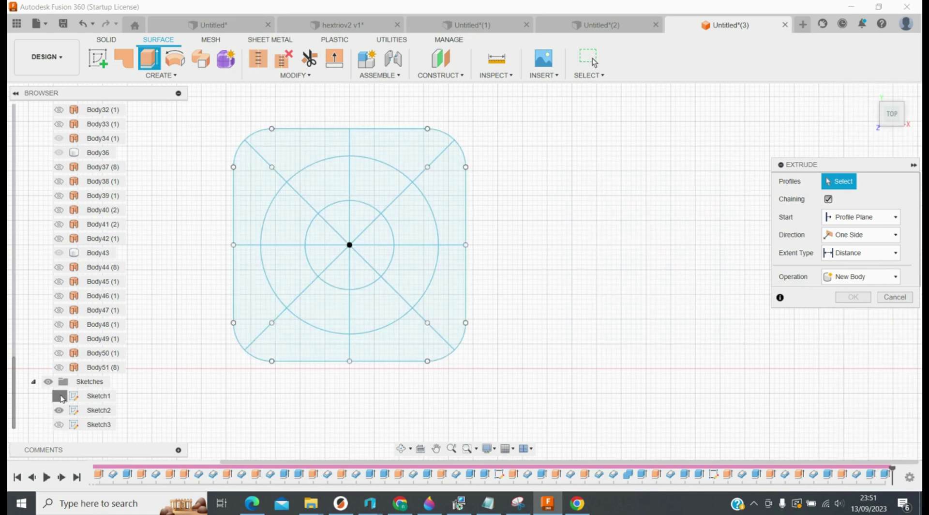
{"action": "left_click", "coordinate": [59, 396]}
{"action": "left_click", "coordinate": [59, 424]}
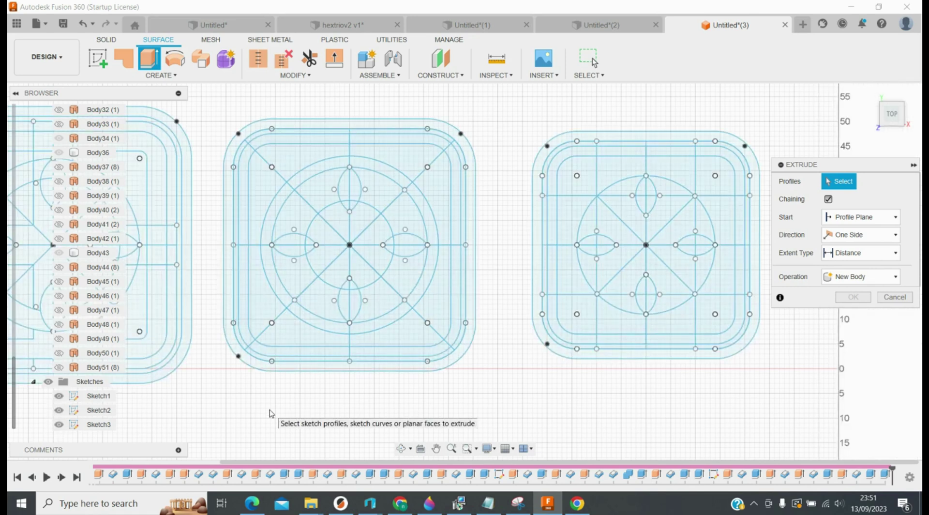
{"action": "scroll", "coordinate": [85, 239], "scroll_direction": "up", "scroll_amount": 10}
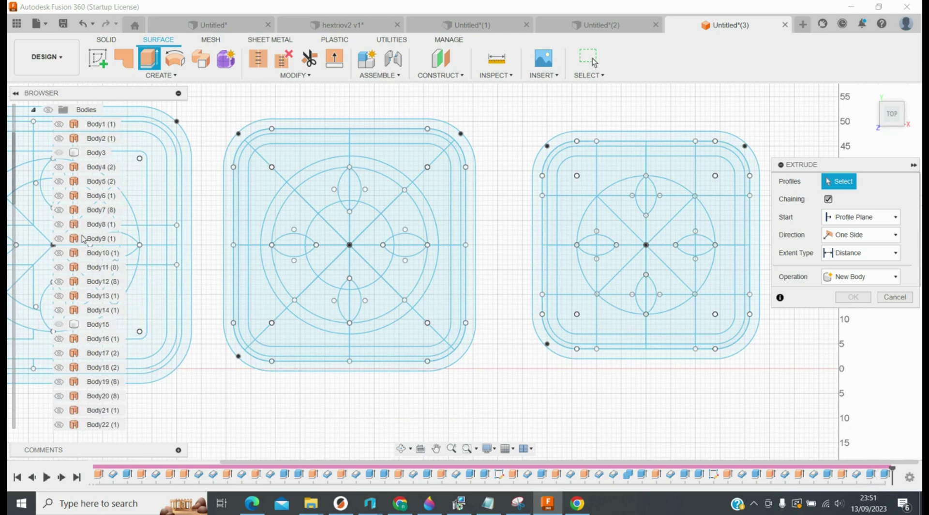
{"action": "left_click", "coordinate": [47, 167]}
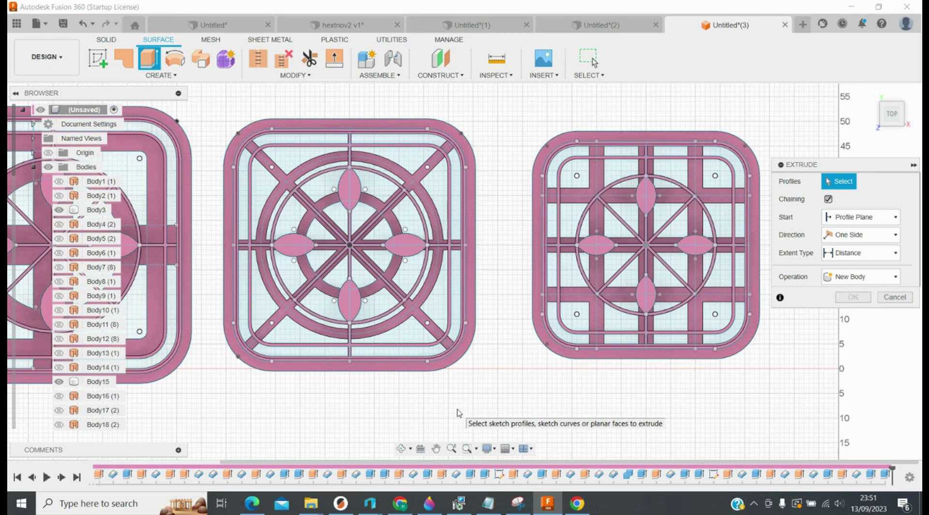
Compare the four finished cutters side by side from above with their sketches overlaid
{"action": "scroll", "coordinate": [405, 414], "scroll_direction": "down", "scroll_amount": 3}
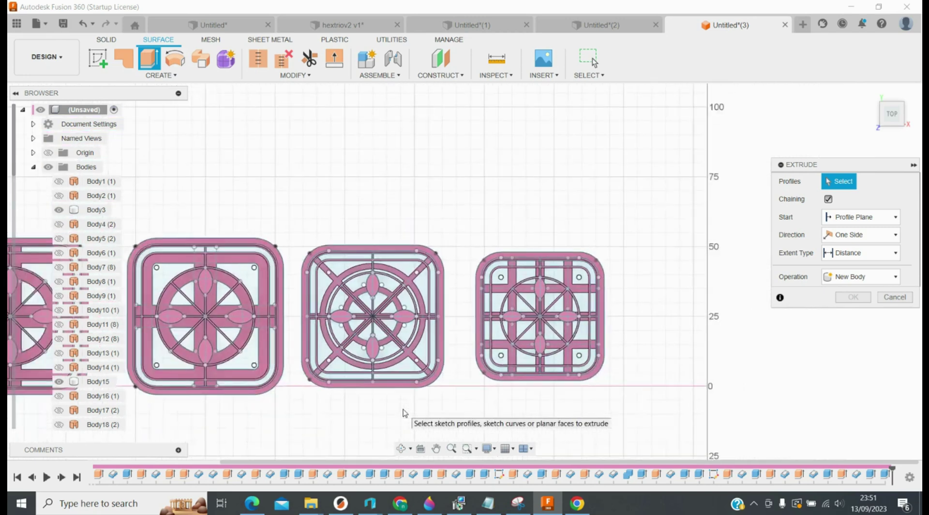
{"action": "left_click", "coordinate": [436, 447]}
{"action": "left_click_drag", "start_coordinate": [314, 415], "coordinate": [520, 380]}
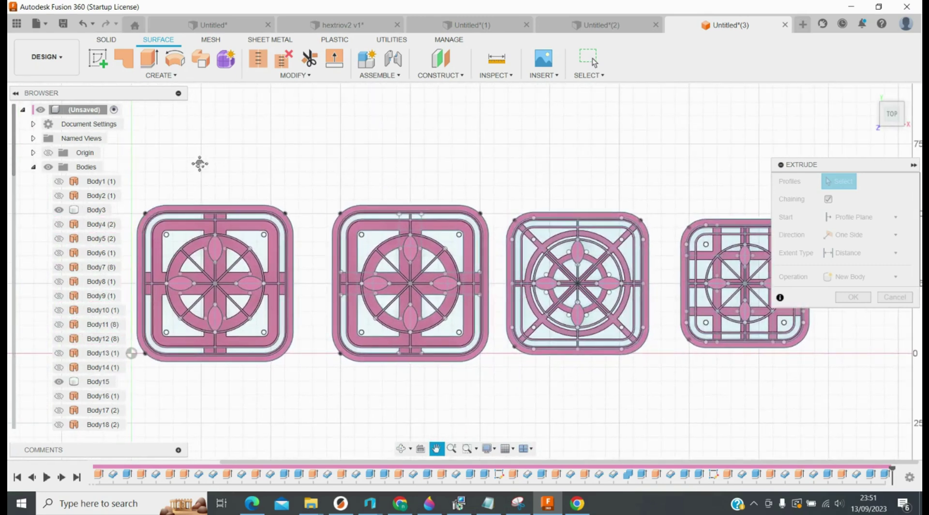
{"action": "left_click_drag", "start_coordinate": [452, 392], "coordinate": [327, 394]}
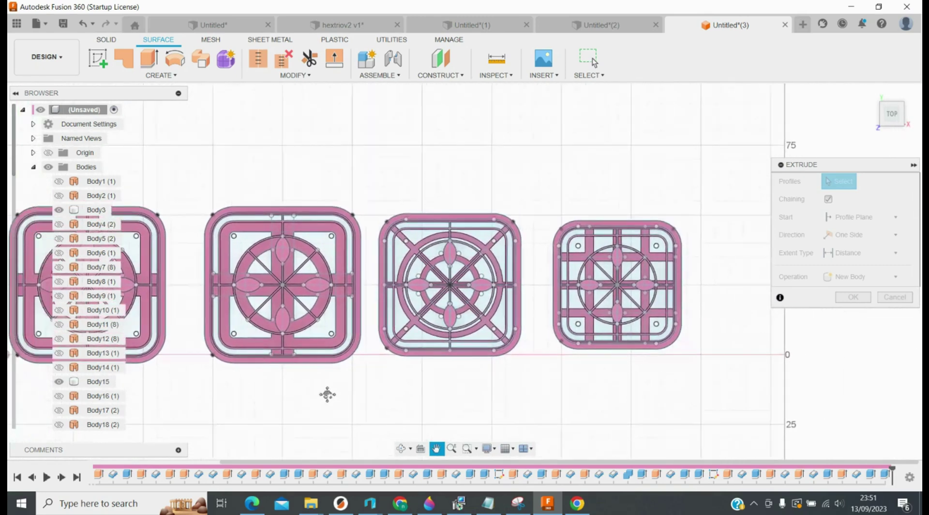
{"action": "left_click_drag", "start_coordinate": [265, 382], "coordinate": [381, 387]}
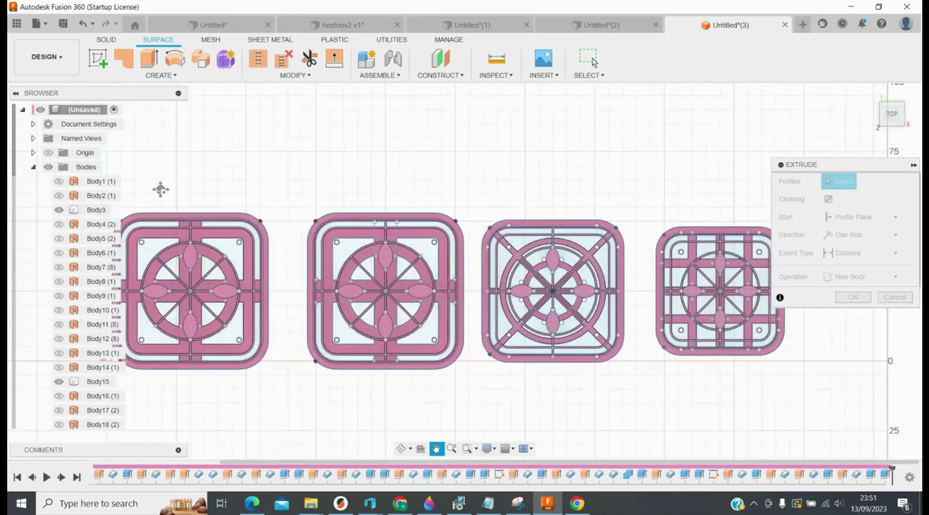